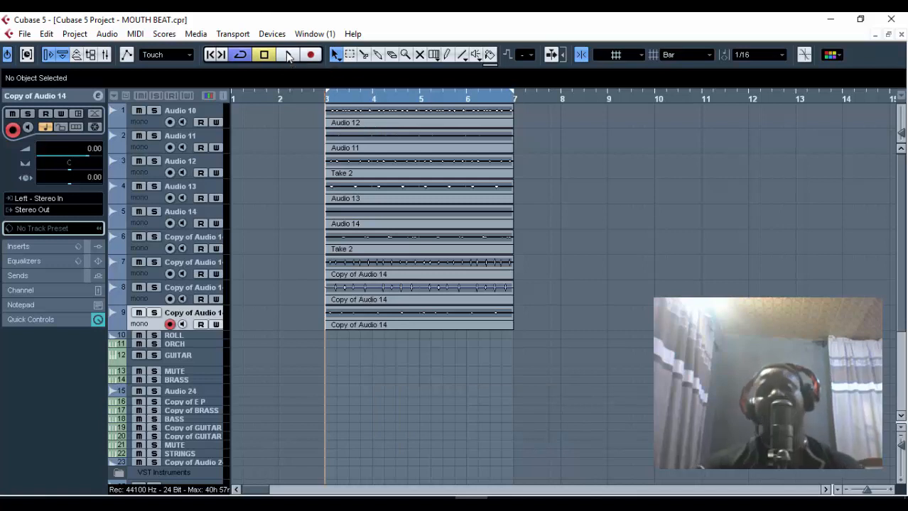
Play the full mouth beat loop with all tracks audible, stop it, and return the cursor to bar 3.
click(287, 56)
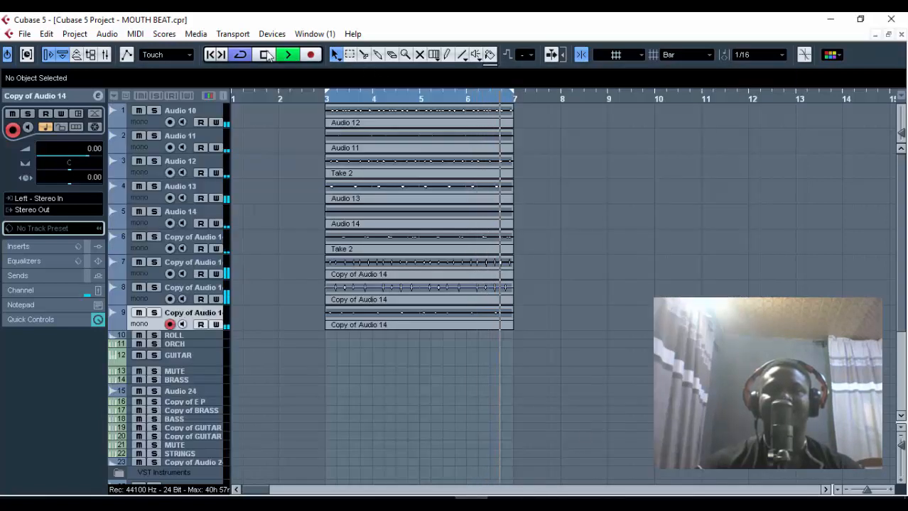
key(space)
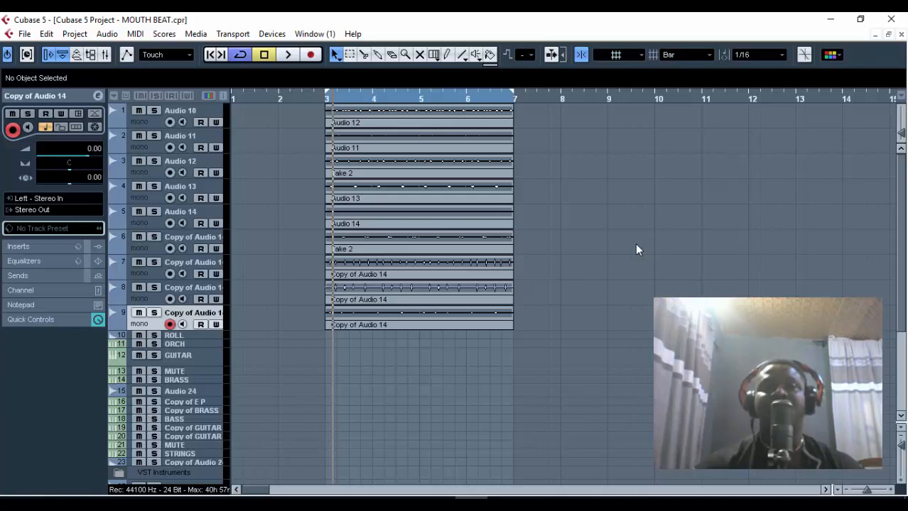
key(KP_1)
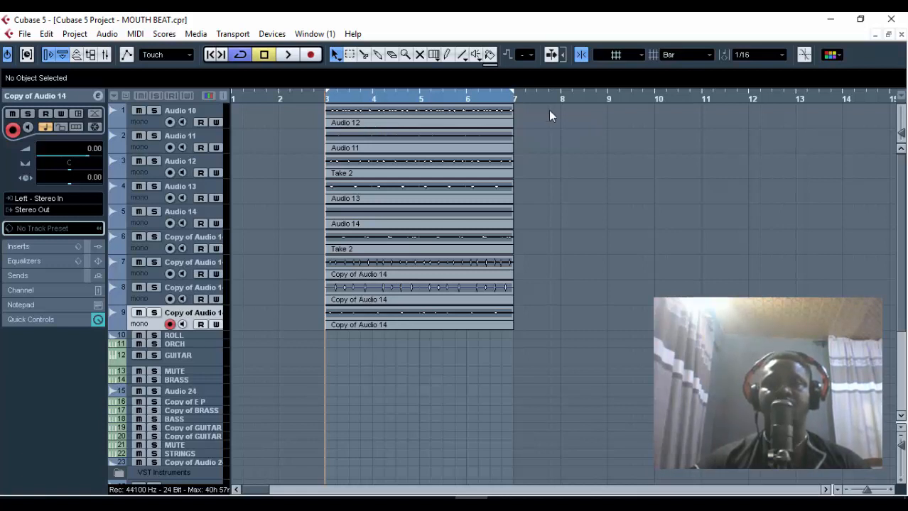
Solo the Audio 10 track, play it back to hear it alone, stop playback, and turn its solo off.
click(154, 111)
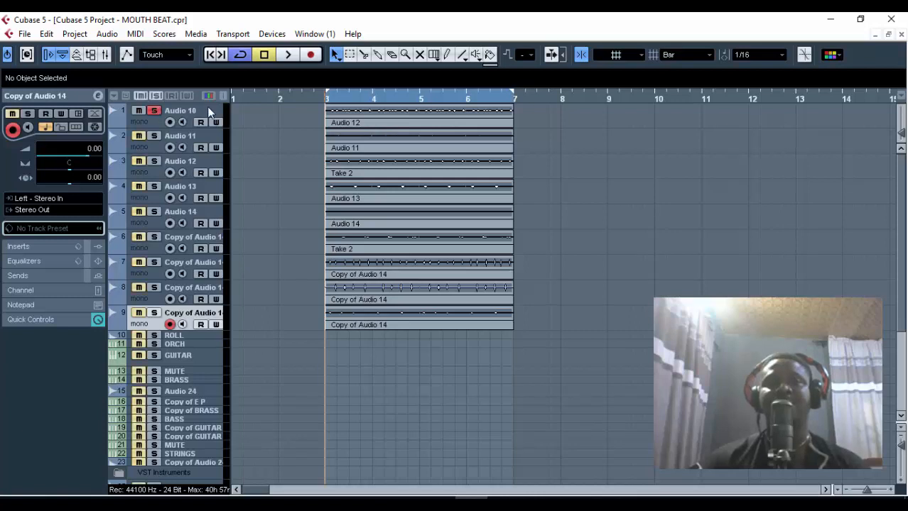
click(288, 55)
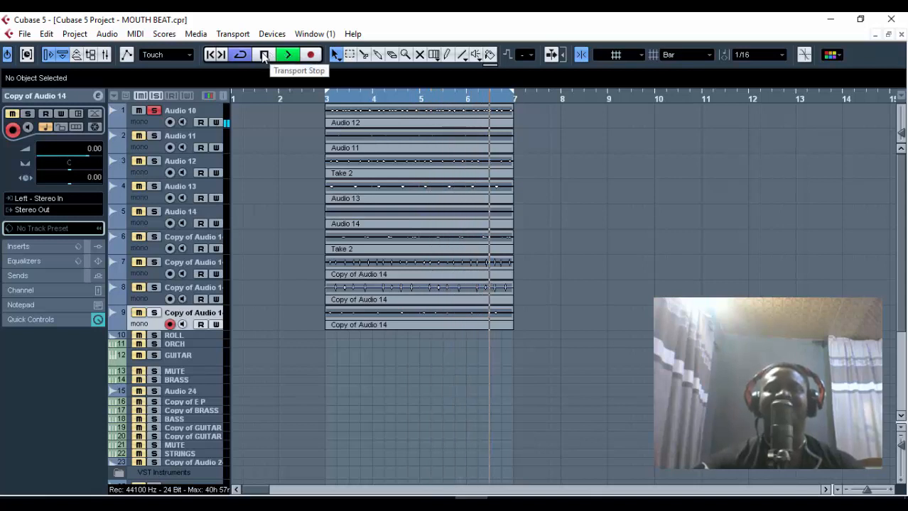
click(263, 55)
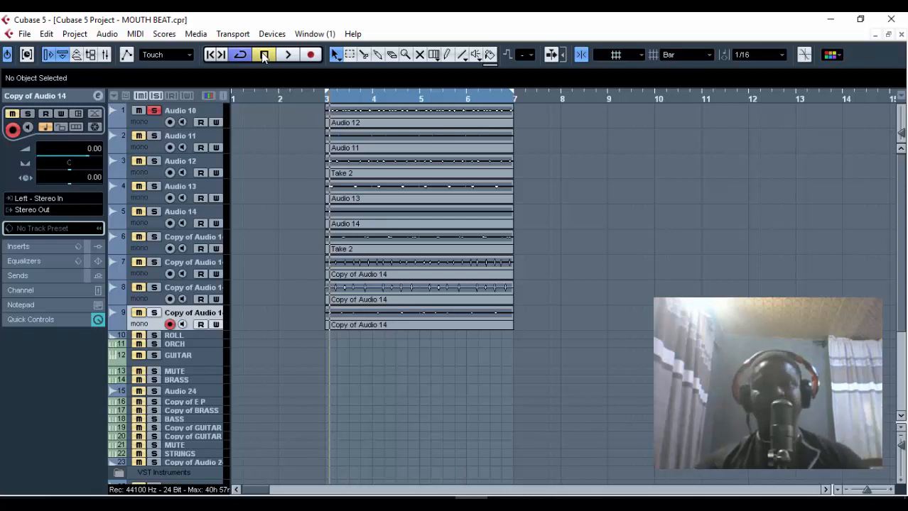
click(278, 56)
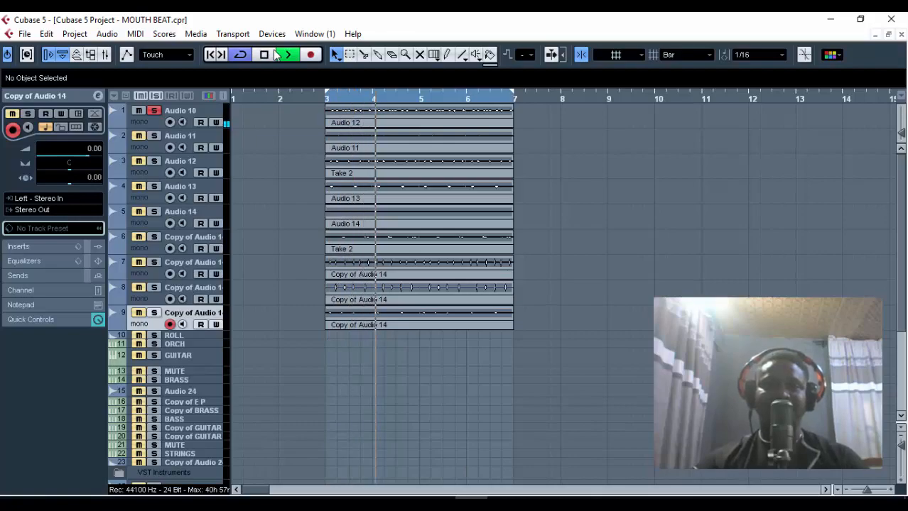
click(277, 56)
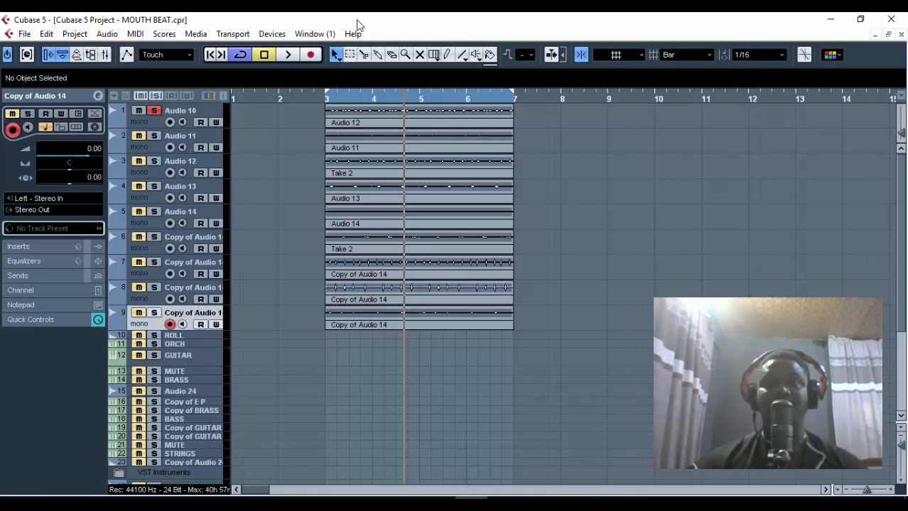
click(154, 110)
Solo the Audio 11 track and play it alone from bar 3, stopping after one pass of the loop.
click(154, 136)
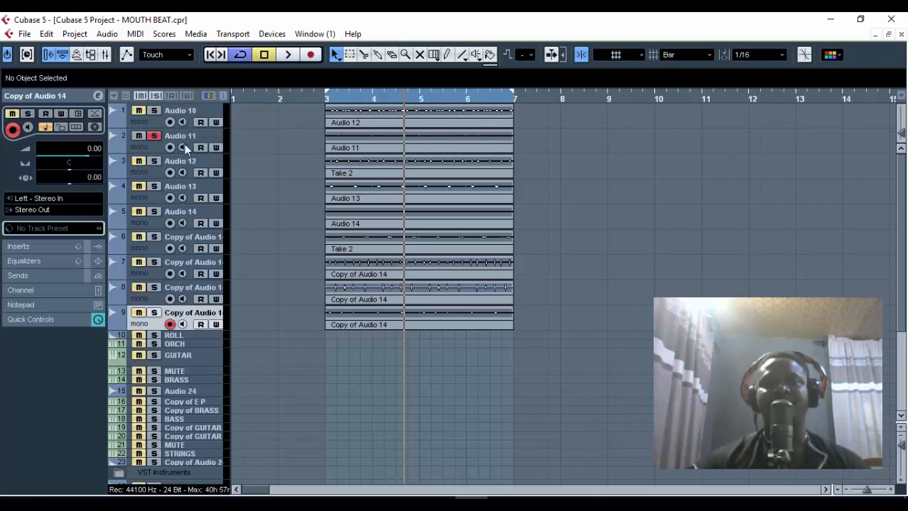
click(324, 100)
key(space)
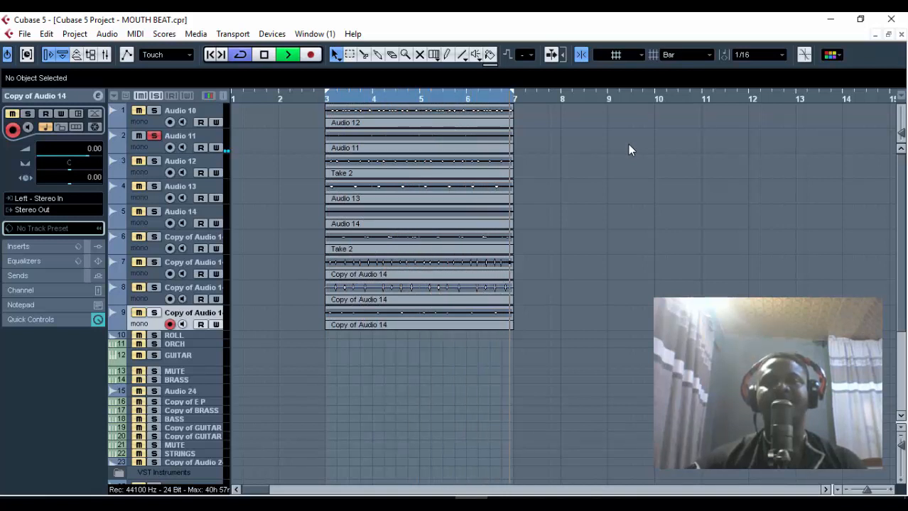
key(space)
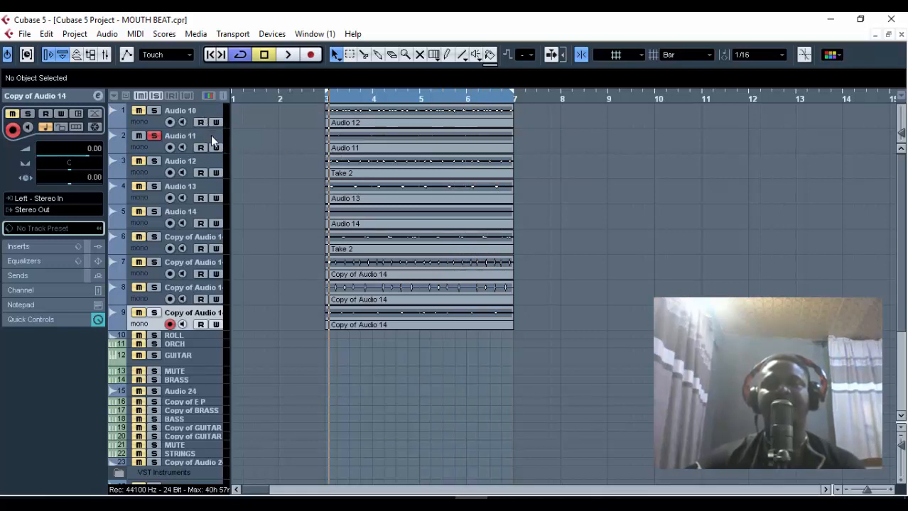
Solo the Audio 12 track in place of Audio 11 and play it alone from bar 3.
click(322, 99)
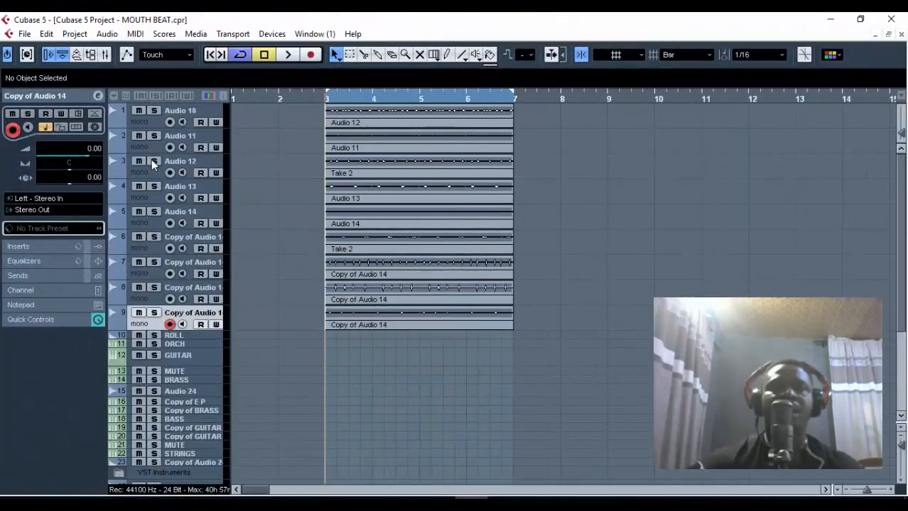
key(space)
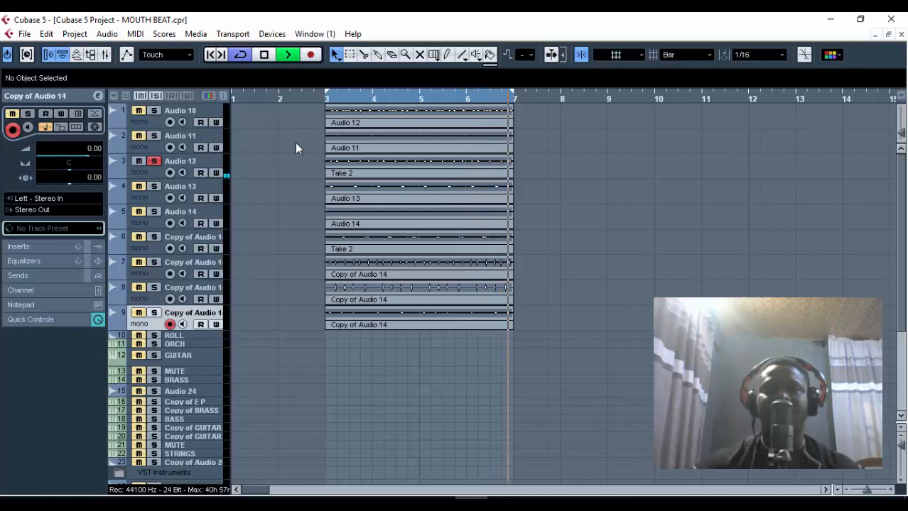
key(space)
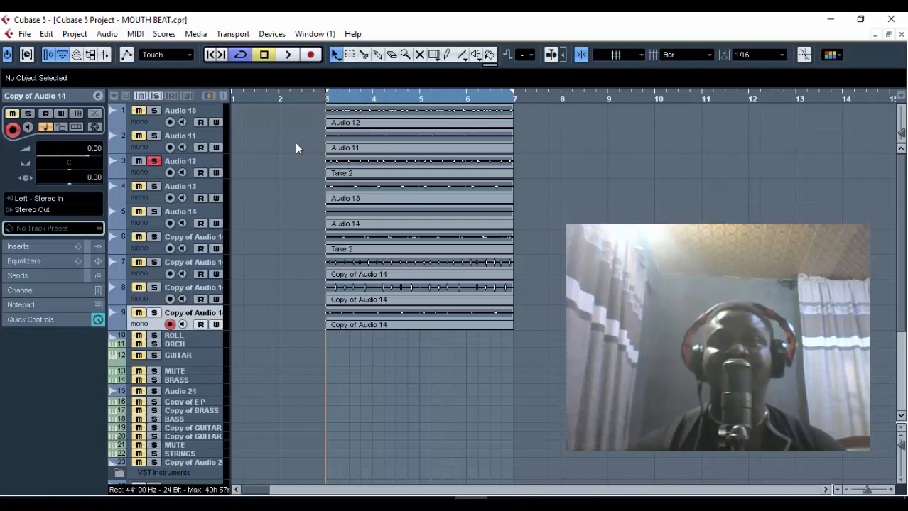
Rename the Audio 12 track to KICK.
double_click(186, 162)
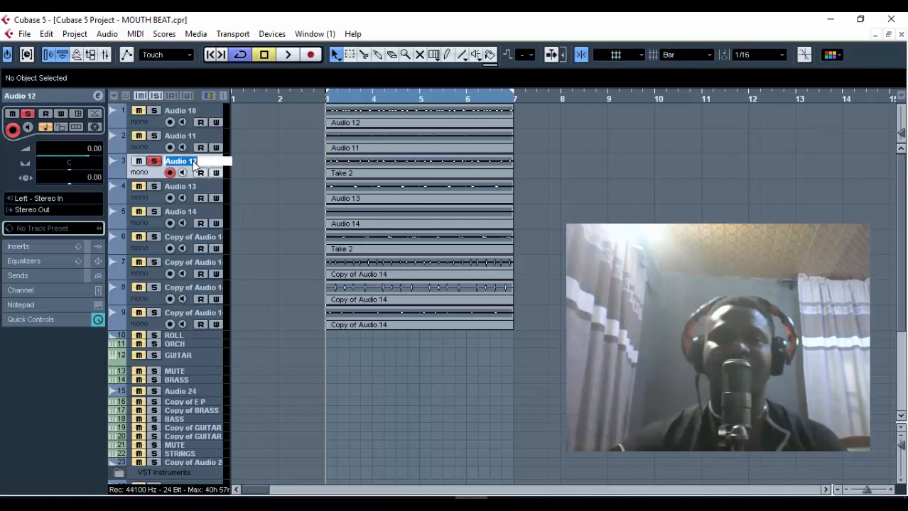
text(KICK)
key(Return)
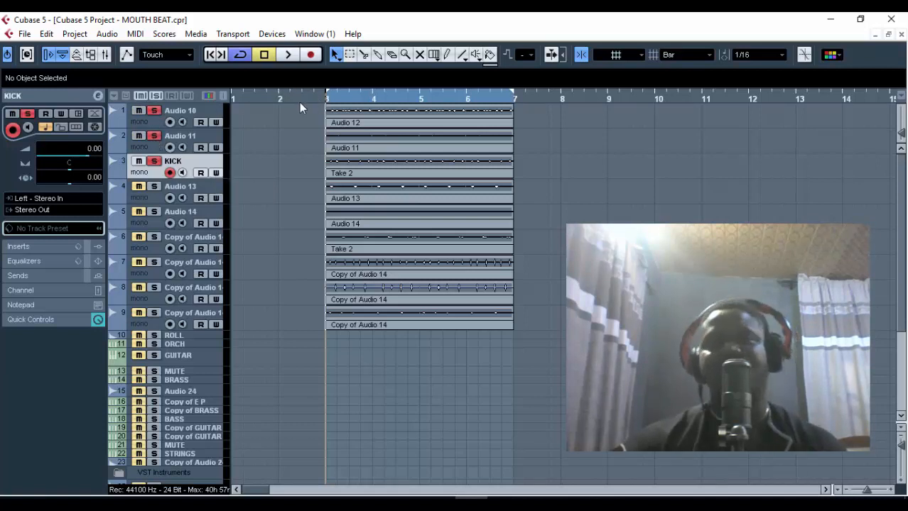
Play Audio 10, Audio 11 and KICK soloed together, then clear the solo on all tracks.
key(space)
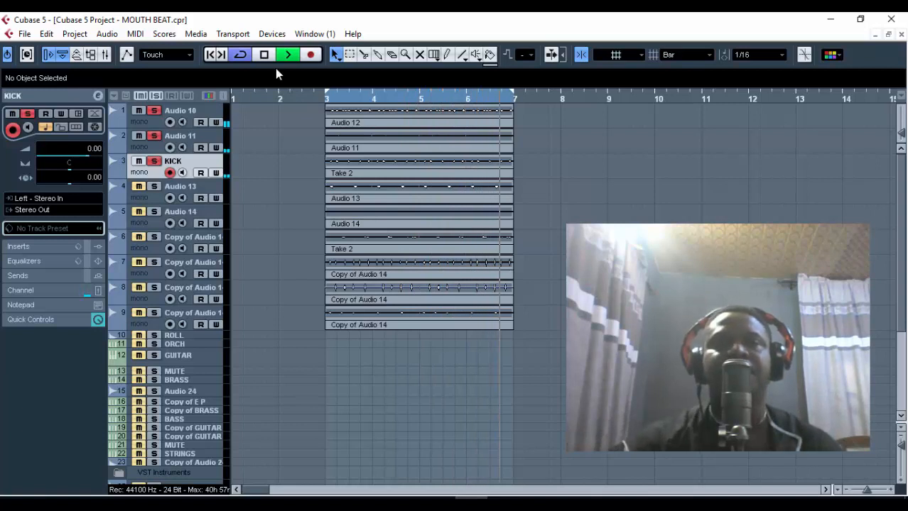
key(space)
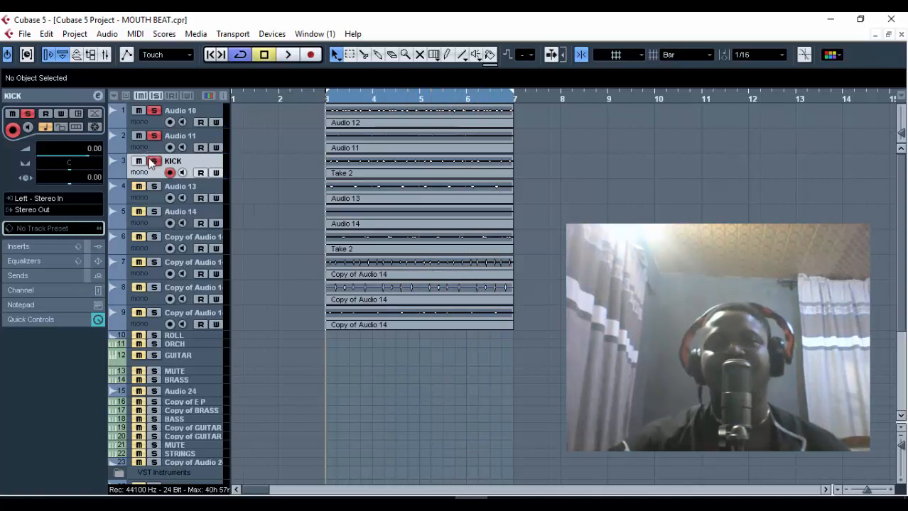
click(156, 98)
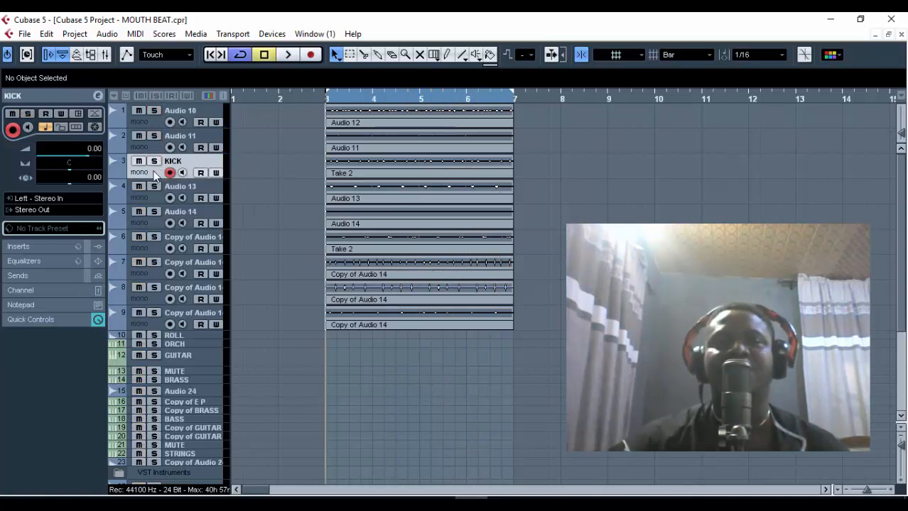
Solo the Audio 13 track, play it back alone, stop, and turn its solo off.
click(152, 188)
key(space)
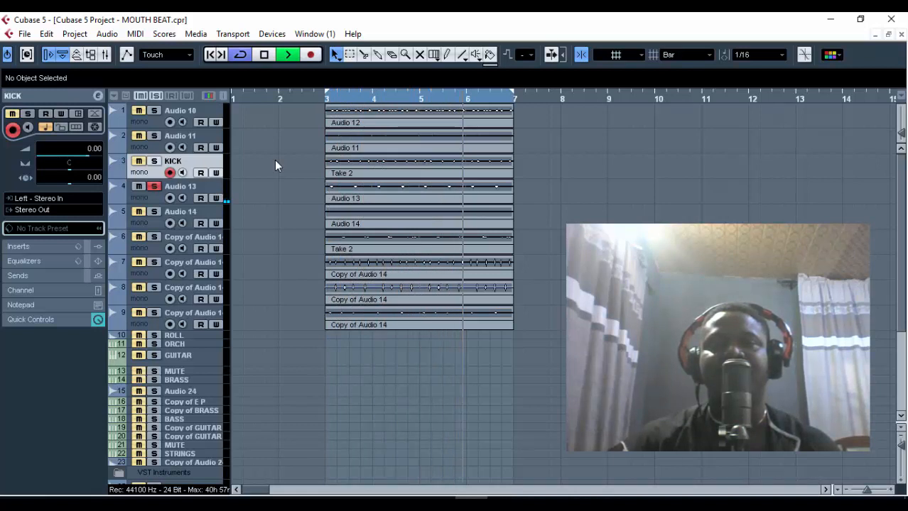
key(space)
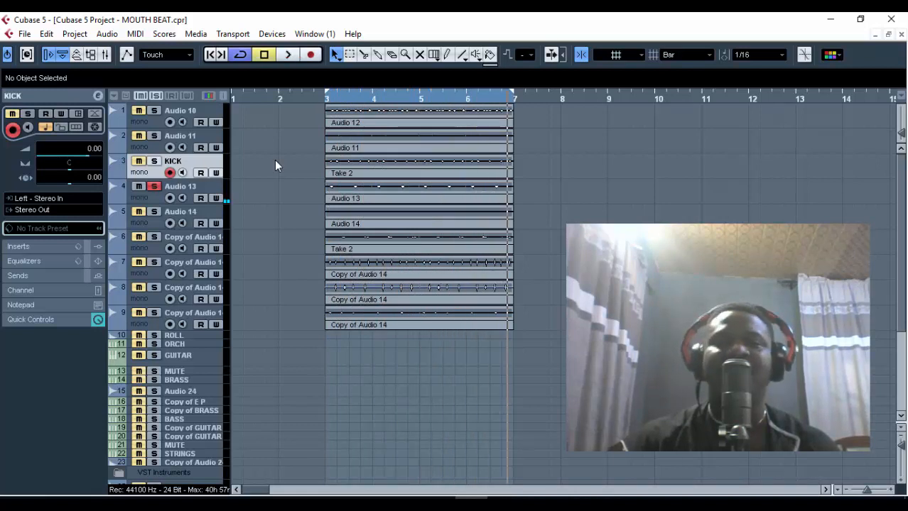
click(156, 187)
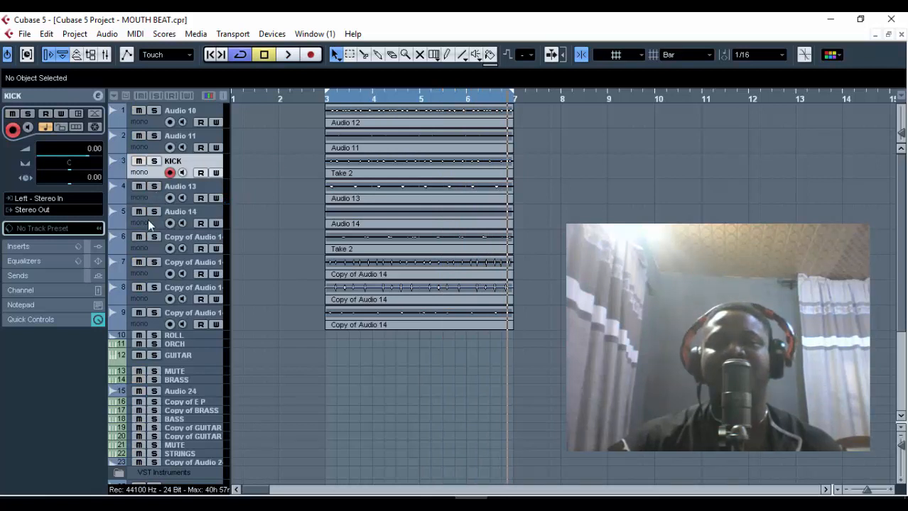
Solo the Audio 14 track on track 5, play it alone from bar 3, and stop playback.
click(155, 212)
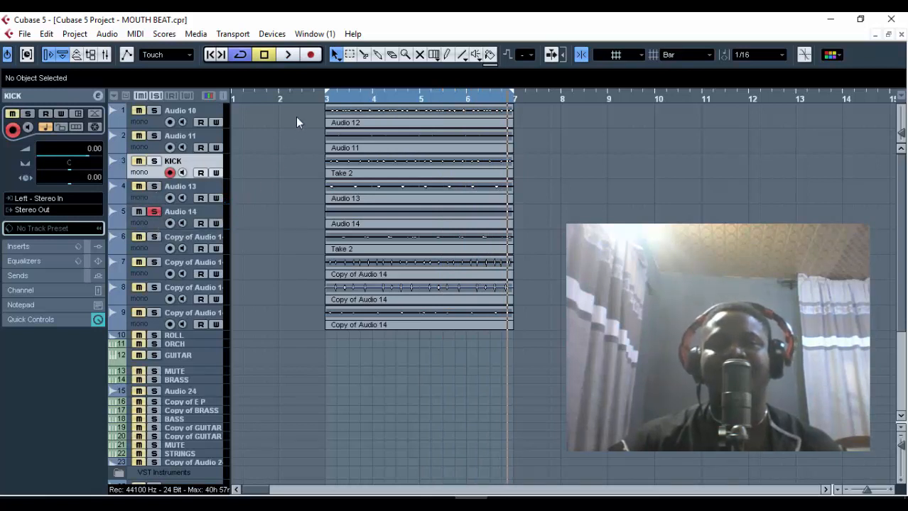
click(325, 103)
key(space)
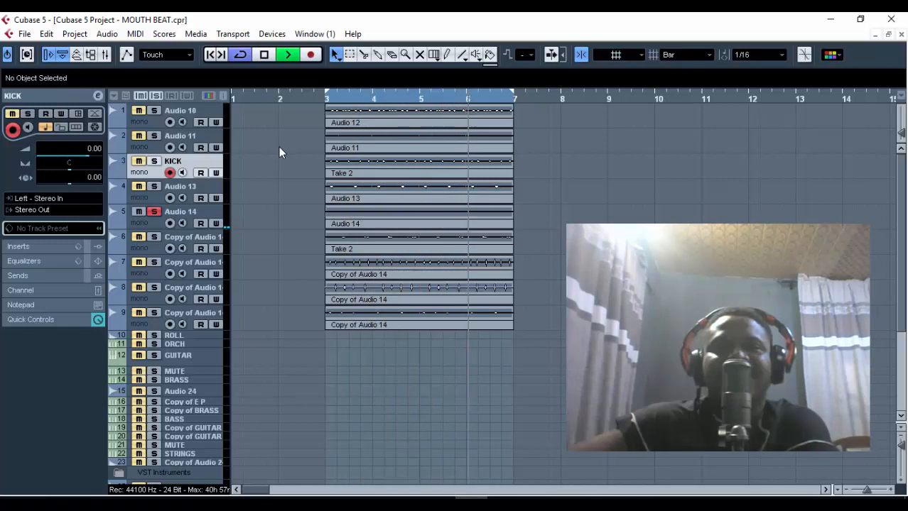
click(268, 55)
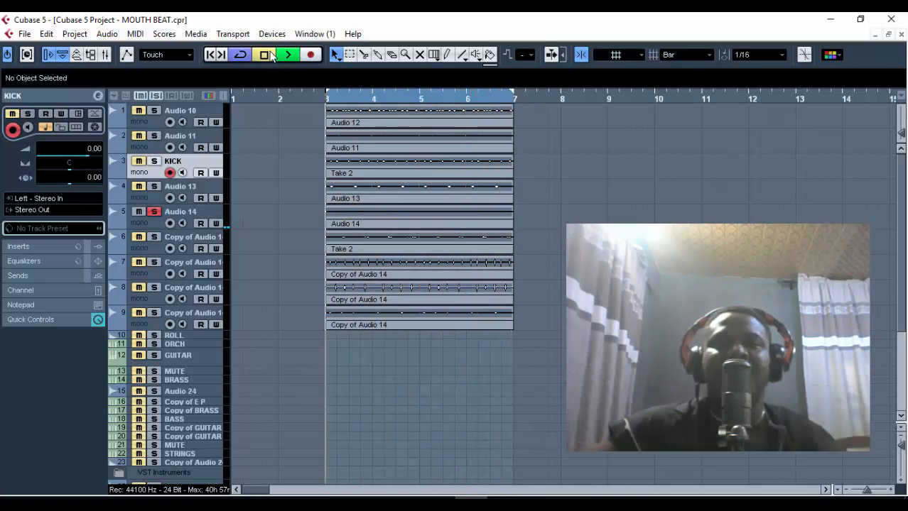
Rename the Audio 14 track to BASS and turn its solo off.
double_click(214, 212)
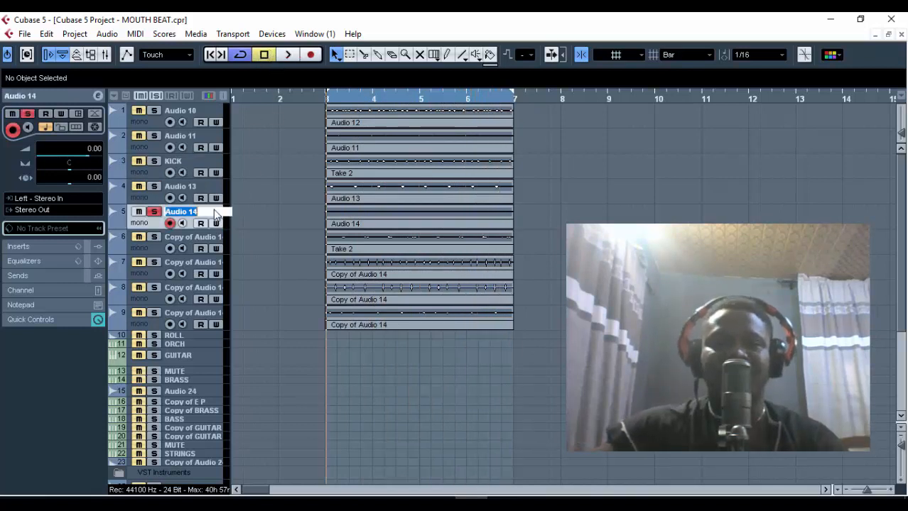
text(BASS)
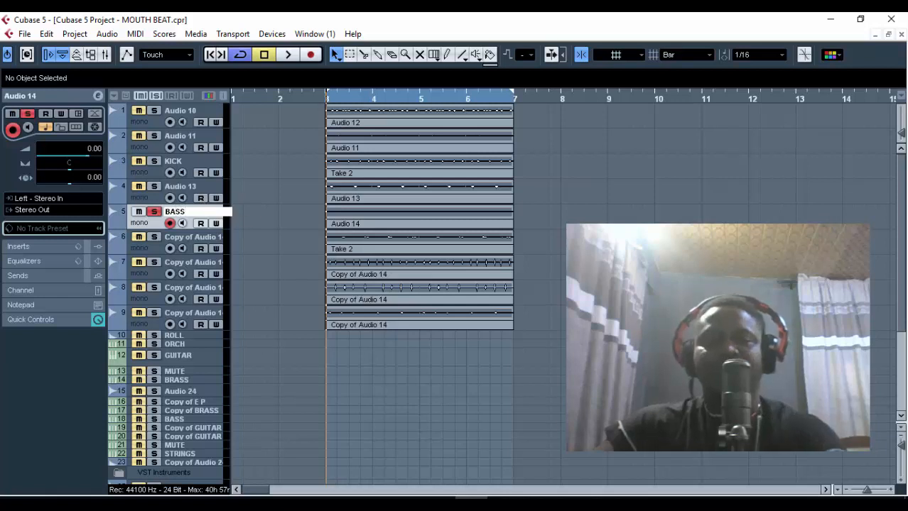
key(Return)
click(153, 214)
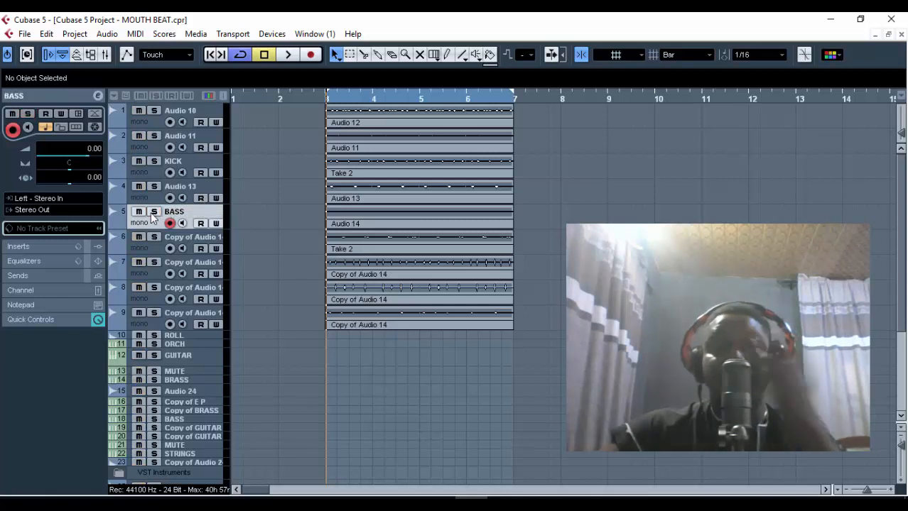
Solo the Copy of Audio 14 track on track 6, play it back alone, stop, and turn its solo off.
click(154, 238)
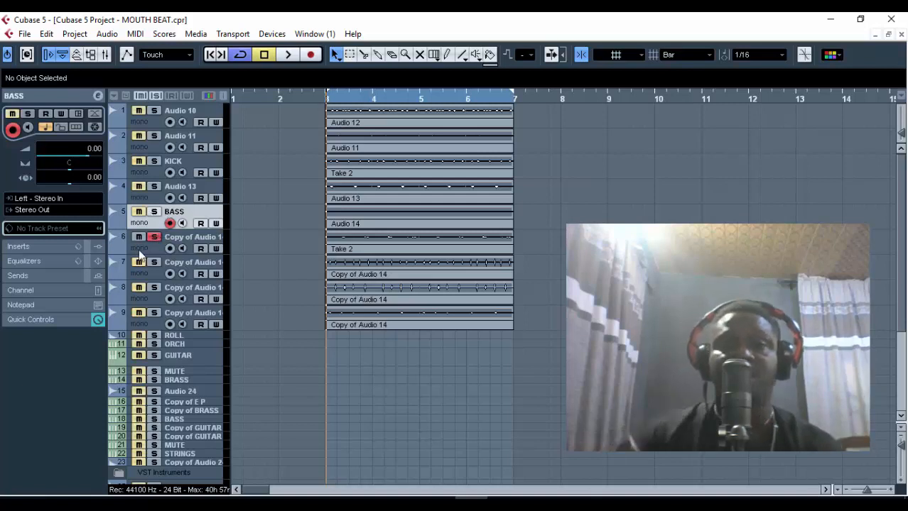
key(space)
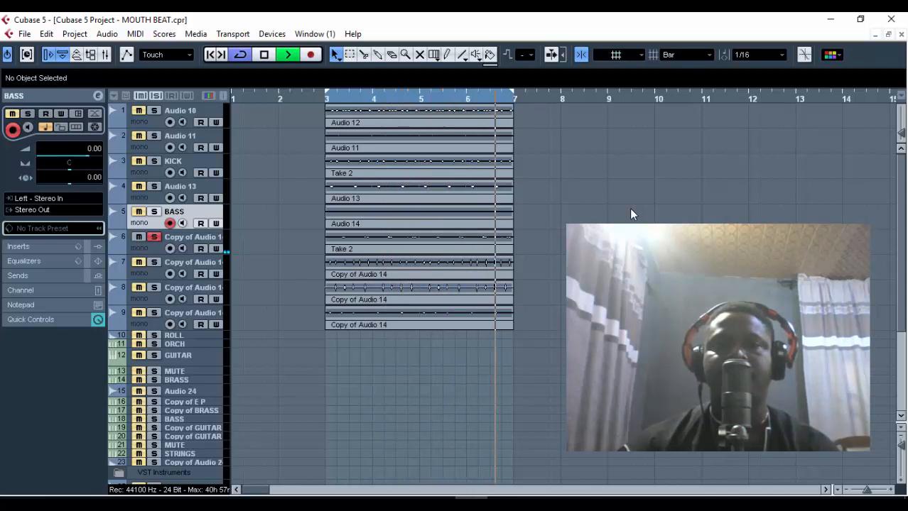
key(space)
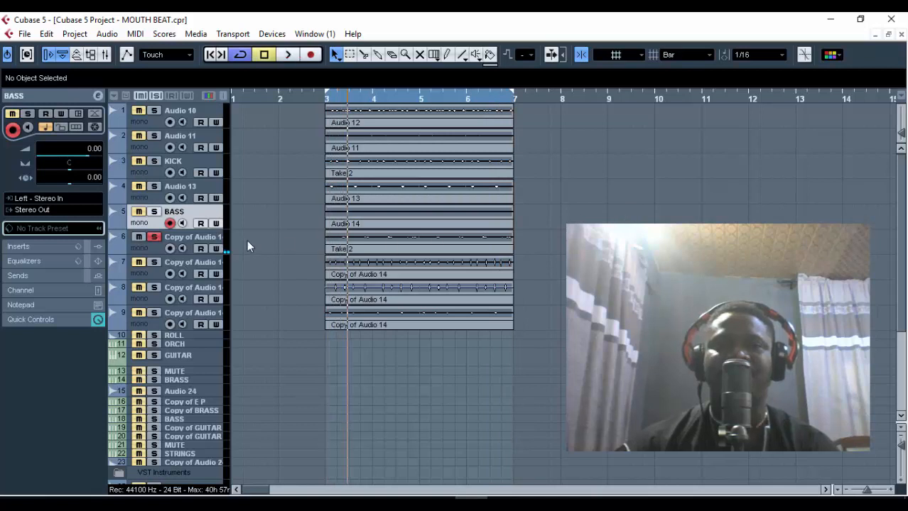
click(156, 237)
Solo the Copy of Audio 14 track on track 7, play it alone from bar 3, stop, and turn its solo off.
click(155, 263)
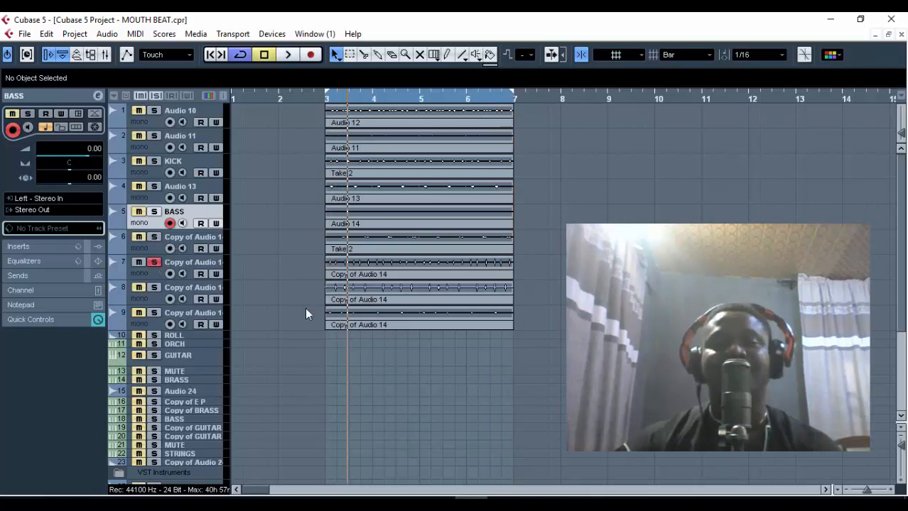
click(320, 100)
key(space)
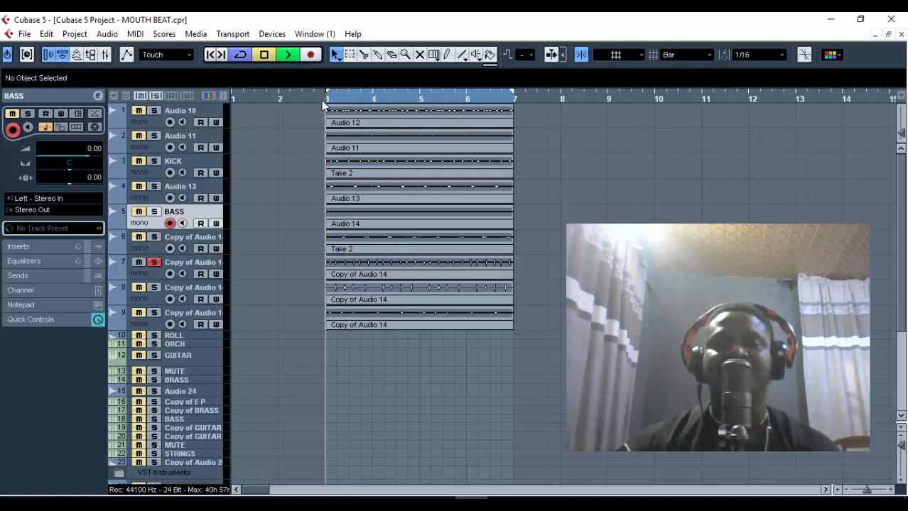
key(space)
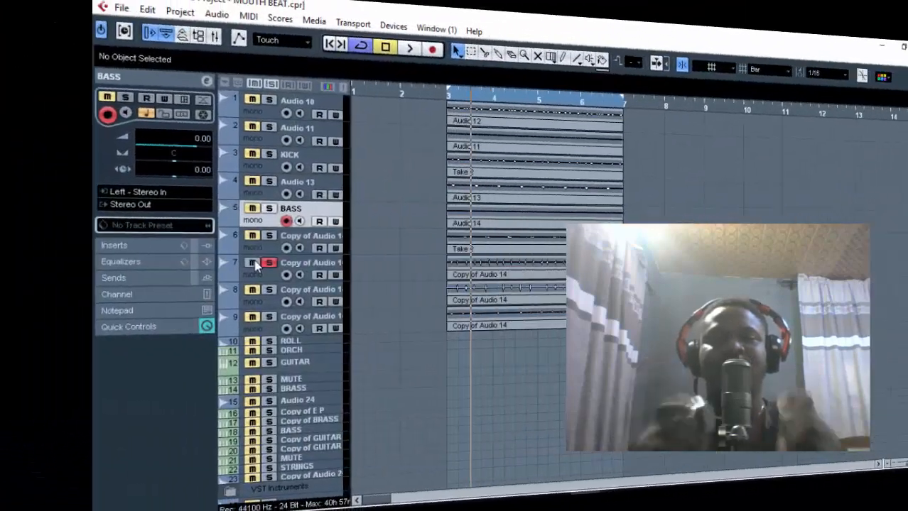
key(space)
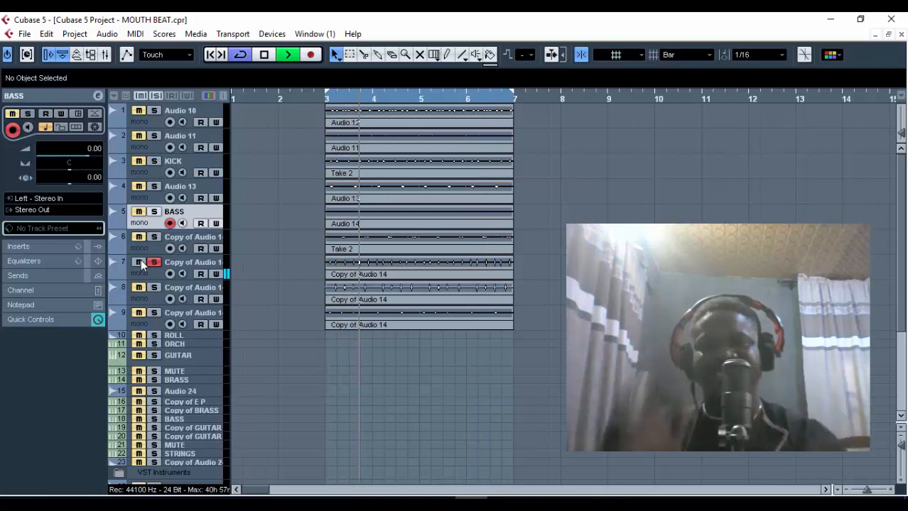
key(space)
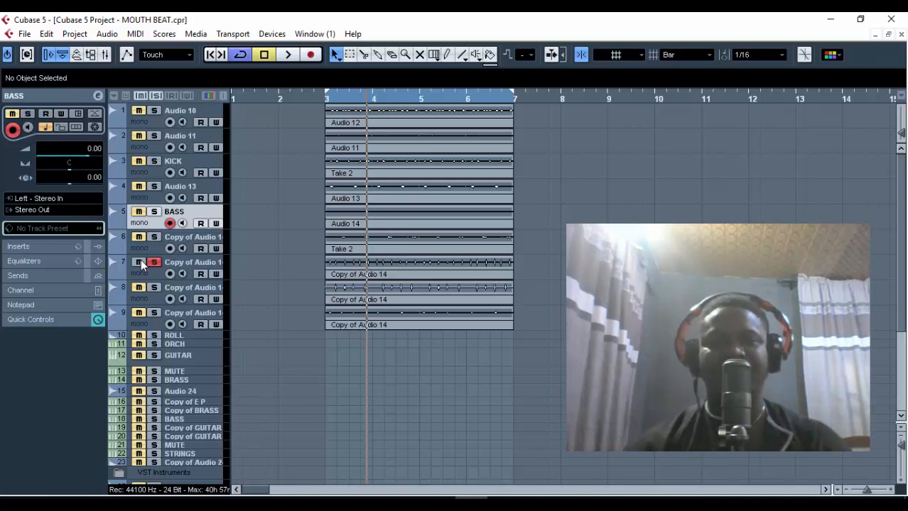
click(153, 263)
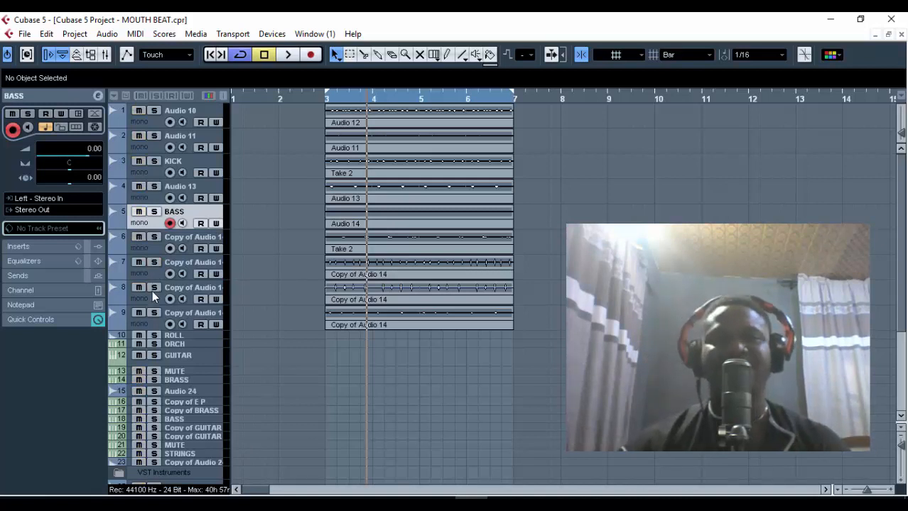
Solo the Copy of Audio 14 track on track 8, play it alone from bar 3, stop, and turn its solo off.
click(154, 288)
click(331, 100)
key(space)
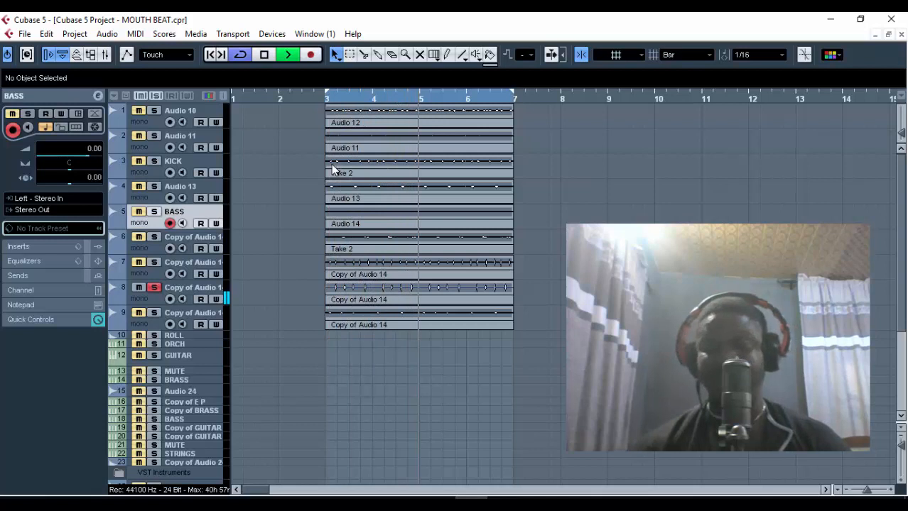
key(space)
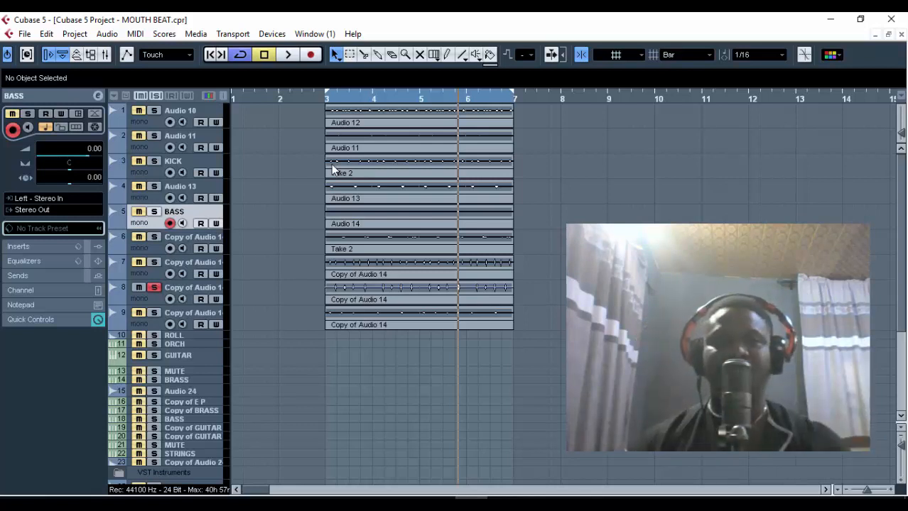
click(154, 288)
Solo the Copy of Audio 14 track on track 9, play it alone from bar 3, stop, and deactivate all solos.
click(154, 312)
click(324, 100)
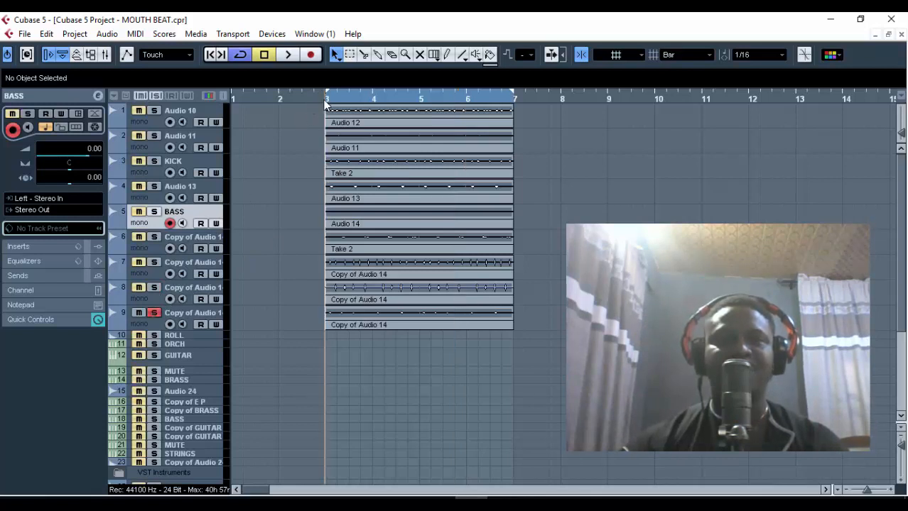
key(space)
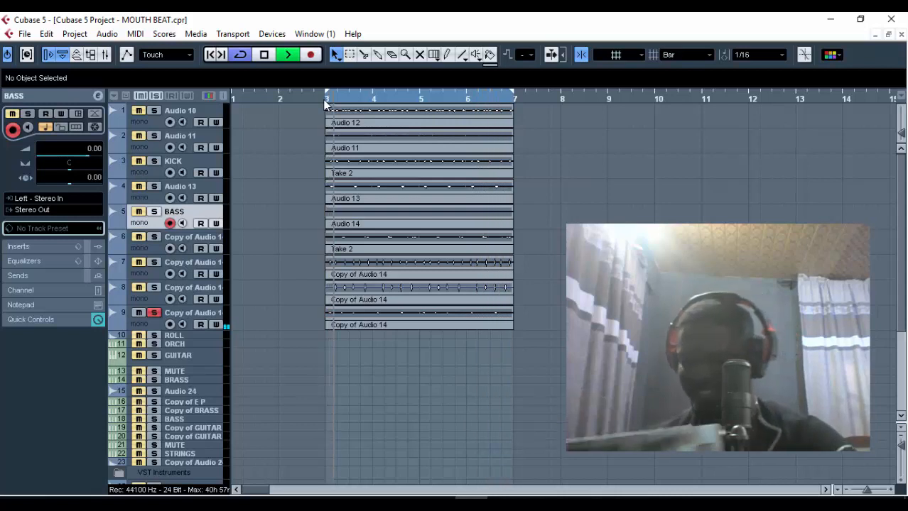
key(space)
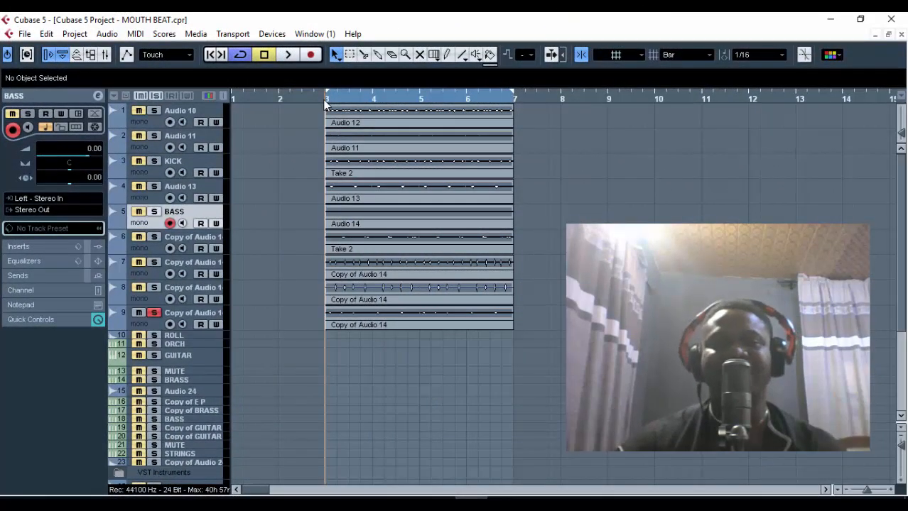
key(space)
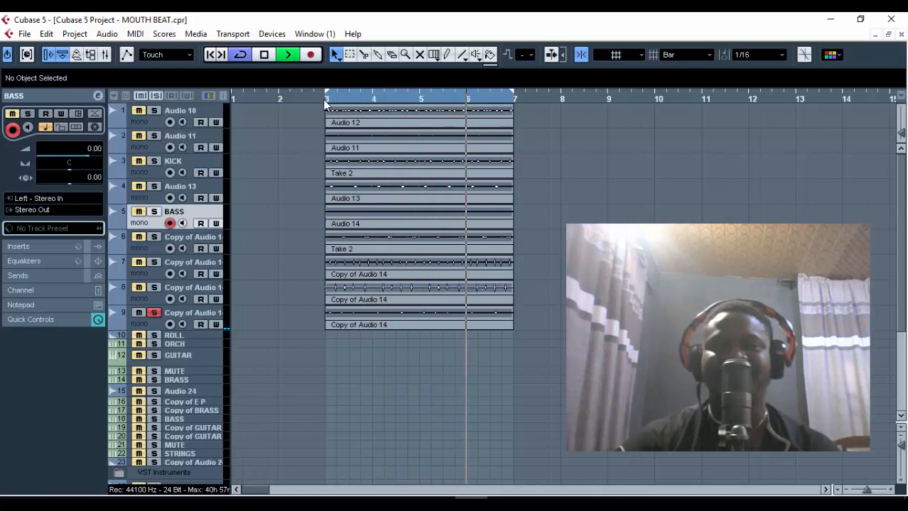
key(space)
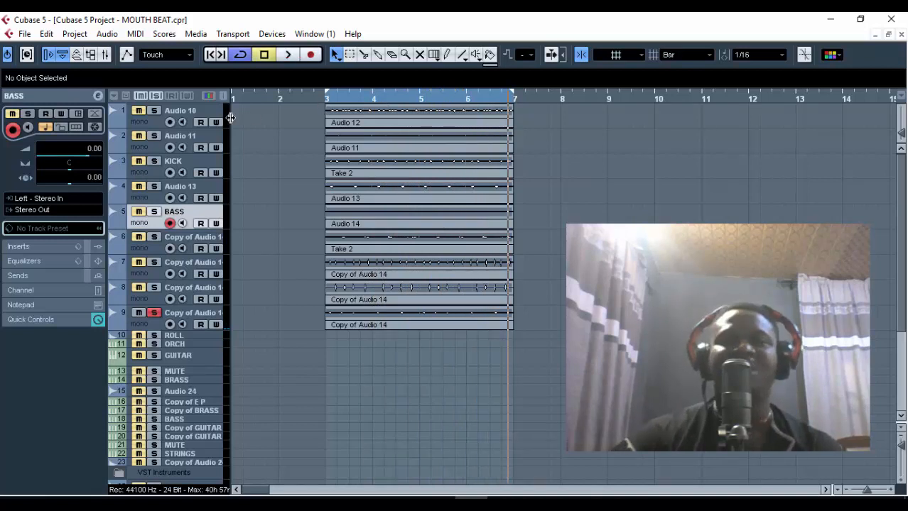
click(157, 96)
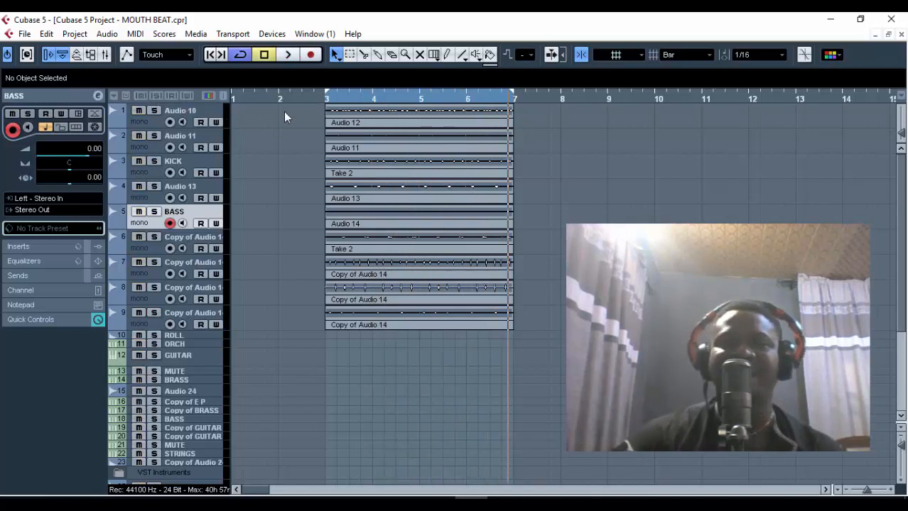
Play all the unmuted tracks together from bar 3, and stop playback.
click(325, 100)
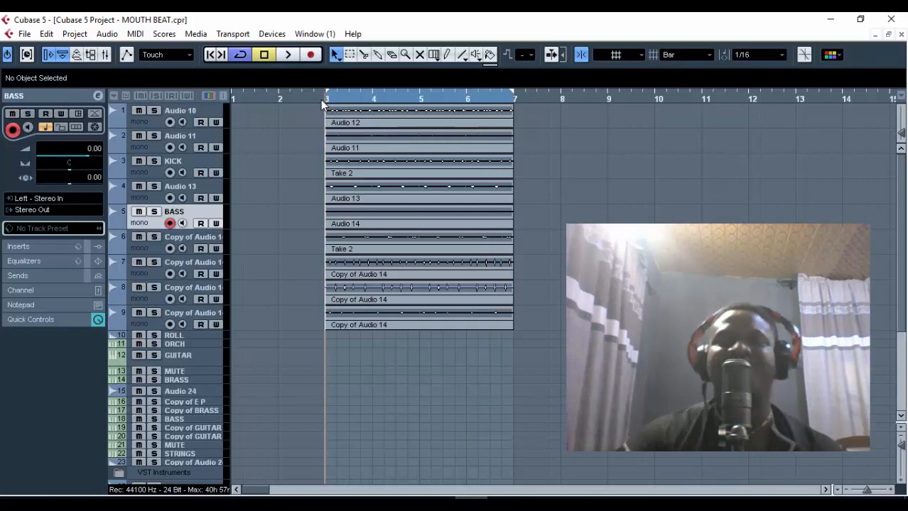
key(space)
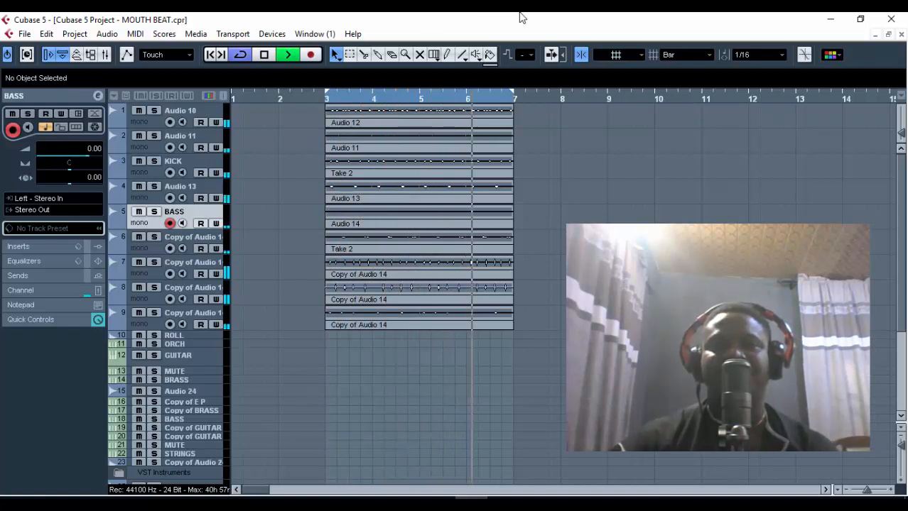
key(space)
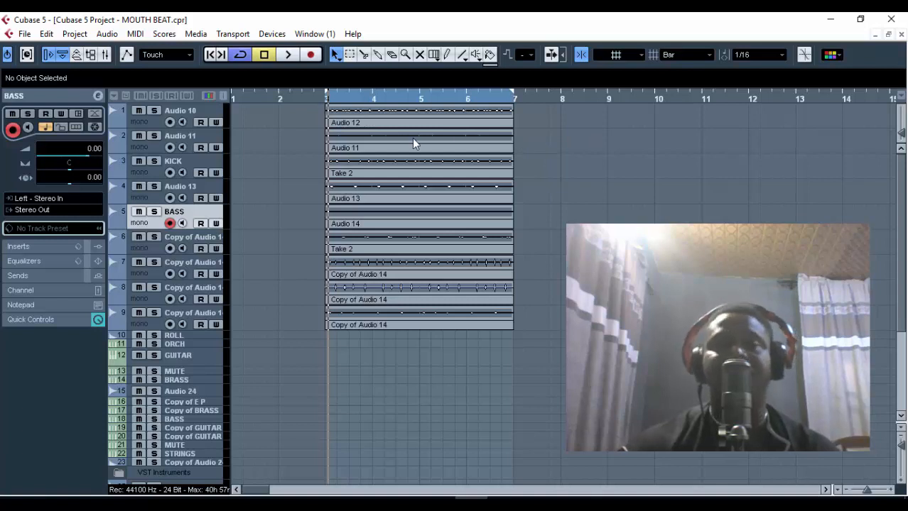
Solo the Audio 10 track on track 1, play it alone from bar 3, and stop playback.
click(317, 107)
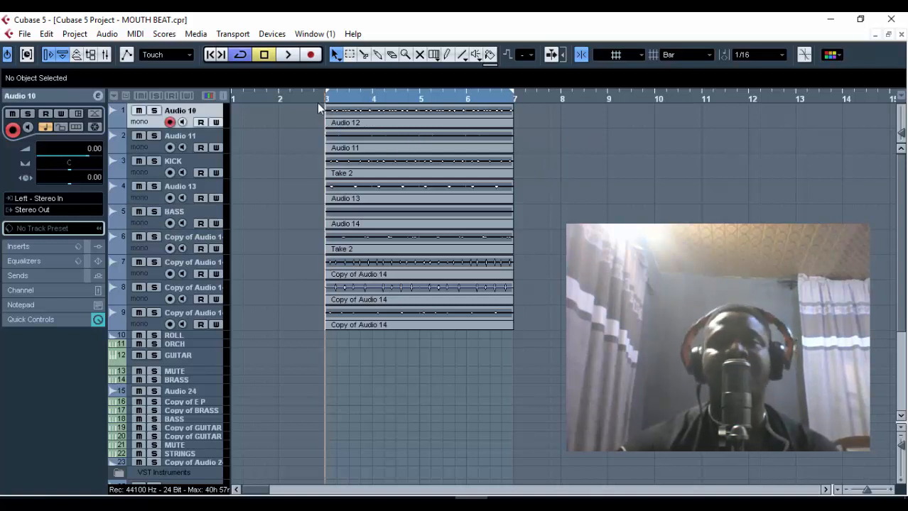
click(154, 111)
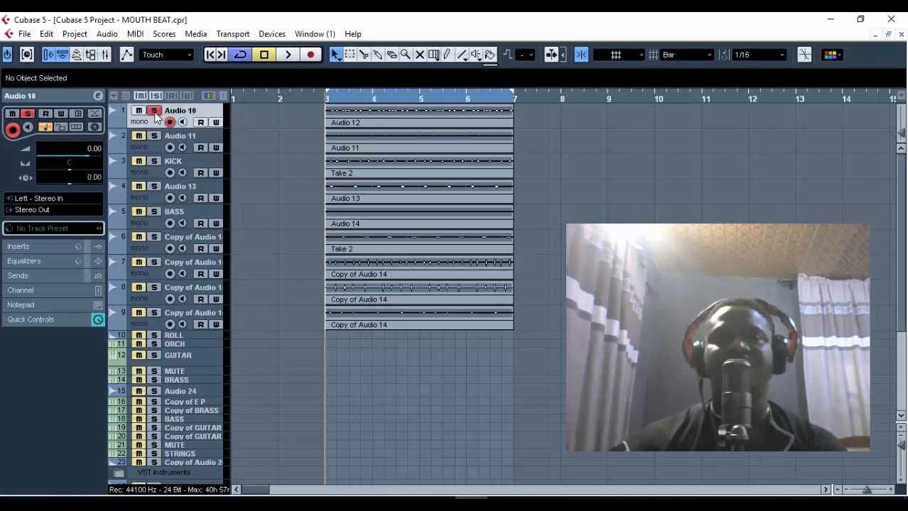
key(space)
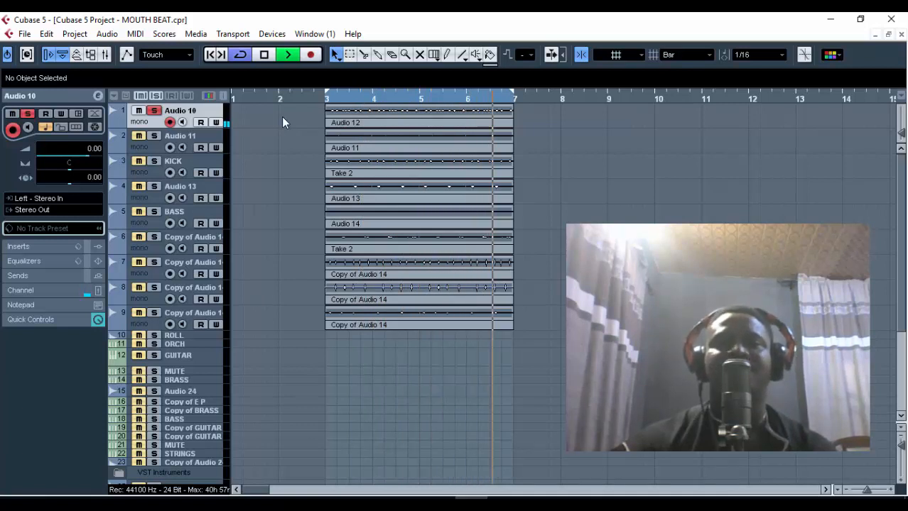
key(space)
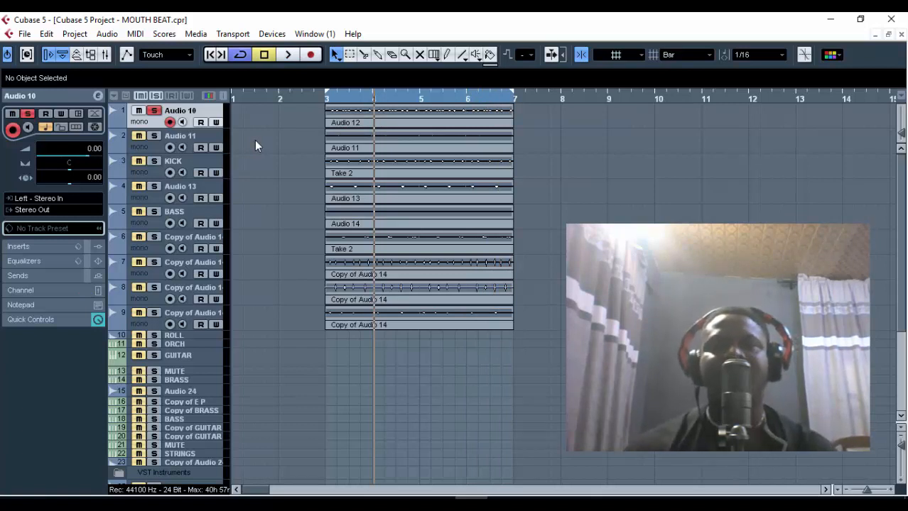
Insert FabFilter Pro-Q 2 in the Audio 10 channel's first insert slot and play the soloed track briefly through it.
click(327, 101)
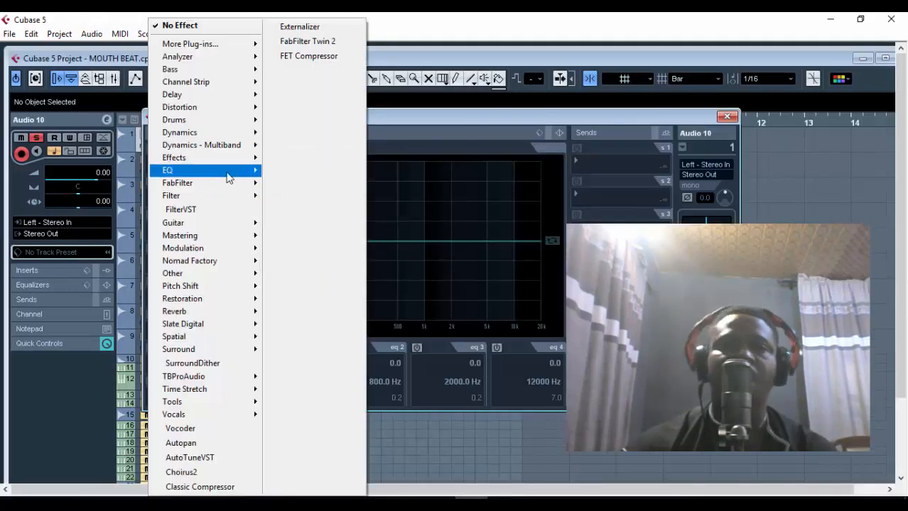
mouse_move(213, 183)
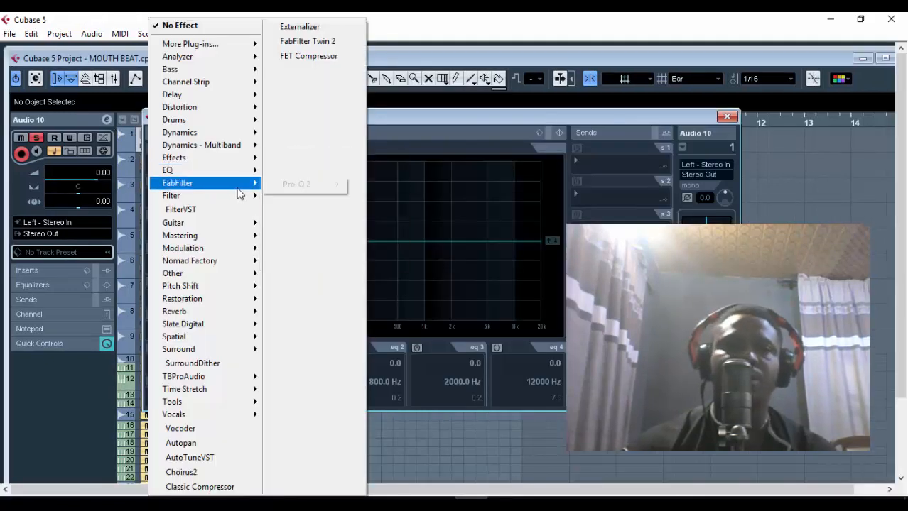
mouse_move(297, 189)
click(398, 197)
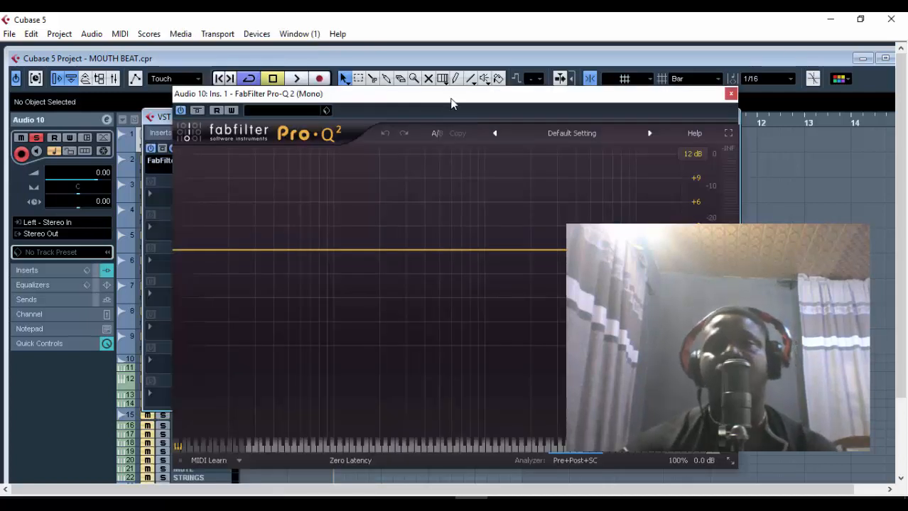
key(space)
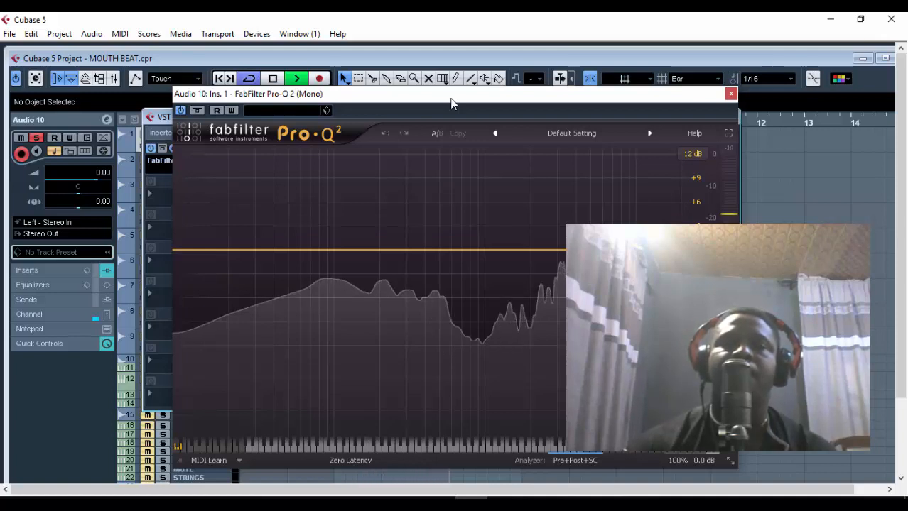
key(space)
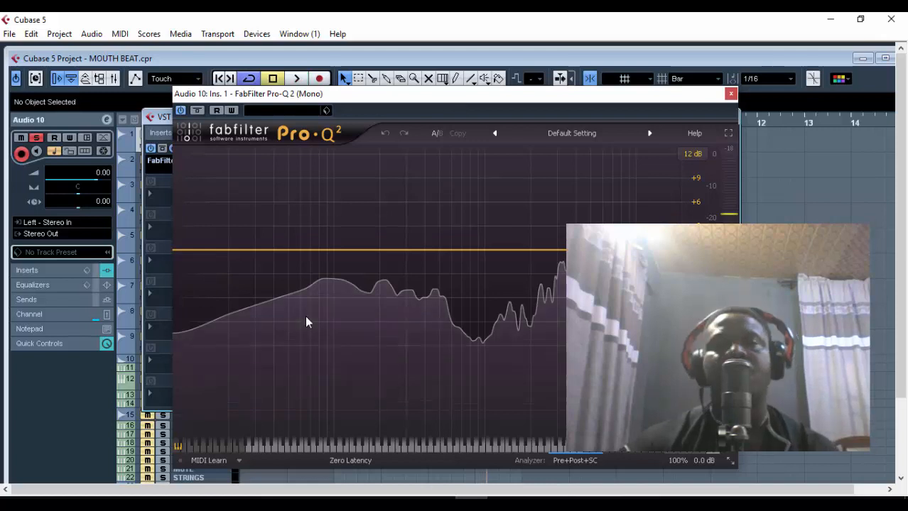
Add an EQ band at about 21 Hz in Pro-Q 2 and change its shape to Low Cut.
click(233, 252)
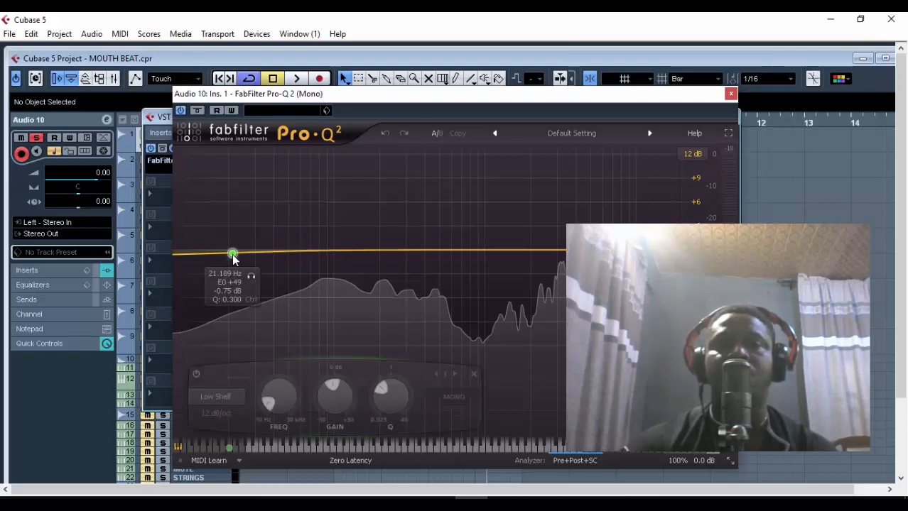
right_click(233, 253)
mouse_move(284, 278)
click(218, 393)
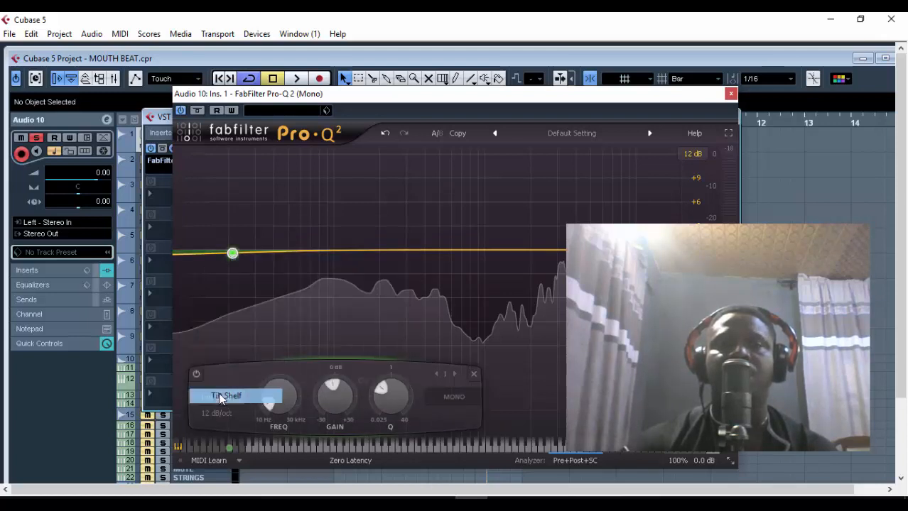
click(218, 392)
click(235, 323)
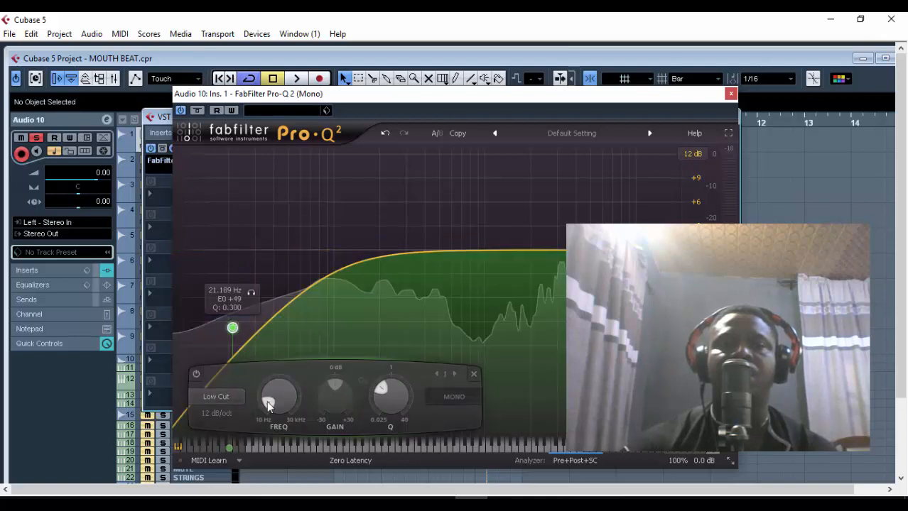
Raise the low-cut band's Q to about 1 and set its frequency to 45 Hz.
drag(386, 409, 385, 397)
scroll(390, 397, down, 5)
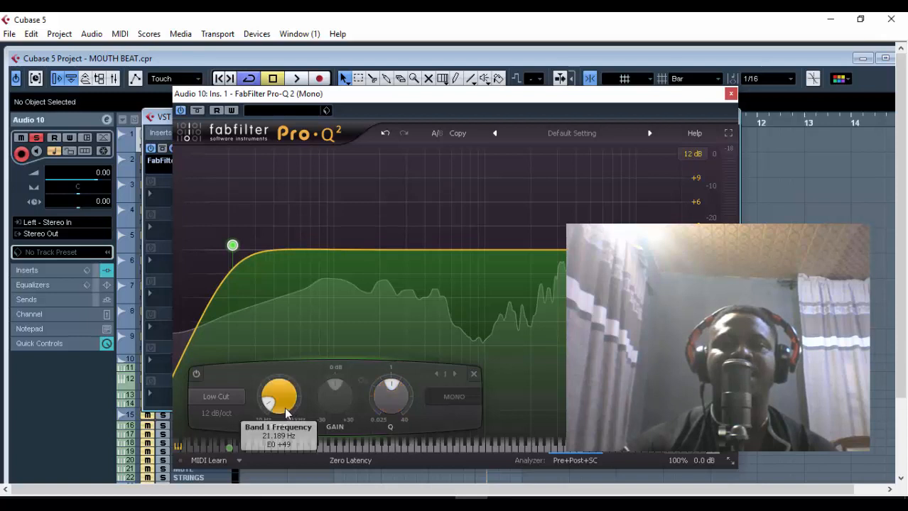
scroll(284, 408, up, 4)
scroll(284, 409, up, 4)
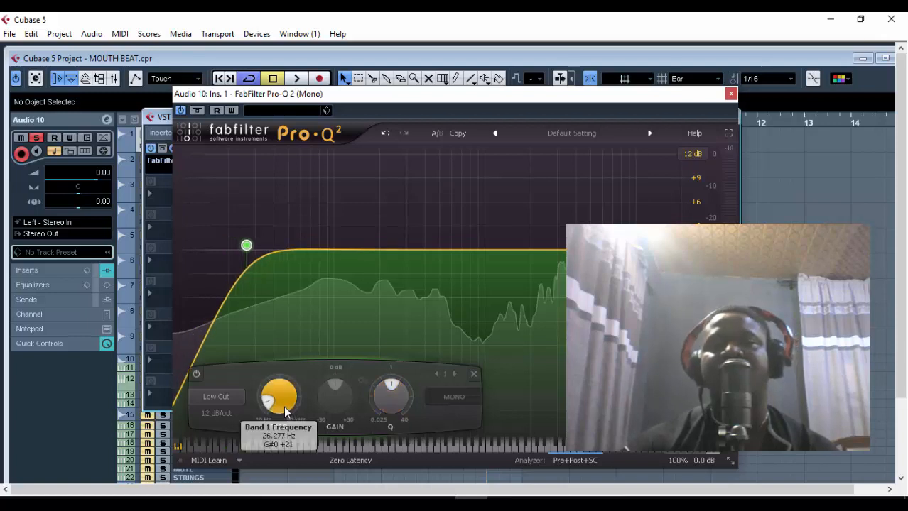
double_click(284, 409)
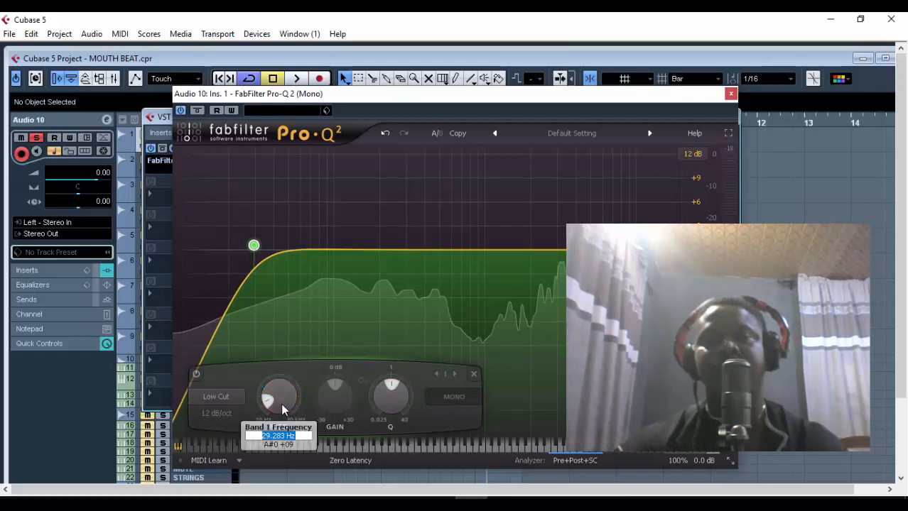
text(45)
key(Return)
Set the low-cut band's slope to 30 dB/oct and lower its frequency to about 27 Hz.
click(216, 416)
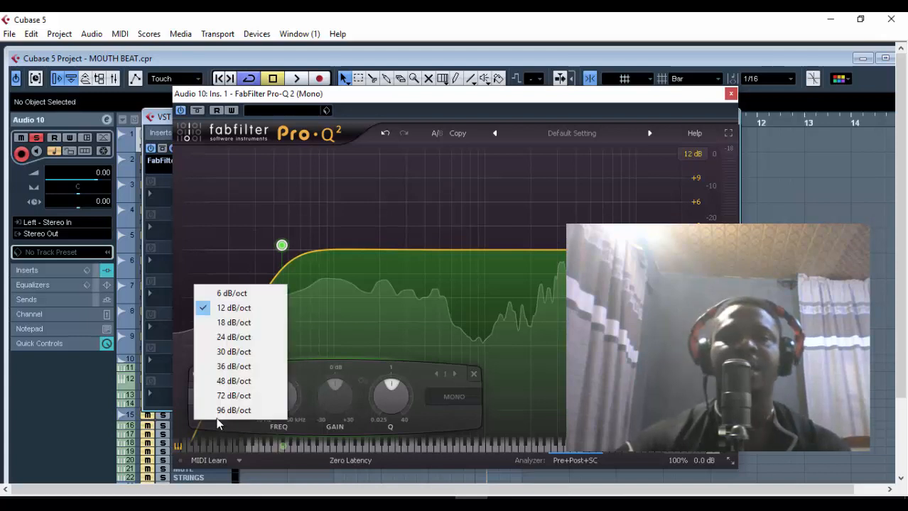
click(235, 354)
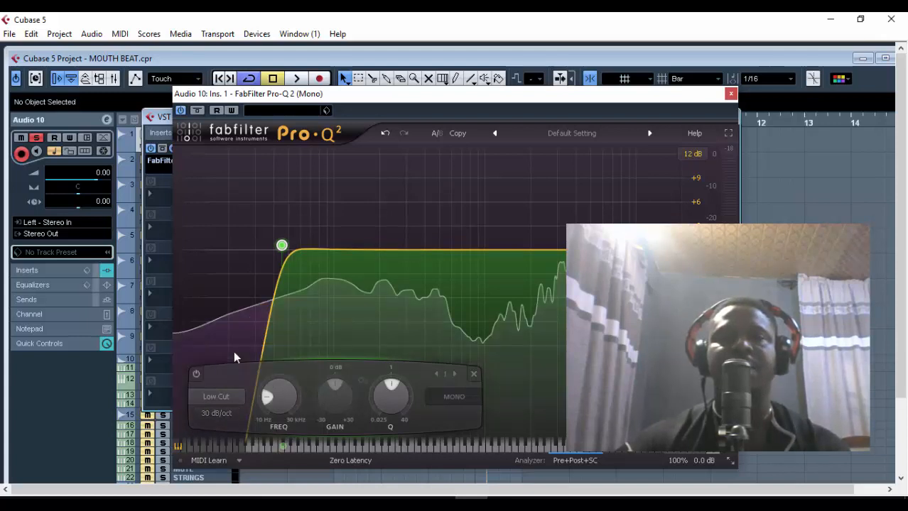
scroll(293, 396, down, 10)
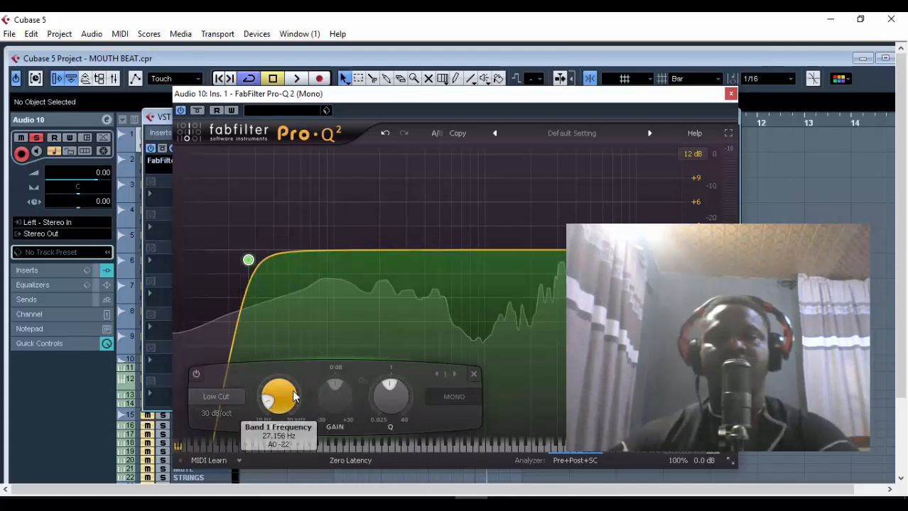
Set the low-cut band's frequency to 30 Hz and play the track briefly through it.
double_click(294, 396)
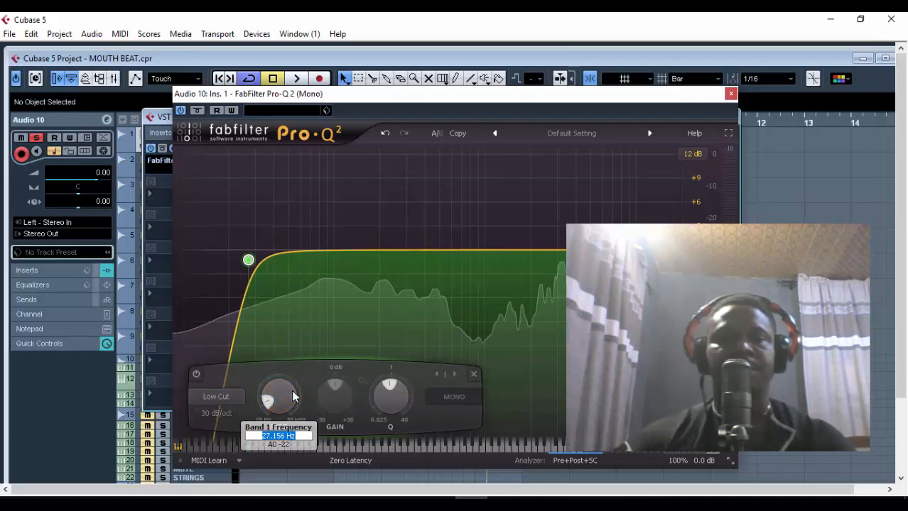
text(30)
key(Return)
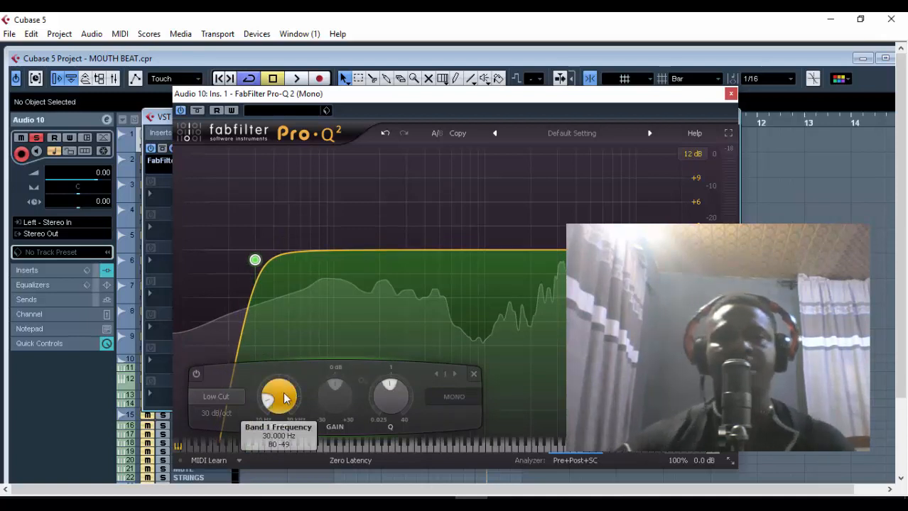
key(space)
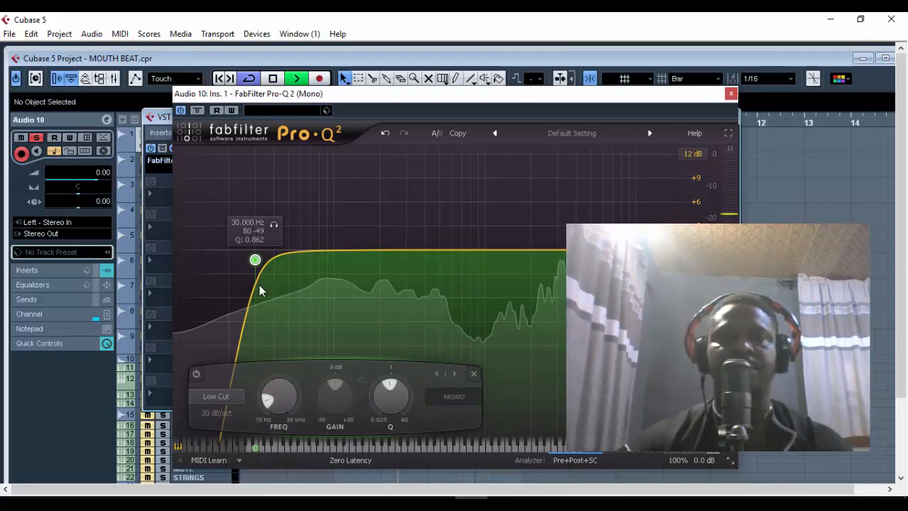
key(space)
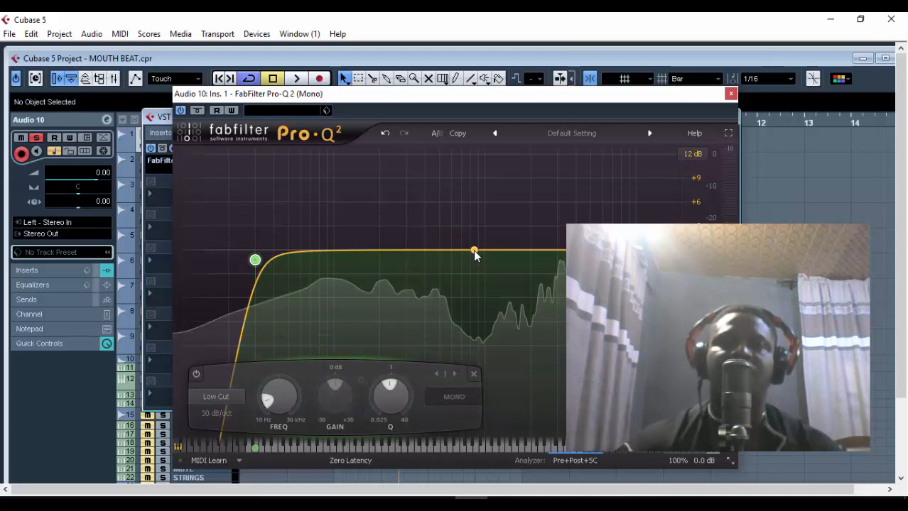
Add a bell band at about 905 Hz and set its gain to +10 dB and its Q to 2.5.
mouse_move(475, 252)
mouse_down()
mouse_move(472, 240)
mouse_move(481, 240)
mouse_up()
scroll(480, 242, up, 3)
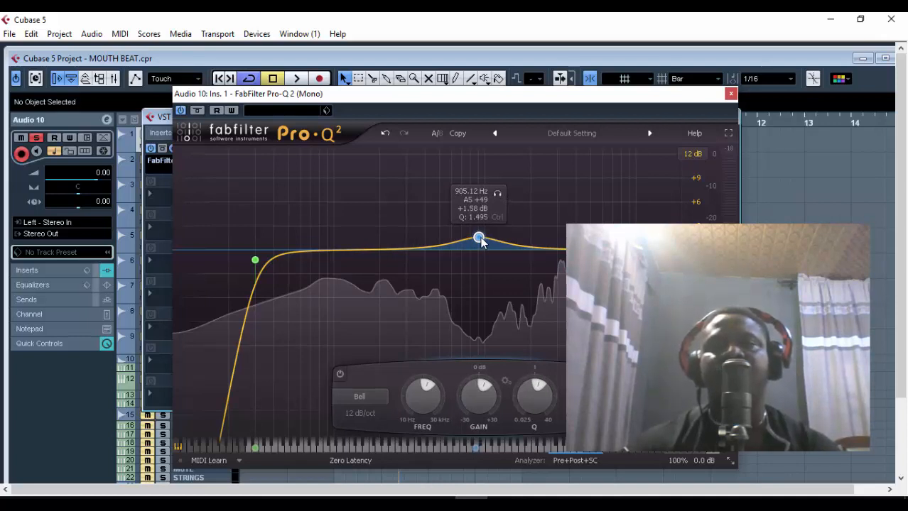
scroll(480, 245, up, 6)
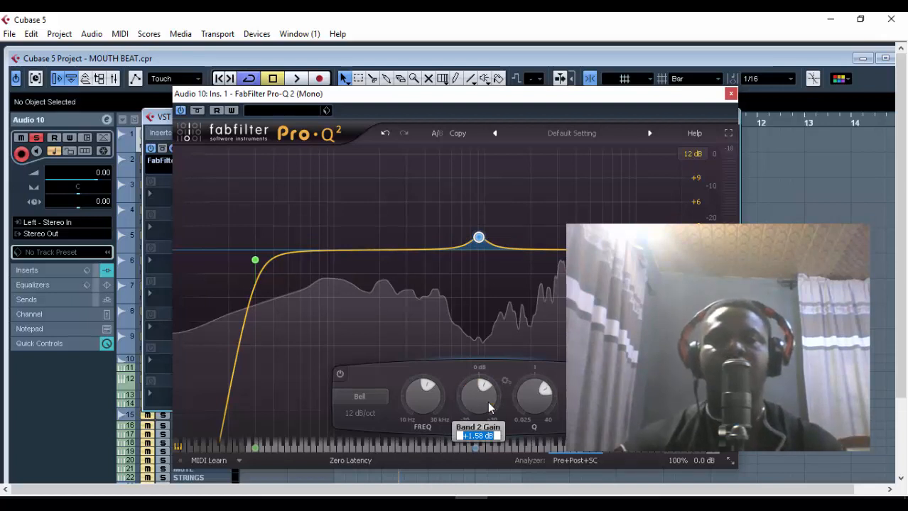
scroll(487, 402, up, 5)
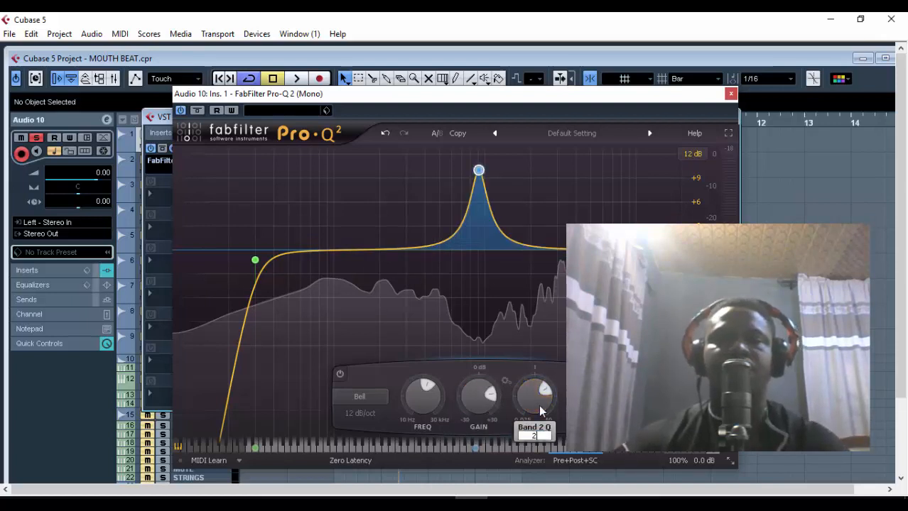
key(Return)
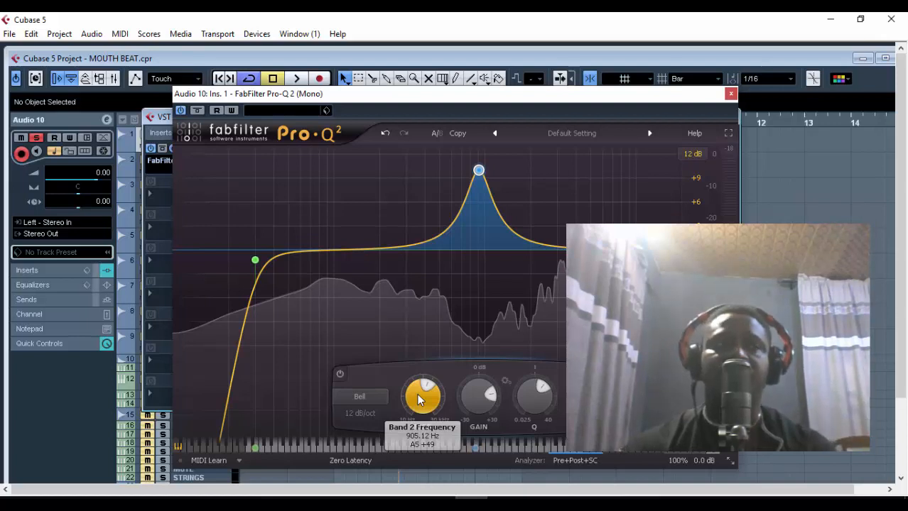
Audition the 905 Hz band in solo during playback, then listen with the full EQ curve.
mouse_move(499, 197)
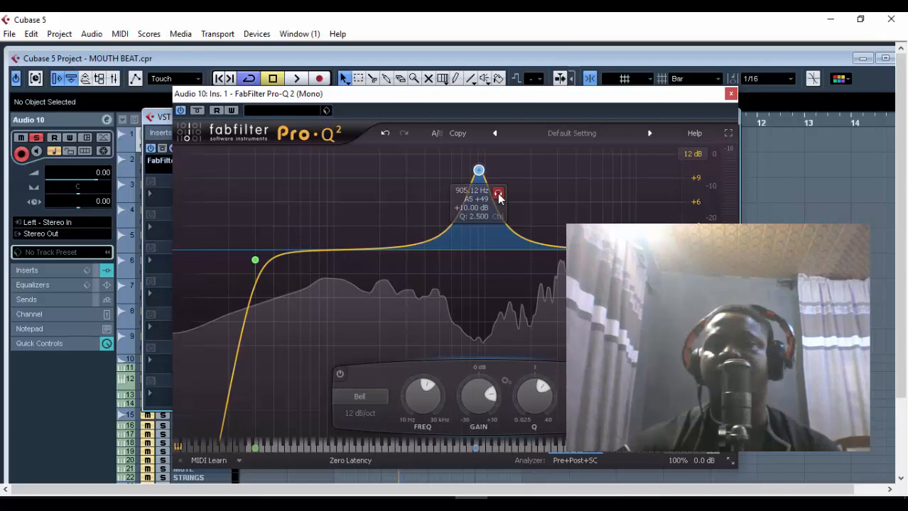
click(498, 197)
key(space)
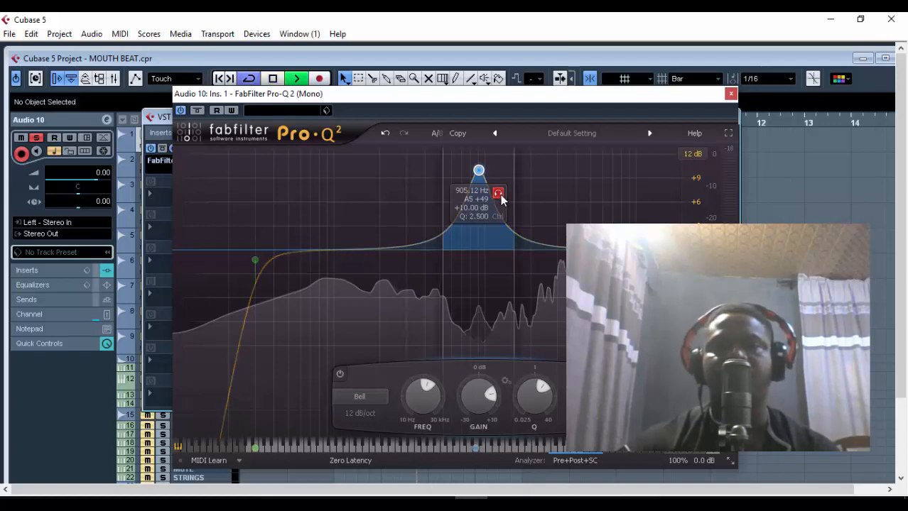
mouse_move(501, 199)
mouse_down()
mouse_move(526, 202)
mouse_move(458, 203)
mouse_move(527, 223)
mouse_move(502, 211)
mouse_up()
key(space)
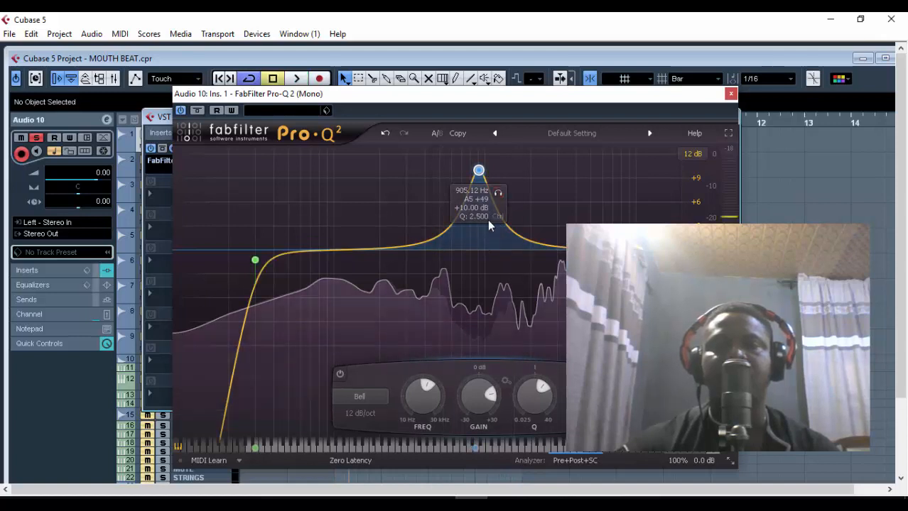
Lower the 905 Hz band's gain to about +2.3 dB and play the track briefly.
drag(480, 395, 481, 414)
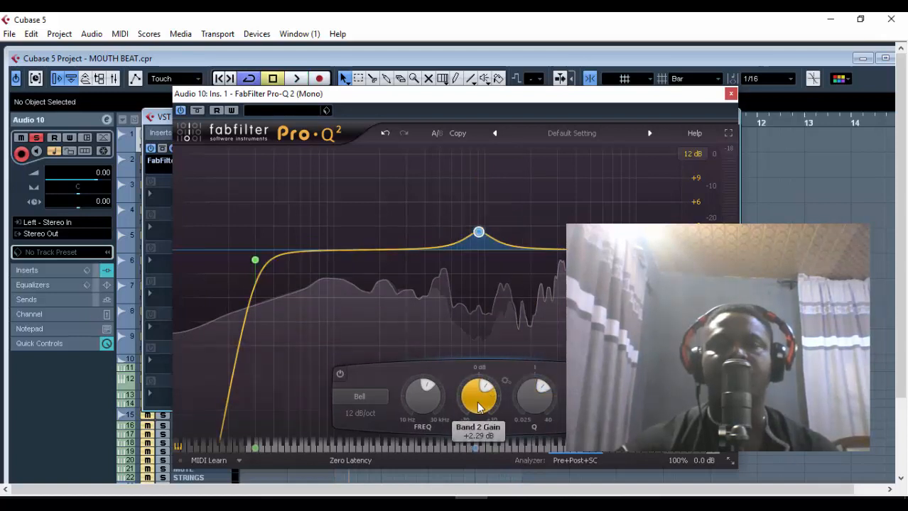
key(space)
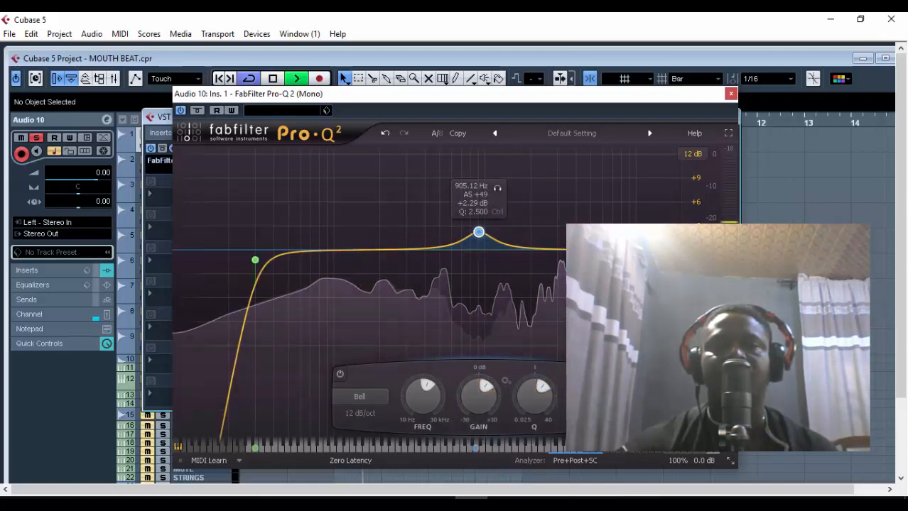
key(space)
Add a bell band at about 3385 Hz with a gain of about +9.5 dB and a Q of about 4.
click(564, 242)
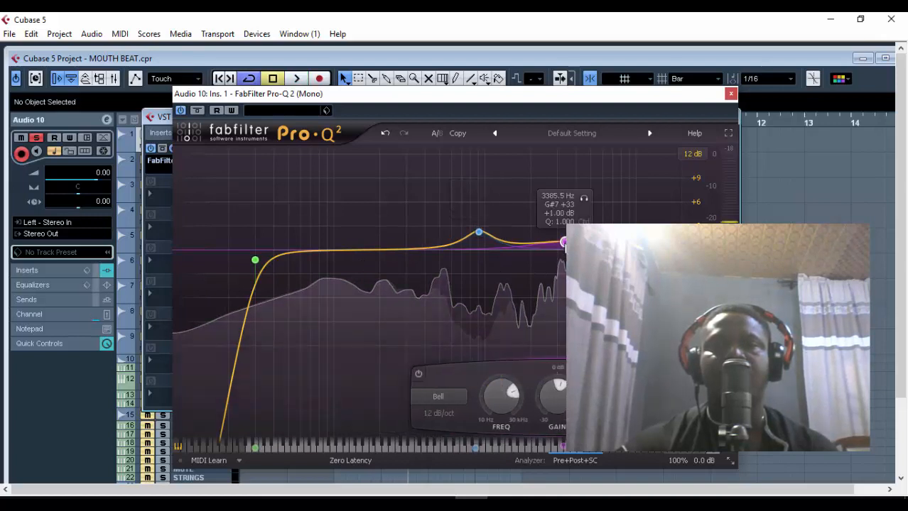
scroll(566, 242, up, 1)
scroll(557, 397, up, 5)
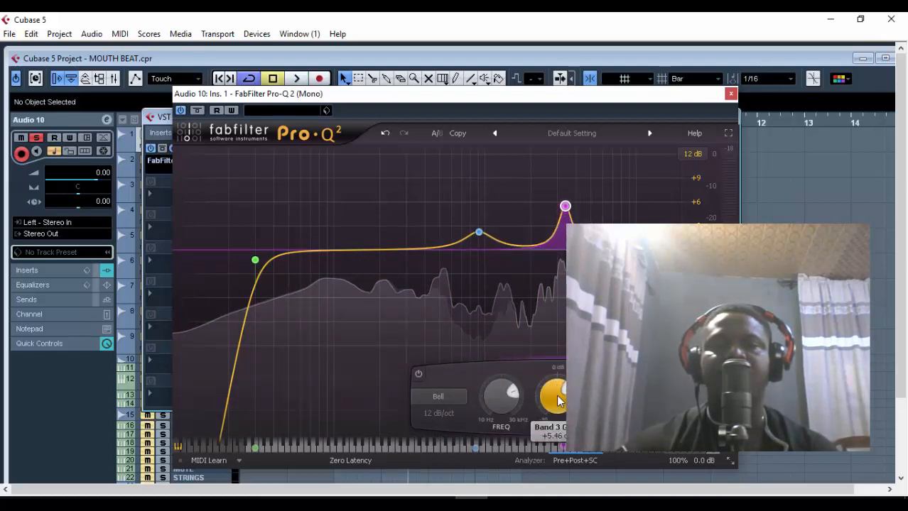
scroll(558, 401, up, 2)
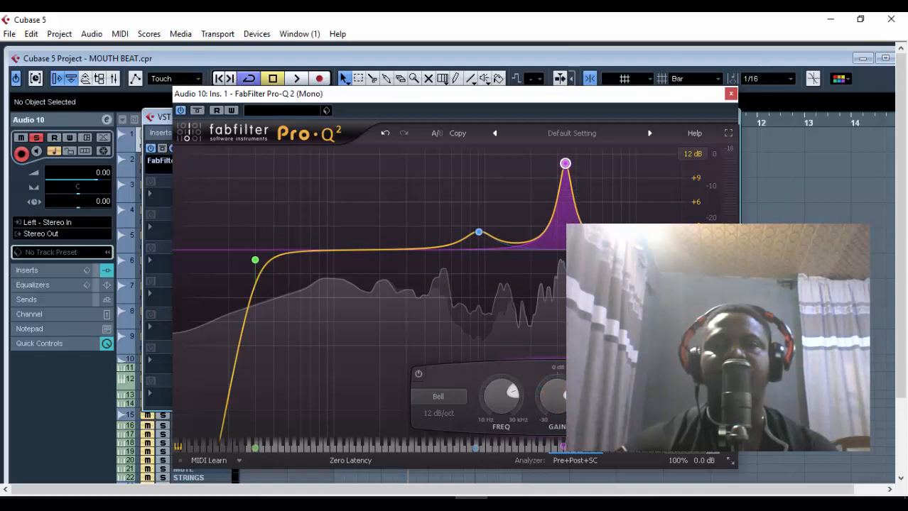
scroll(556, 402, down, 2)
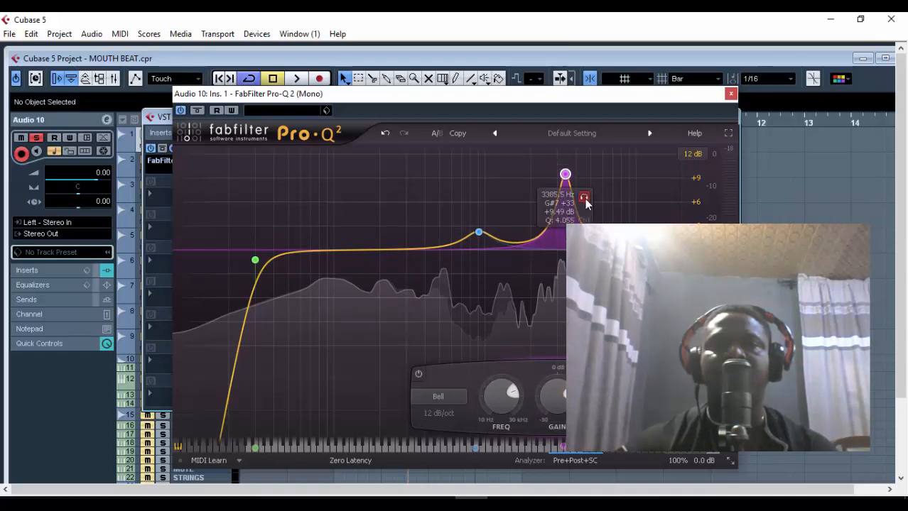
Move the soloed 3385 Hz band to about 4450 Hz during playback and turn its boost into a cut.
drag(584, 202, 606, 220)
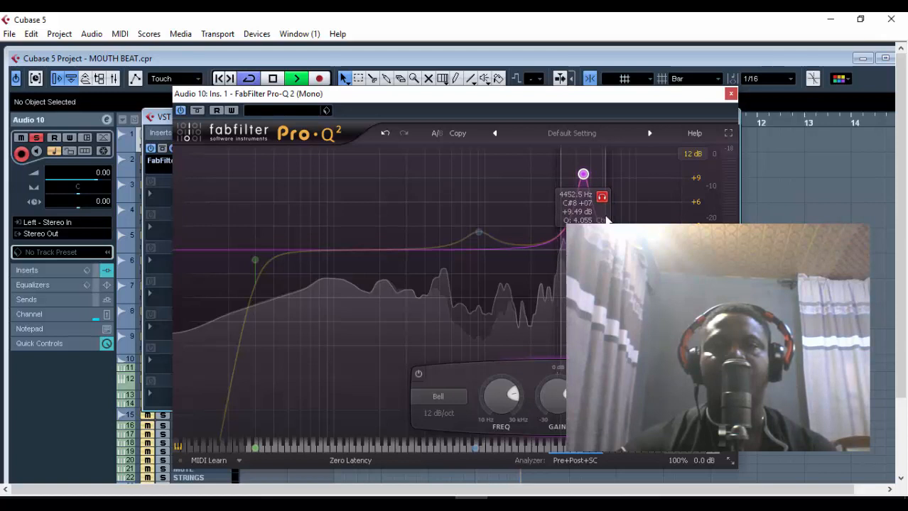
key(space)
scroll(560, 396, down, 5)
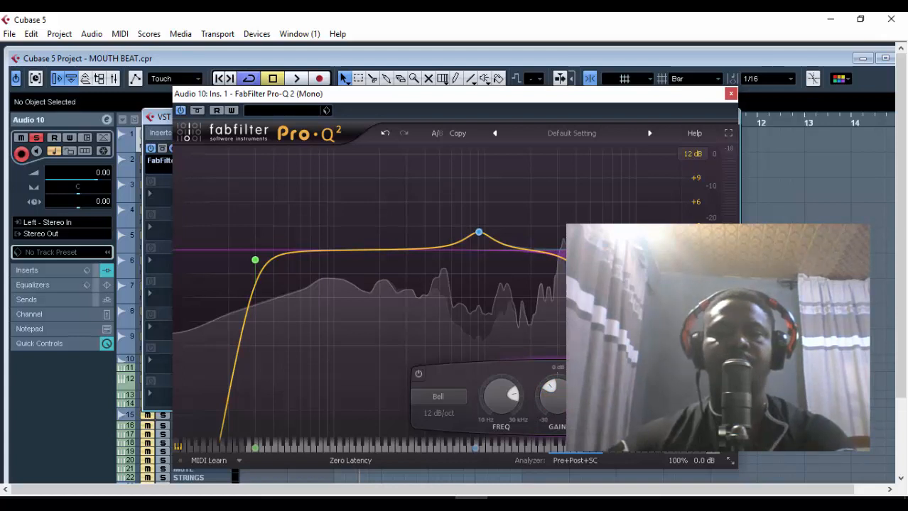
key(space)
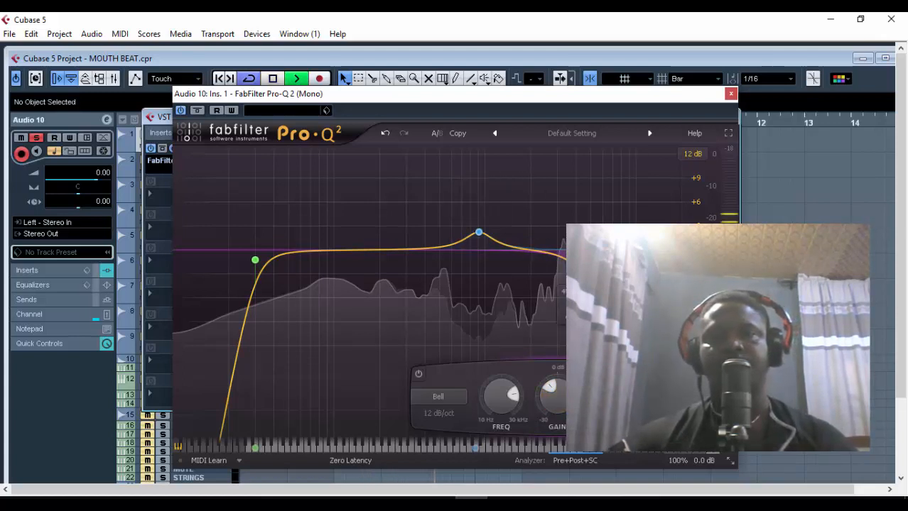
Add a band at the high end of the spectrum and make it a High Cut with a 72 dB/oct slope.
click(668, 250)
key(space)
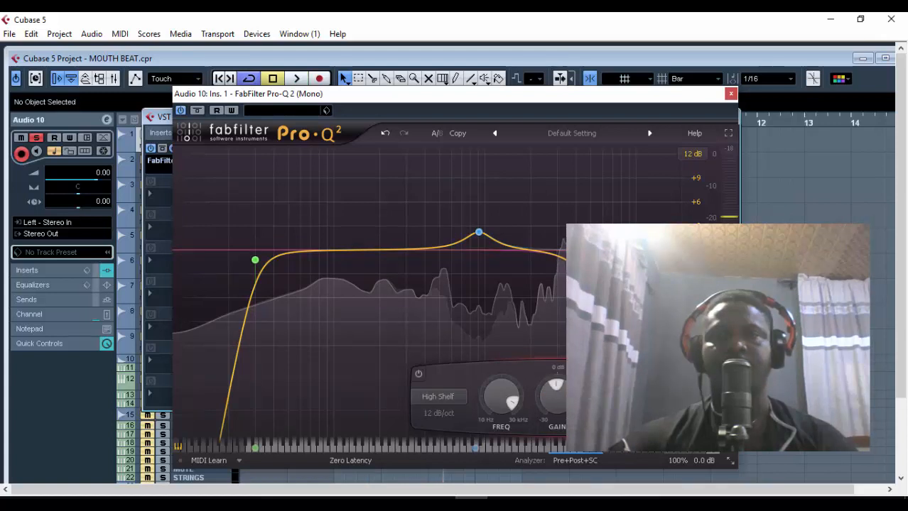
click(436, 397)
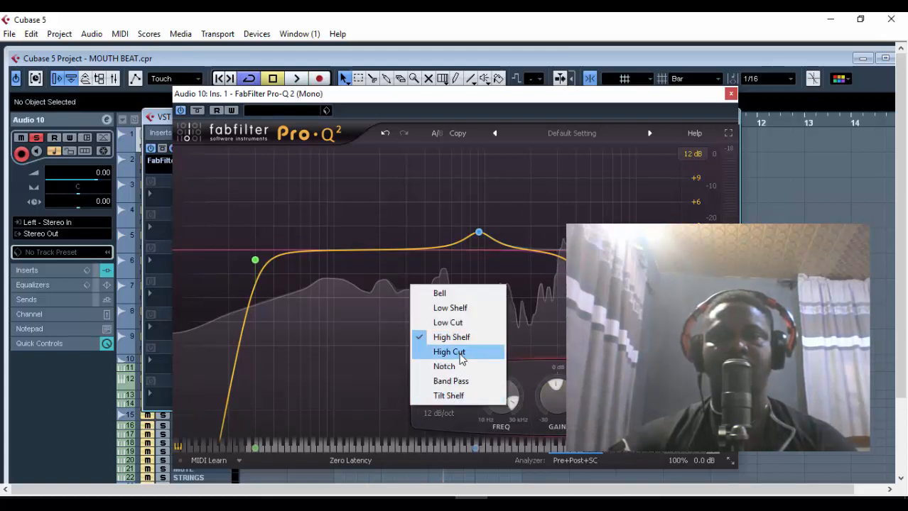
click(460, 353)
click(458, 412)
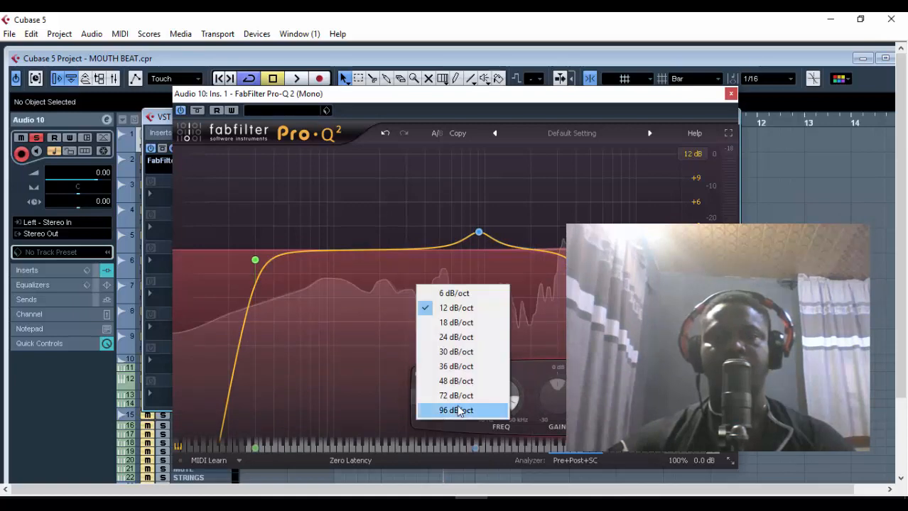
click(458, 396)
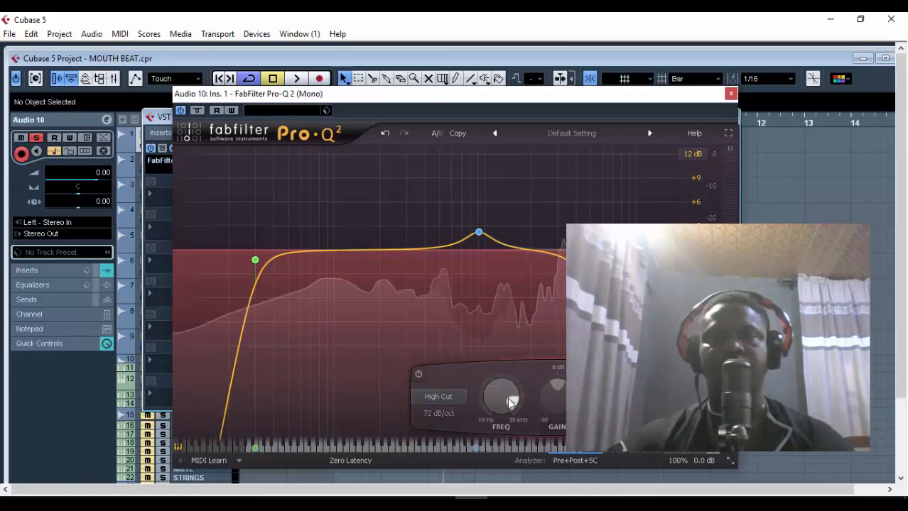
Lower the high-cut band's frequency to about 14.7 kHz and play the track briefly.
mouse_move(500, 402)
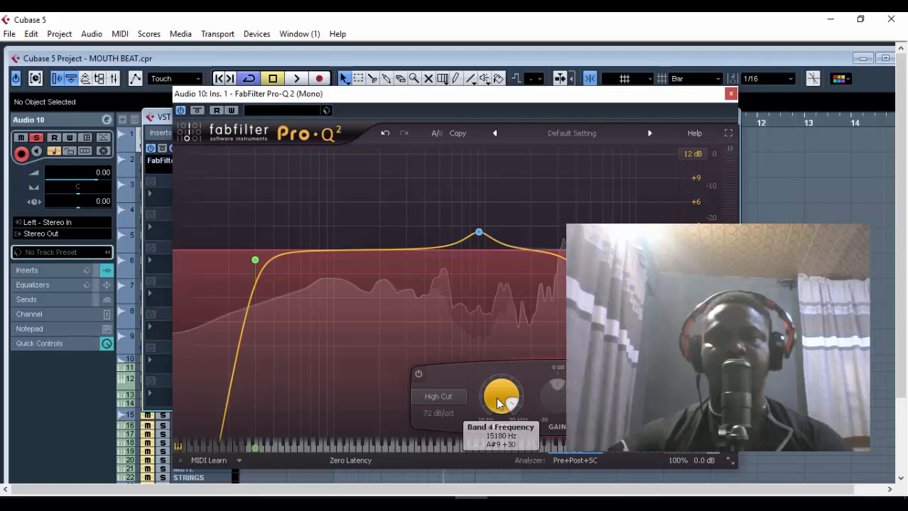
scroll(499, 403, down, 1)
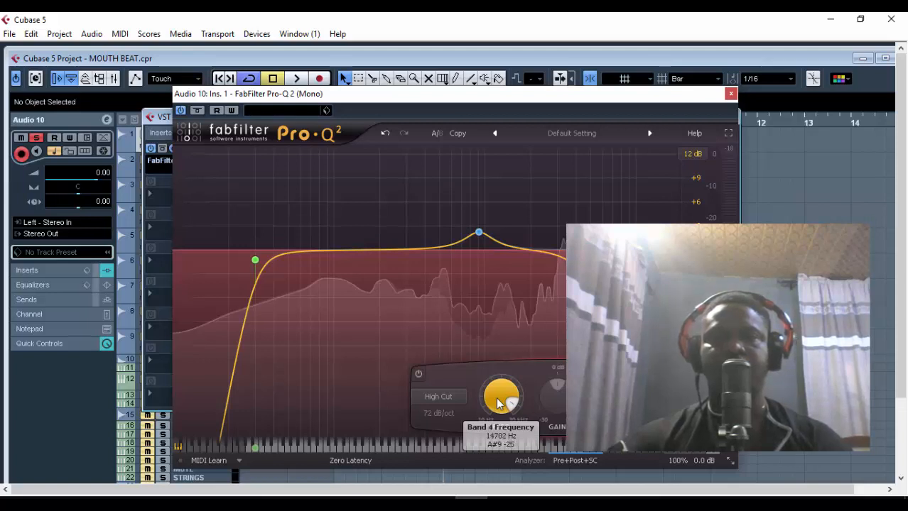
key(space)
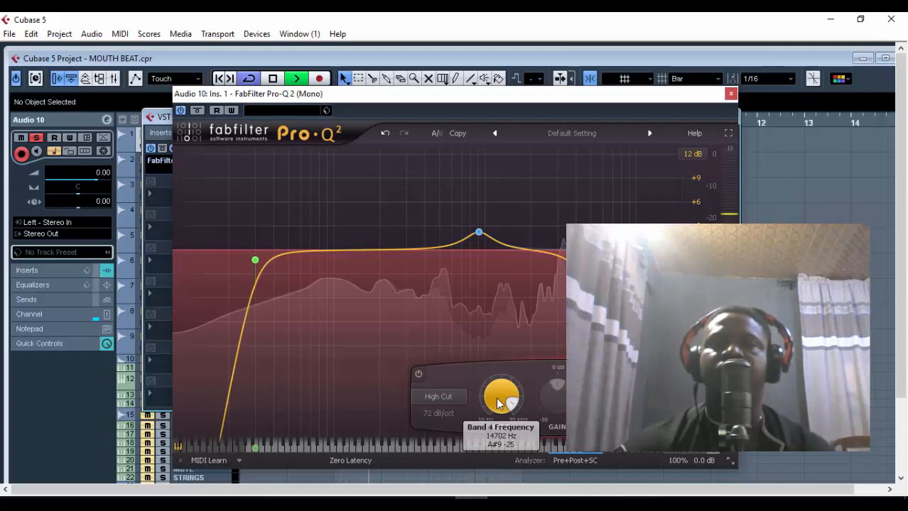
key(space)
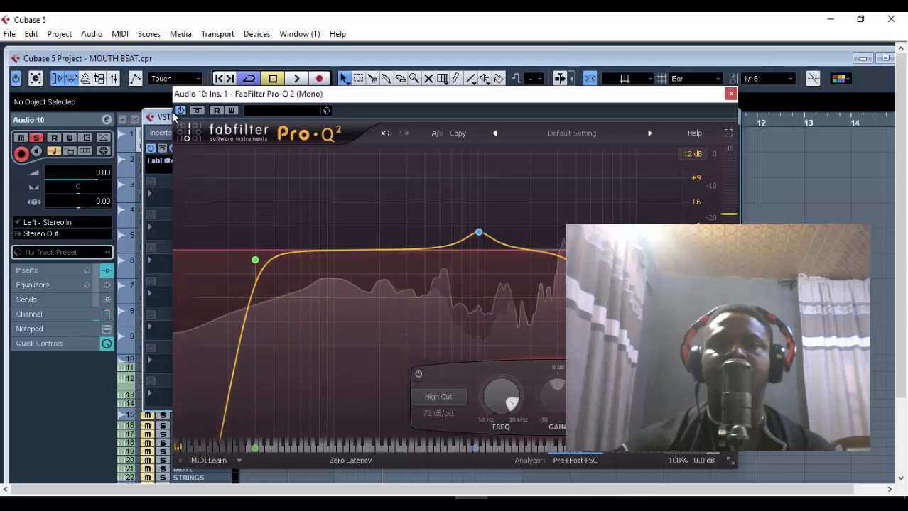
Compare the track's sound with Pro-Q 2 switched off and on during playback, leaving the plug-in active.
click(181, 111)
key(space)
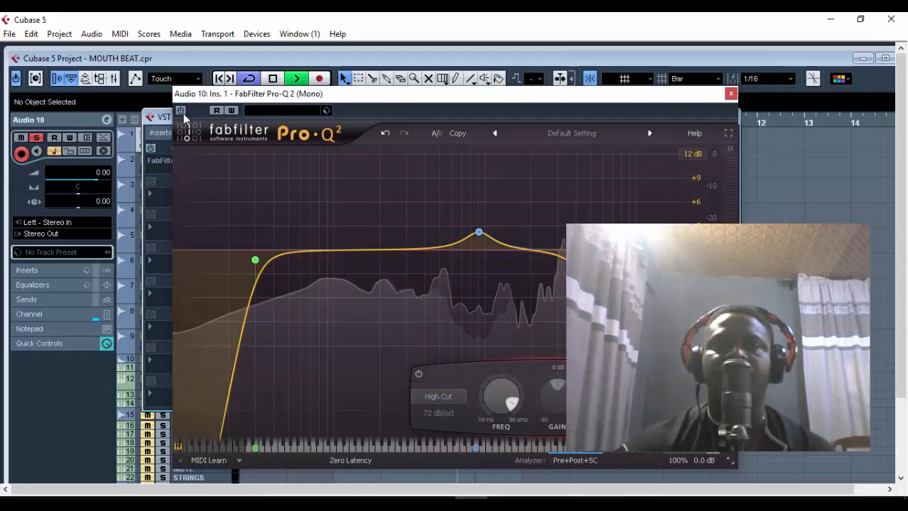
key(space)
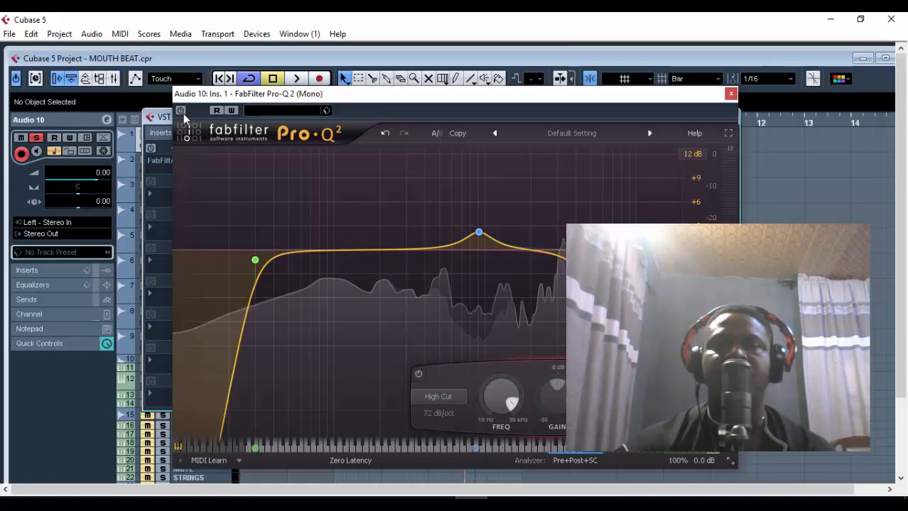
key(space)
click(181, 111)
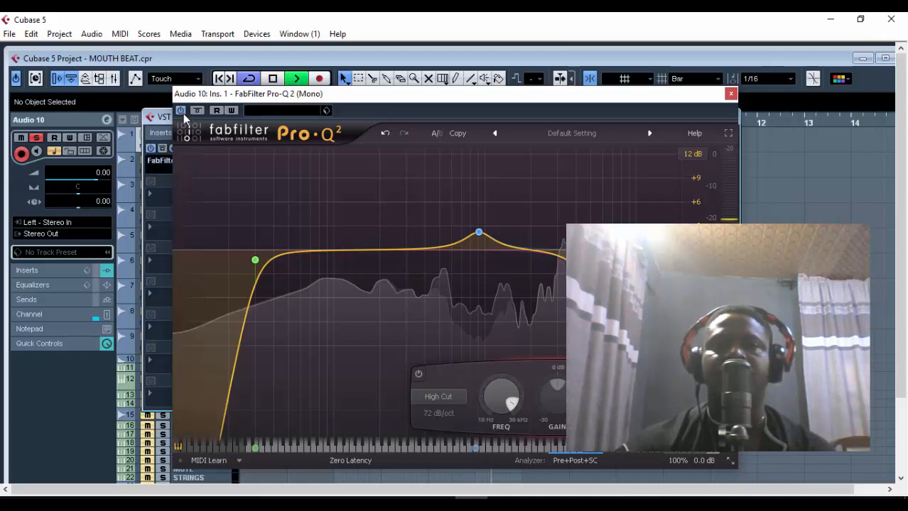
click(182, 111)
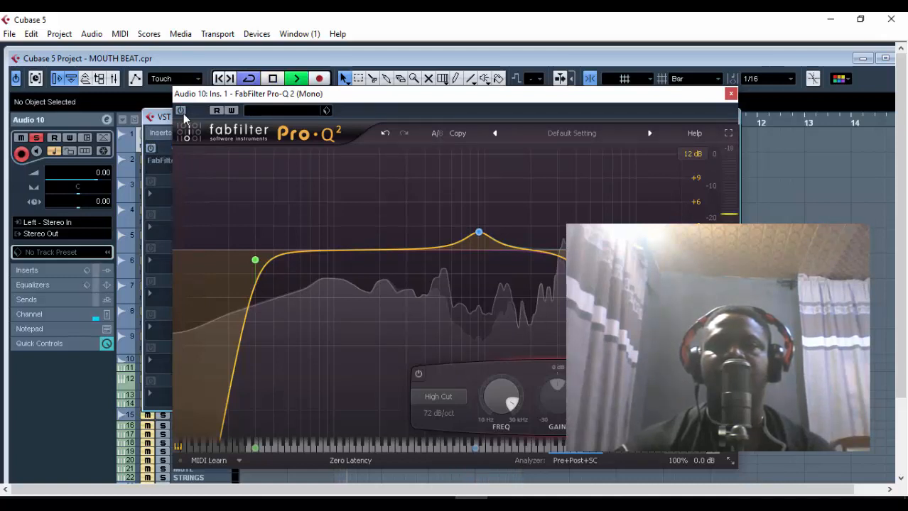
key(space)
click(182, 111)
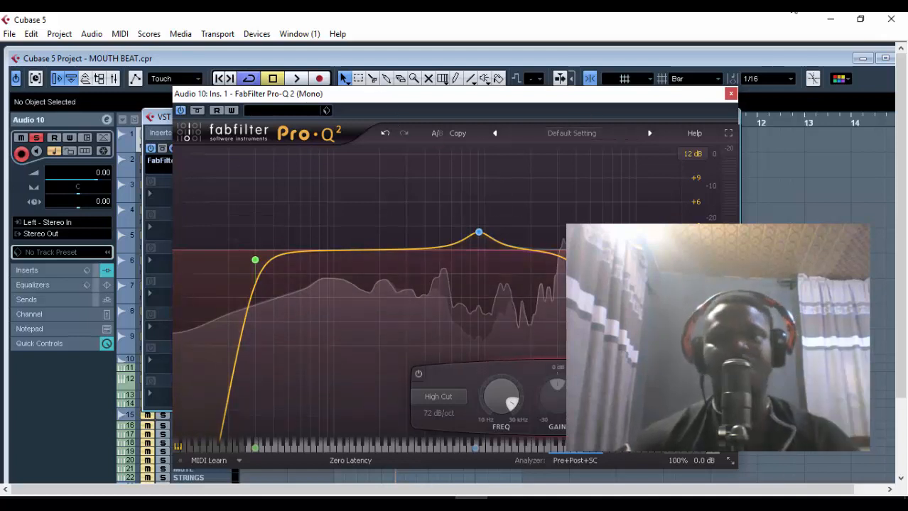
Close Pro-Q 2 and insert the RVox Mono compressor in Audio 10's second insert slot.
click(730, 94)
drag(255, 112, 278, 102)
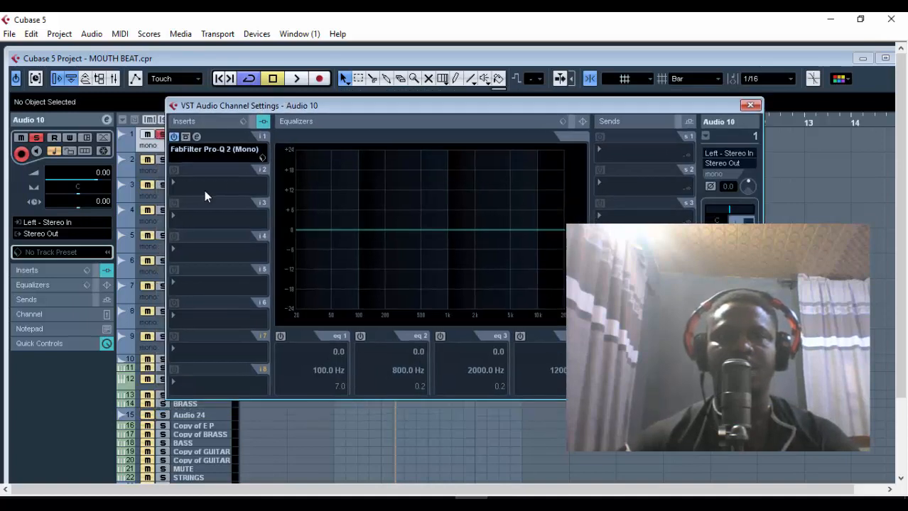
click(612, 153)
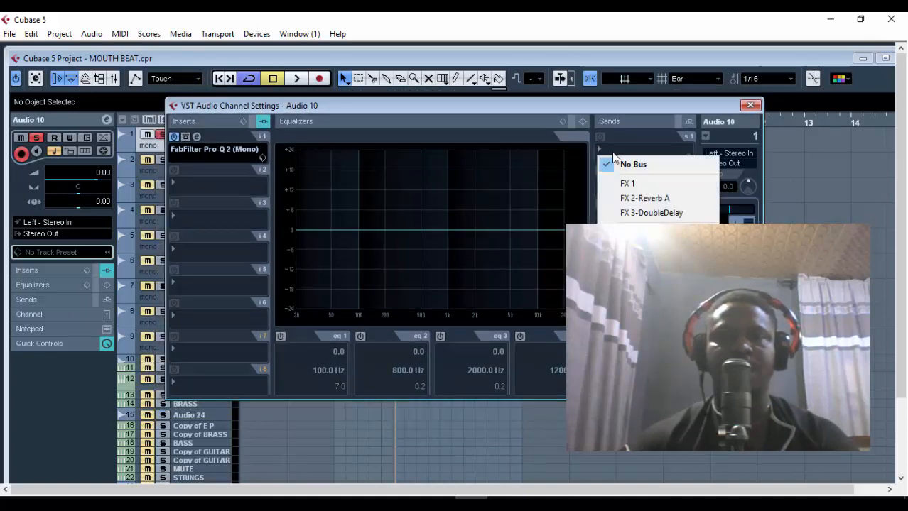
click(207, 204)
click(190, 175)
mouse_move(235, 132)
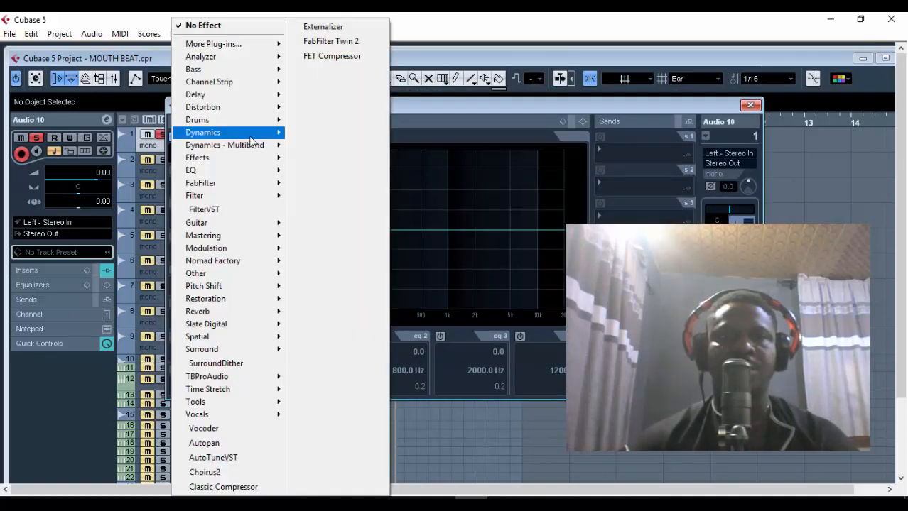
mouse_move(381, 19)
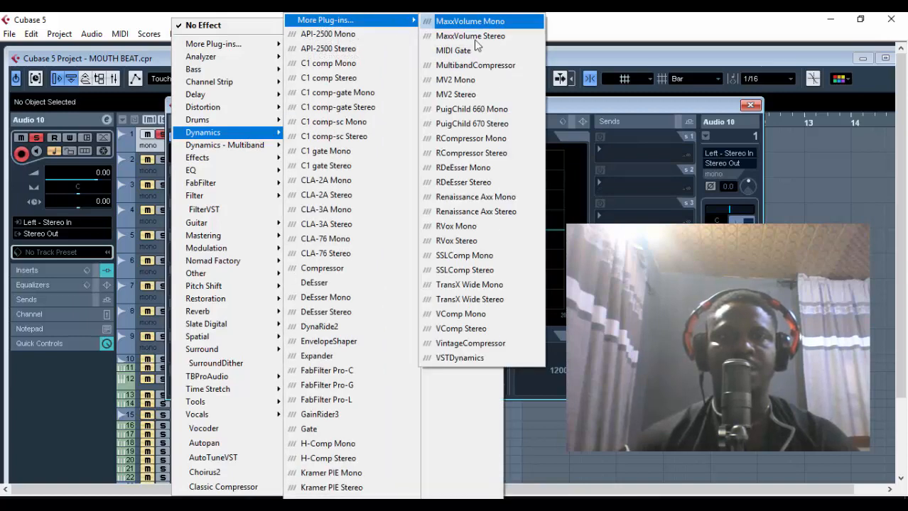
click(506, 226)
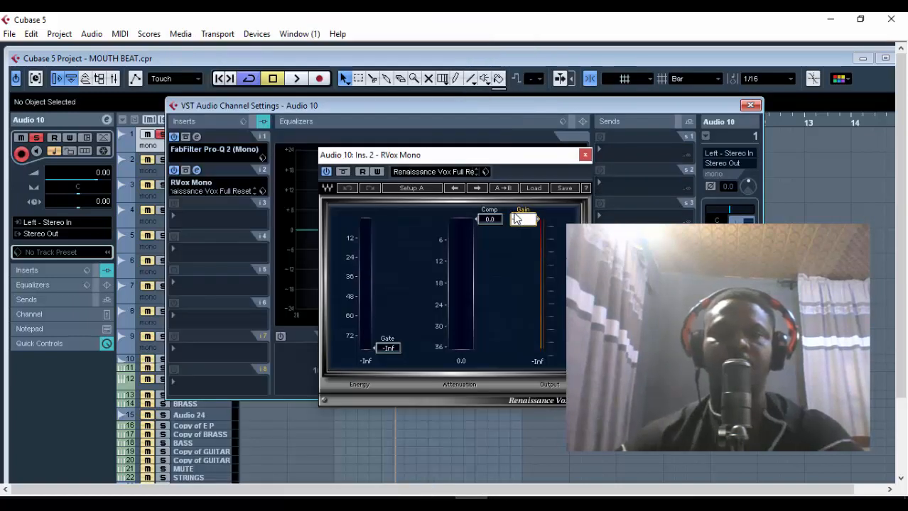
Set RVox's gain to -6.0 and its compression to -14.3 while listening to the track, then close the plug-in.
drag(516, 219, 516, 240)
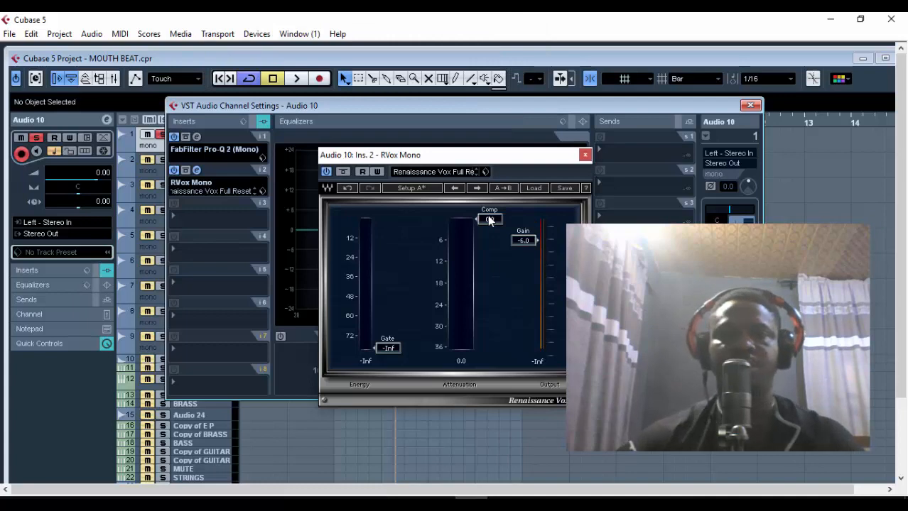
drag(450, 155, 446, 141)
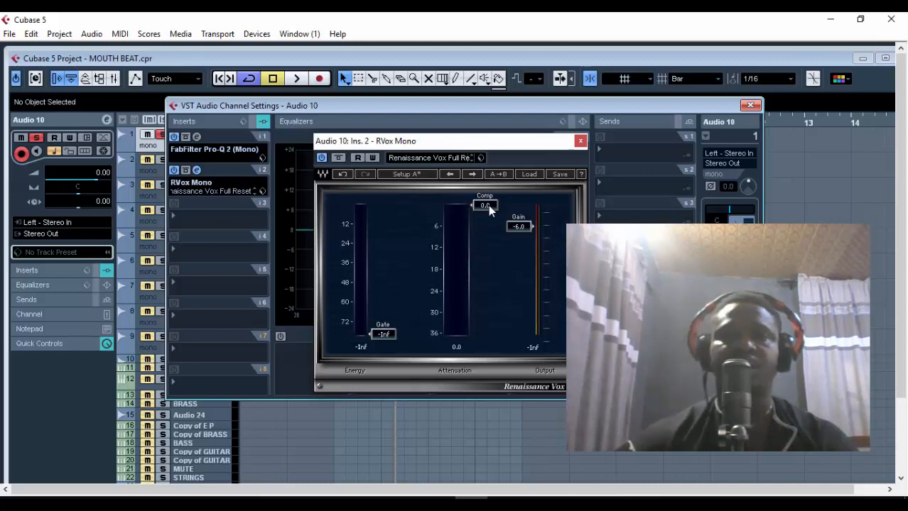
key(space)
drag(489, 211, 489, 279)
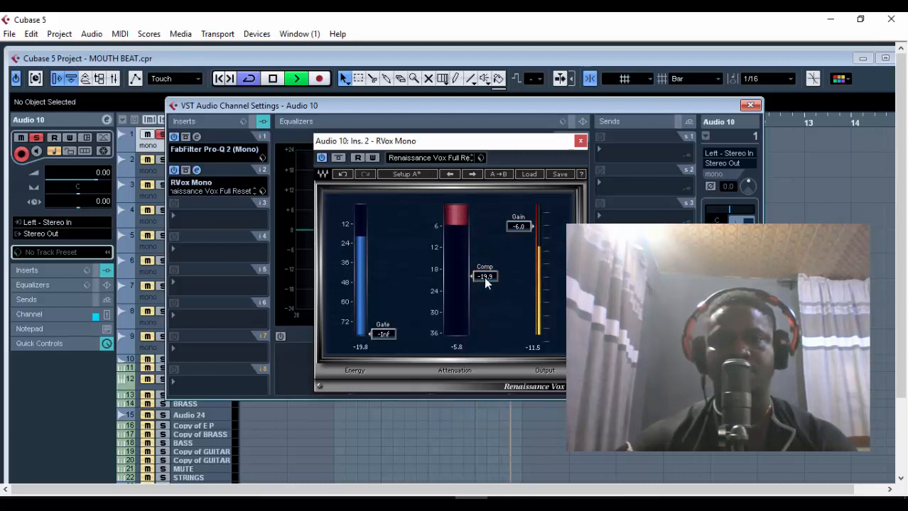
drag(483, 277, 484, 255)
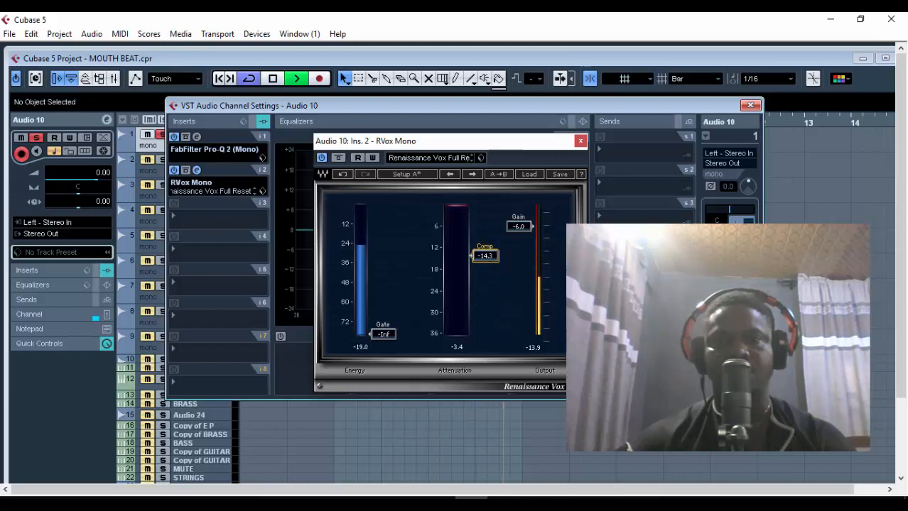
drag(484, 255, 485, 256)
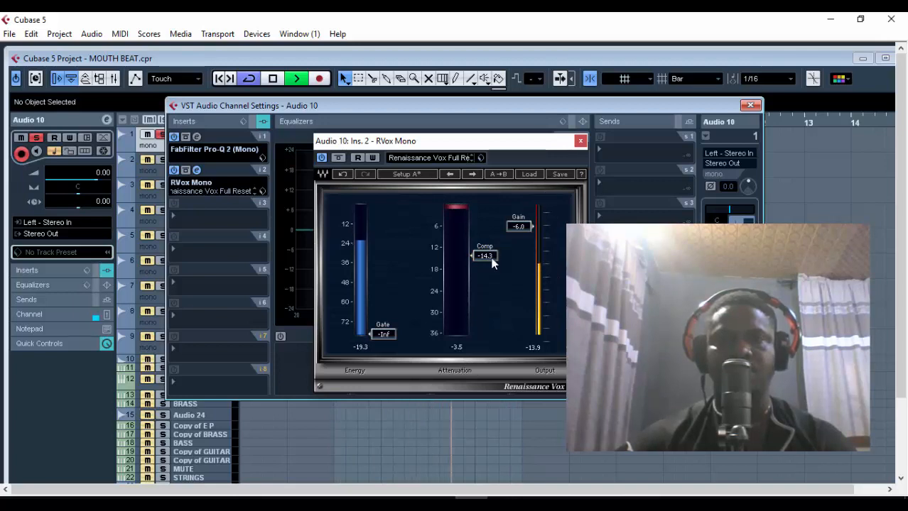
key(space)
click(580, 140)
Insert Vocal Rider Mono in Audio 10's third insert slot.
mouse_move(428, 105)
mouse_down()
mouse_move(451, 212)
mouse_move(414, 115)
mouse_up()
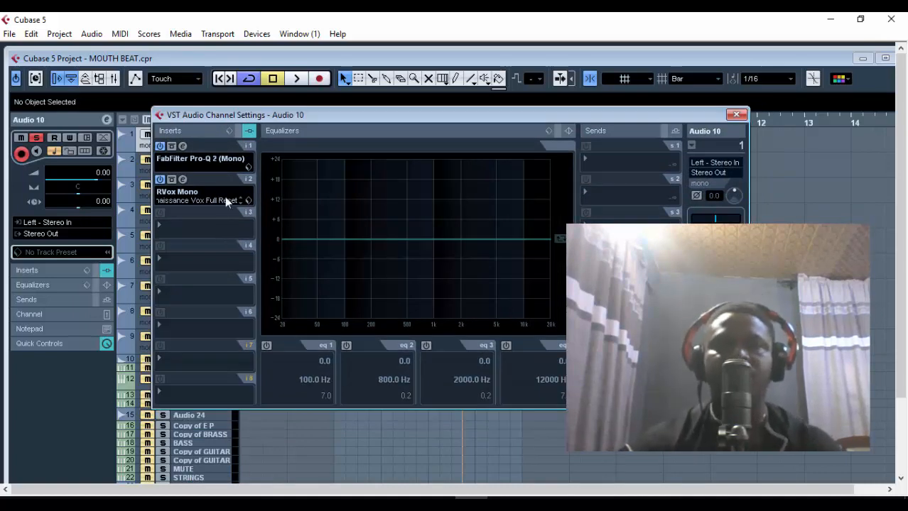
click(190, 228)
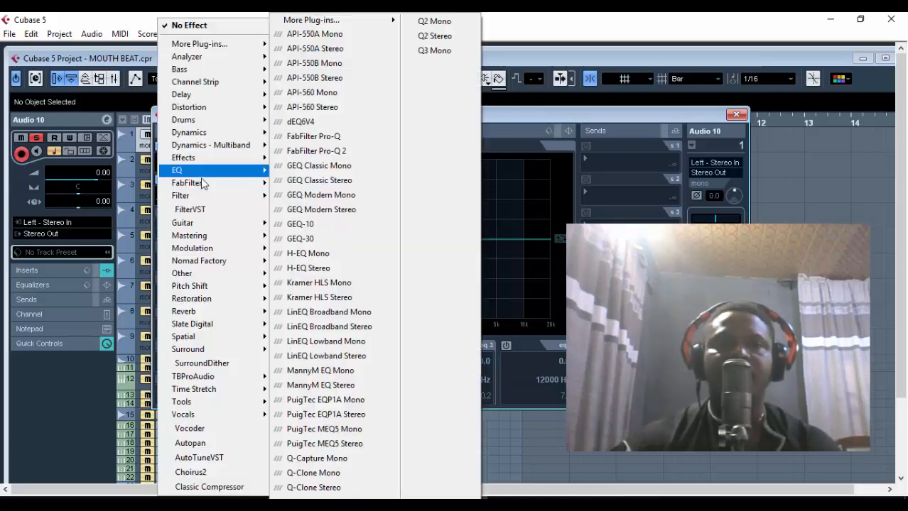
mouse_move(261, 418)
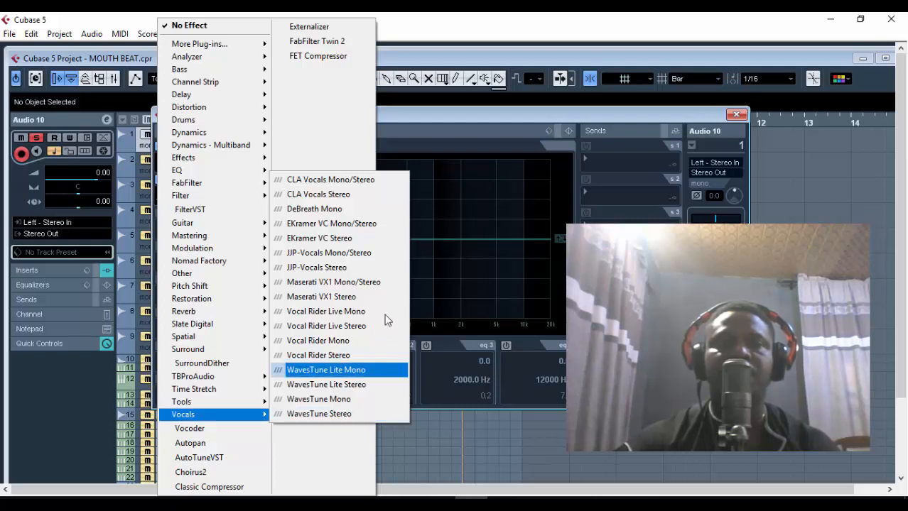
click(359, 342)
Audition the Vocal Rider presets one by one during playback, from Smooth Ride through De-Compression.
click(487, 86)
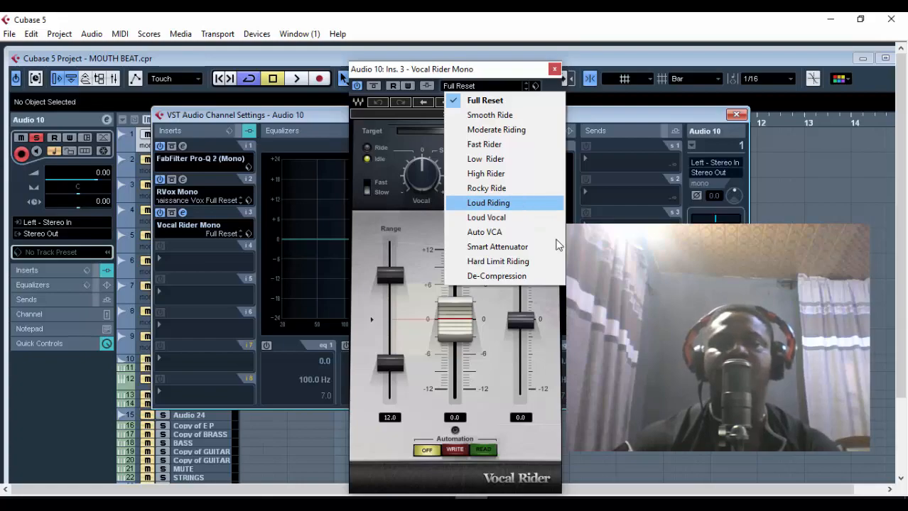
key(Down)
key(Down)
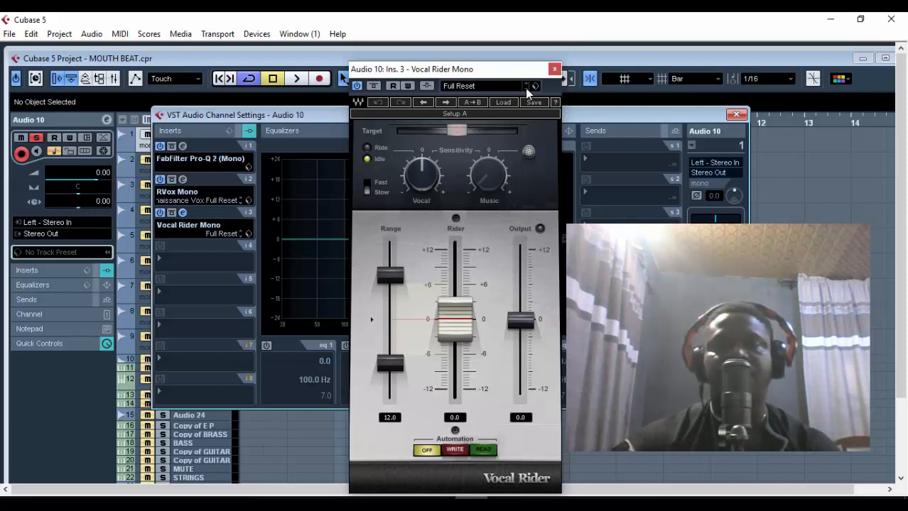
key(space)
click(525, 88)
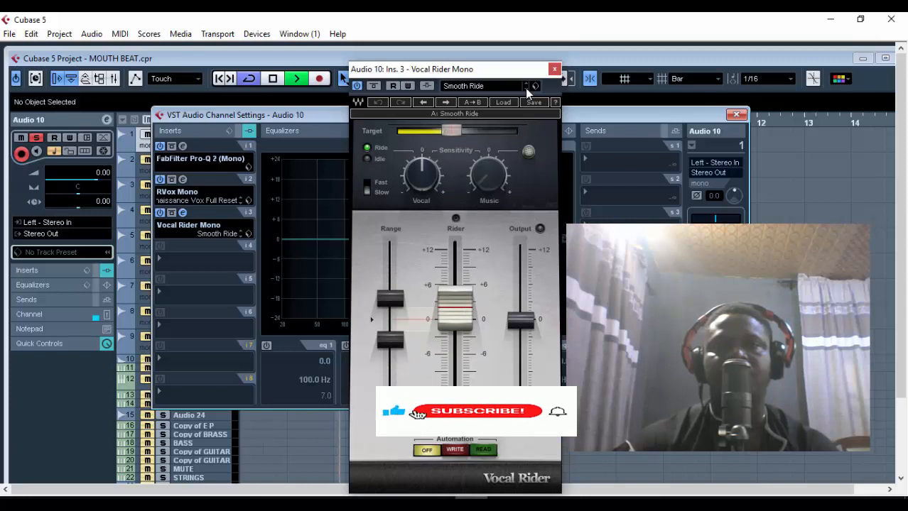
click(525, 88)
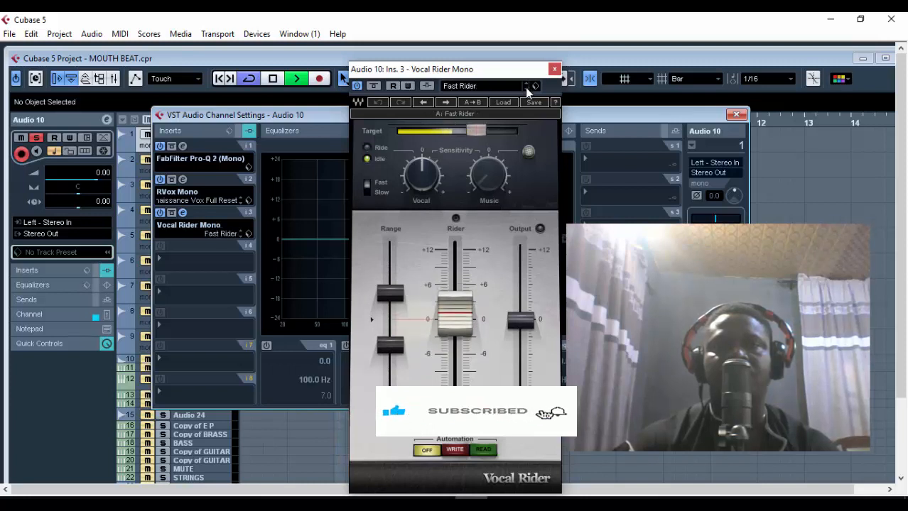
click(526, 86)
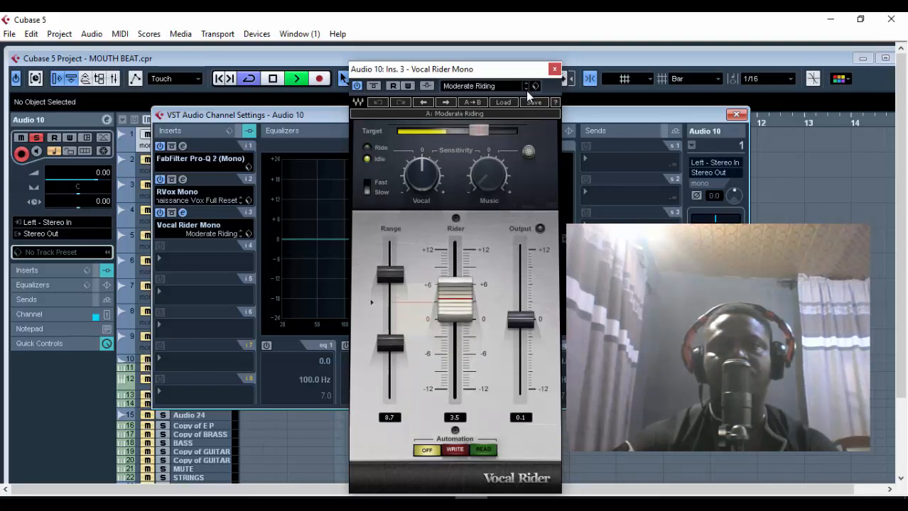
click(525, 90)
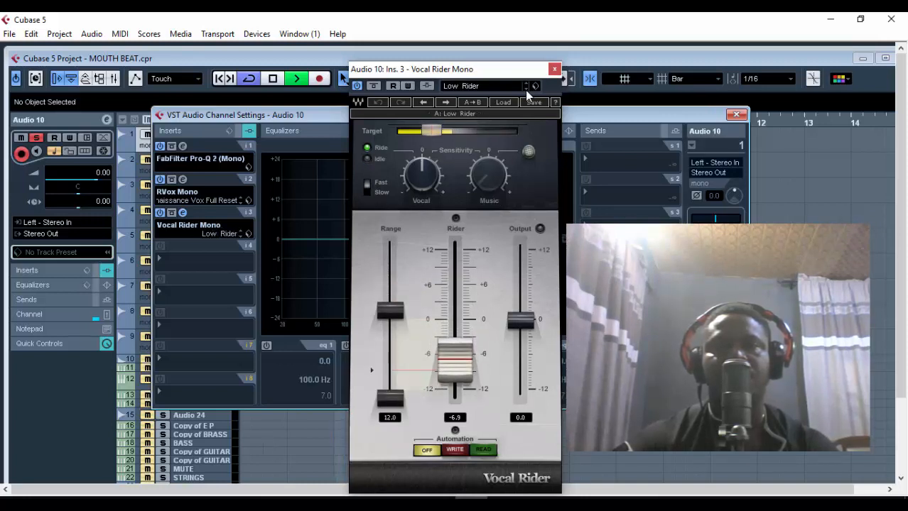
click(525, 90)
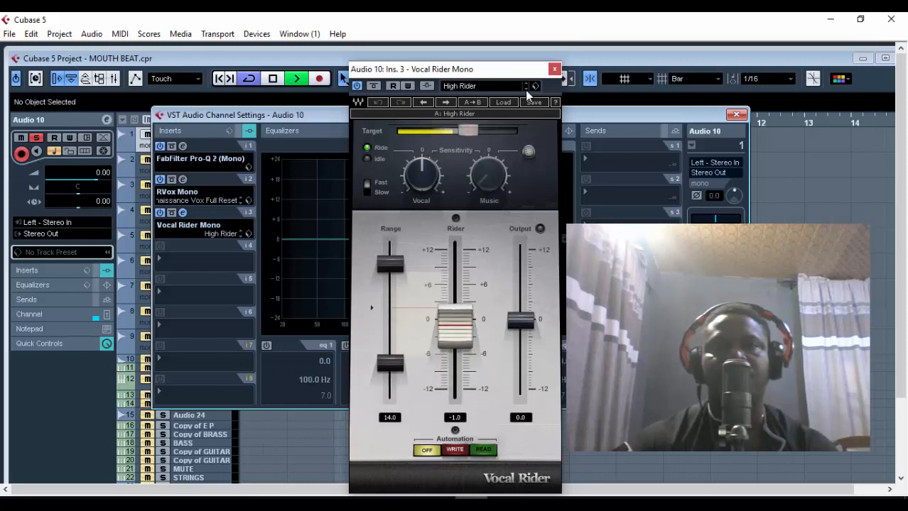
click(525, 90)
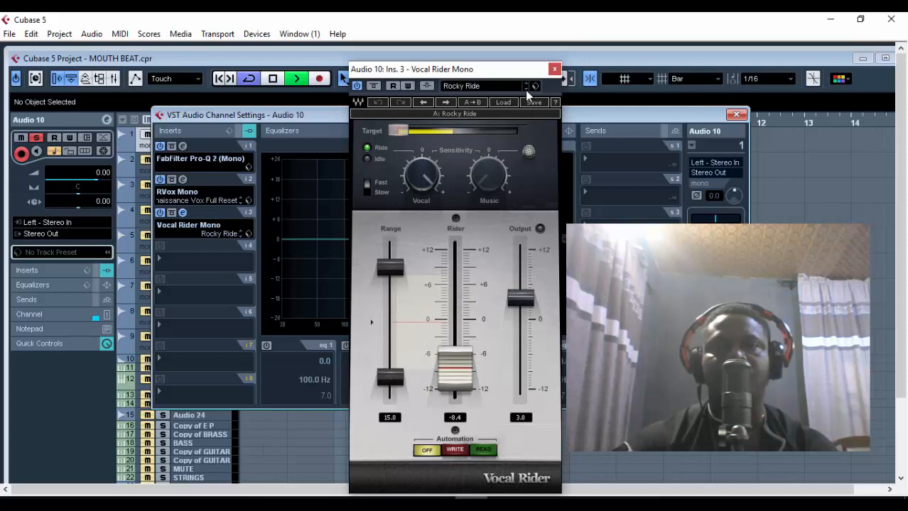
click(524, 90)
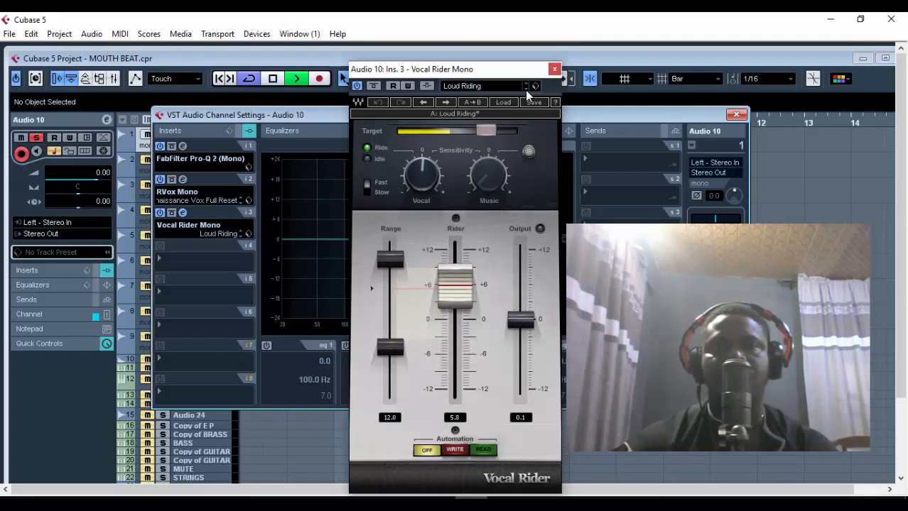
click(524, 90)
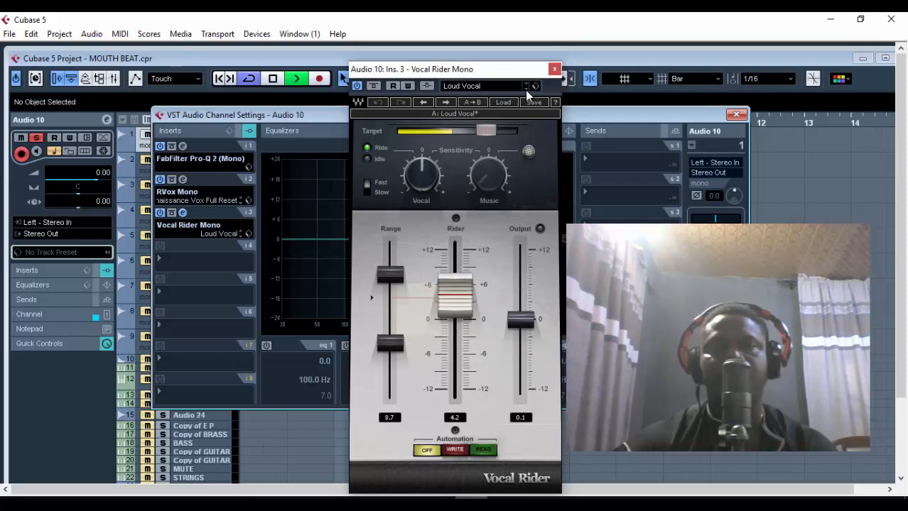
click(524, 90)
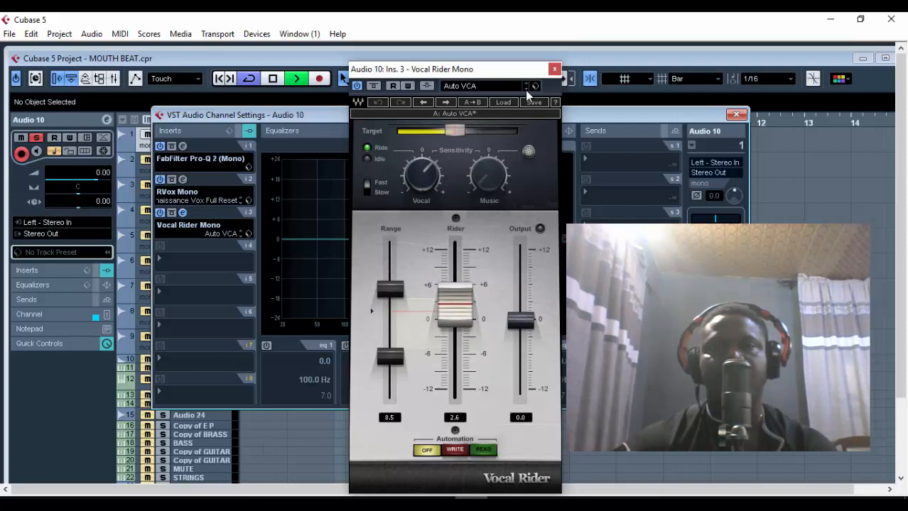
click(525, 90)
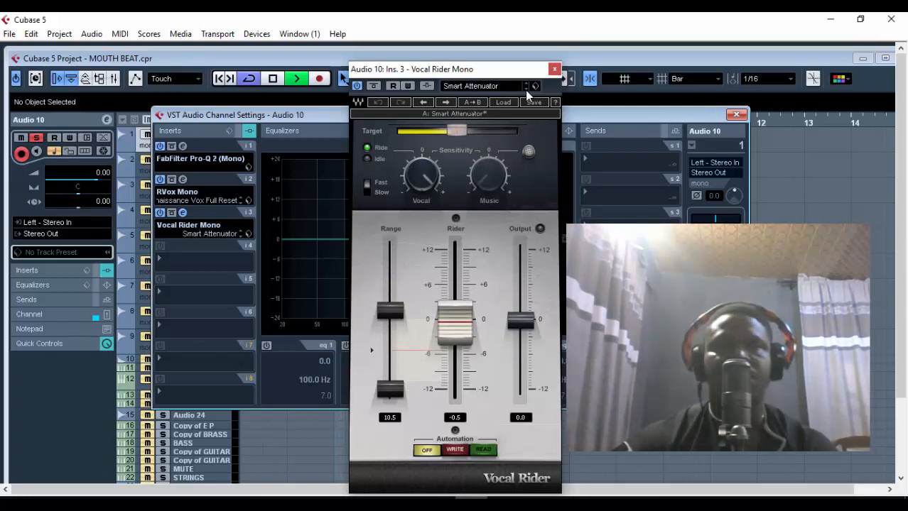
click(525, 90)
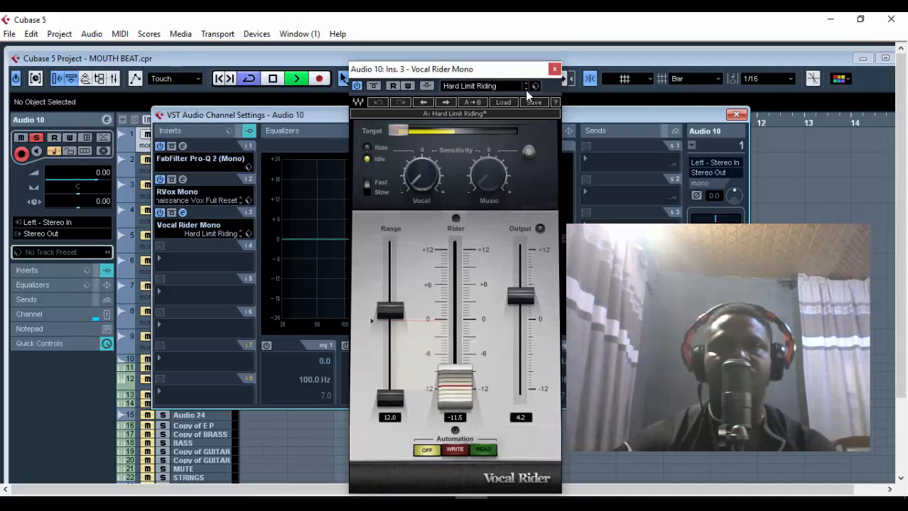
click(524, 90)
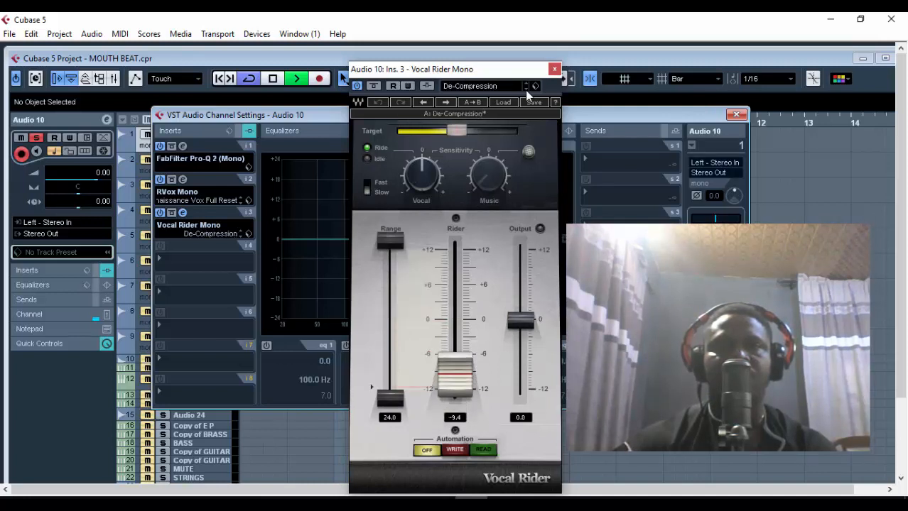
Load the Auto VCA preset in Vocal Rider, stop playback and close the plug-in.
click(495, 86)
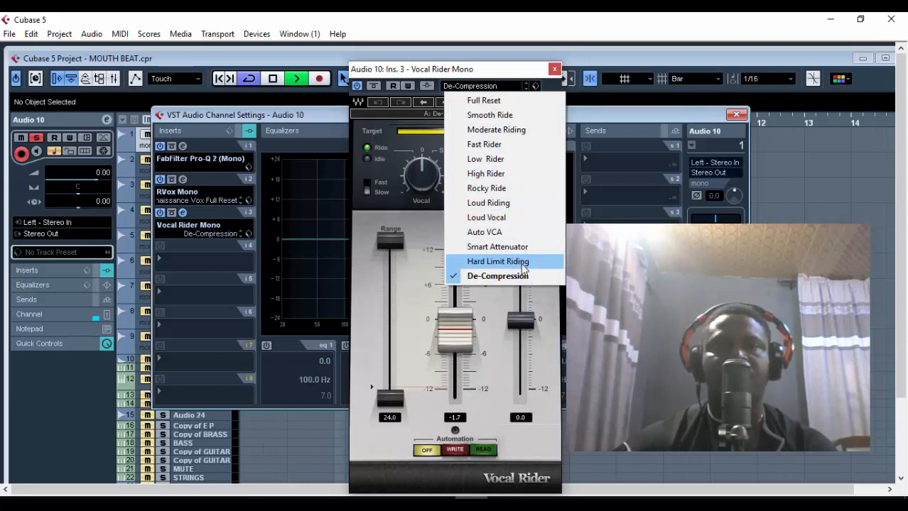
click(502, 232)
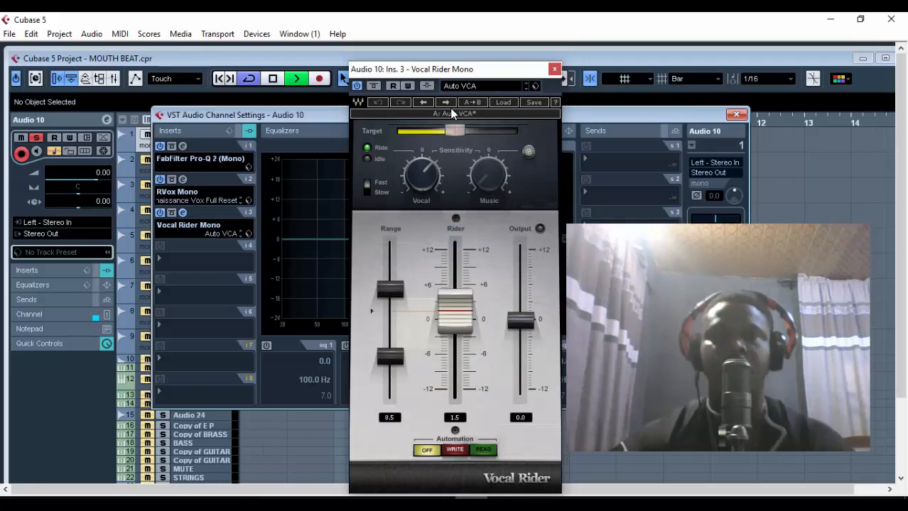
key(space)
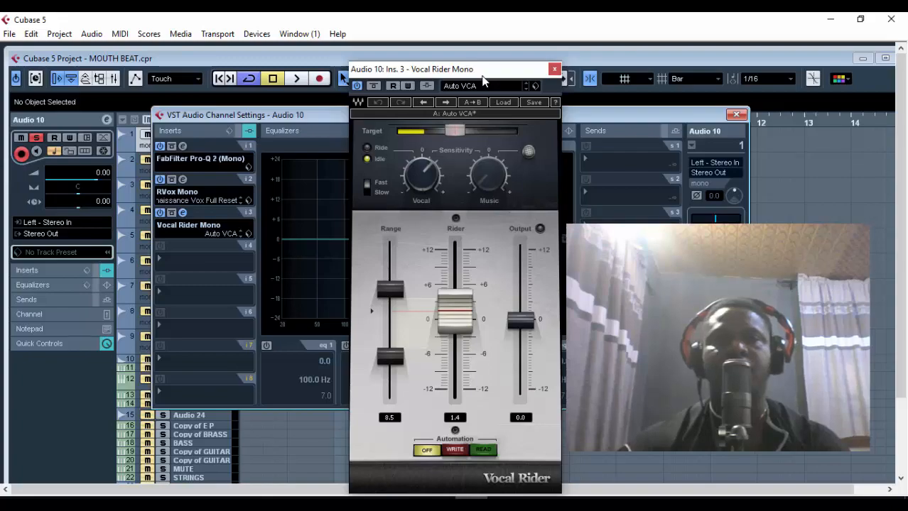
click(555, 70)
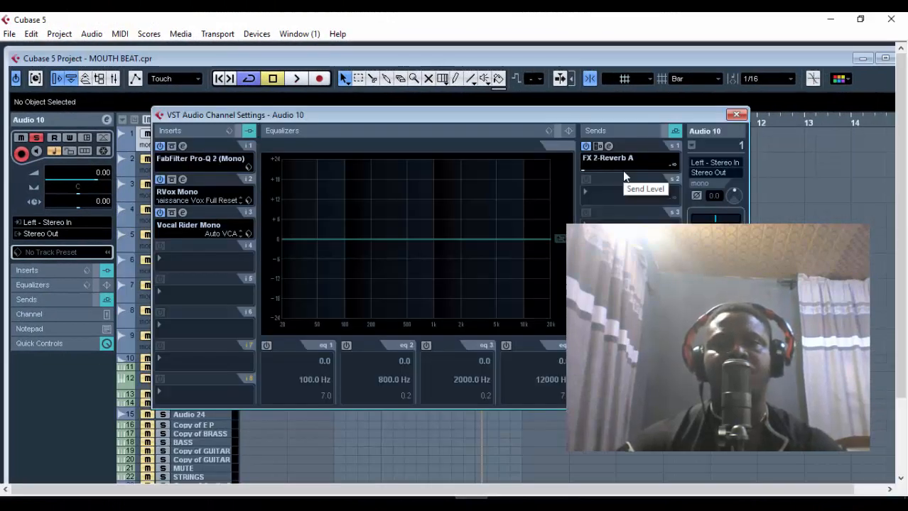
Set Audio 10's FX 2-Reverb A send level to 2.18 while listening to the track, then stop playback.
mouse_move(653, 173)
mouse_down()
mouse_move(616, 167)
mouse_move(651, 172)
mouse_move(620, 173)
mouse_move(645, 182)
mouse_up()
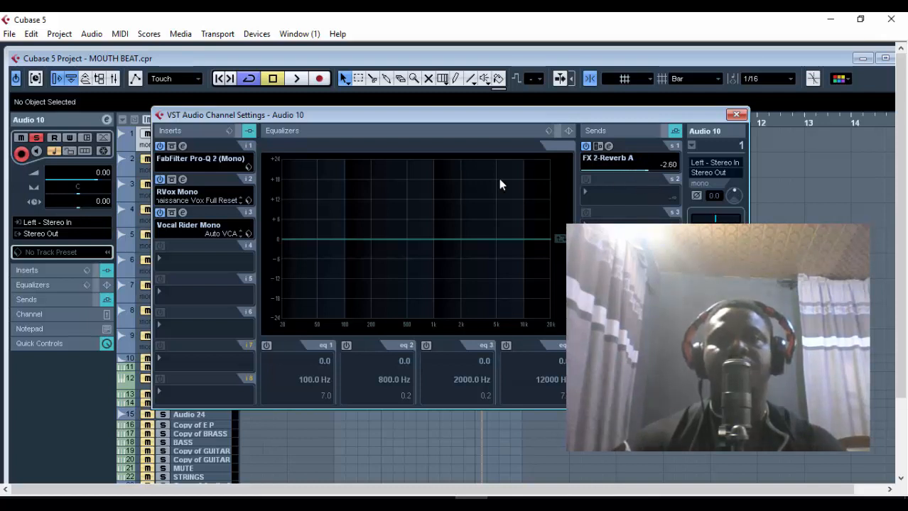
drag(466, 117, 463, 137)
key(space)
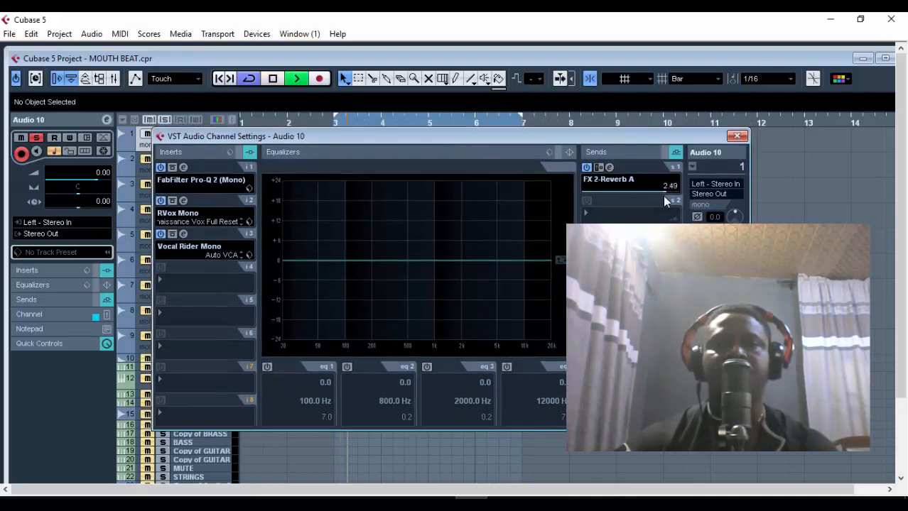
scroll(663, 191, down, 2)
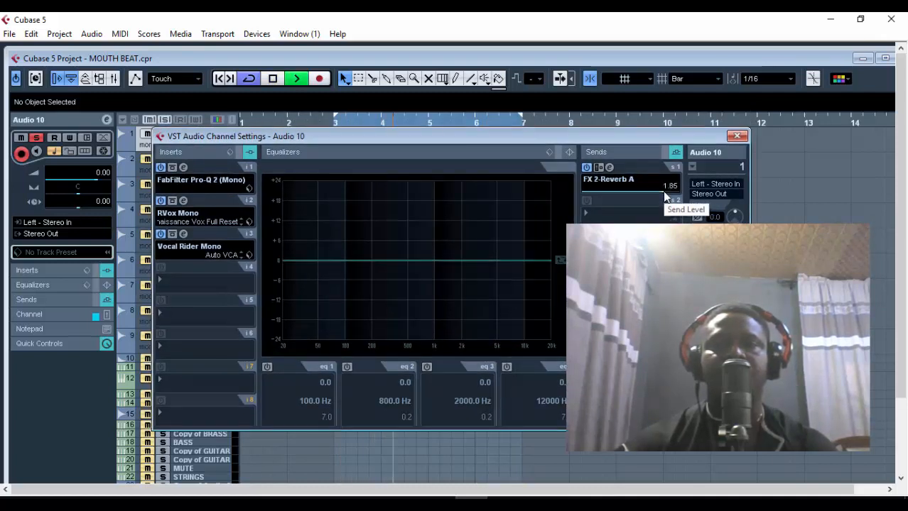
scroll(664, 192, up, 1)
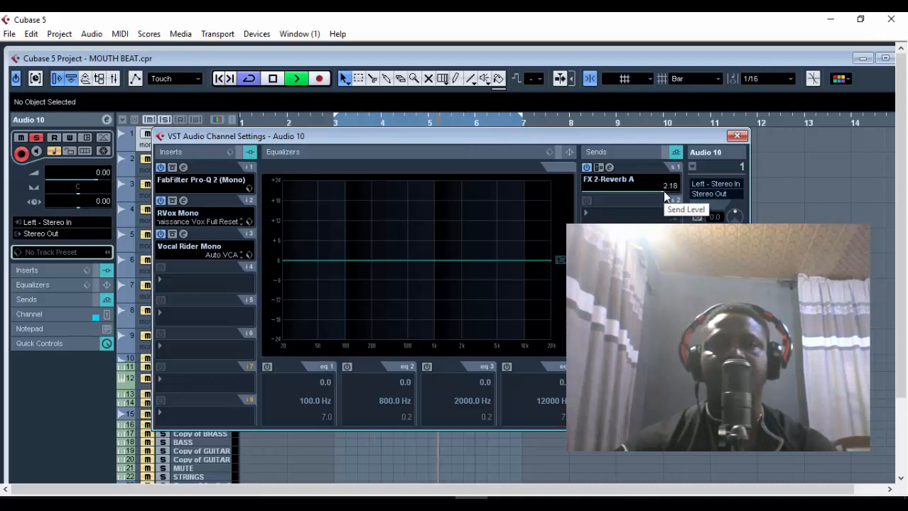
click(610, 168)
click(610, 169)
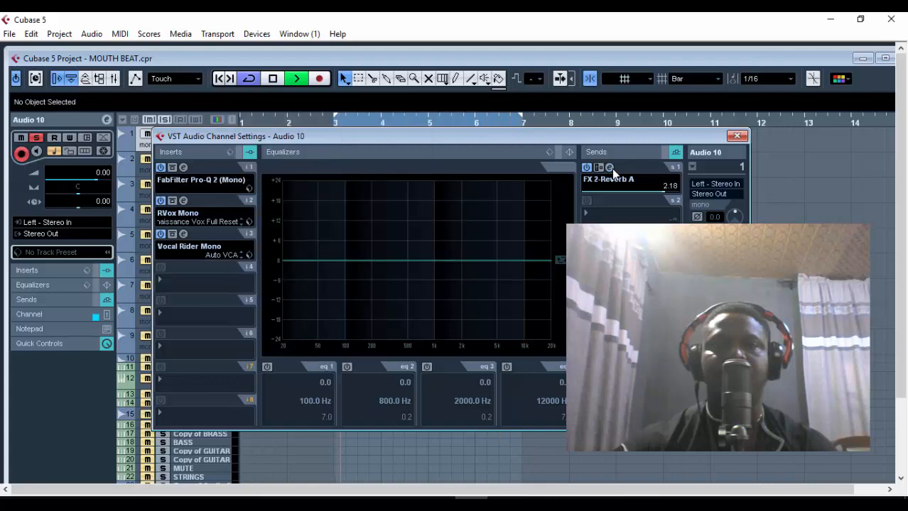
key(space)
drag(573, 139, 577, 133)
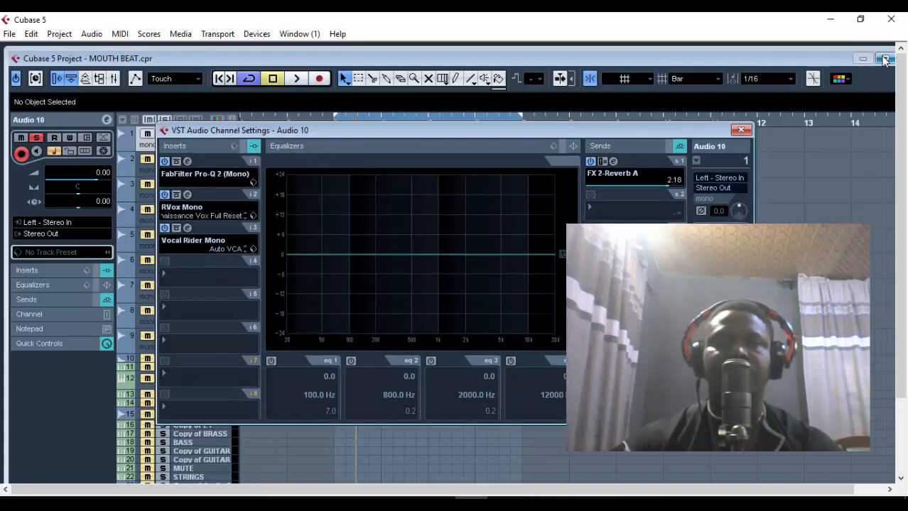
Solo Audio 11 and listen to it together with Audio 10, then remove Audio 10's solo and play Audio 11 alone.
click(885, 60)
key(space)
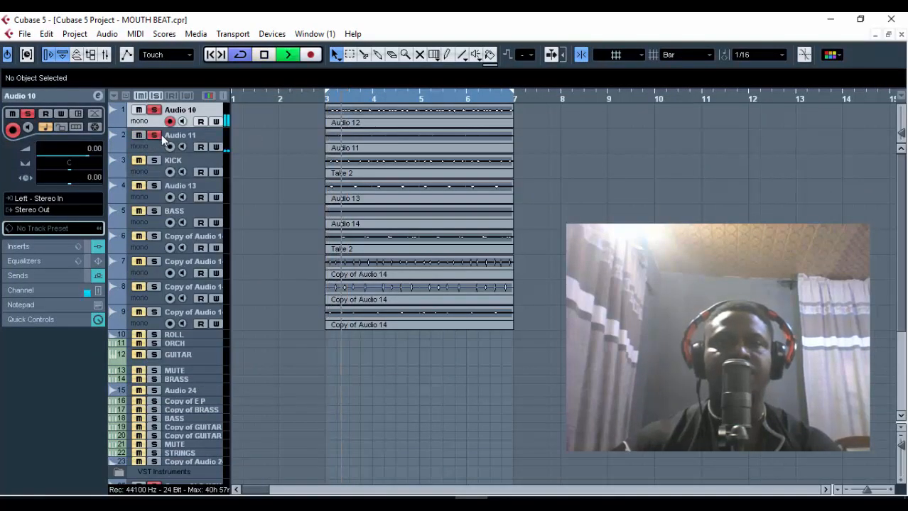
click(155, 135)
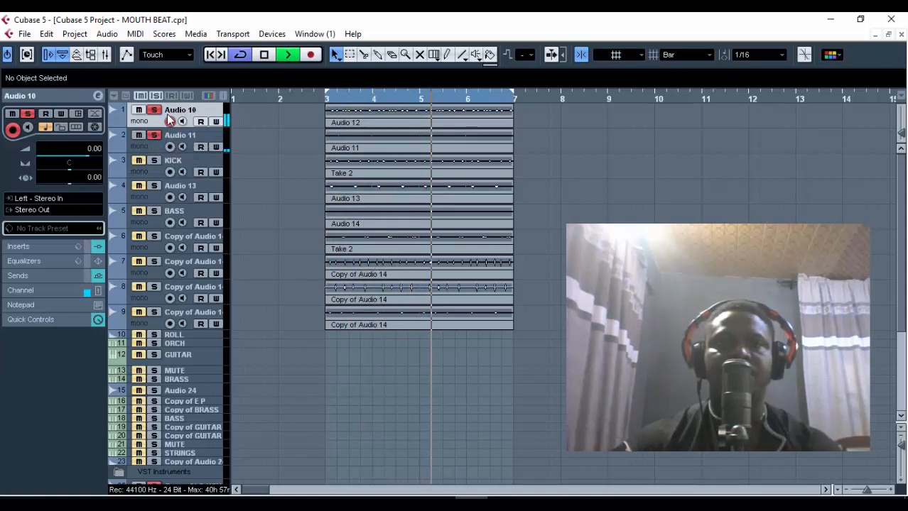
key(space)
key(s)
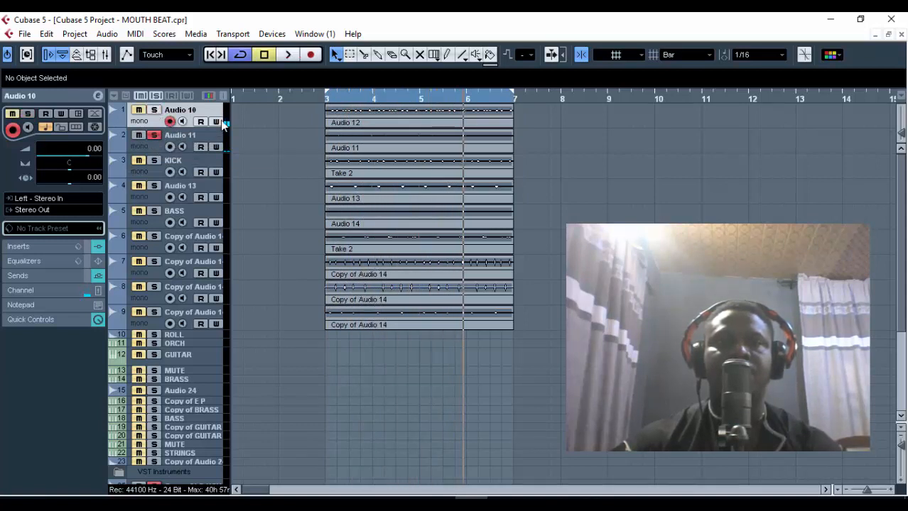
click(329, 101)
key(space)
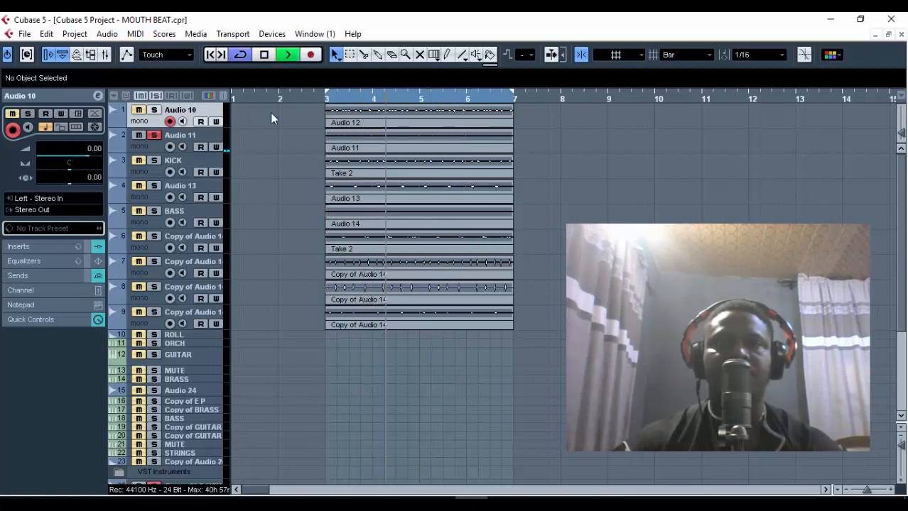
key(space)
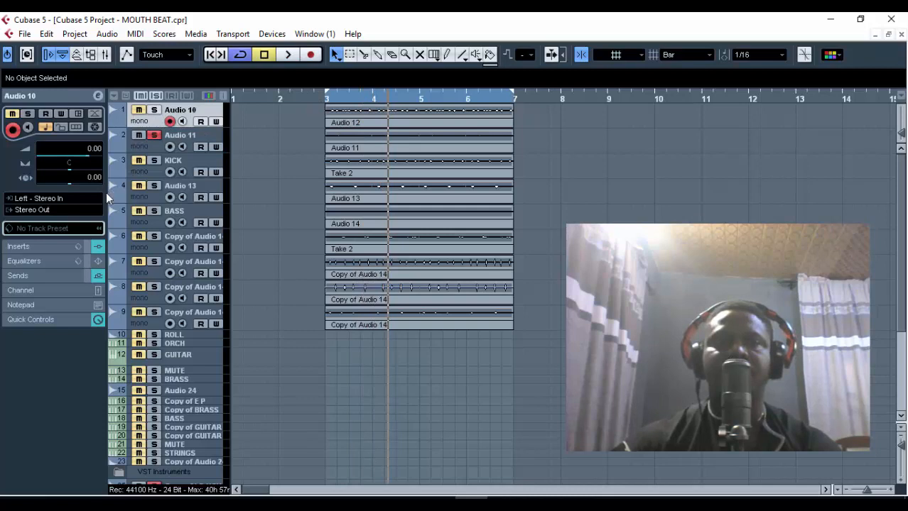
Check the channel settings of Audio 10 and Audio 11, closing each one again.
click(97, 95)
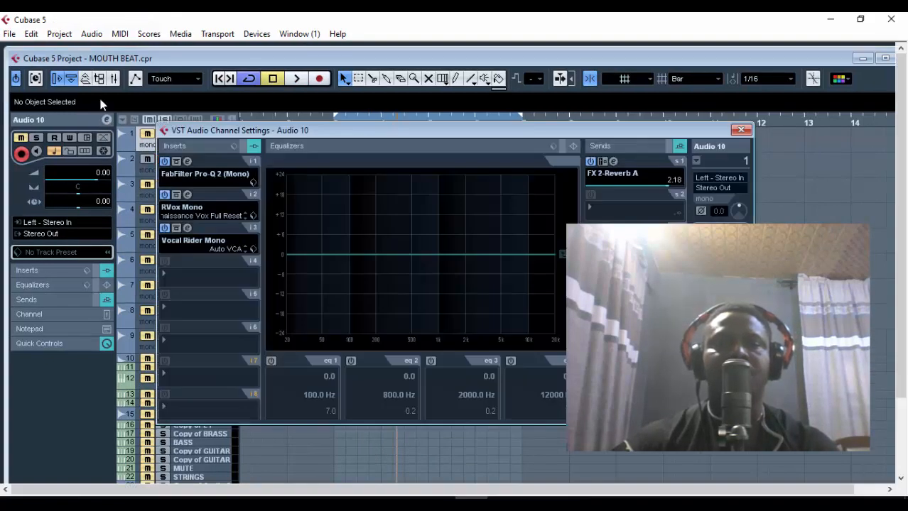
click(740, 130)
click(213, 165)
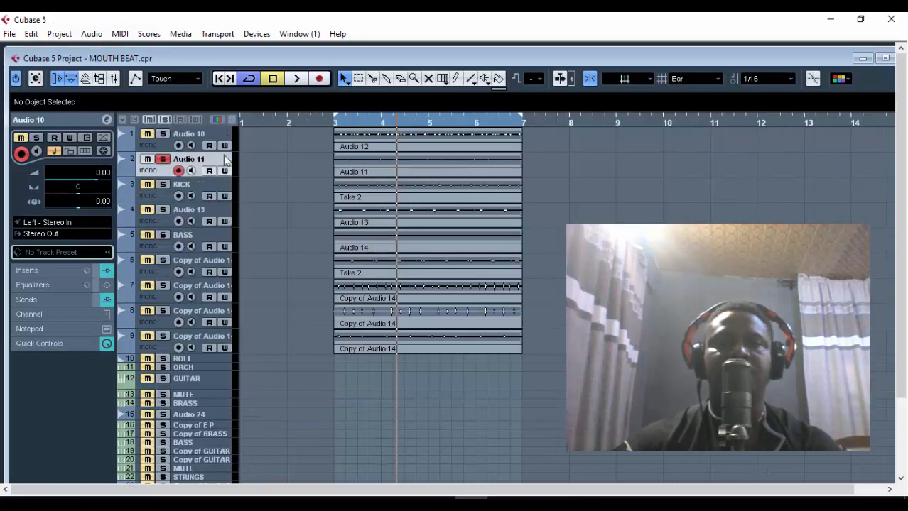
click(105, 120)
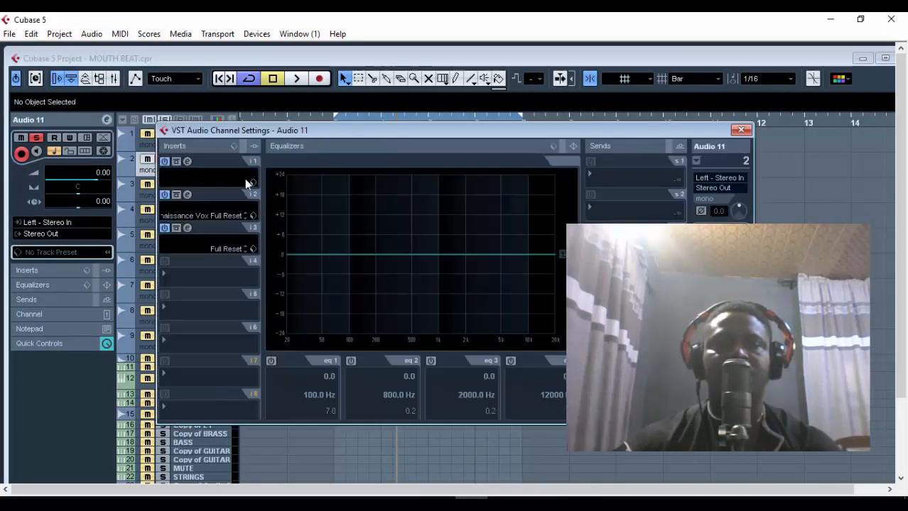
click(740, 131)
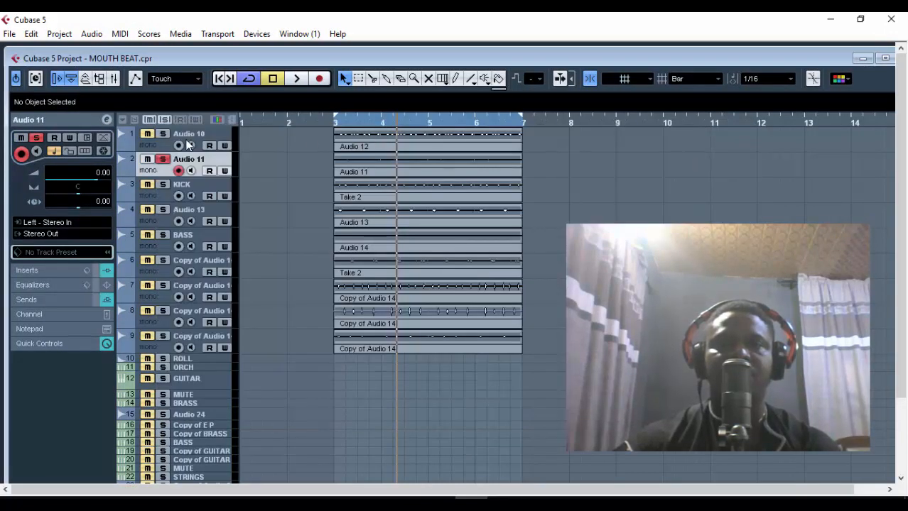
Play Audio 10 and Audio 11 soloed together from bar 3, then stop playback and remove Audio 10's solo.
click(336, 126)
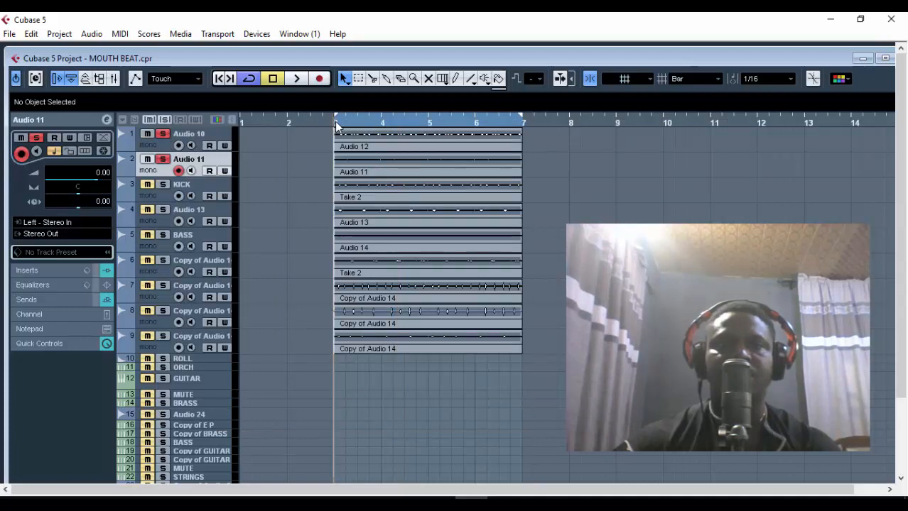
key(space)
double_click(431, 58)
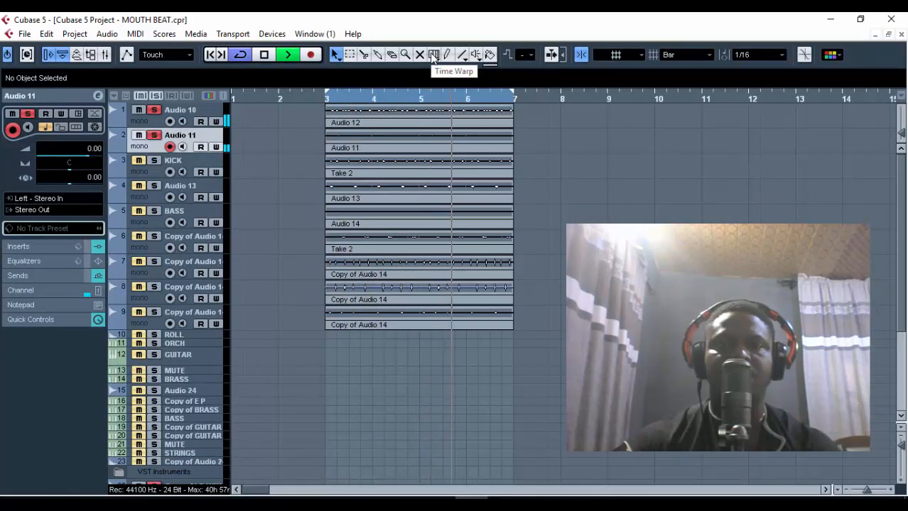
key(space)
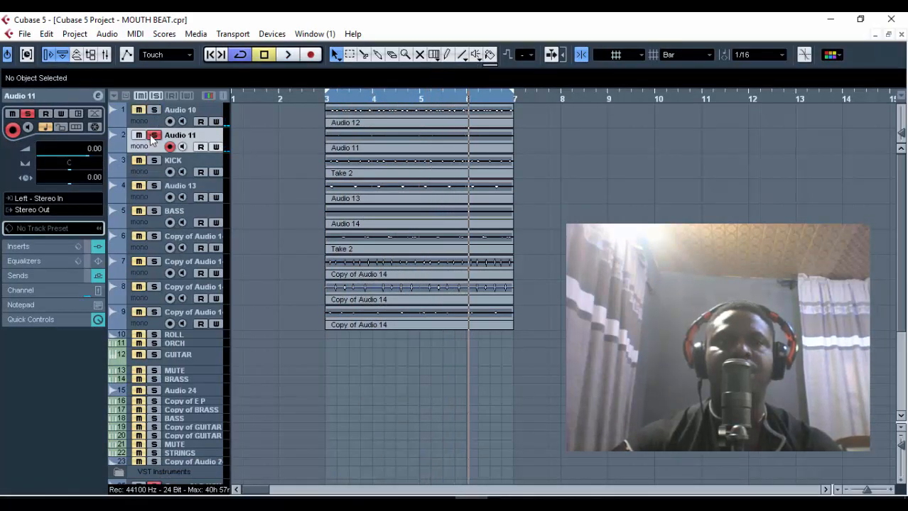
Route Audio 11's second send slot to FX 3-DoubleDelay.
click(97, 96)
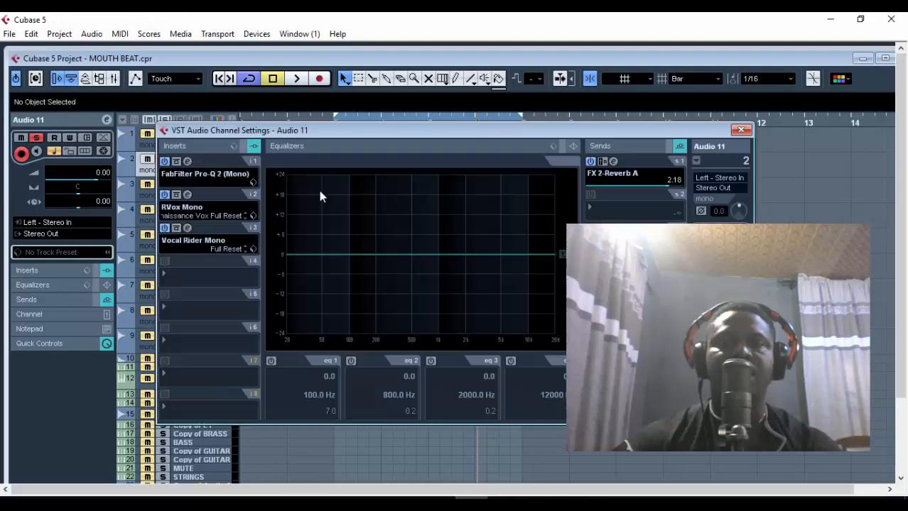
click(600, 215)
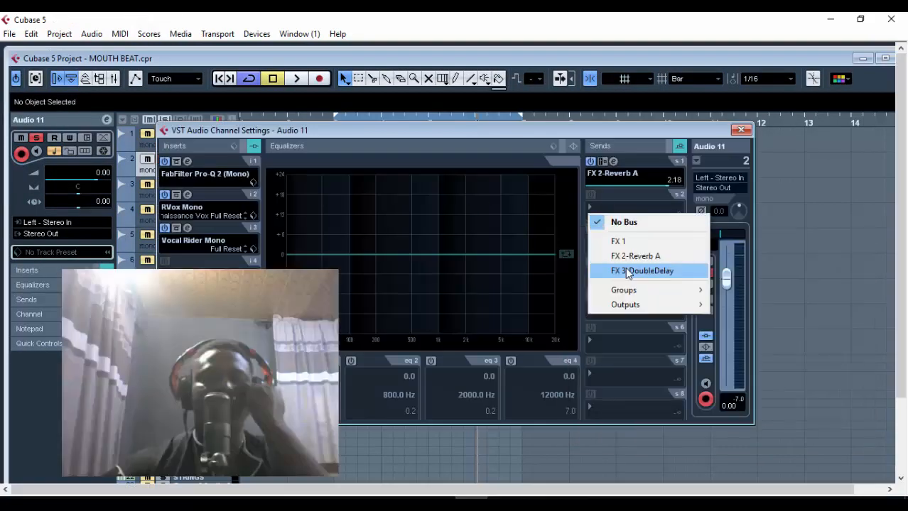
click(627, 270)
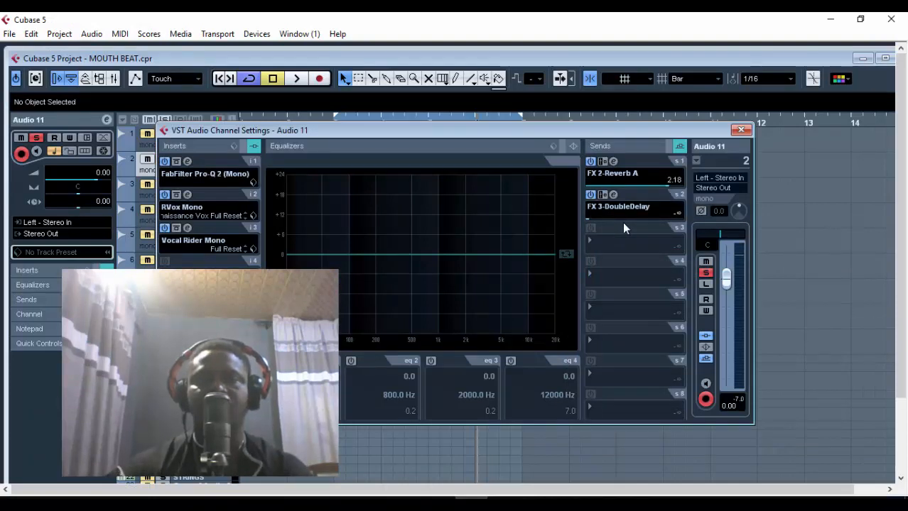
Set Audio 11's DoubleDelay send level to 4.68 during playback, then close the channel settings and maximize the project window.
key(space)
drag(622, 222, 675, 219)
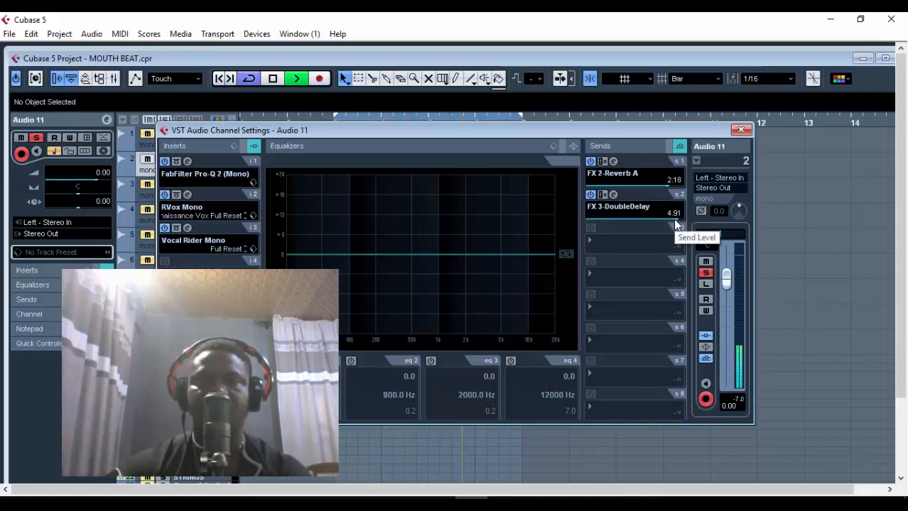
scroll(675, 219, up, 2)
scroll(674, 220, down, 3)
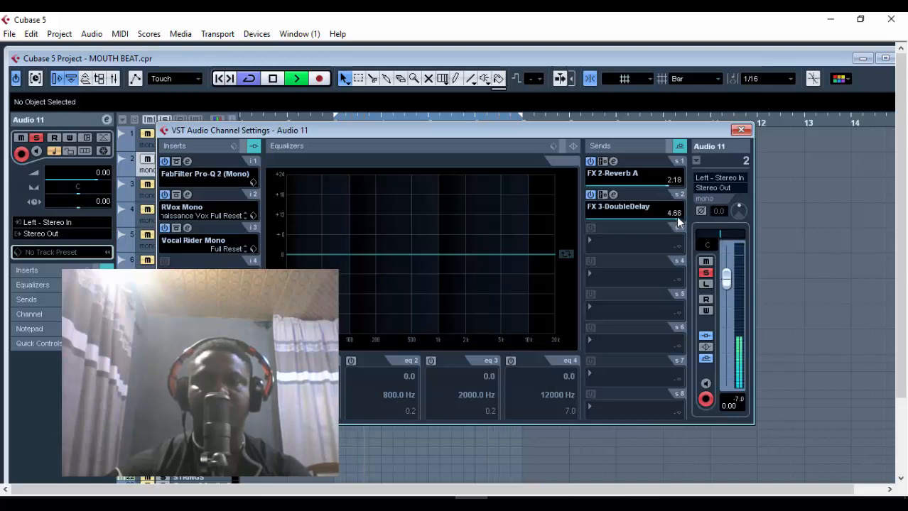
click(739, 131)
click(884, 59)
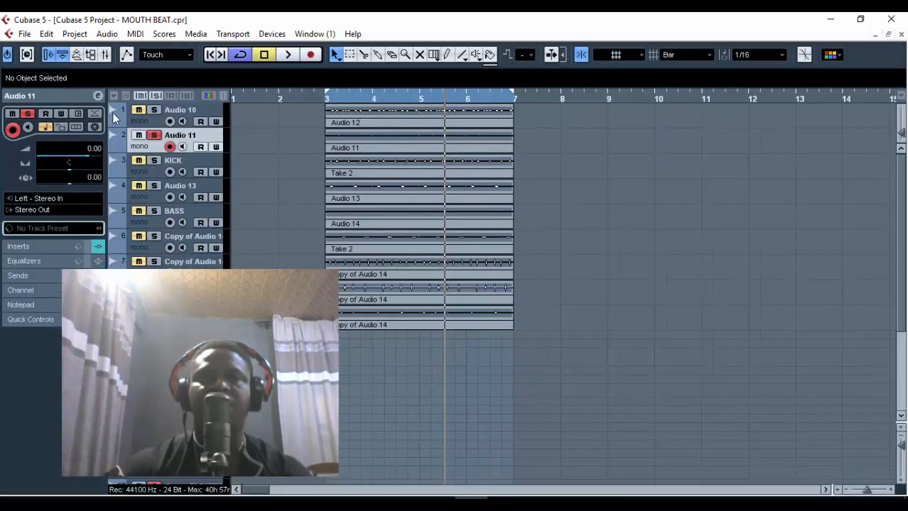
Solo Audio 10 alongside Audio 11, listen to both with their effects, and stop playback.
click(156, 110)
click(210, 117)
key(space)
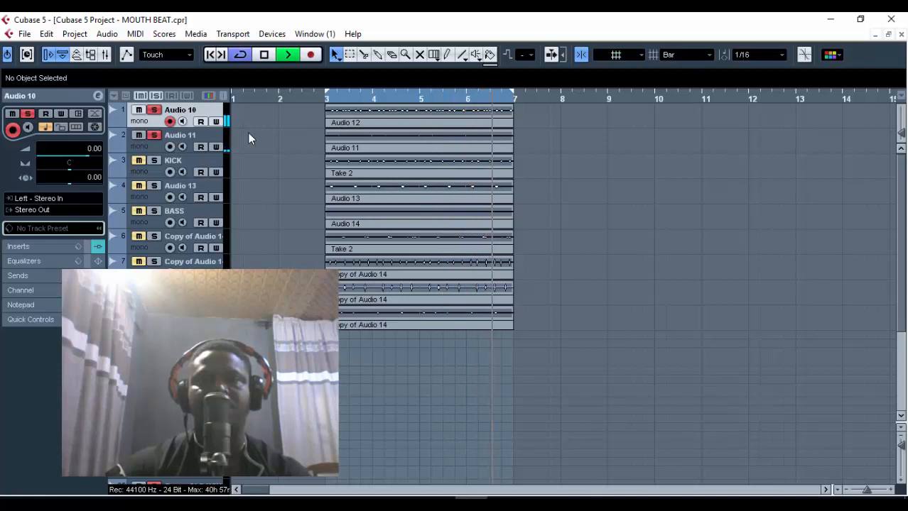
key(space)
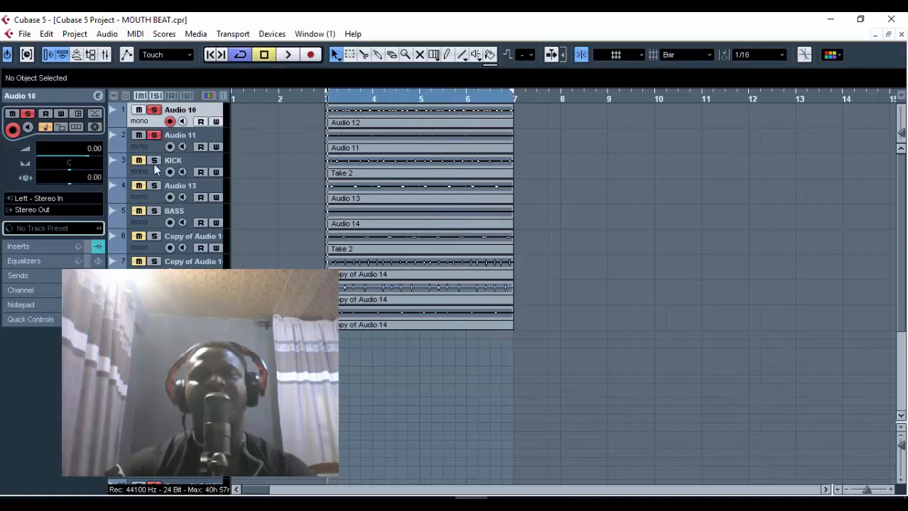
Isolate the KICK track by soloing it and removing the solos from Audio 10 and Audio 11.
click(198, 163)
click(154, 110)
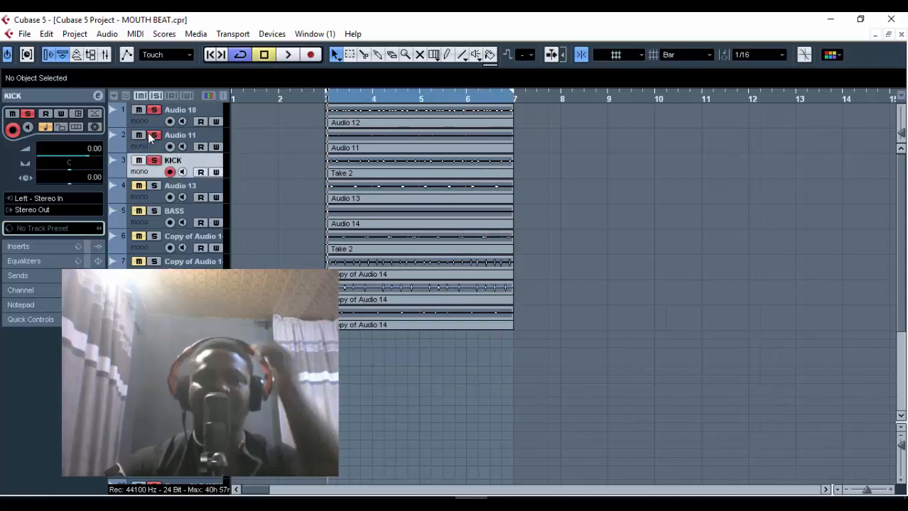
click(153, 134)
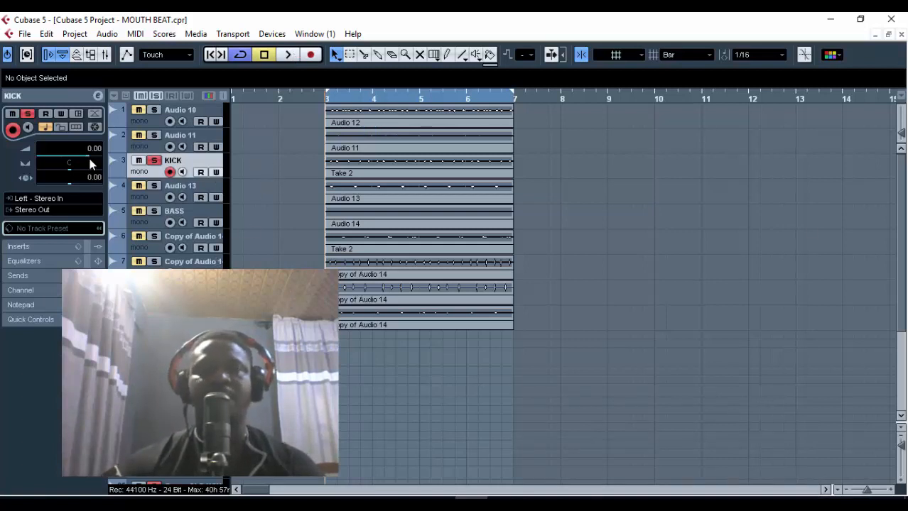
Insert FabFilter Pro-Q 2 (Mono) in the KICK track's first insert slot.
click(98, 96)
click(260, 193)
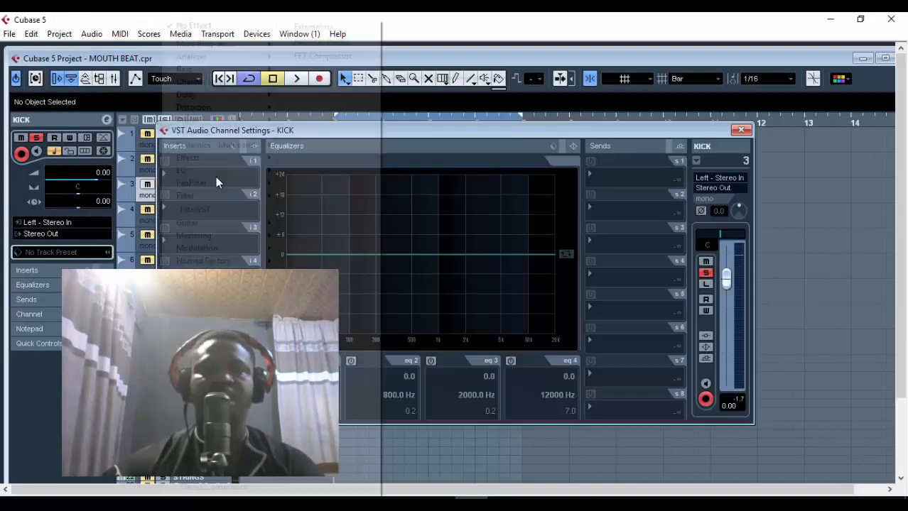
mouse_move(261, 184)
mouse_move(341, 187)
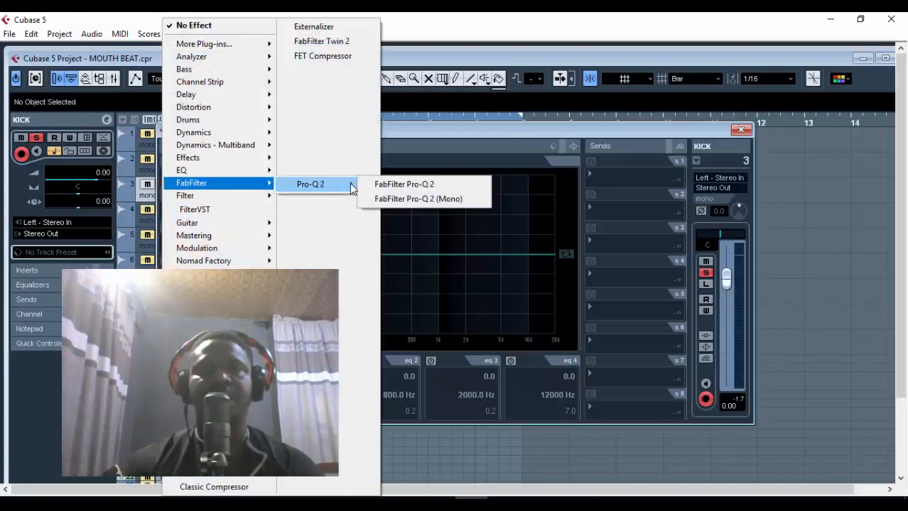
click(423, 199)
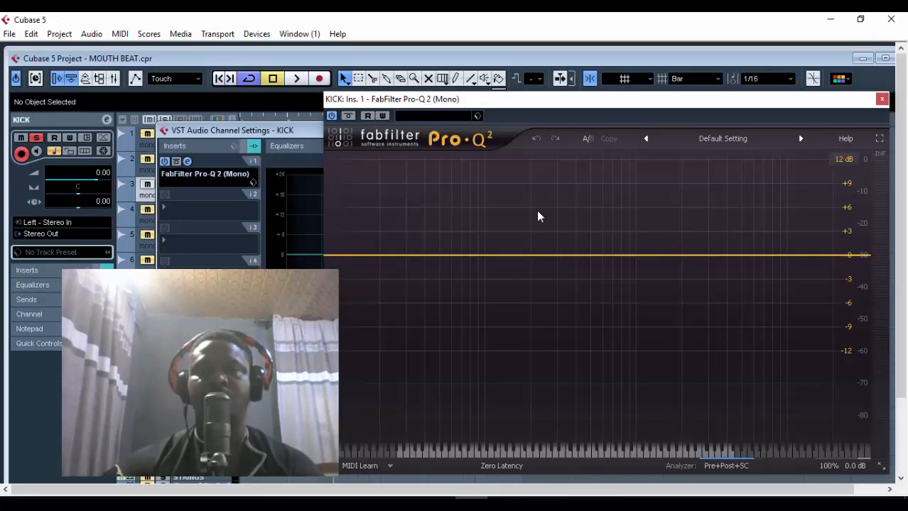
Reposition the Pro-Q 2 window and stop playback after viewing the soloed KICK's frequency spectrum.
drag(653, 111, 449, 97)
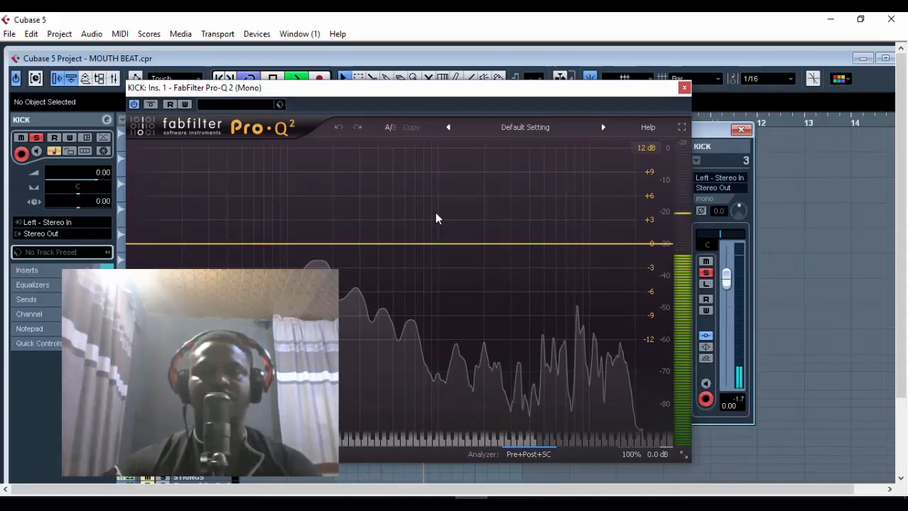
key(space)
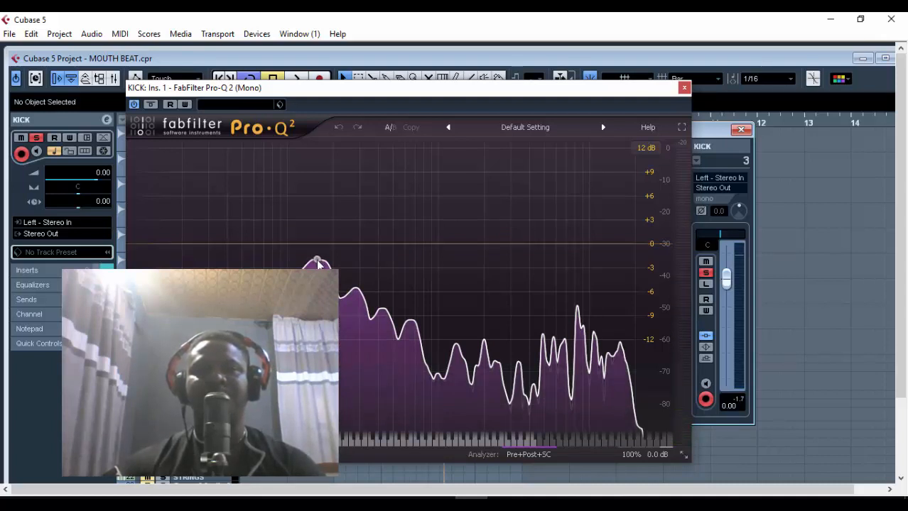
drag(317, 265, 319, 194)
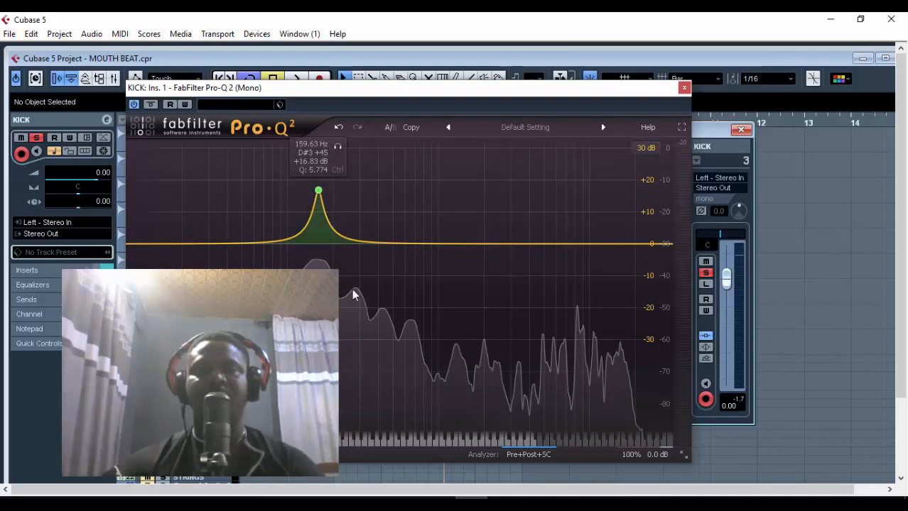
mouse_move(318, 194)
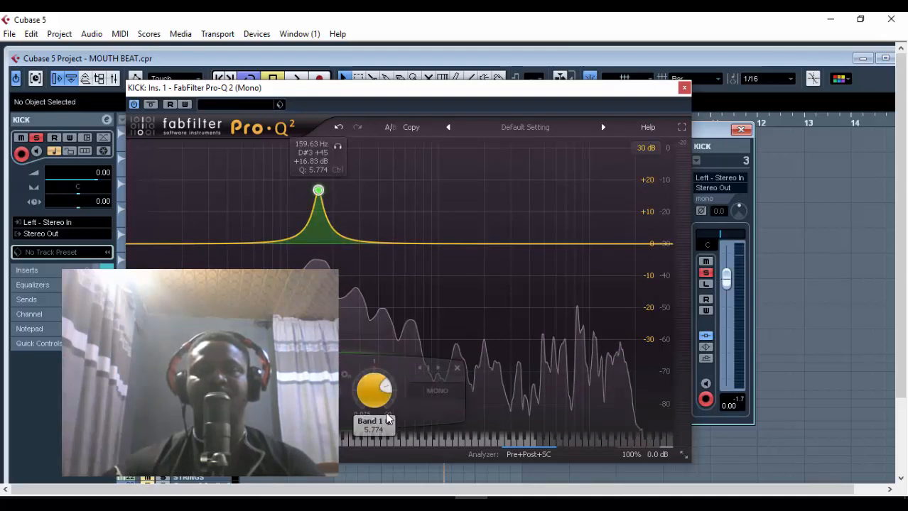
click(458, 369)
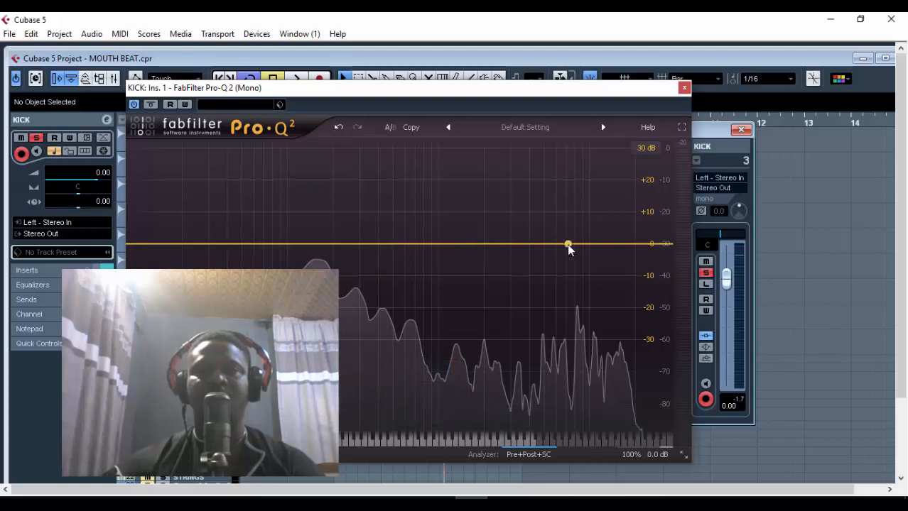
Add a High Cut band at about 3106 Hz with a 72 dB/oct slope to the KICK equalizer.
drag(568, 245, 550, 250)
click(398, 391)
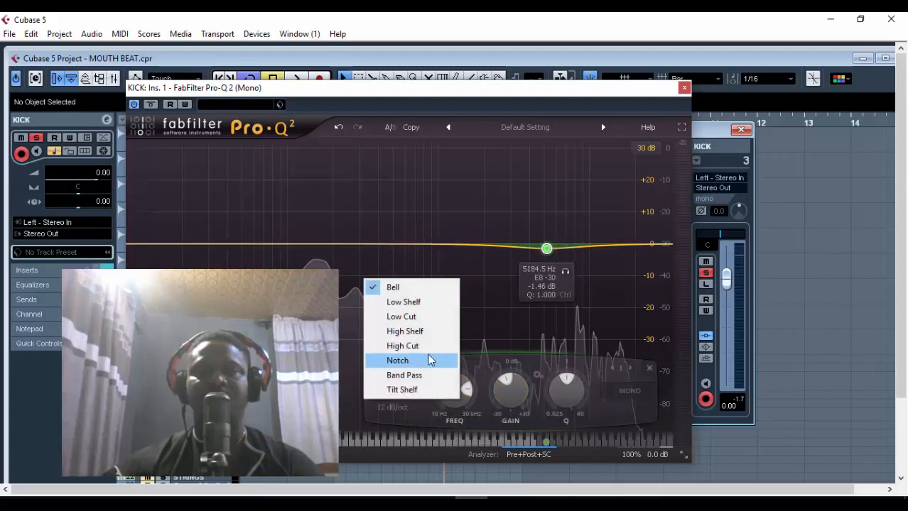
click(423, 349)
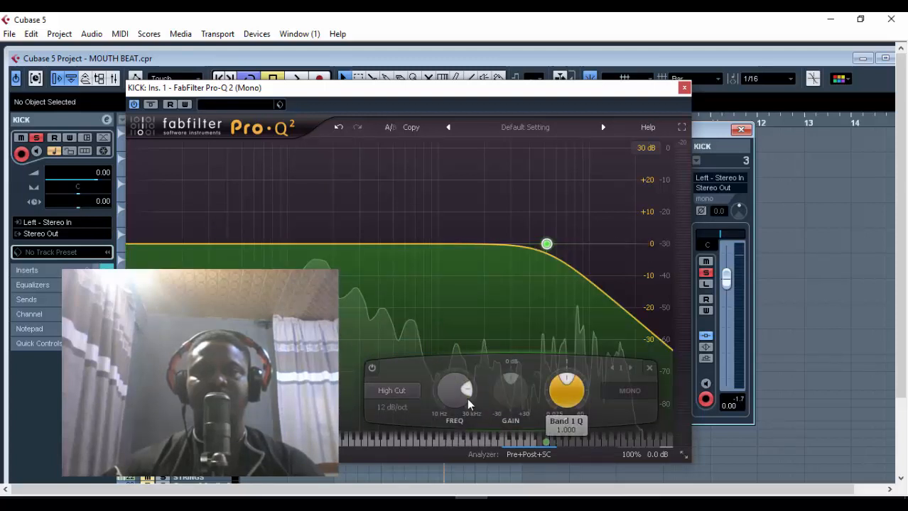
drag(455, 390, 560, 404)
drag(470, 406, 464, 422)
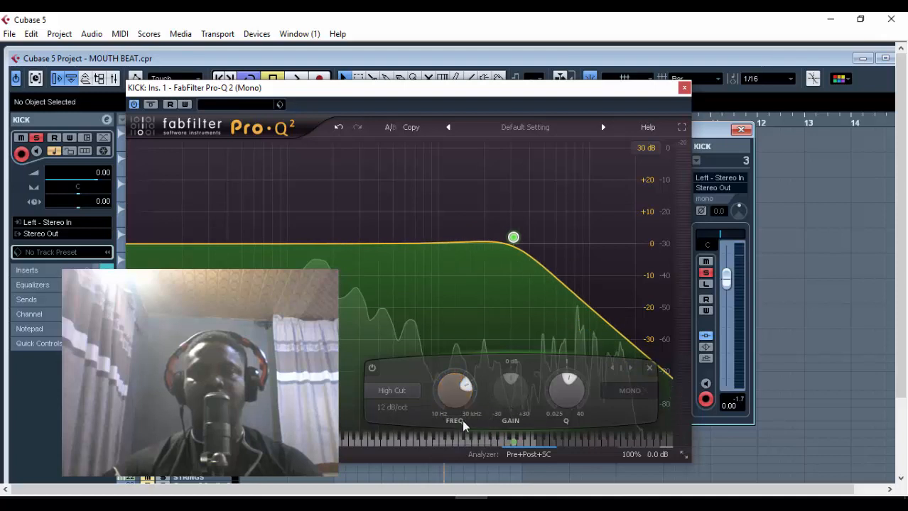
click(394, 408)
click(416, 390)
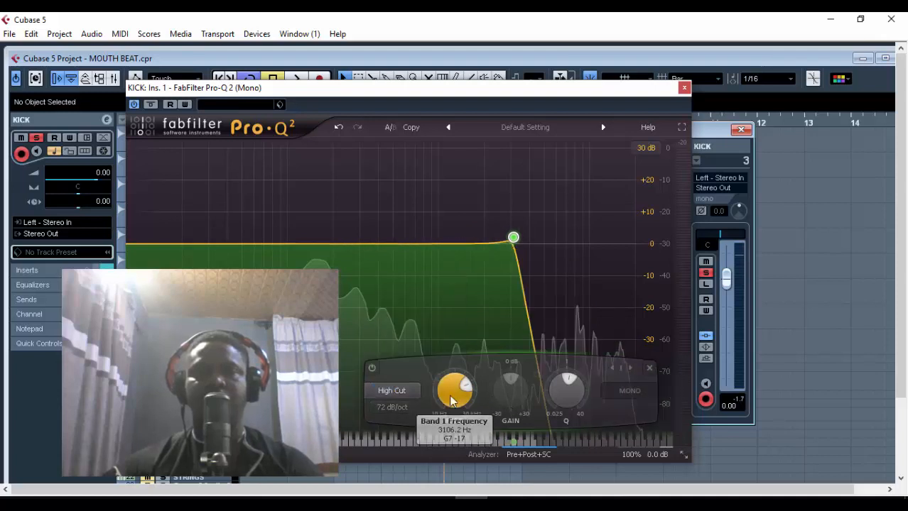
Lower the high cut's frequency to about 460 Hz and reduce its Q.
drag(458, 391, 461, 398)
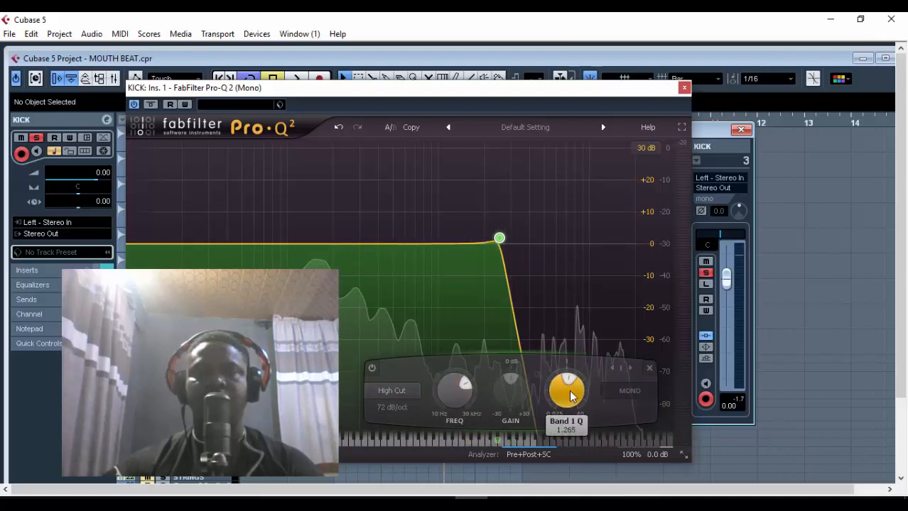
drag(569, 388, 567, 396)
drag(458, 387, 465, 393)
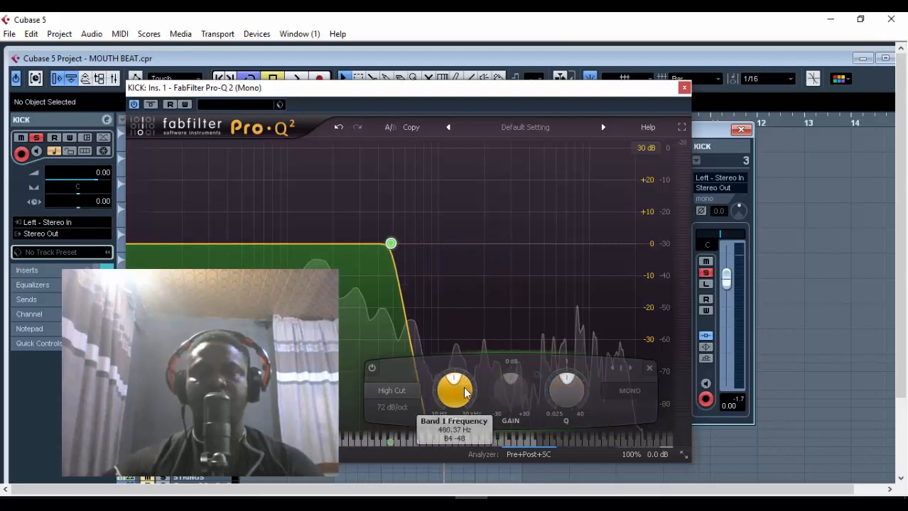
scroll(465, 392, down, 3)
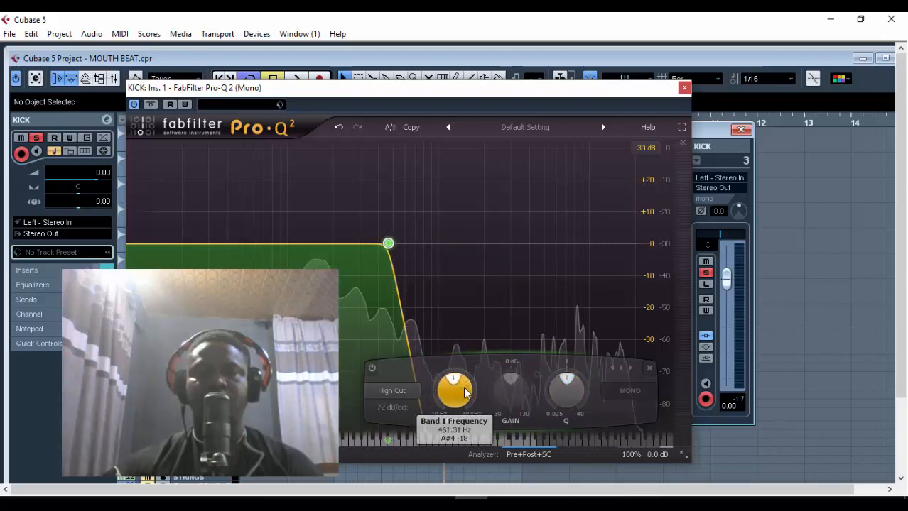
scroll(465, 393, up, 1)
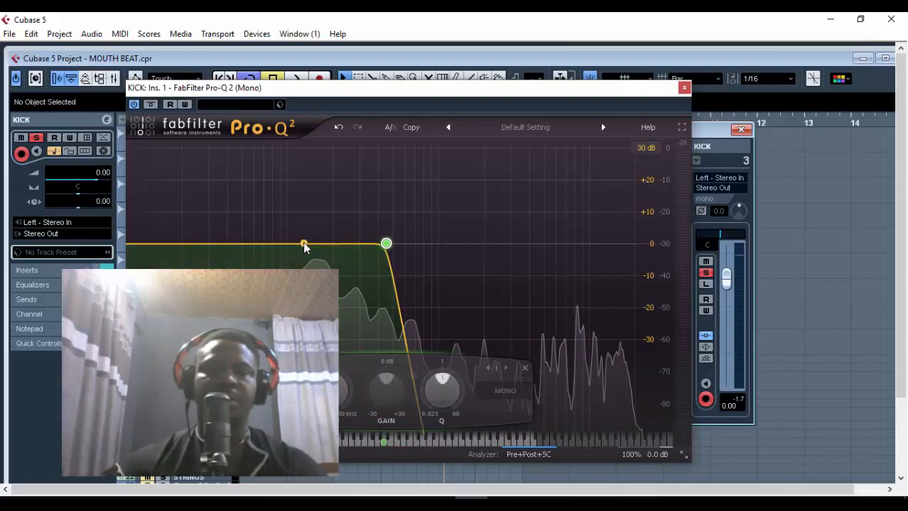
Add a bell band at 42.247 Hz boosted by 6.04 dB, plus a nearly flat band between it and the high cut.
drag(219, 245, 232, 226)
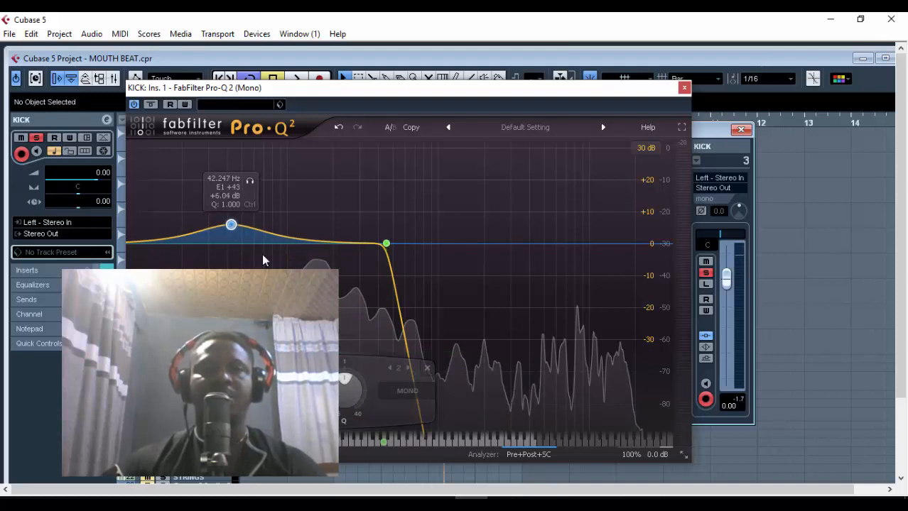
click(286, 245)
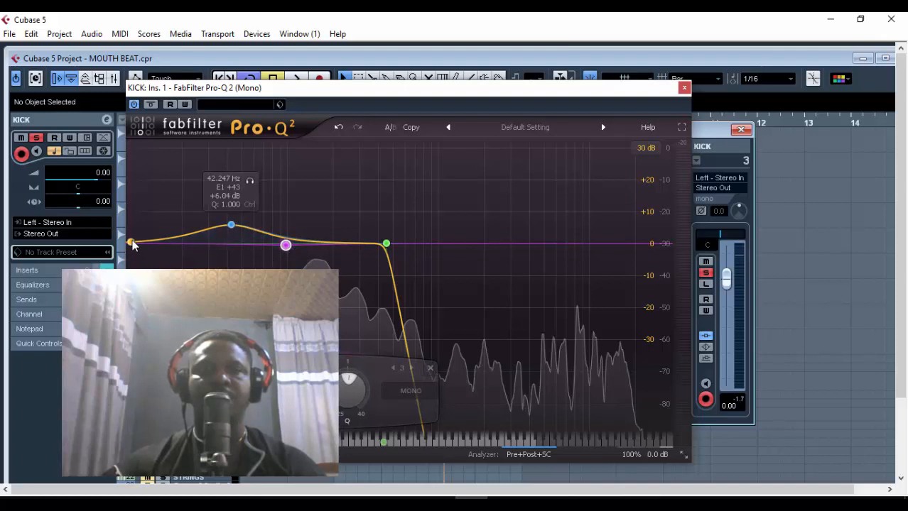
click(230, 226)
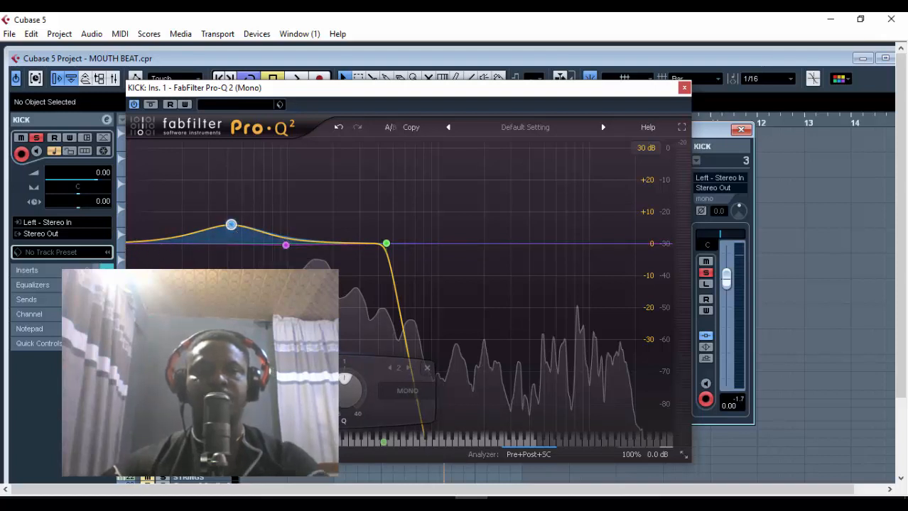
Boost the 42.247 Hz bell to about +19 dB during playback and set its Q to 2.5.
drag(231, 225, 231, 166)
key(space)
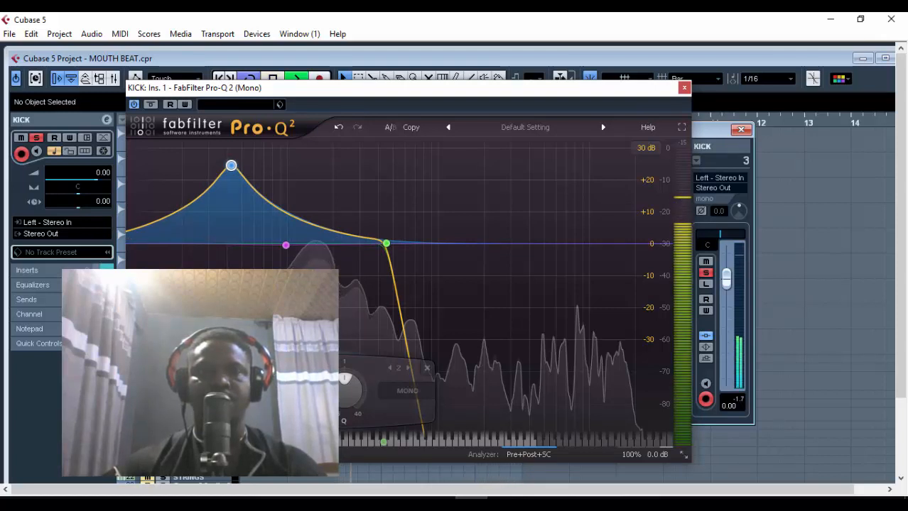
drag(231, 166, 231, 184)
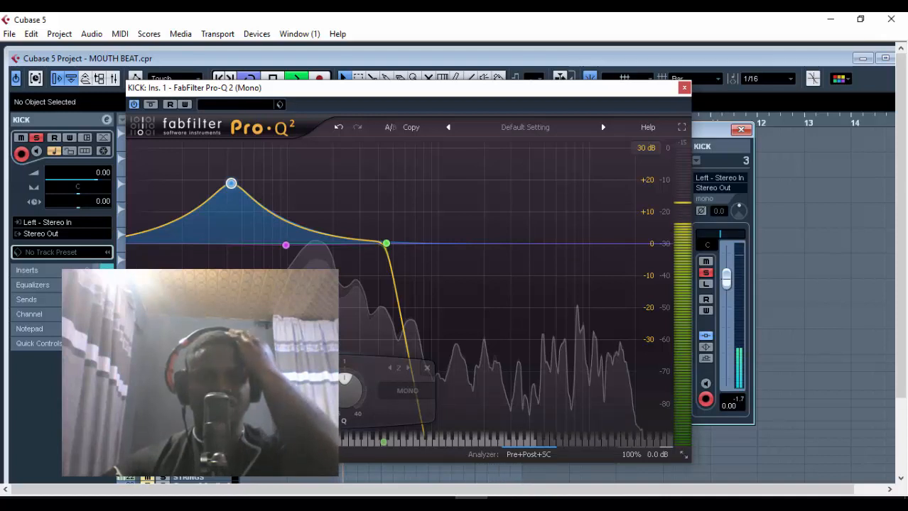
double_click(348, 395)
text(2.5)
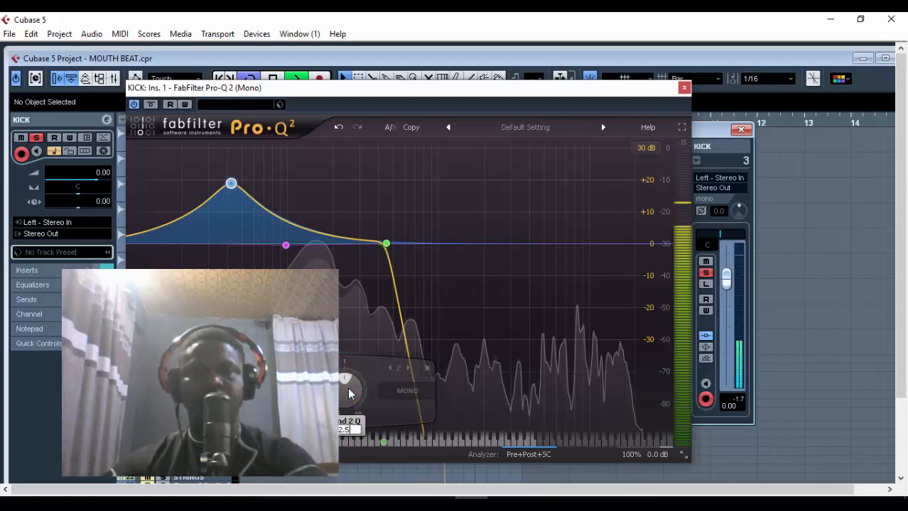
key(Return)
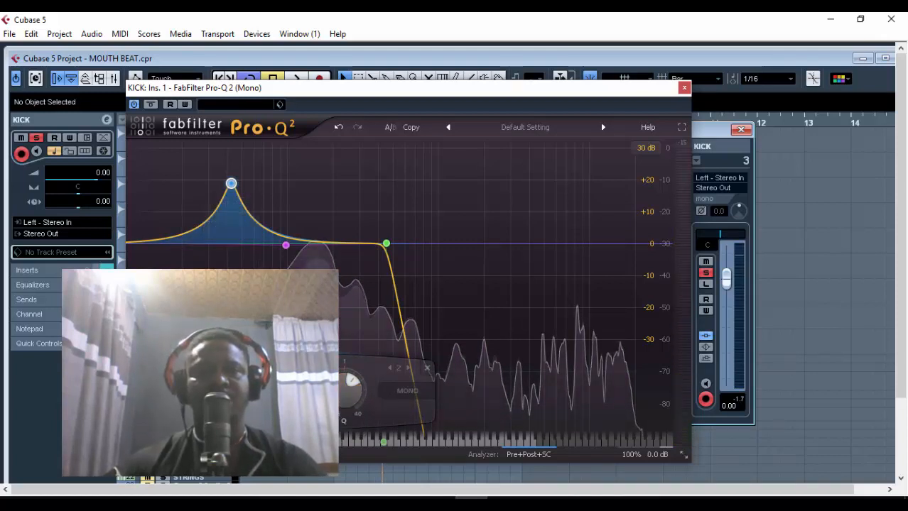
Reduce the 42.247 Hz bell's gain to +6.57 dB, listen to the KICK, then stop playback and close the equalizer.
drag(230, 186, 231, 216)
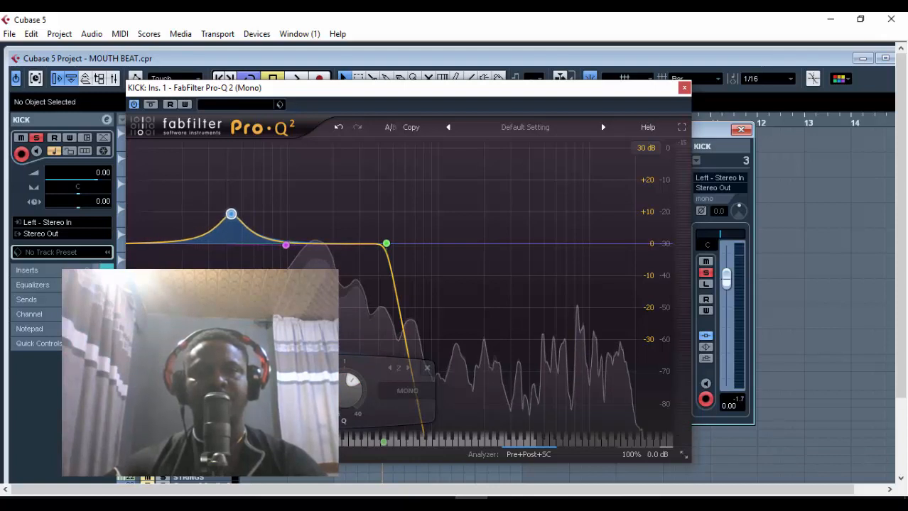
drag(231, 214, 231, 222)
key(space)
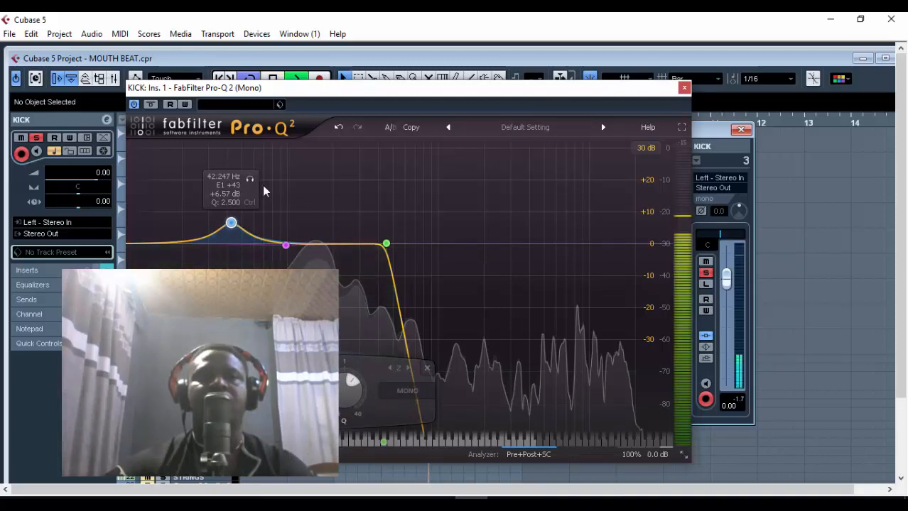
click(684, 87)
key(space)
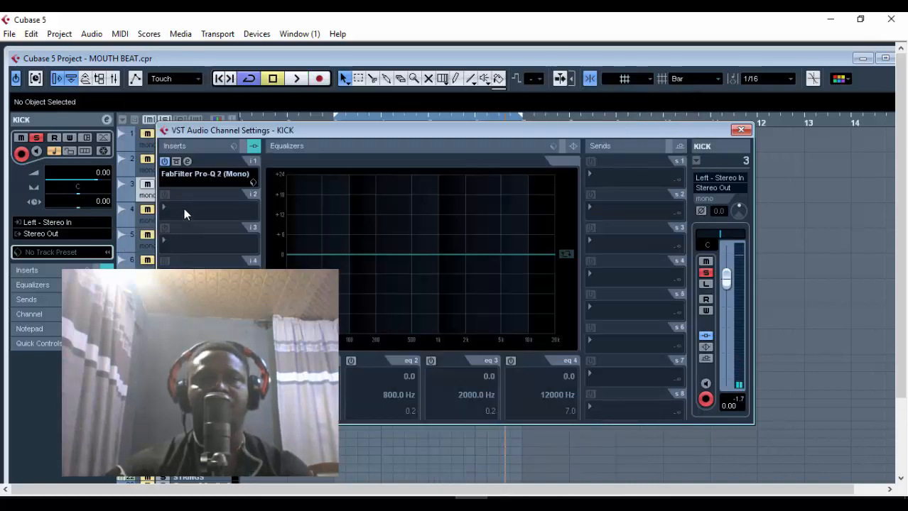
Insert RCompressor Mono in the KICK track's second insert slot and reposition its window.
click(172, 244)
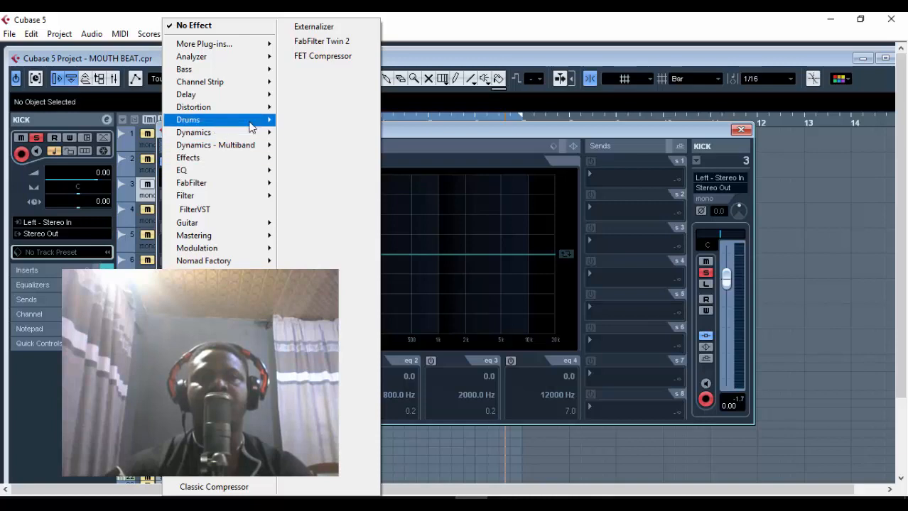
mouse_move(210, 132)
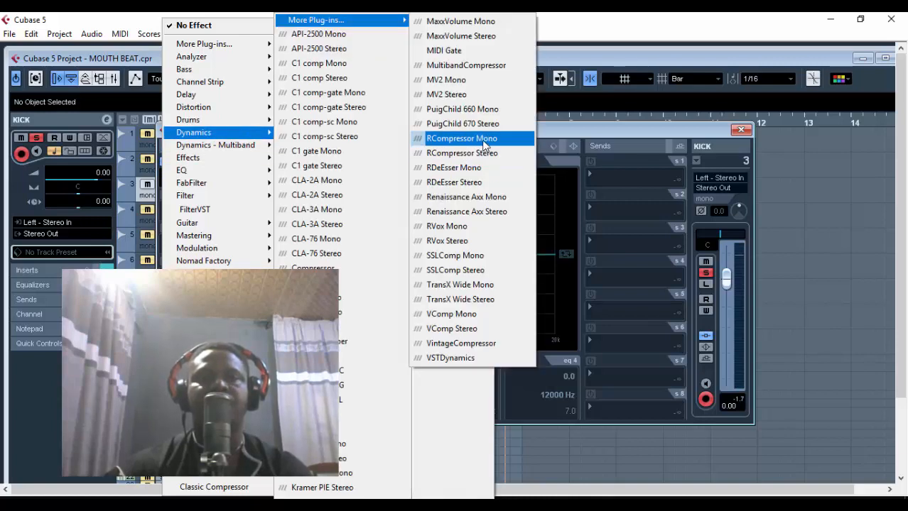
click(484, 140)
drag(632, 128, 298, 135)
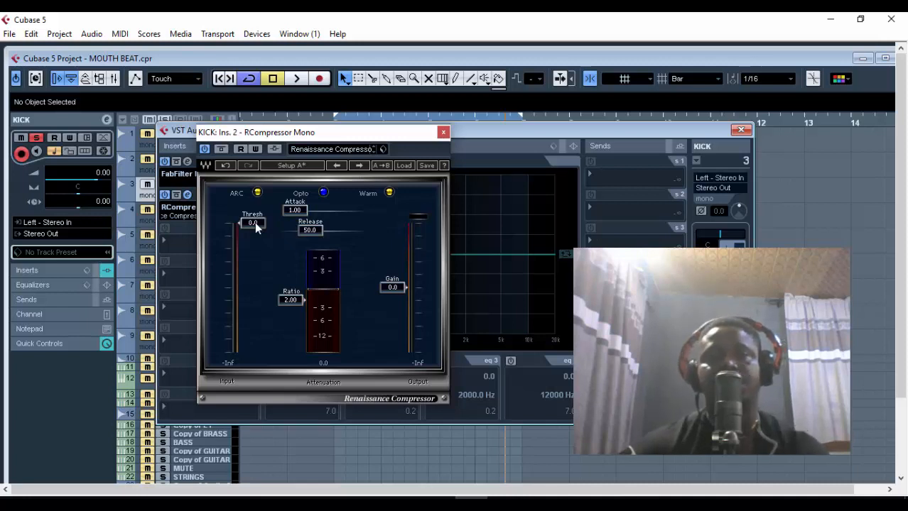
Set the RCompressor threshold to -20.5 during playback, then stop playback and close the compressor.
key(space)
drag(255, 223, 255, 267)
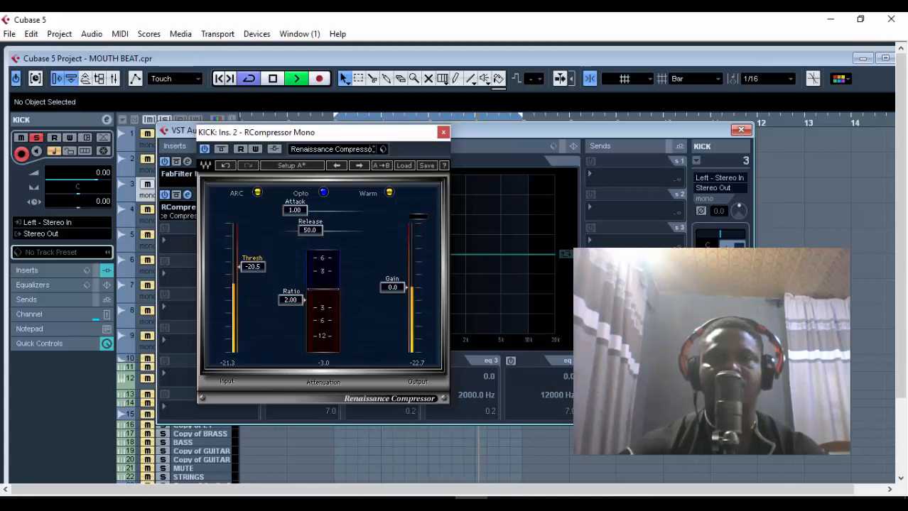
key(space)
click(443, 132)
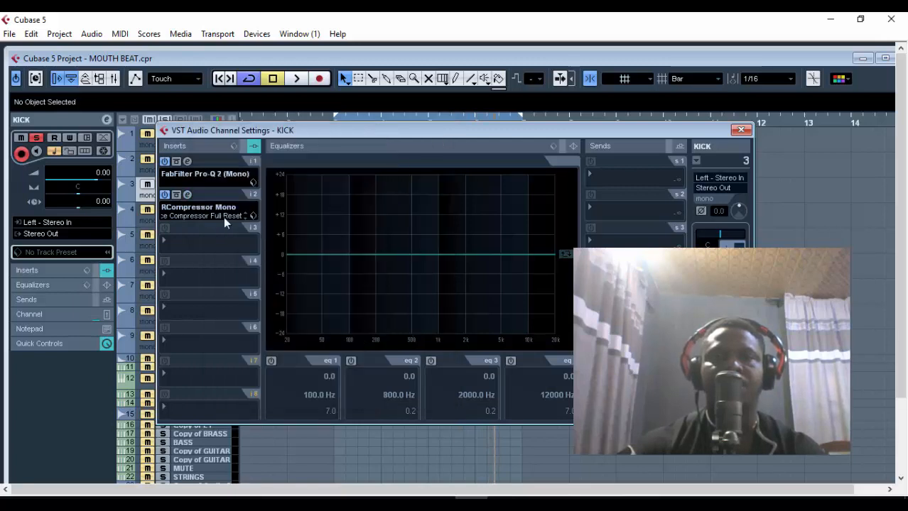
Insert Bass Rider Mono in the KICK track's third insert slot and look through its preset list.
click(198, 243)
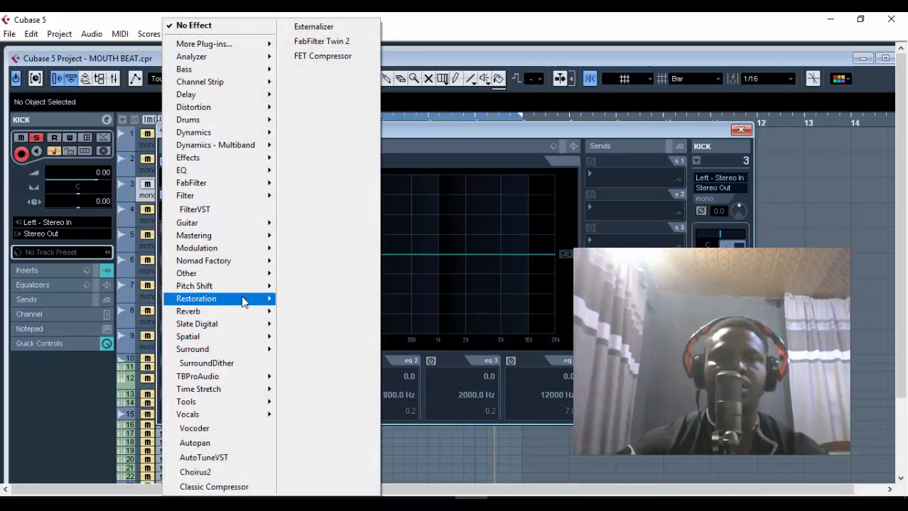
click(357, 99)
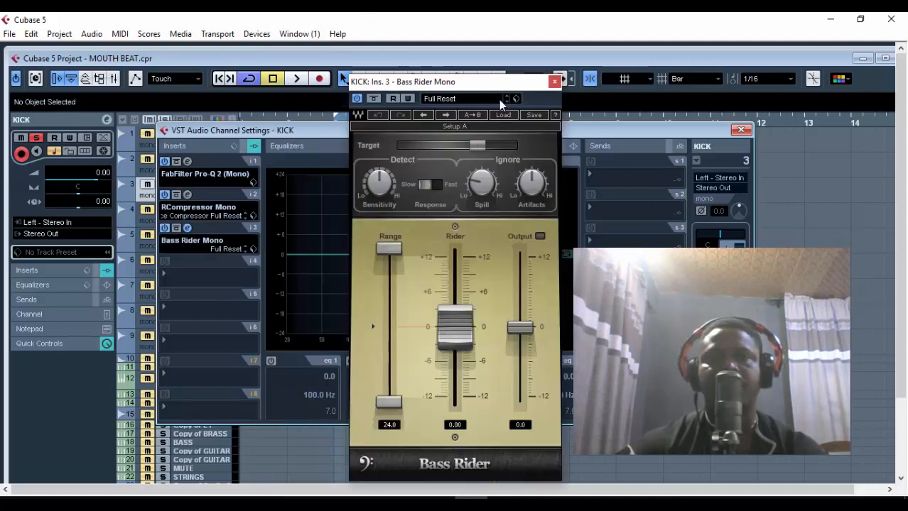
click(490, 99)
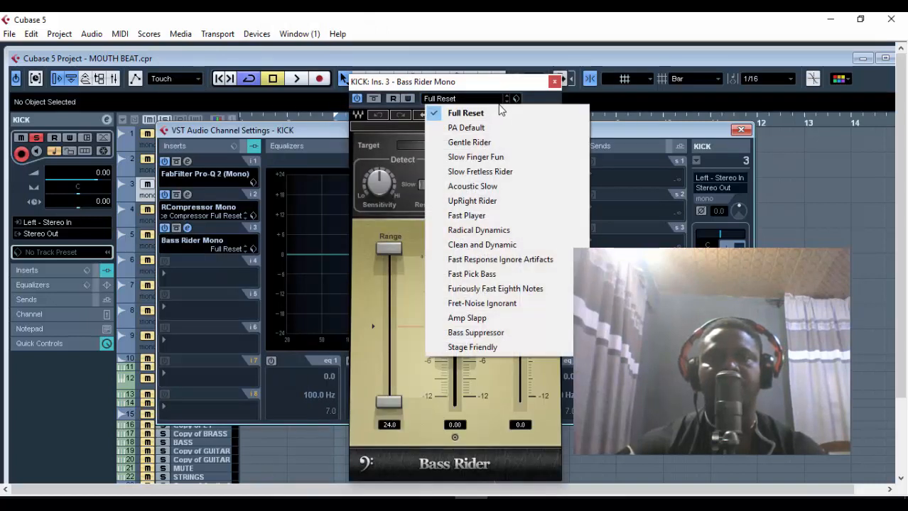
click(507, 100)
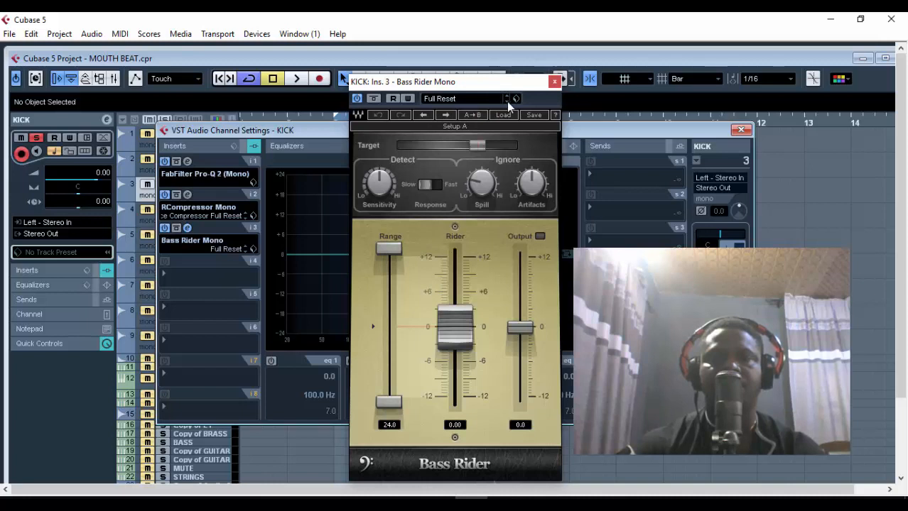
Start playback and audition the Bass Rider presets one after another on the KICK, from Gentle Rider through Stage Friendly.
key(space)
click(504, 102)
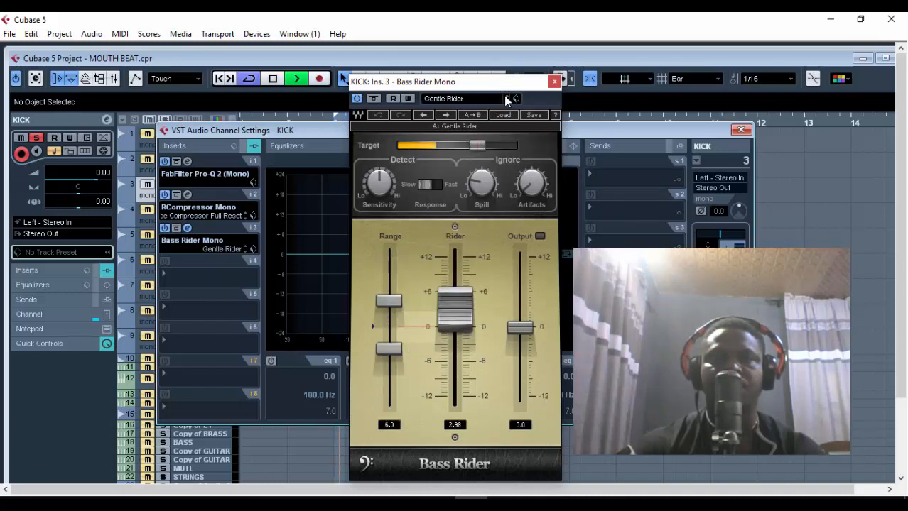
click(504, 95)
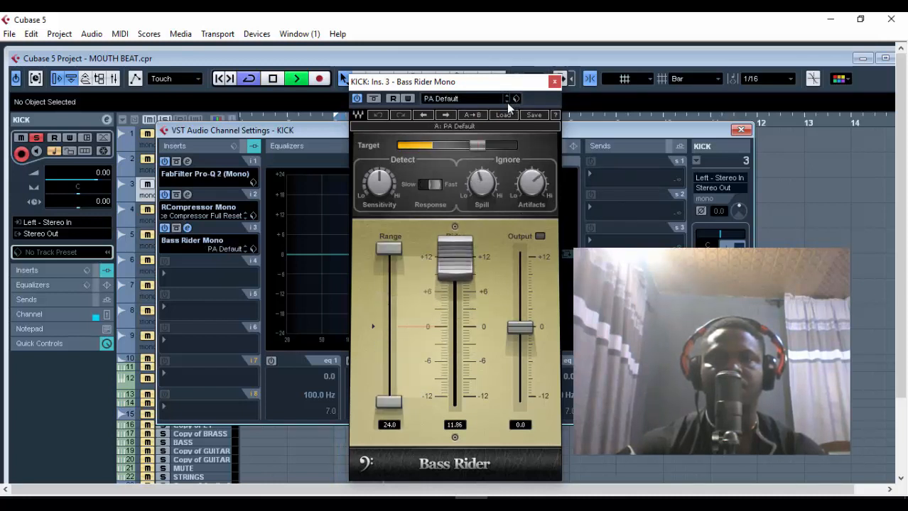
click(506, 103)
click(506, 103)
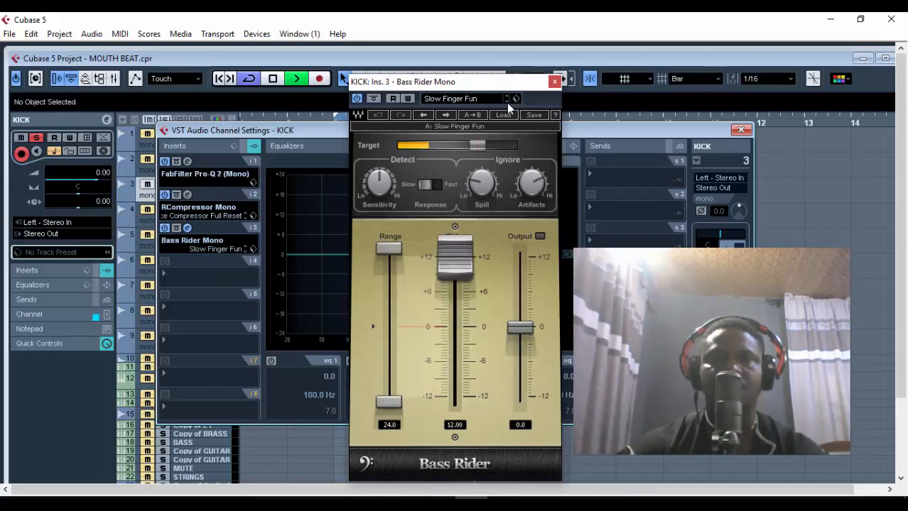
click(506, 103)
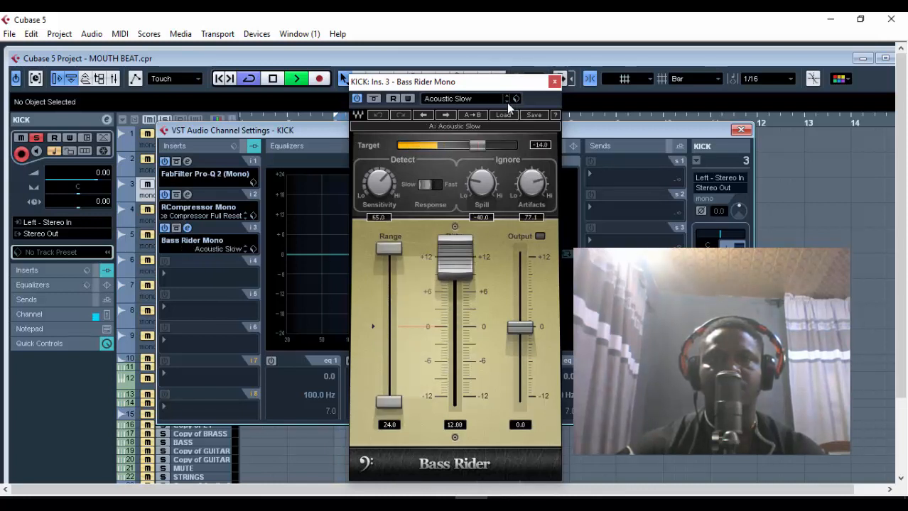
click(506, 103)
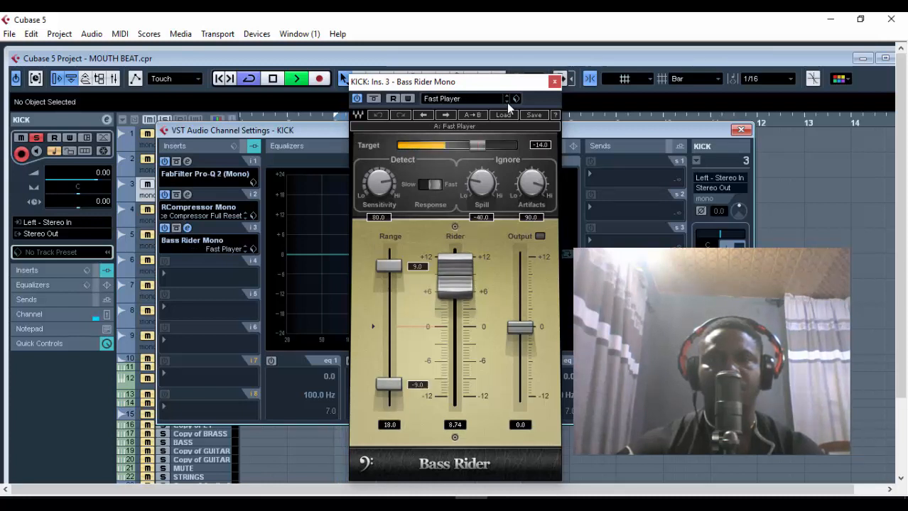
click(506, 103)
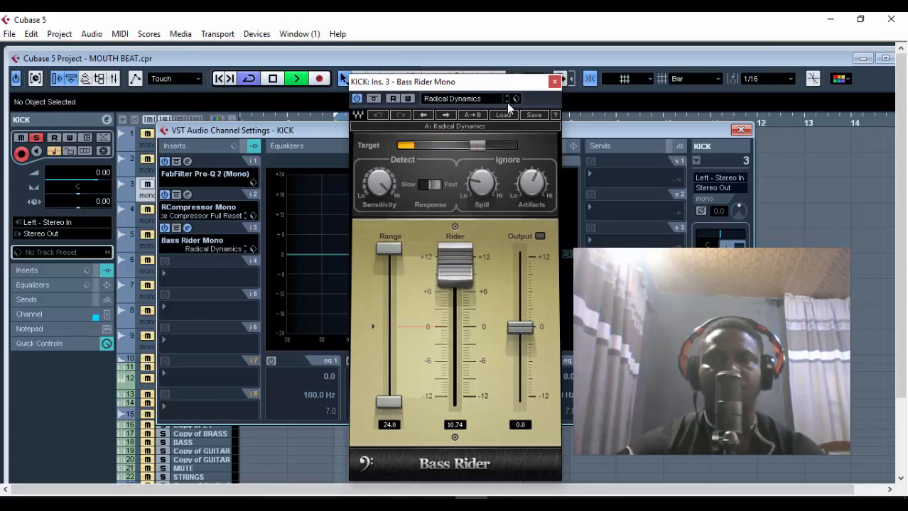
click(506, 102)
click(506, 103)
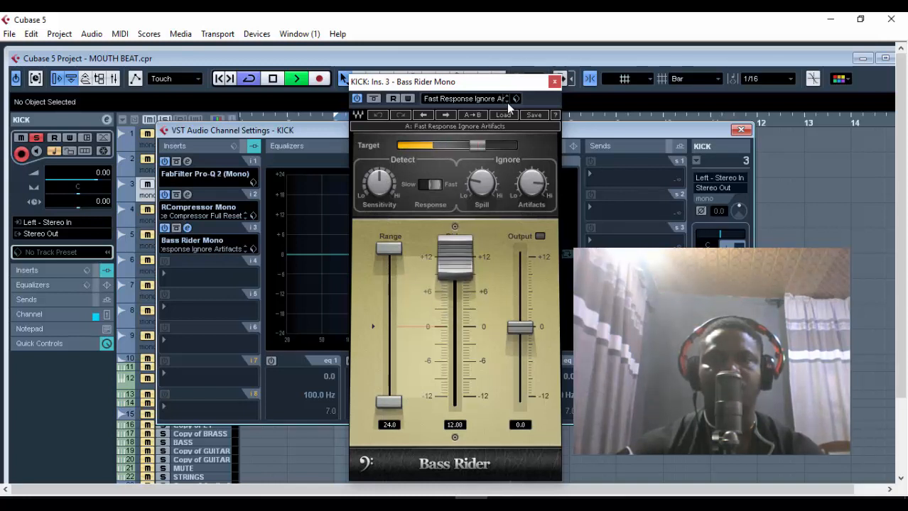
click(506, 102)
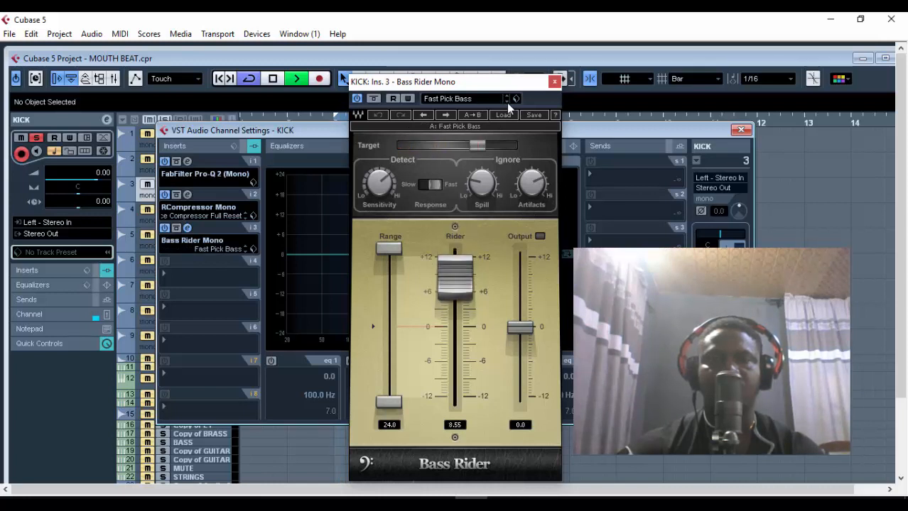
click(506, 103)
click(507, 102)
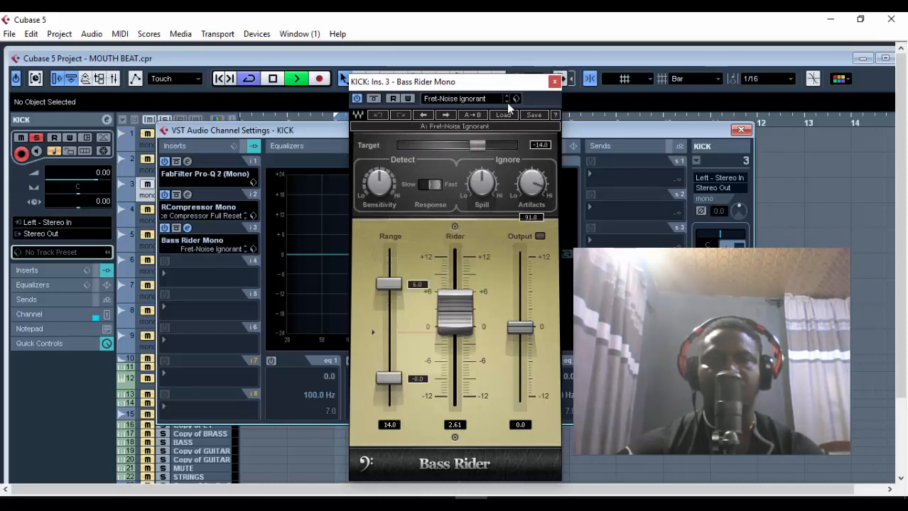
click(507, 102)
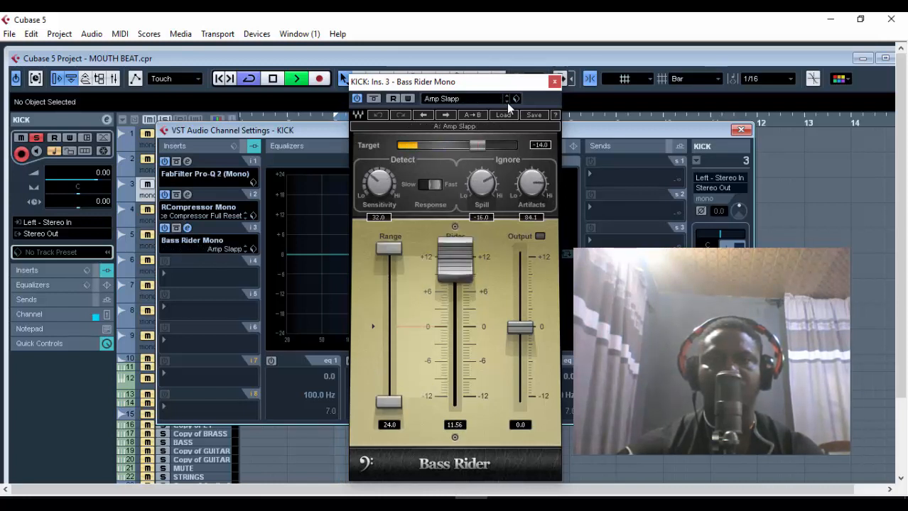
click(507, 103)
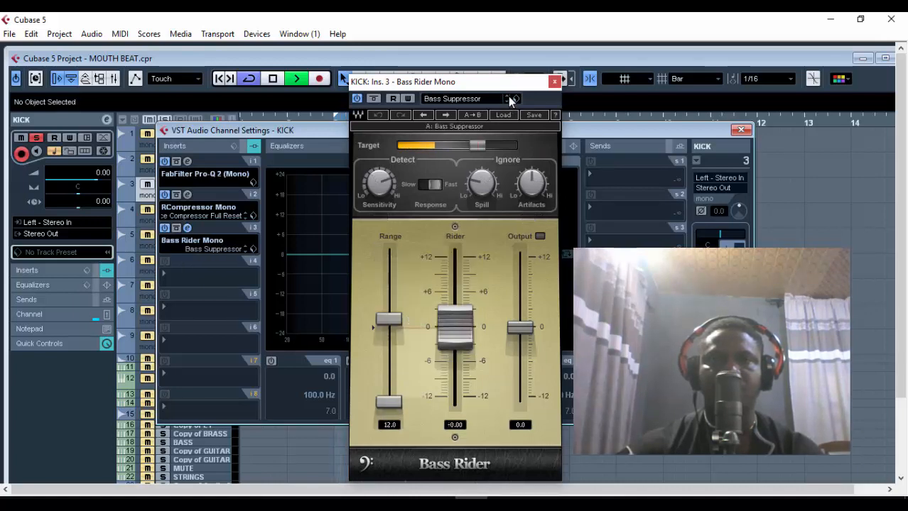
click(507, 101)
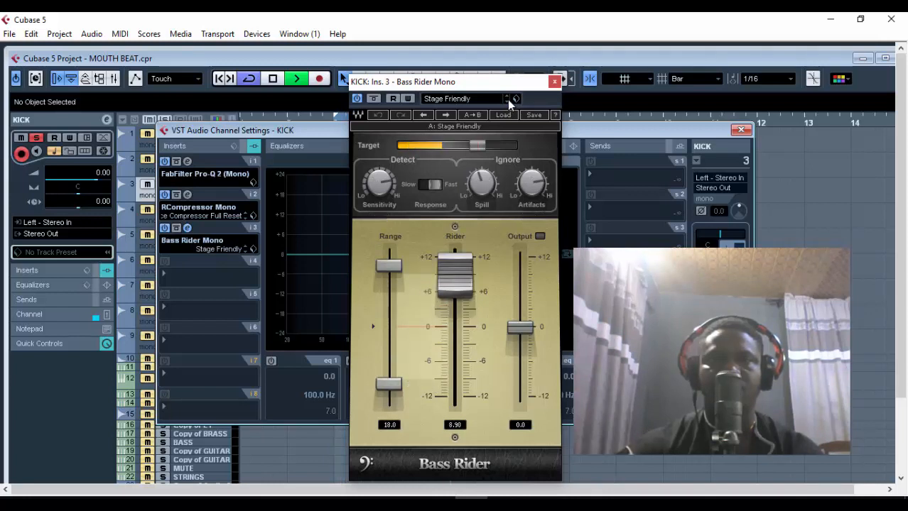
Compare the Amp Slapp, Fret-Noise Ignorant and Furiously Fast Eighth Notes presets of Bass Rider again during playback.
click(505, 96)
click(506, 97)
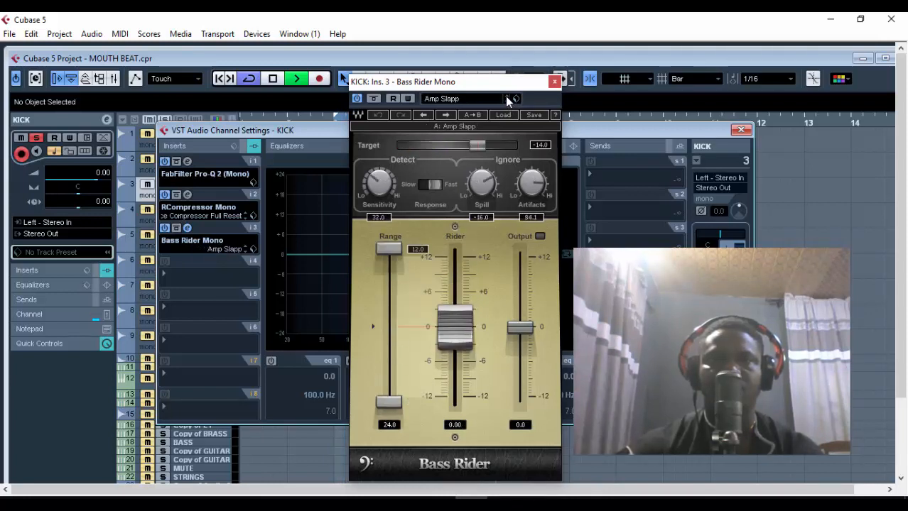
click(506, 97)
click(506, 97)
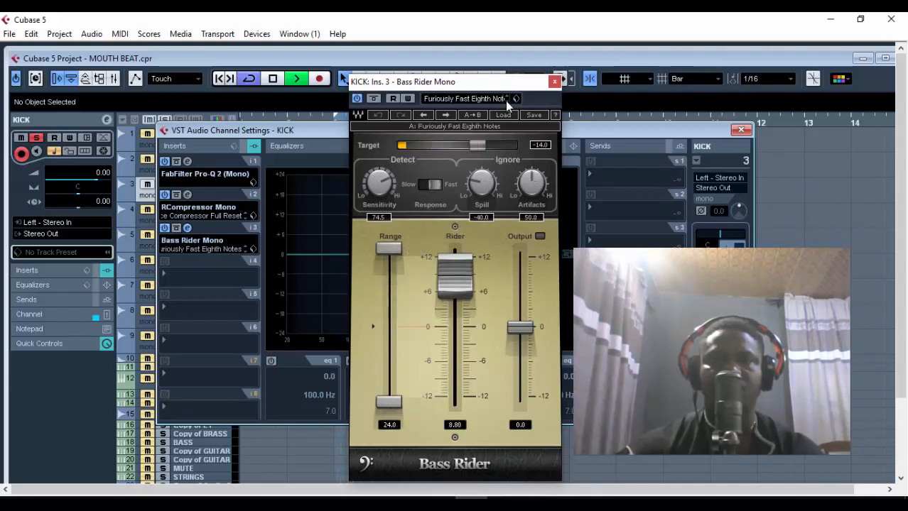
click(505, 101)
click(506, 100)
click(506, 99)
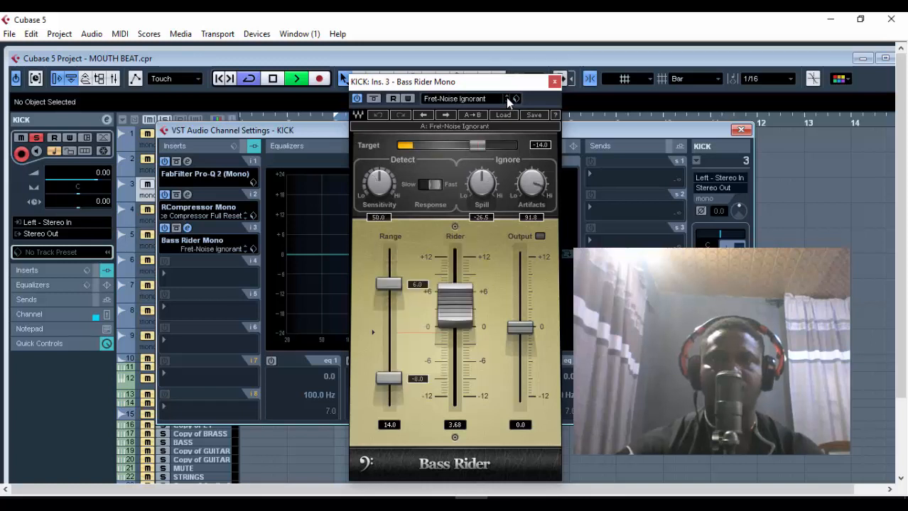
click(505, 97)
Load the Fast Pick Bass preset in Bass Rider, stop playback, and close the plug-in and KICK channel settings windows.
click(488, 98)
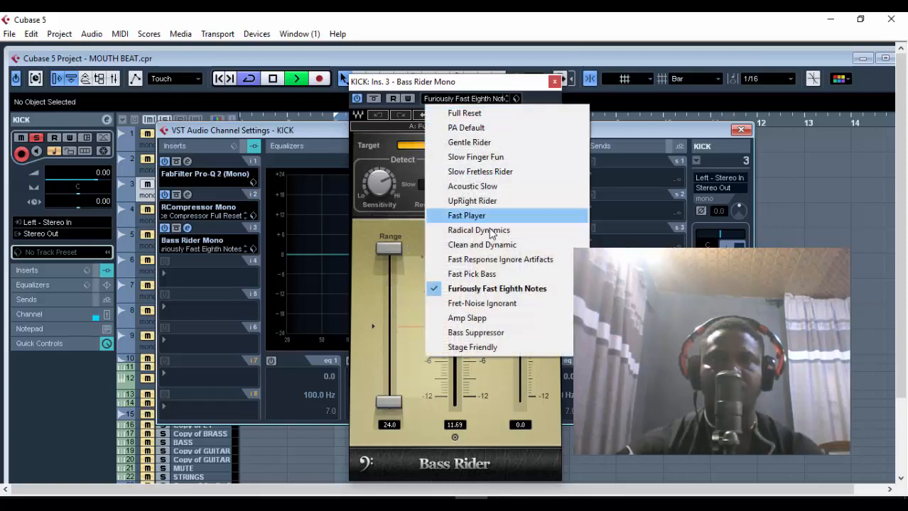
click(494, 274)
key(space)
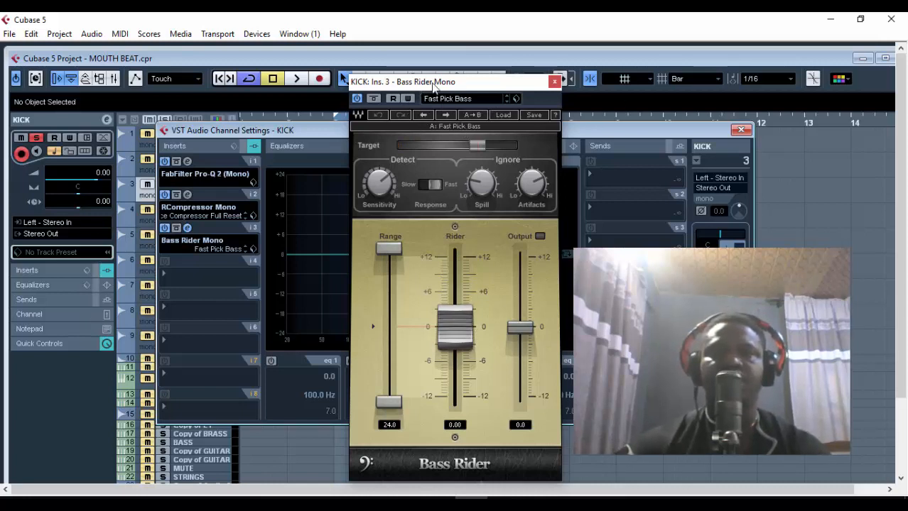
drag(423, 106, 268, 286)
click(503, 95)
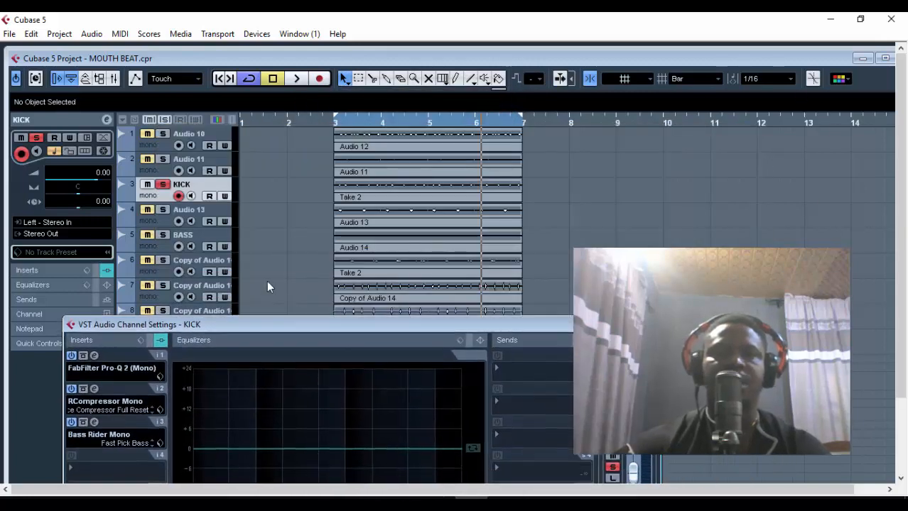
Solo Audio 11 and Audio 10 alongside the KICK, then start playback and maximize the project window.
click(162, 159)
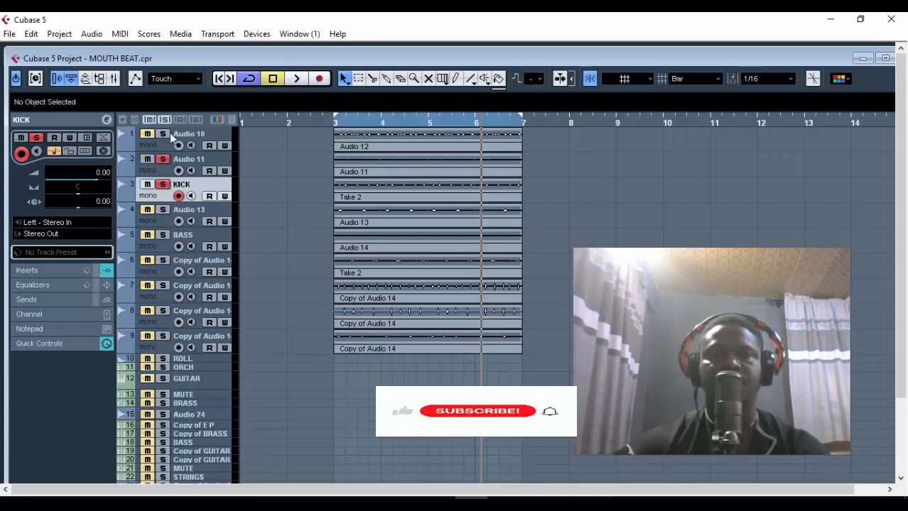
click(162, 134)
click(296, 78)
double_click(302, 54)
End the accidental recording and delete its clip near bar 7 on the KICK track, then listen to the soloed tracks and stop playback.
click(307, 56)
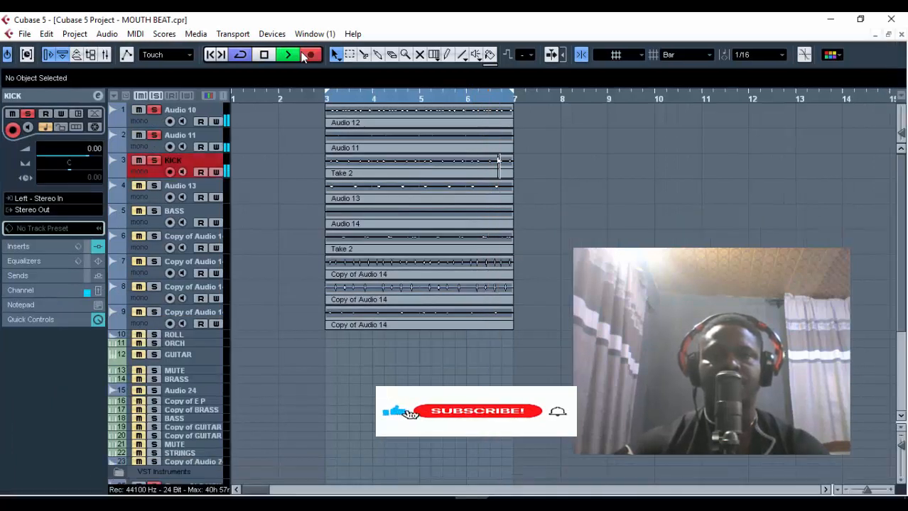
click(307, 55)
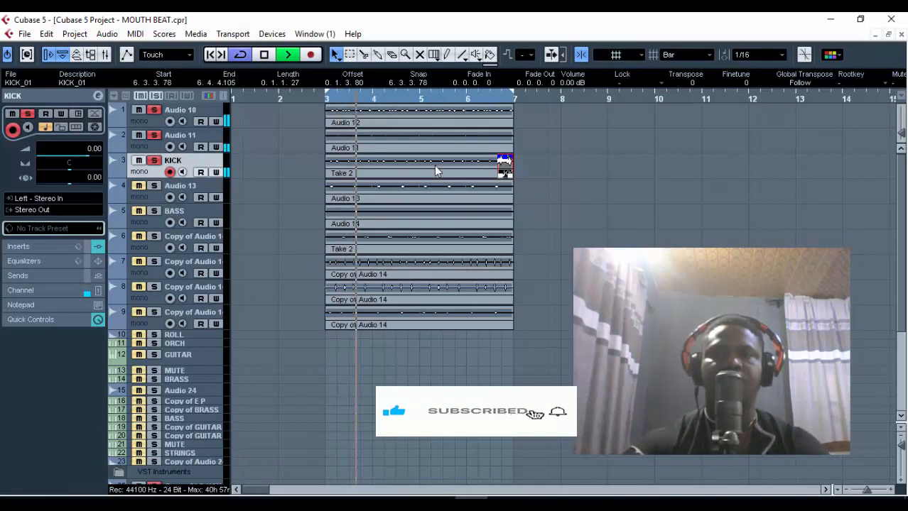
key(Delete)
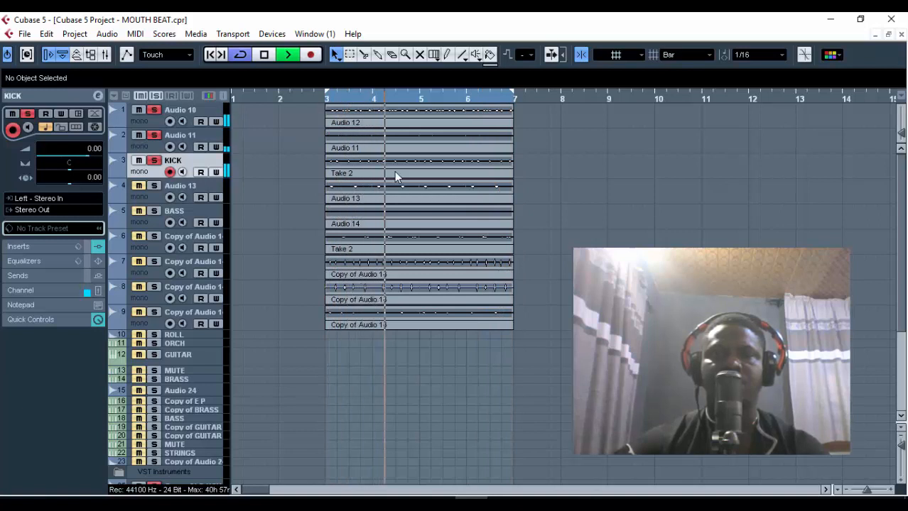
key(space)
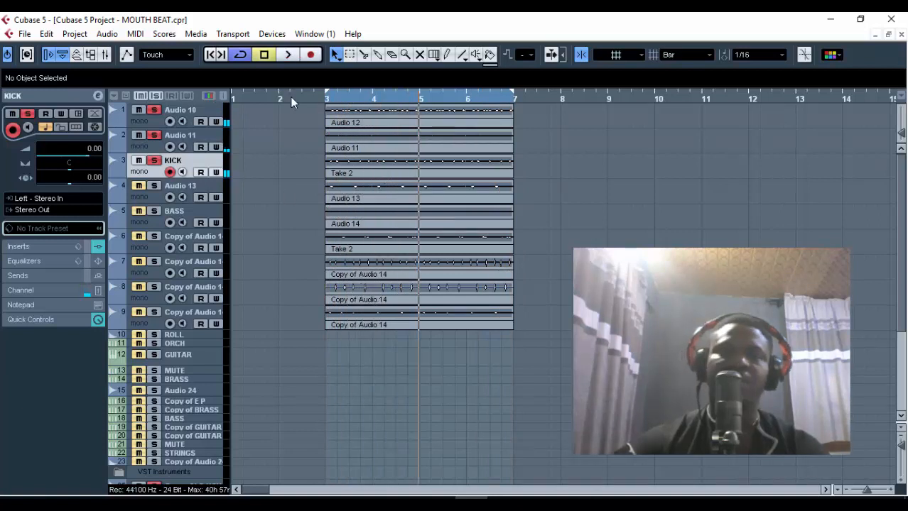
Solo only the Audio 13 track and audition it from bar 3.
click(322, 100)
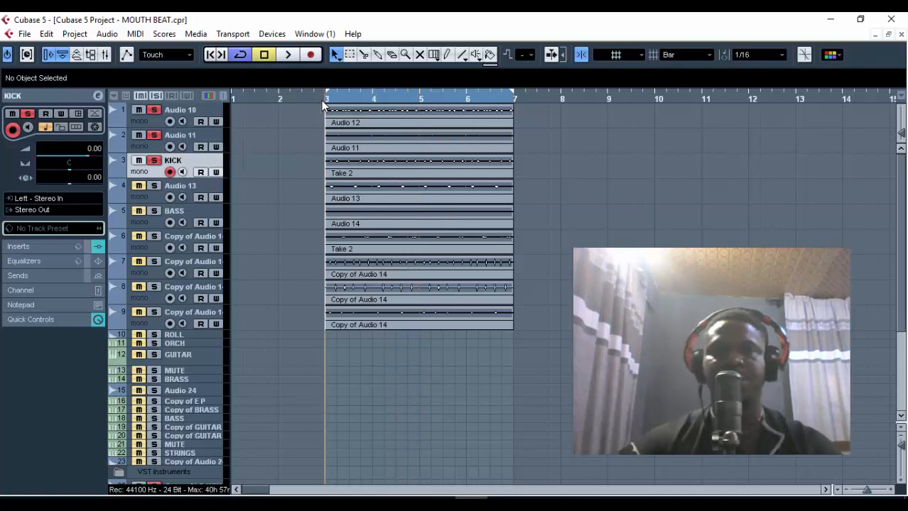
click(154, 161)
click(154, 135)
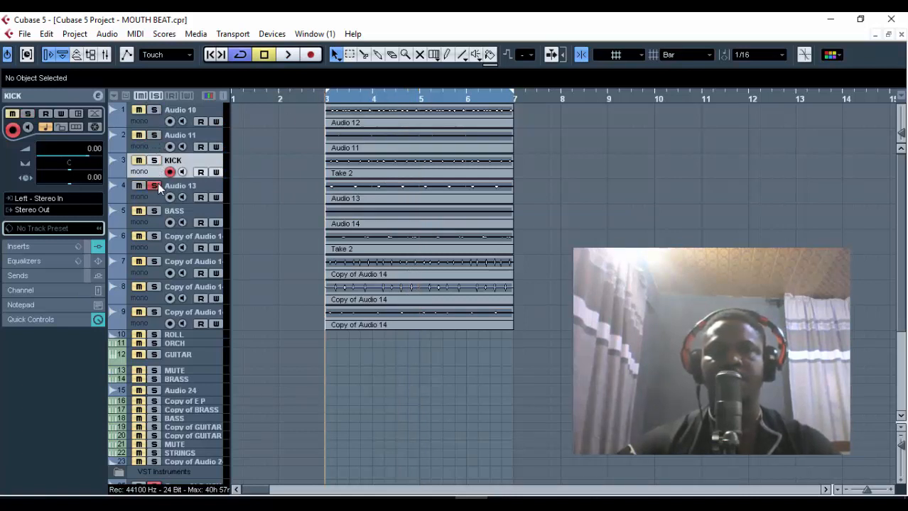
key(space)
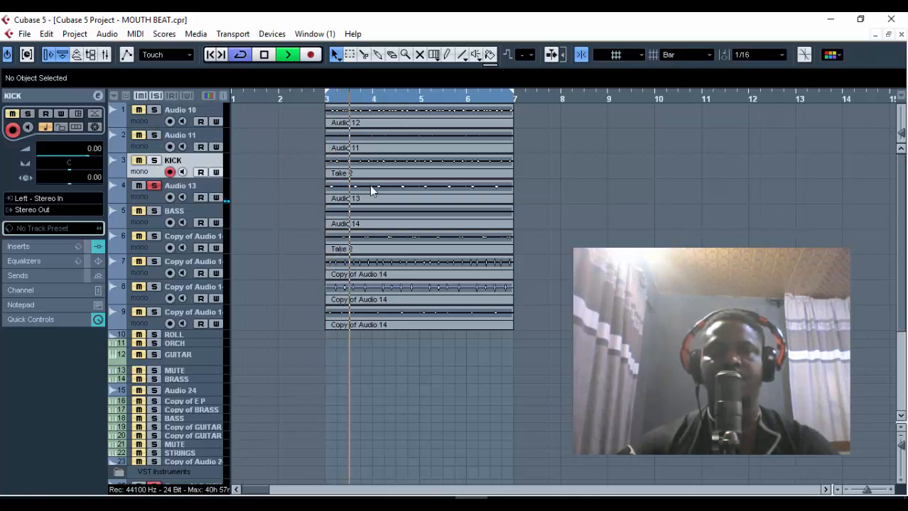
key(space)
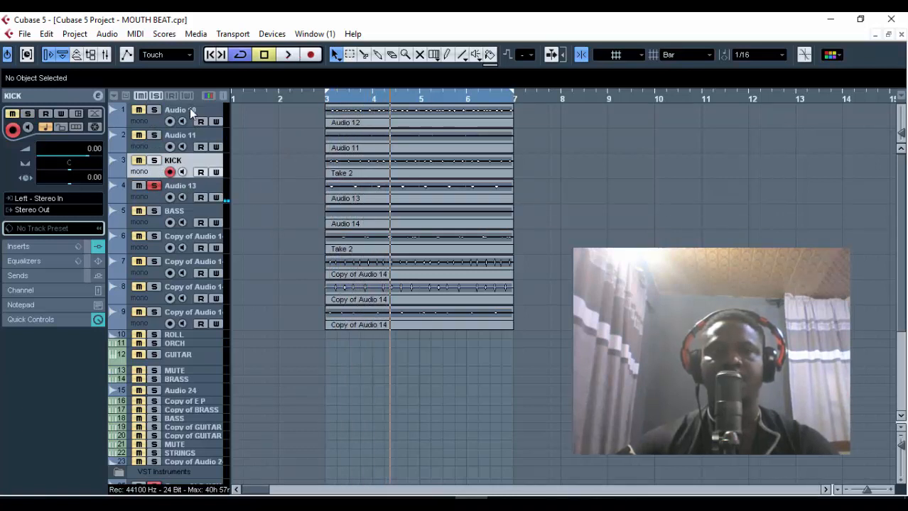
Open Audio 13's channel settings and apply the FabFilter Pro-Q 2, RVox and Vocal Rider insert chain with an FX 2-Reverb A send.
click(190, 111)
click(195, 199)
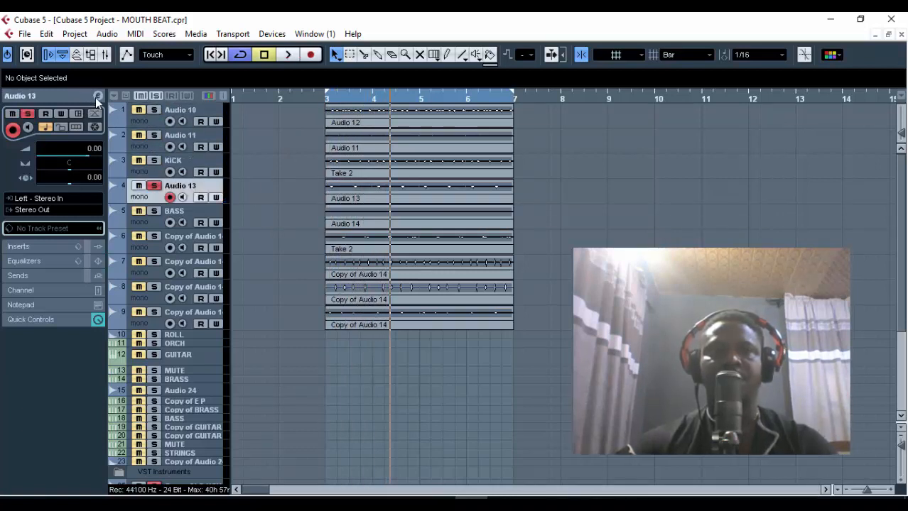
click(97, 96)
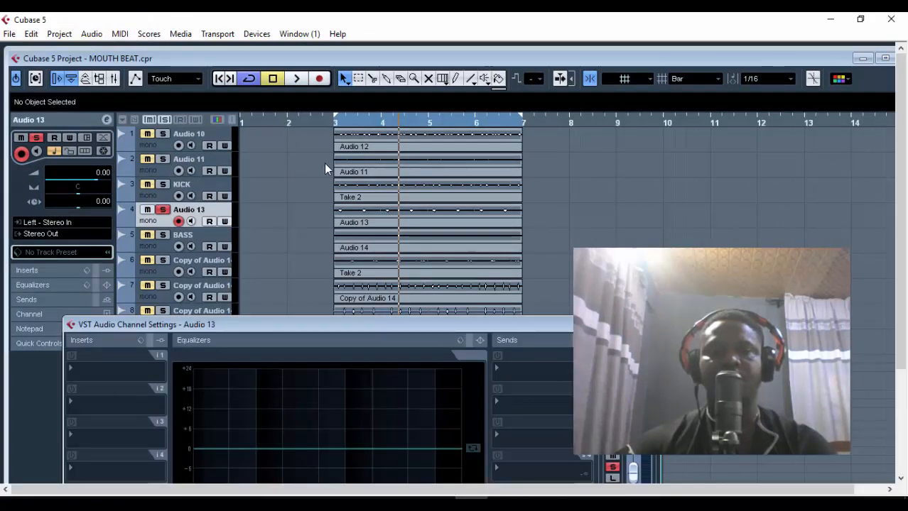
drag(428, 329, 454, 99)
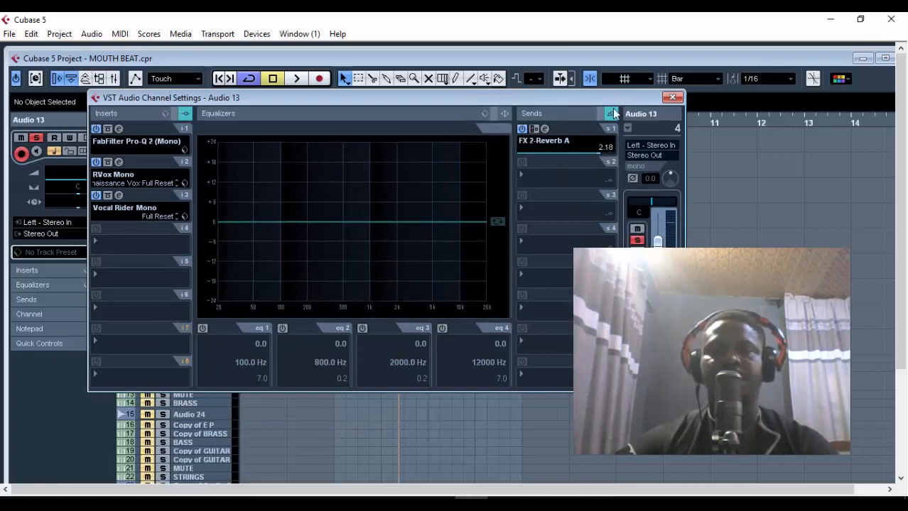
drag(583, 98, 613, 110)
Add an FX 3-DoubleDelay send to Audio 13, set its level to 4.30 and audition the track.
click(573, 191)
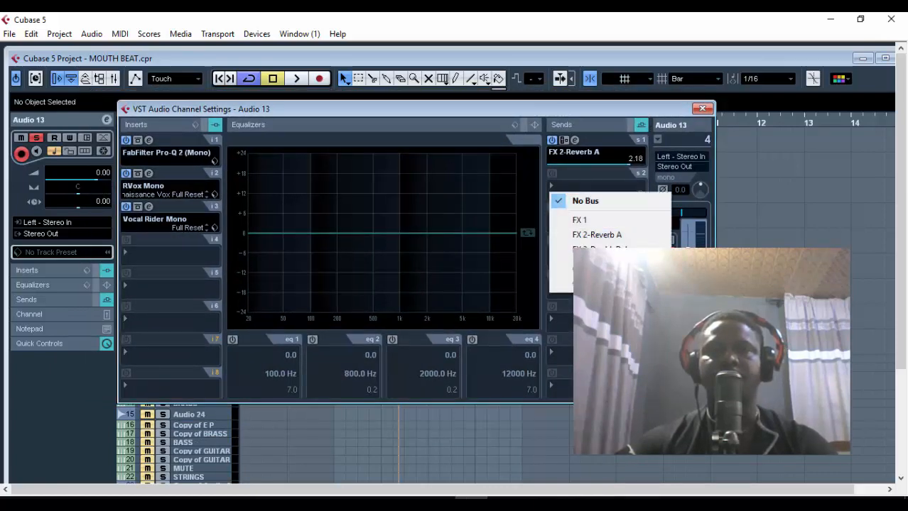
click(565, 249)
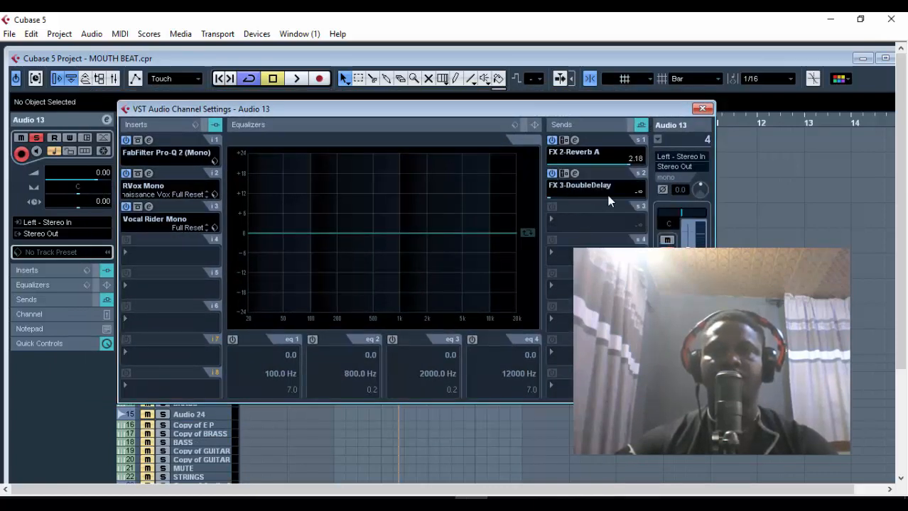
drag(622, 198, 632, 209)
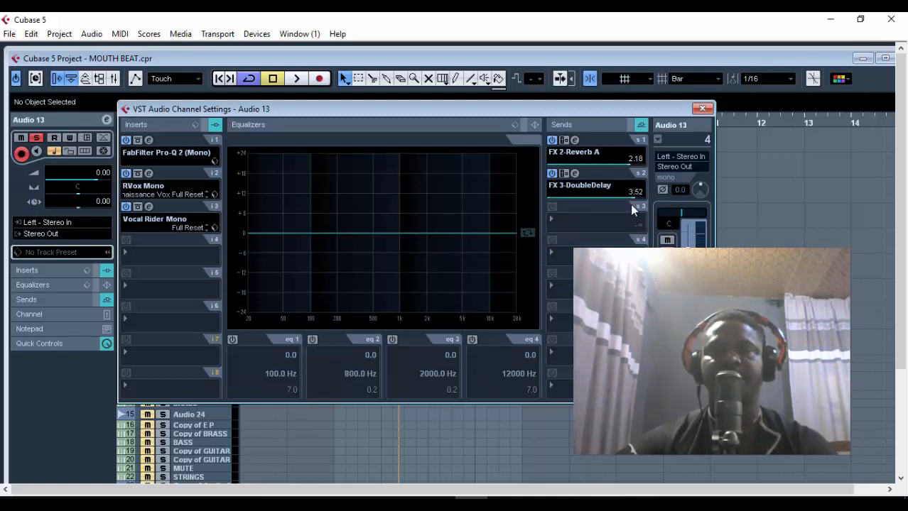
key(space)
scroll(630, 198, up, 1)
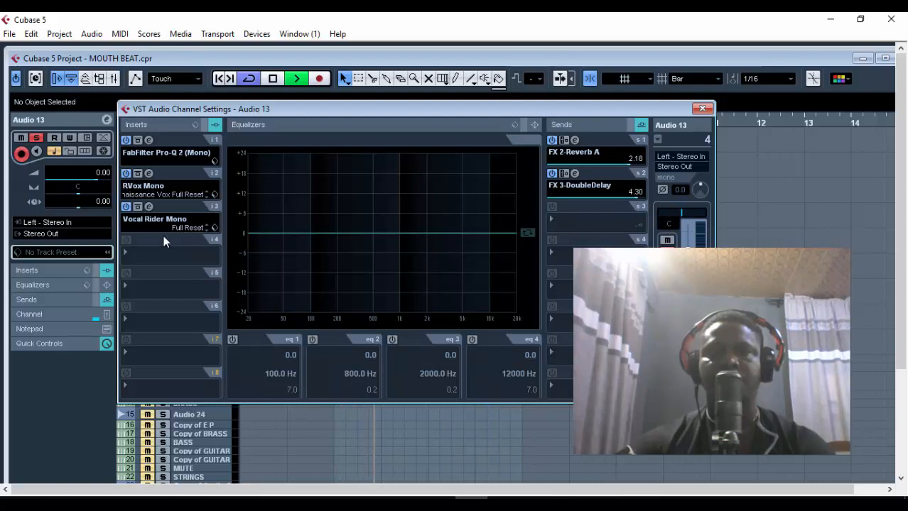
key(space)
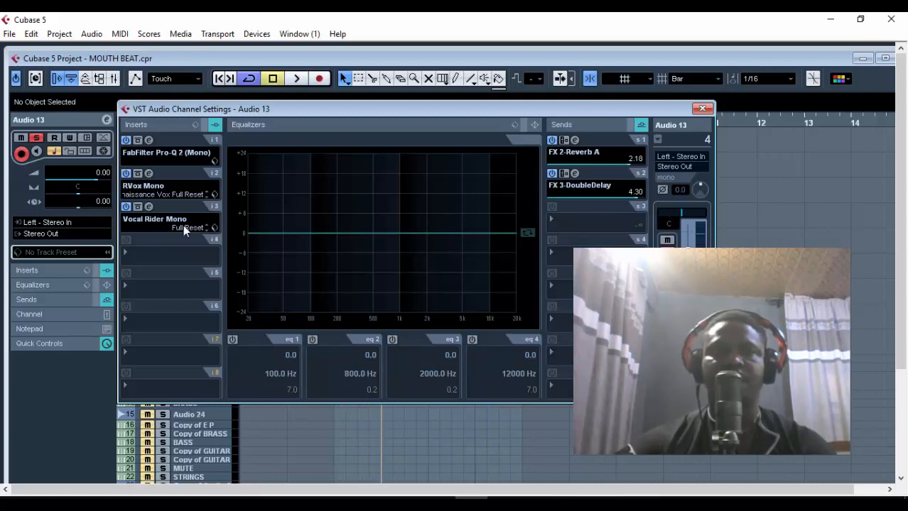
Load the Smooth Ride preset in Audio 13's Vocal Rider insert and audition it.
click(183, 225)
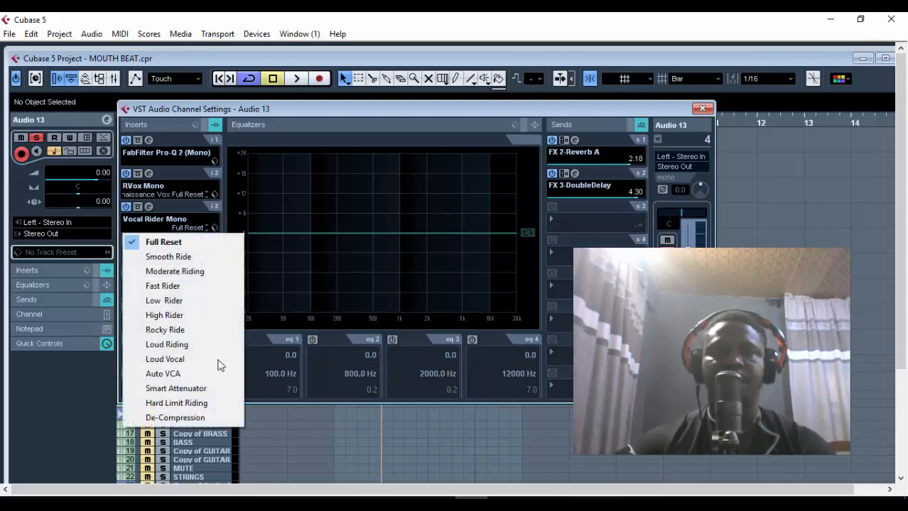
click(174, 258)
key(space)
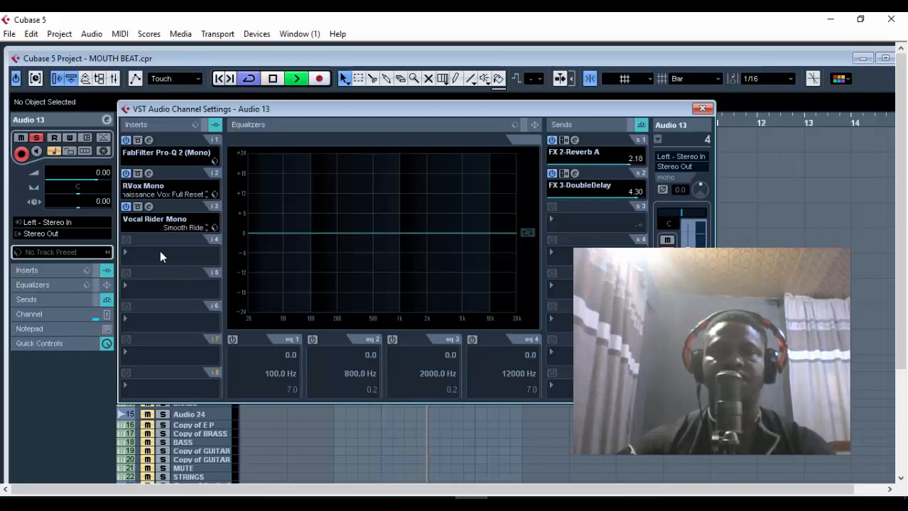
Insert BT Stereo Imager in Audio 13's fourth slot with the Nice Stereo 1 preset, widen it slightly towards stereo and audition it.
click(157, 255)
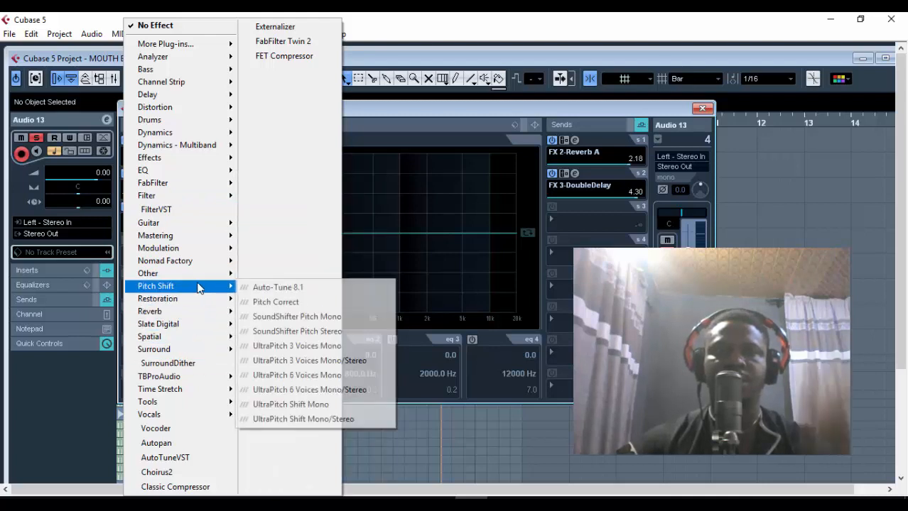
mouse_move(206, 261)
mouse_move(296, 268)
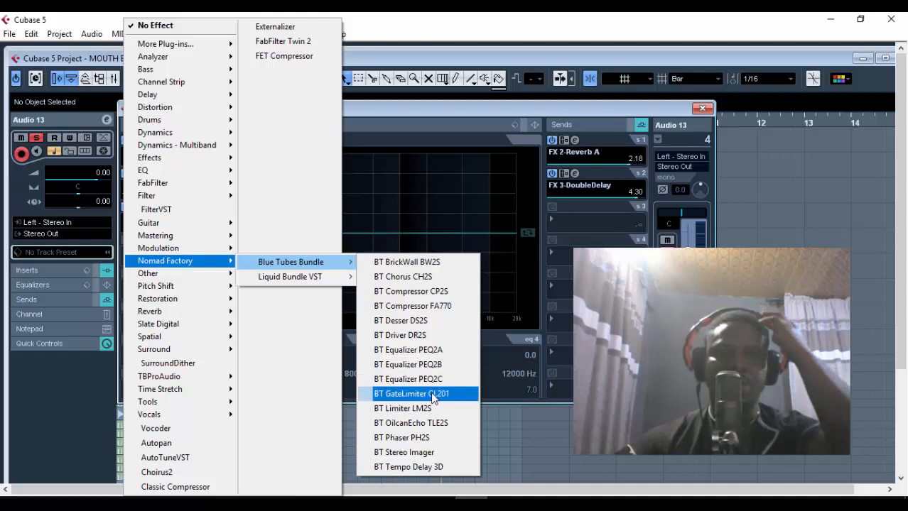
click(426, 453)
click(356, 203)
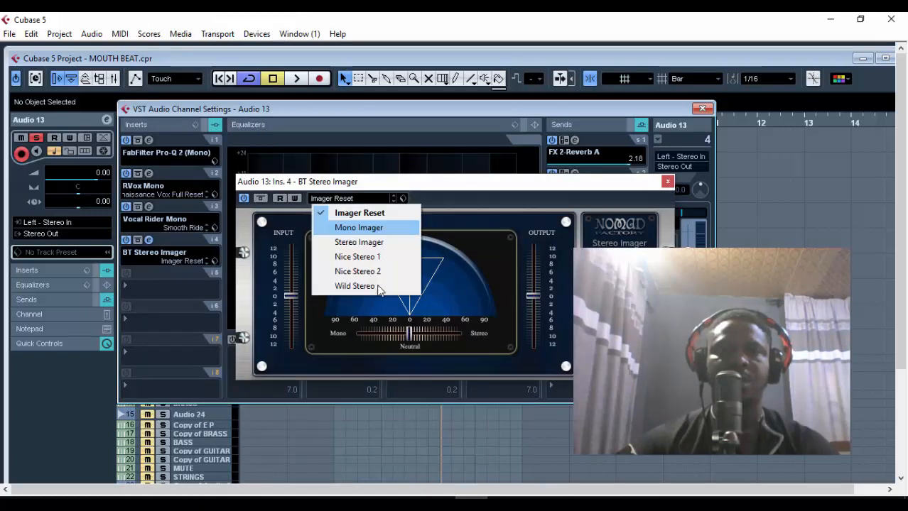
click(379, 268)
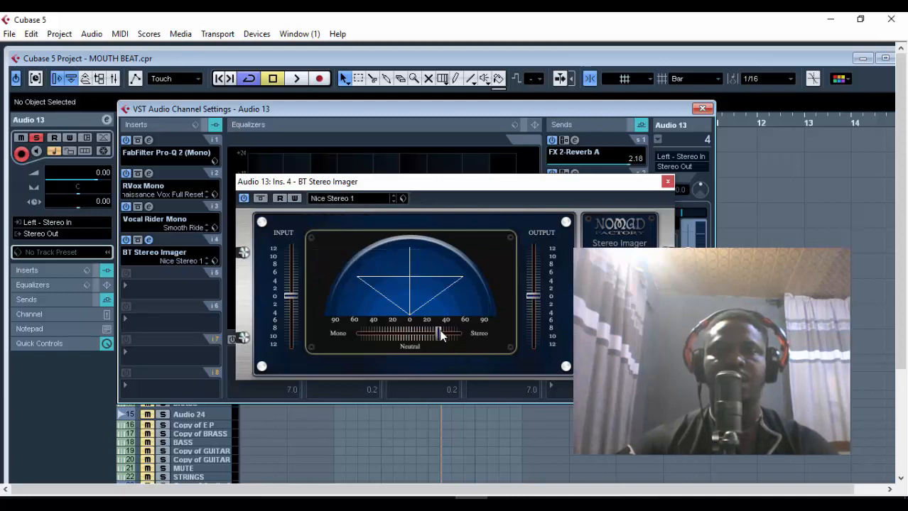
drag(440, 334, 443, 335)
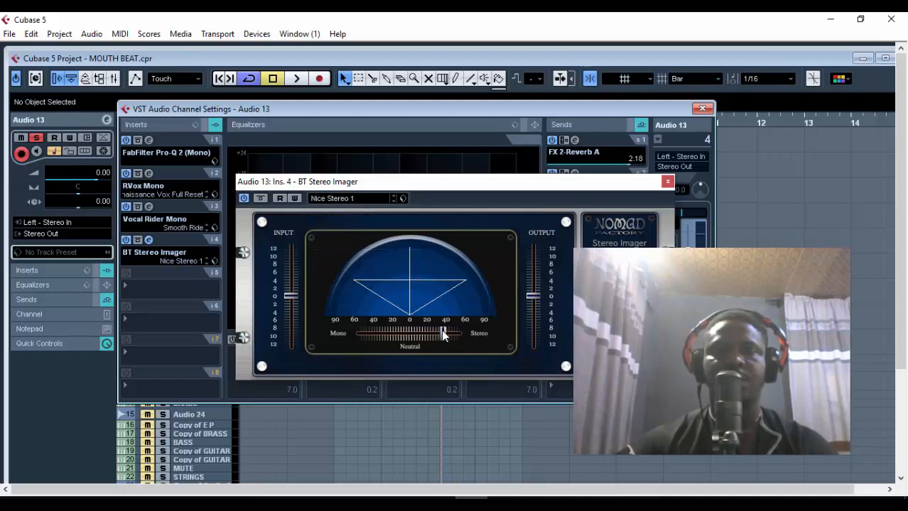
click(667, 184)
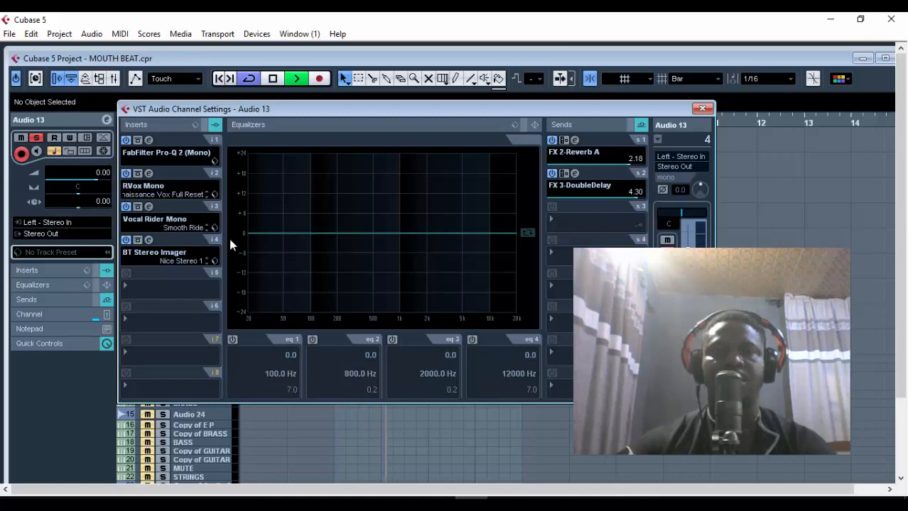
key(space)
Solo Audio 10, Audio 11, KICK and Audio 13 together and play the loop from bar 3.
drag(310, 112, 321, 249)
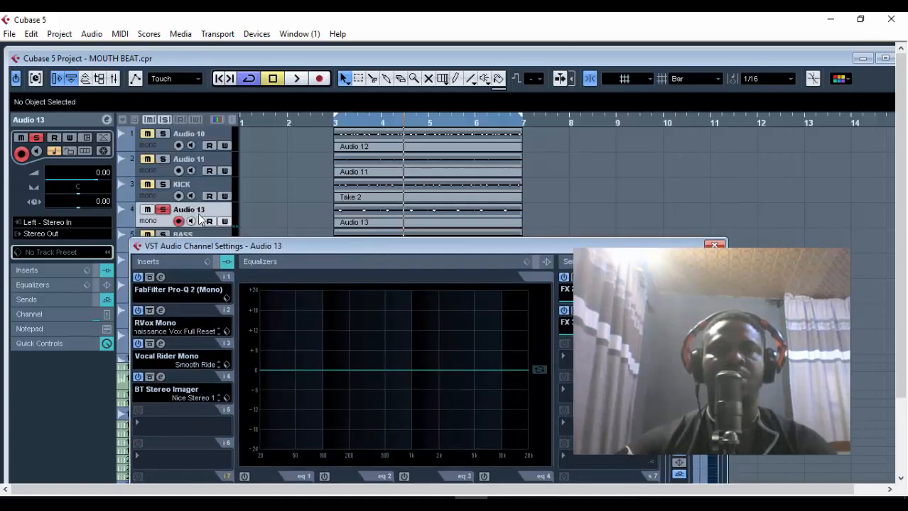
click(151, 140)
click(148, 171)
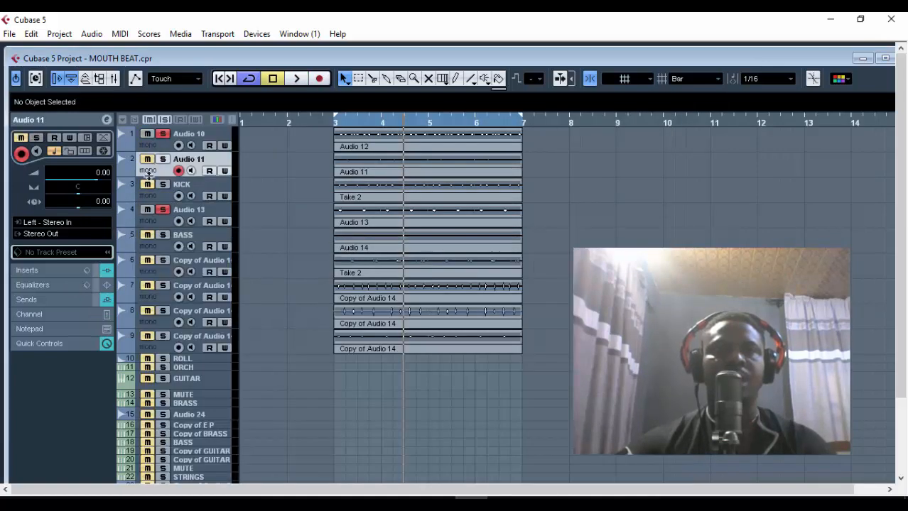
click(335, 125)
key(space)
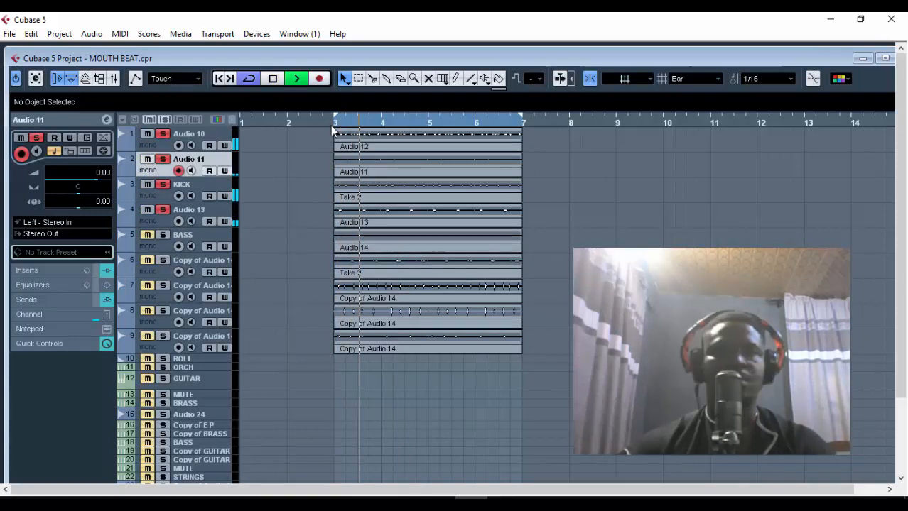
click(884, 58)
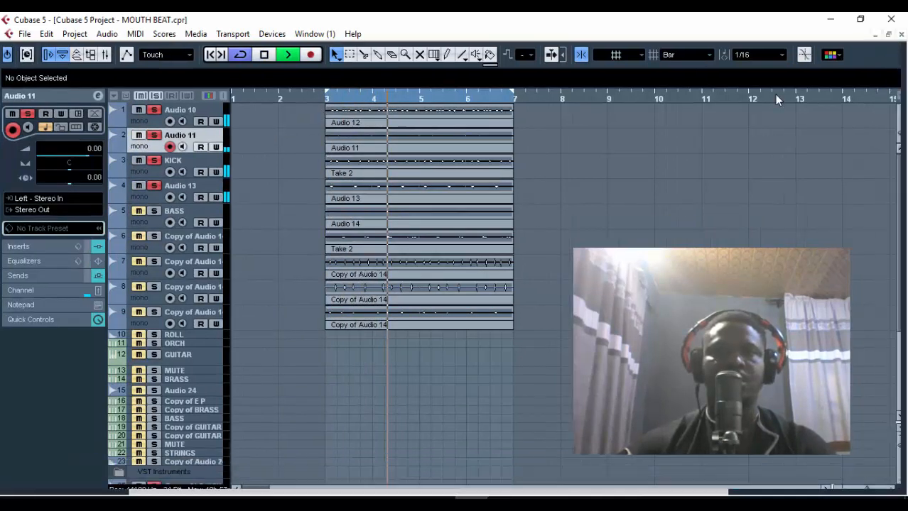
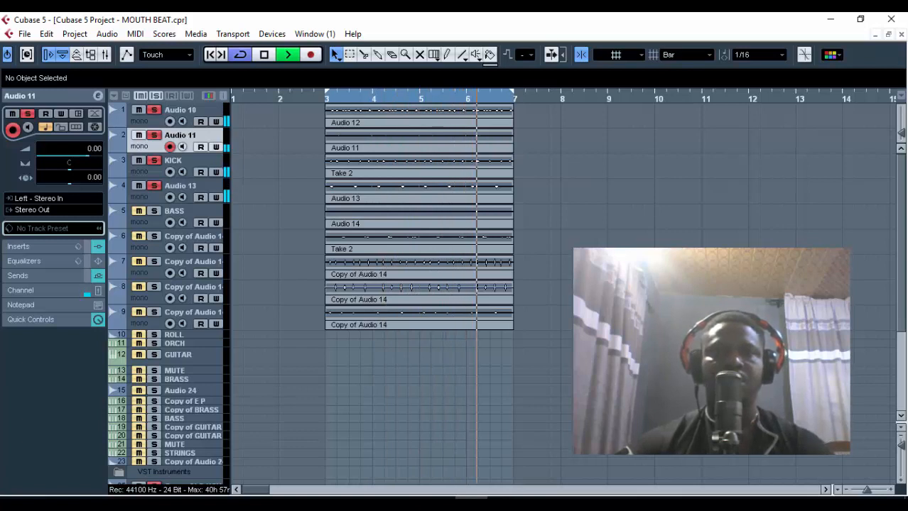
key(space)
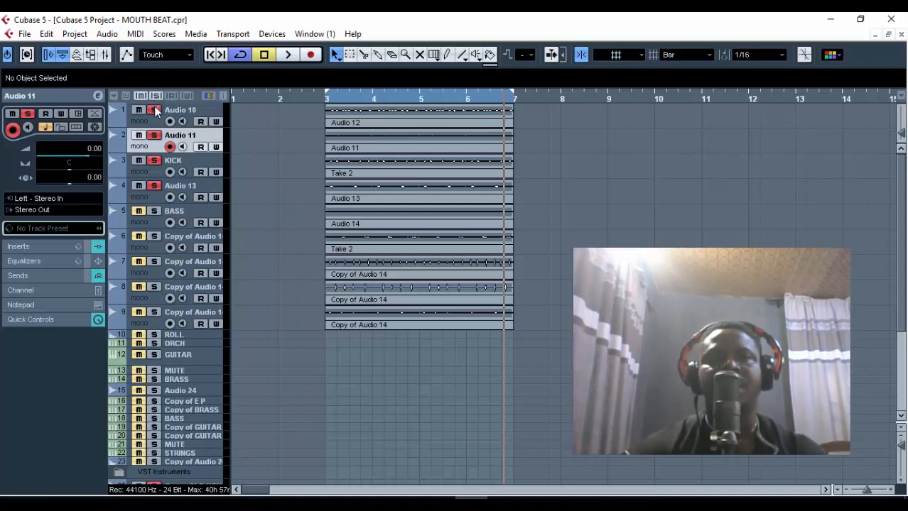
Solo only the BASS track and audition it from bar 3.
ctrl+click(154, 211)
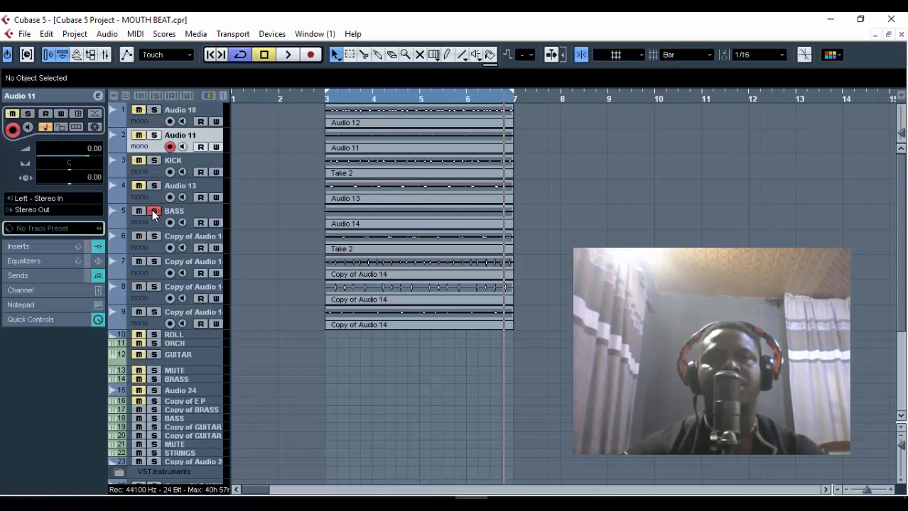
click(327, 102)
click(206, 209)
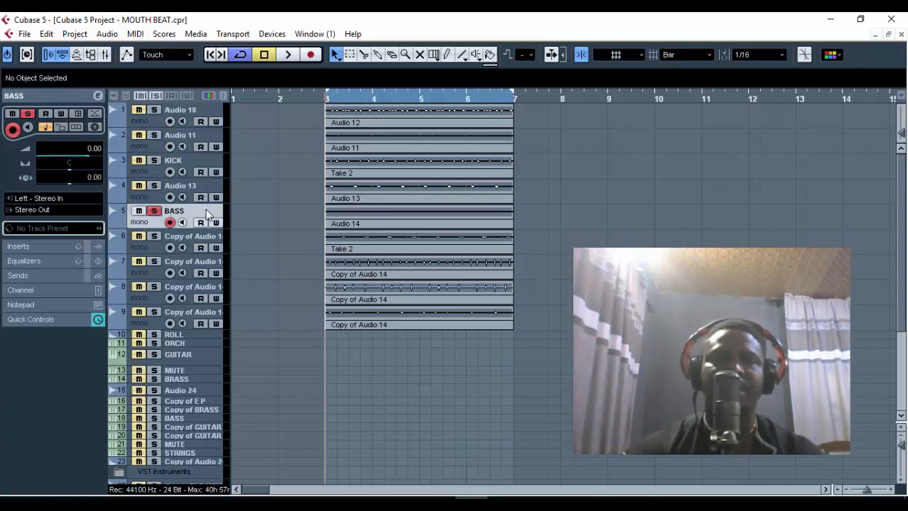
key(space)
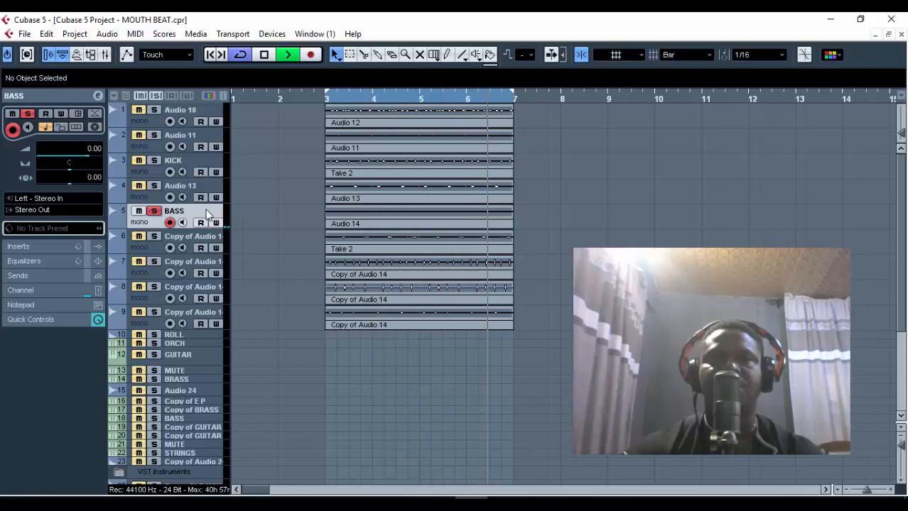
key(space)
Review the insert chain in the KICK track's channel settings and return to the full project view.
click(181, 162)
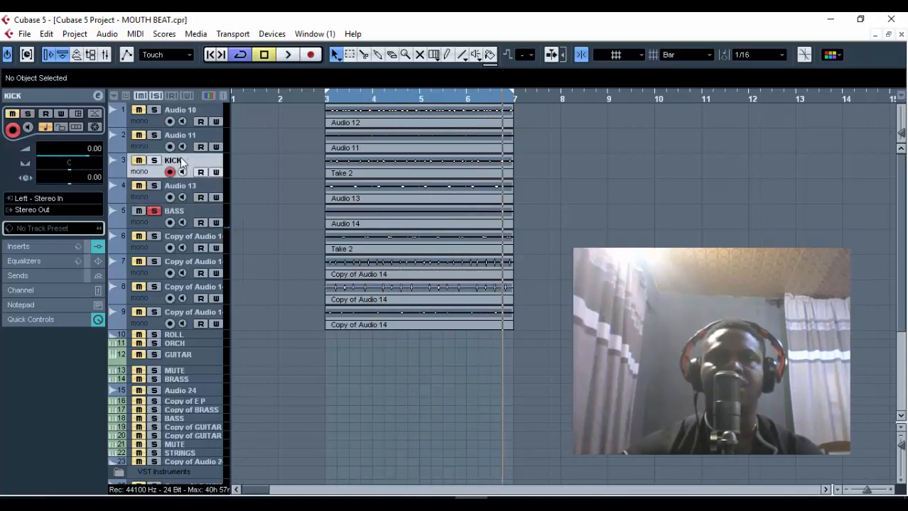
click(97, 96)
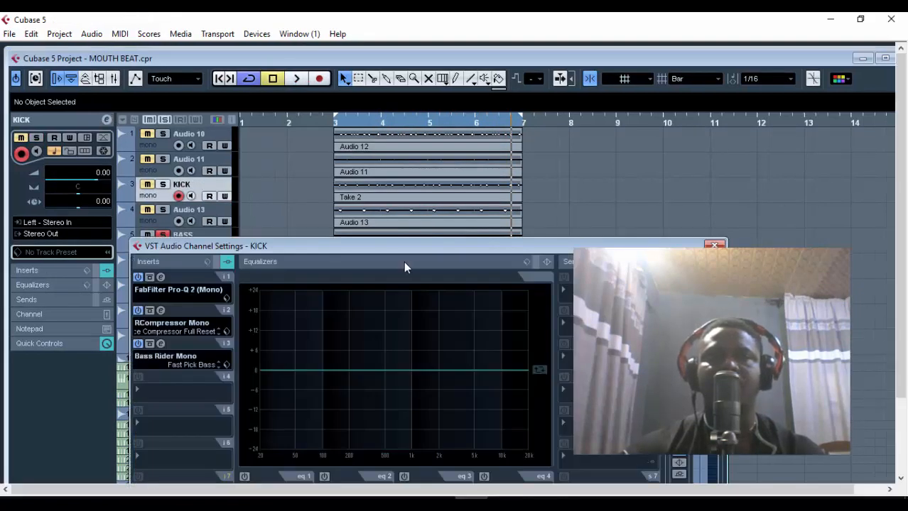
drag(413, 247, 402, 155)
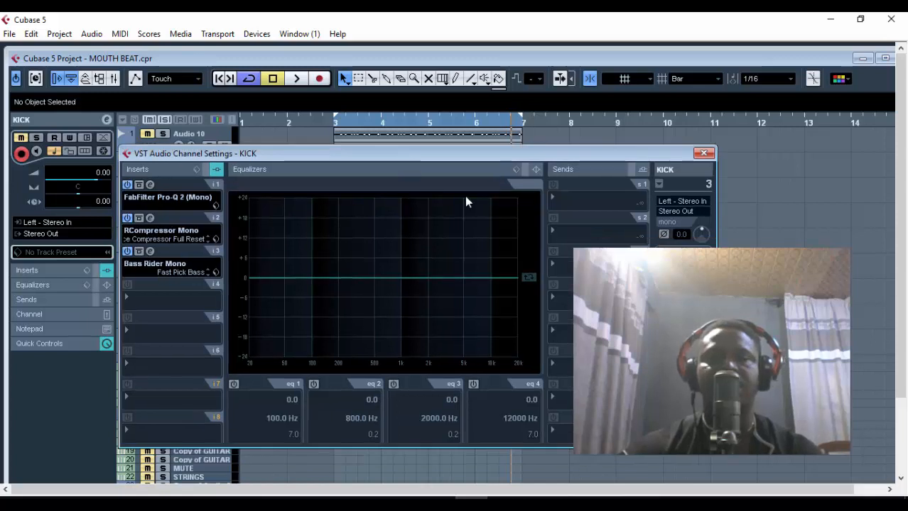
click(703, 154)
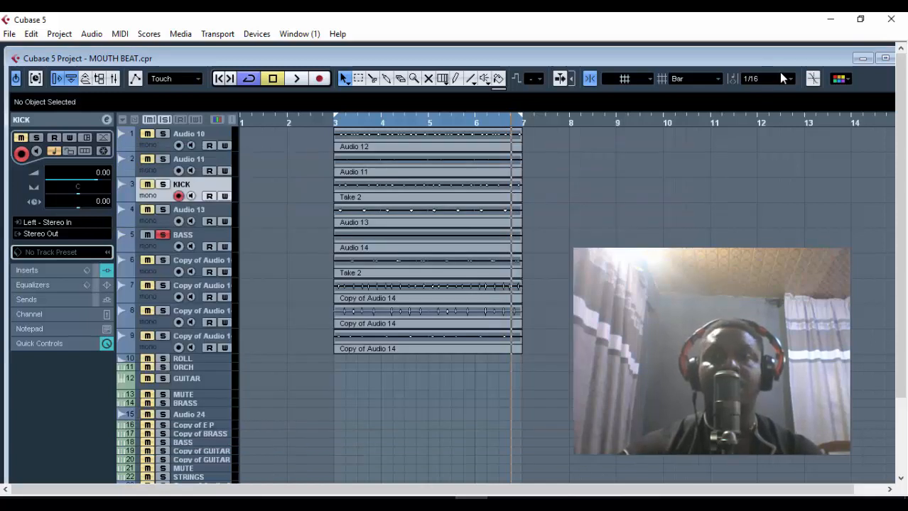
click(884, 58)
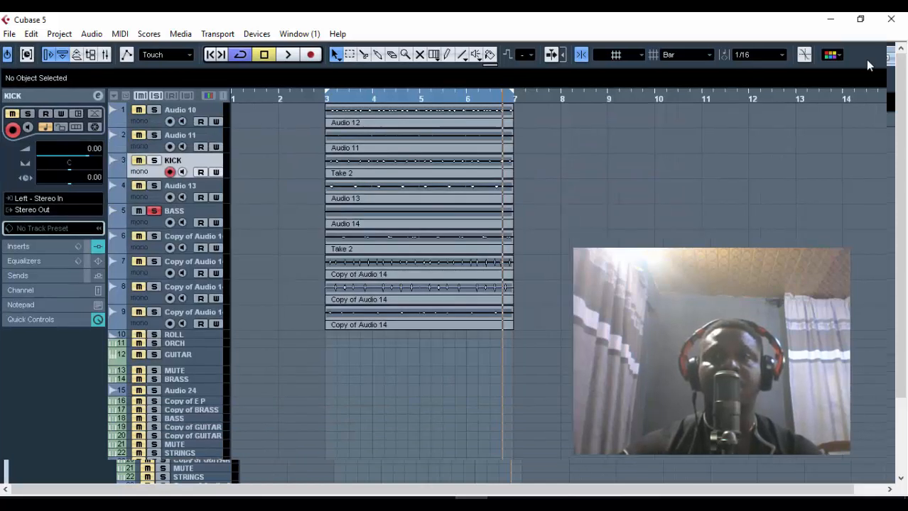
Load FabFilter Pro-Q 2, RCompressor Mono and Bass Rider Mono in the BASS track's first three insert slots and return to the full project view.
click(191, 212)
click(97, 96)
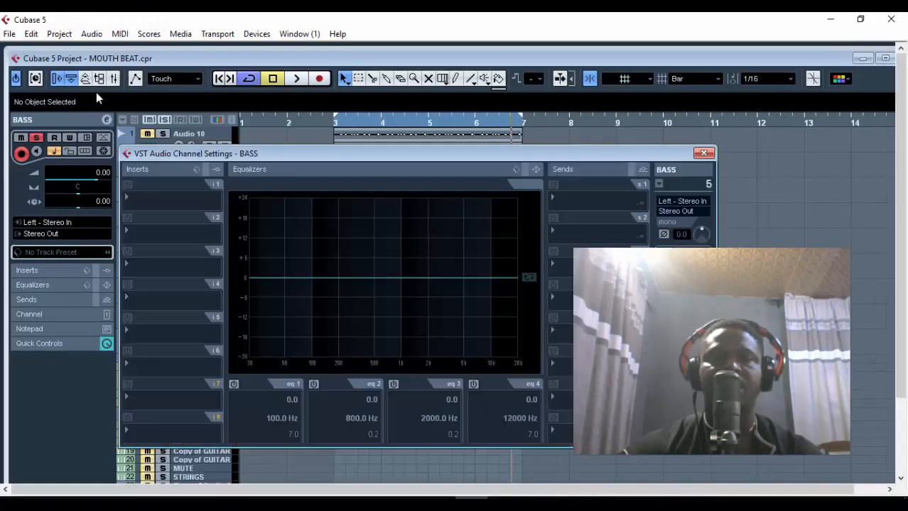
drag(494, 156, 486, 98)
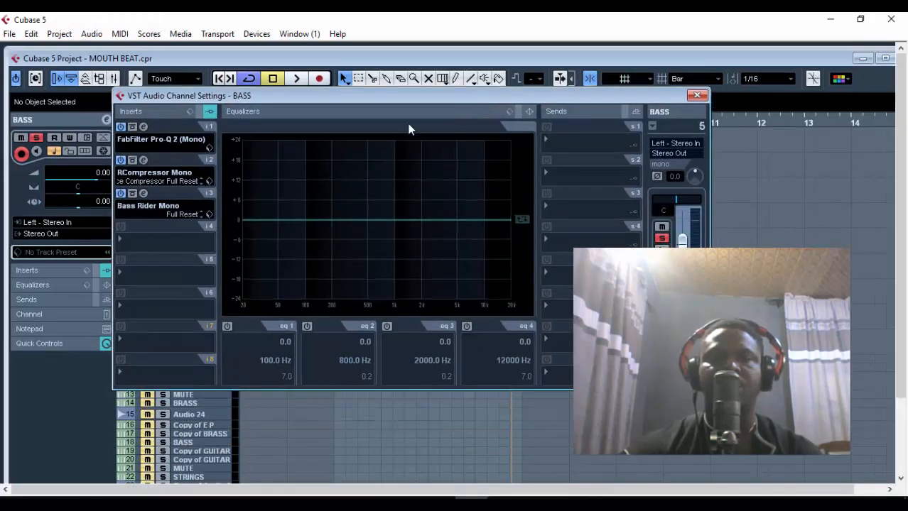
double_click(817, 56)
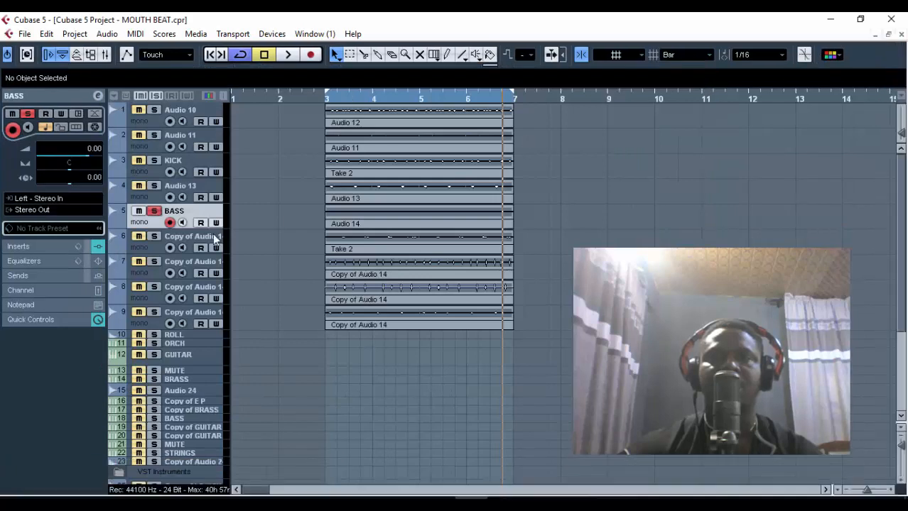
Audition the soloed BASS track from bar 3 while displaying its insert chain.
click(323, 98)
key(space)
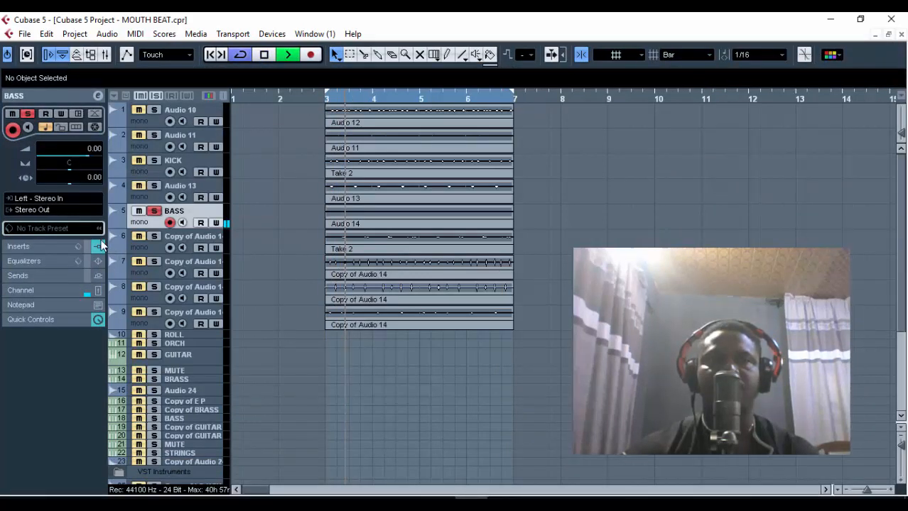
click(101, 242)
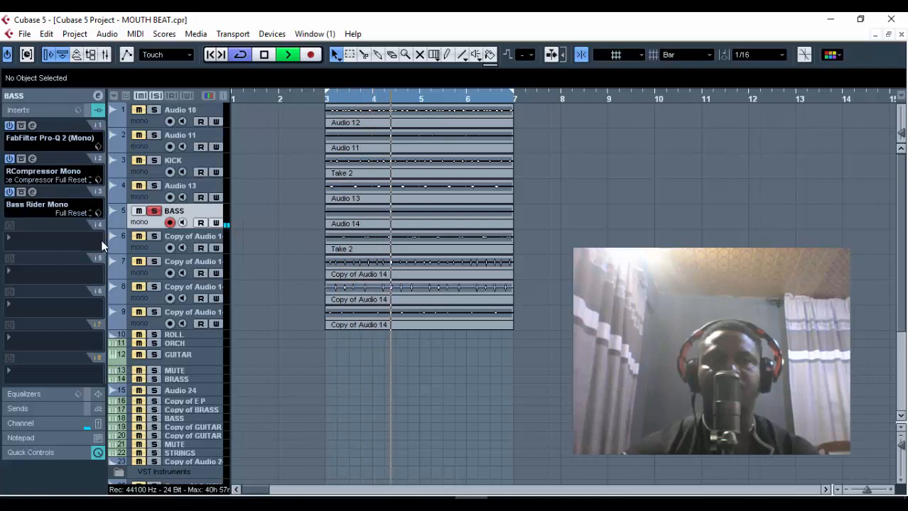
click(264, 55)
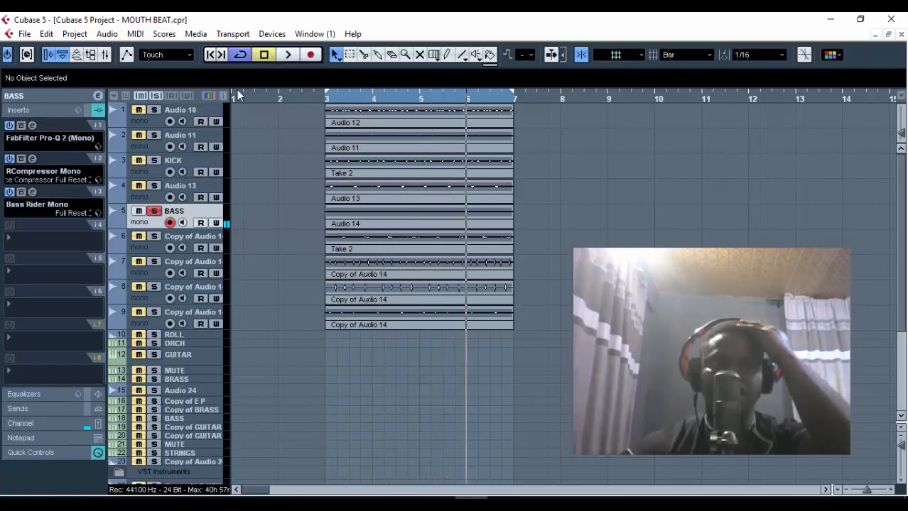
Try the Slow Fretless Rider preset on BASS's Bass Rider Mono insert, settle on Slow Finger Fun and audition it.
click(75, 212)
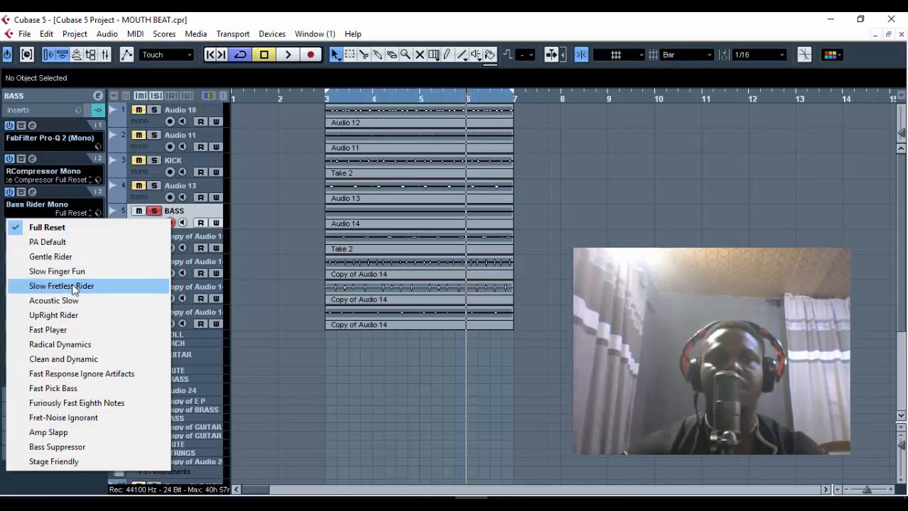
click(78, 286)
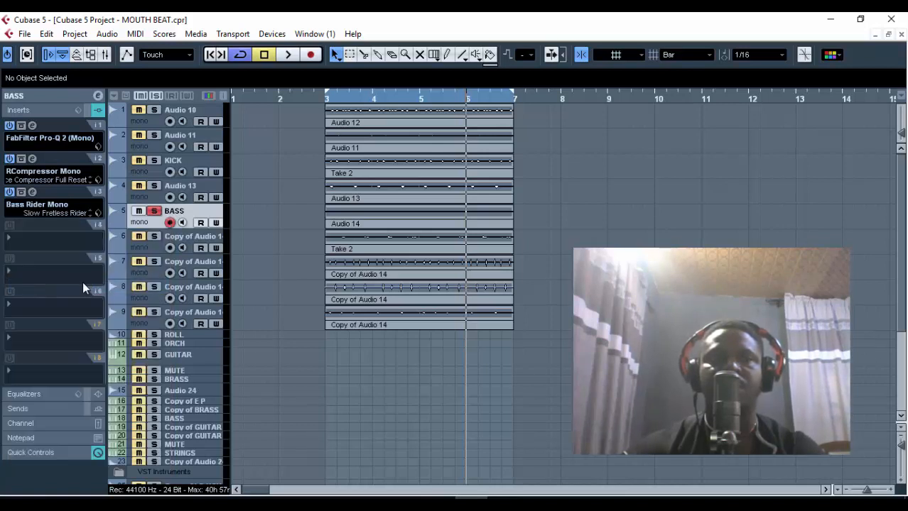
key(space)
click(39, 213)
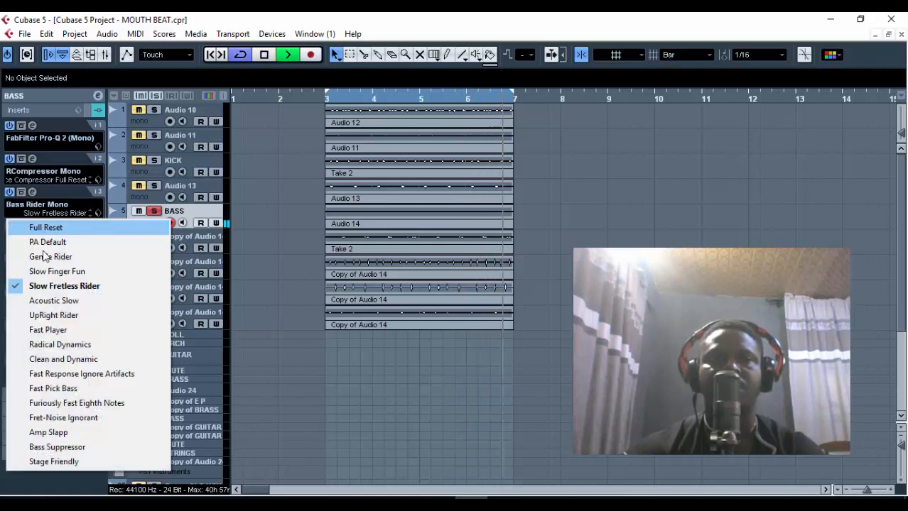
click(50, 270)
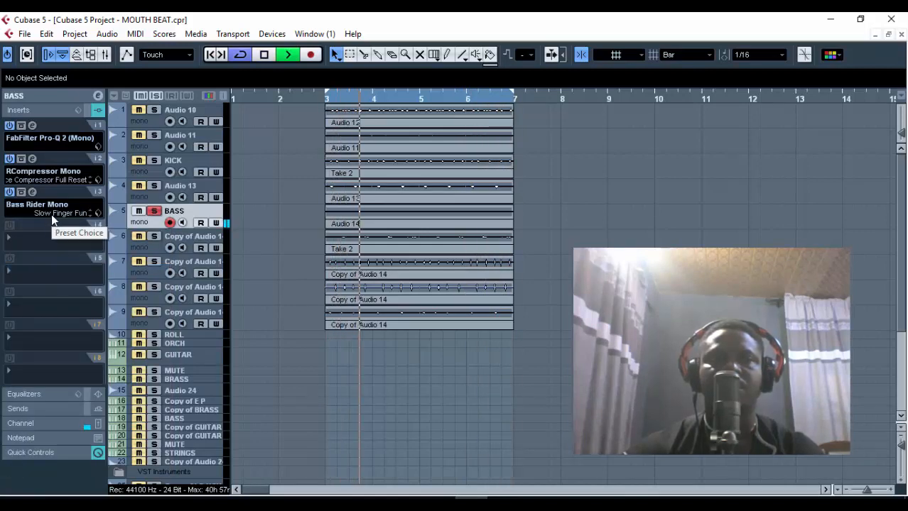
key(space)
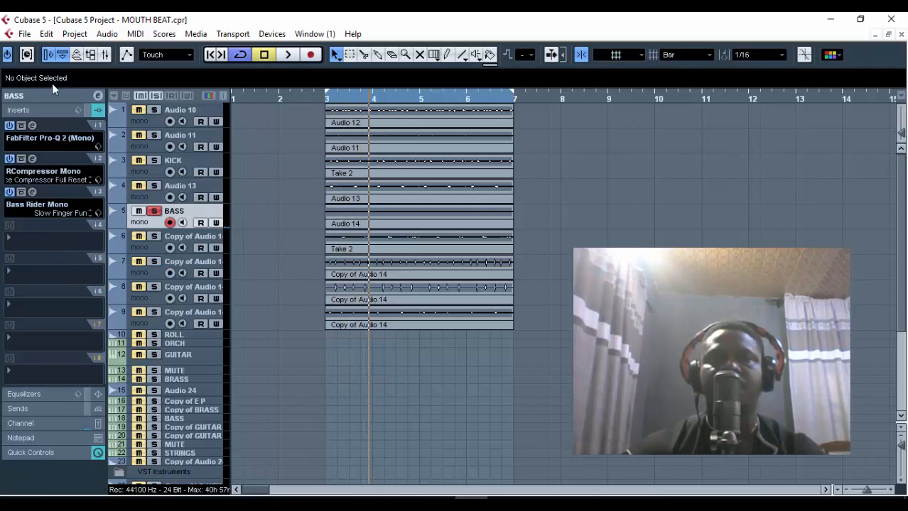
Solo KICK together with BASS and play both from bar 3.
click(69, 97)
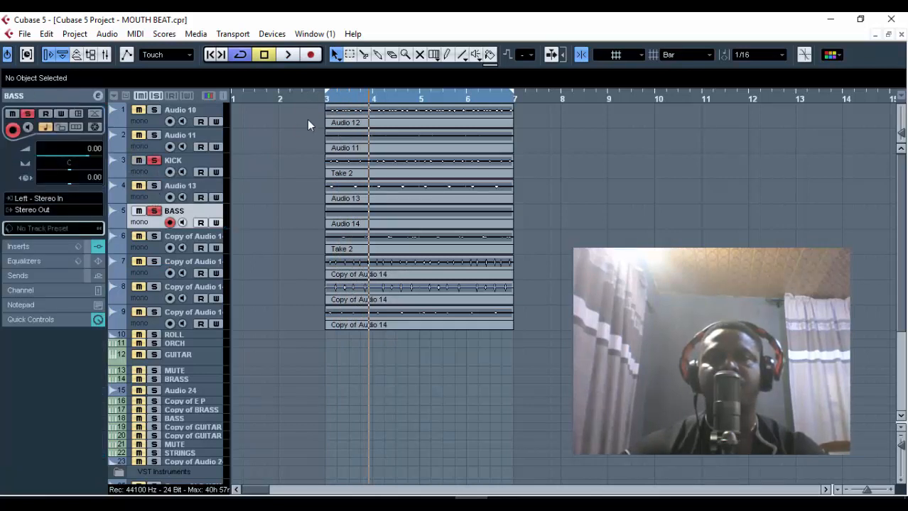
click(322, 100)
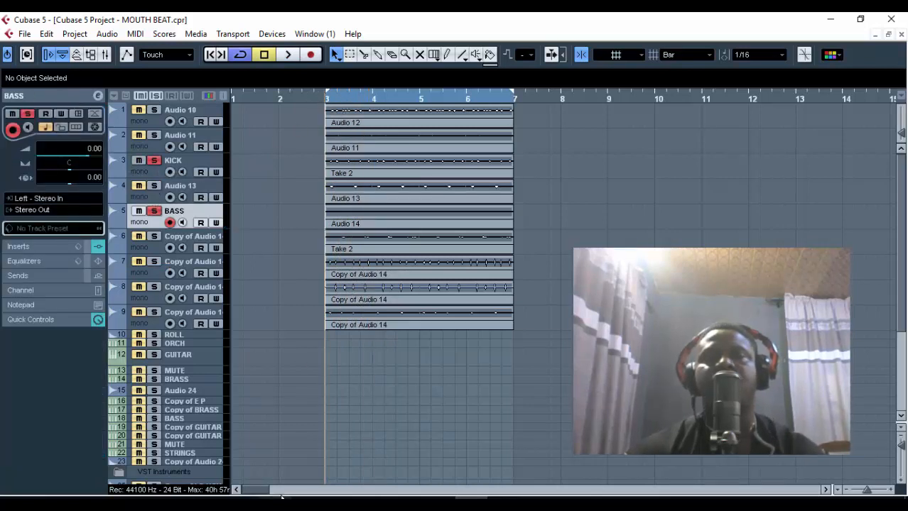
key(space)
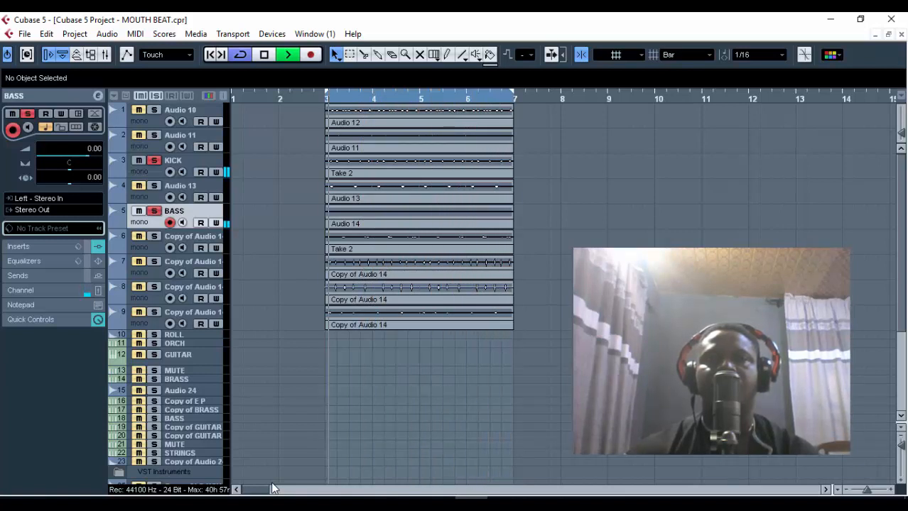
key(space)
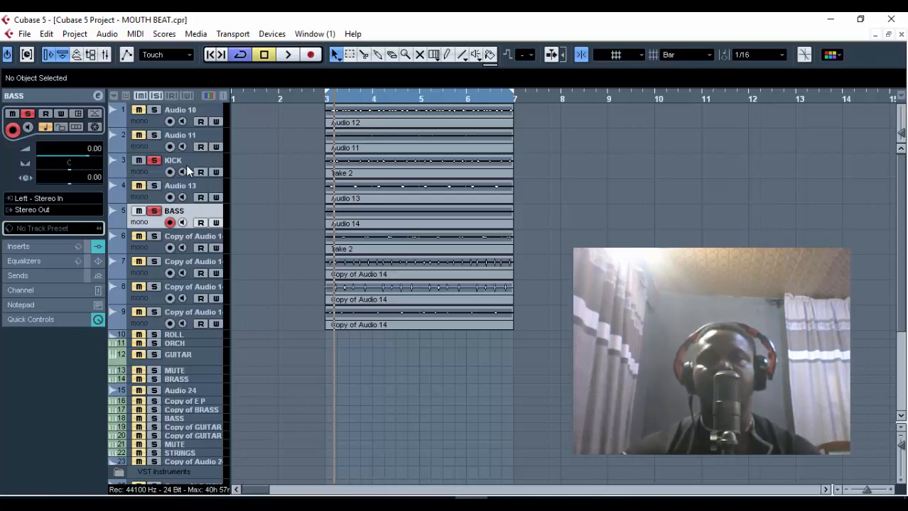
Insert Compressor with side-chain enabled in KICK's fourth slot and route BASS's first send to it at a level of 3.32.
click(190, 165)
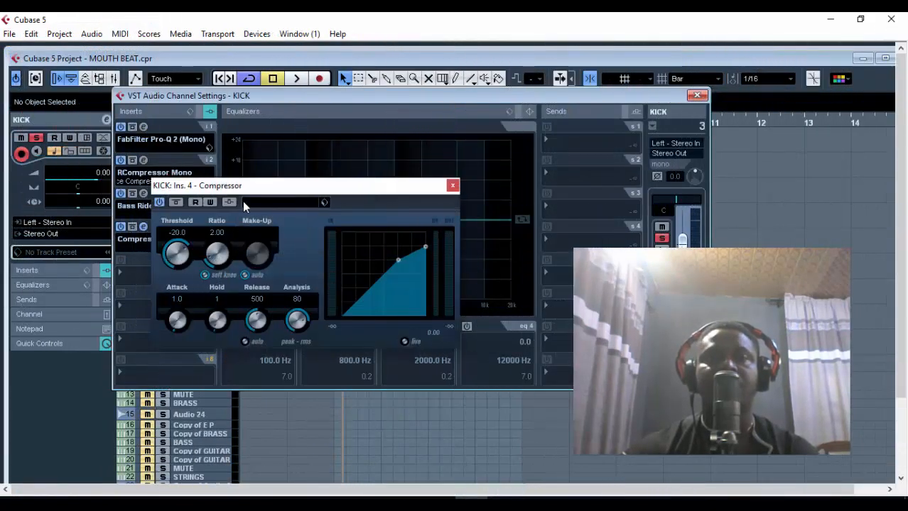
click(228, 202)
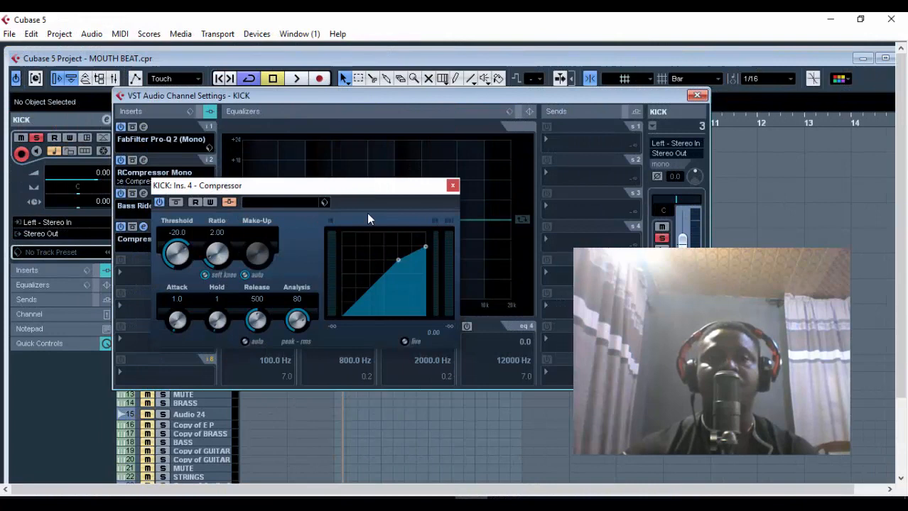
click(451, 186)
key(space)
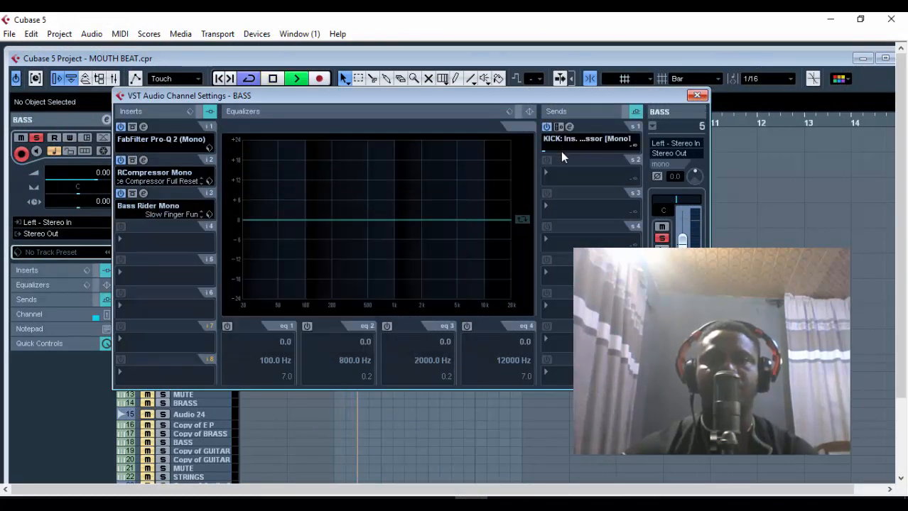
drag(561, 151, 626, 184)
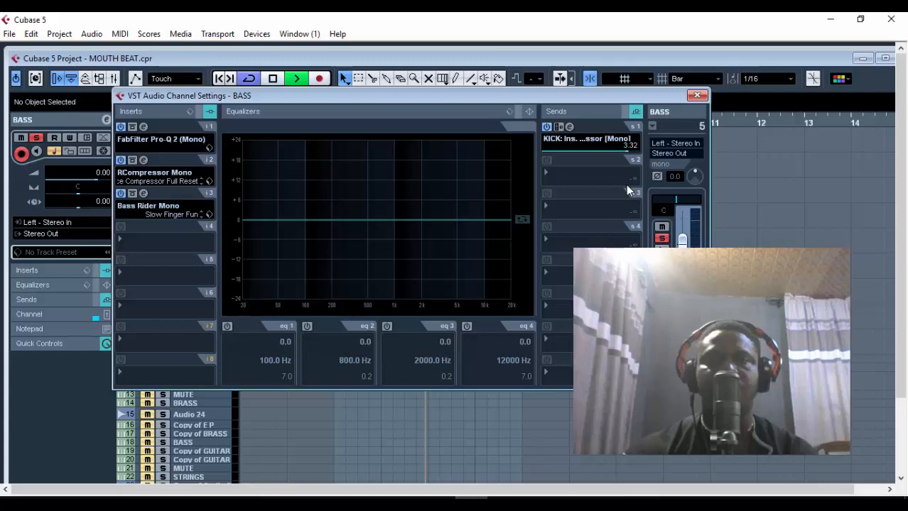
Set the KICK Compressor's threshold to -33.4 and ratio to 2.25 during playback, and close the plug-in and channel settings.
click(570, 126)
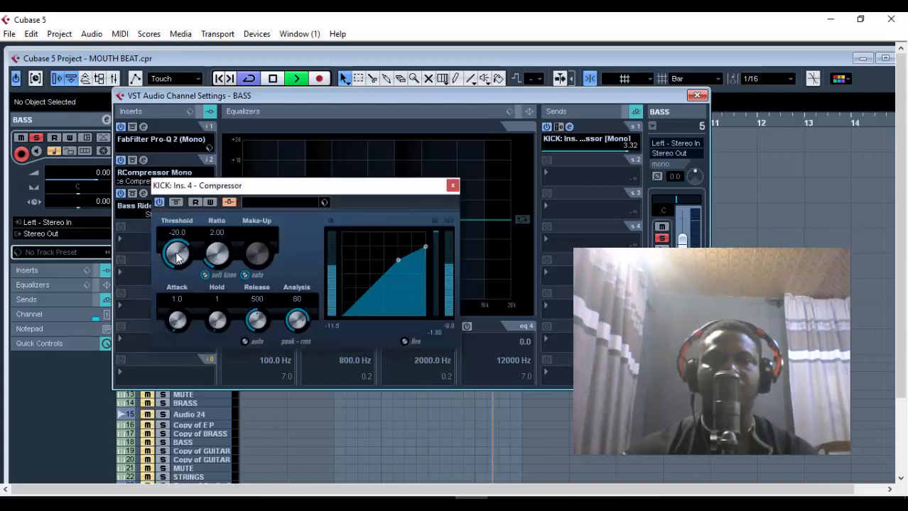
drag(181, 258, 194, 291)
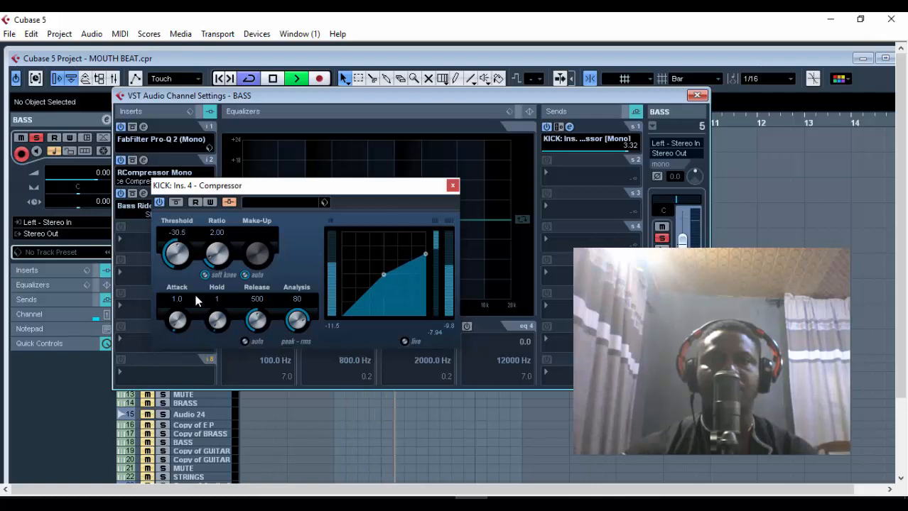
drag(177, 257, 178, 260)
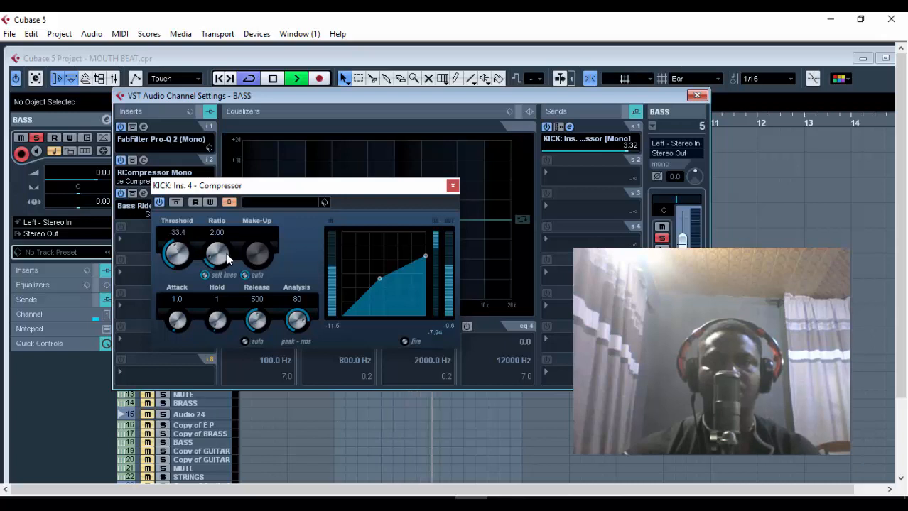
mouse_move(226, 250)
mouse_down()
mouse_move(224, 237)
mouse_move(220, 261)
mouse_up()
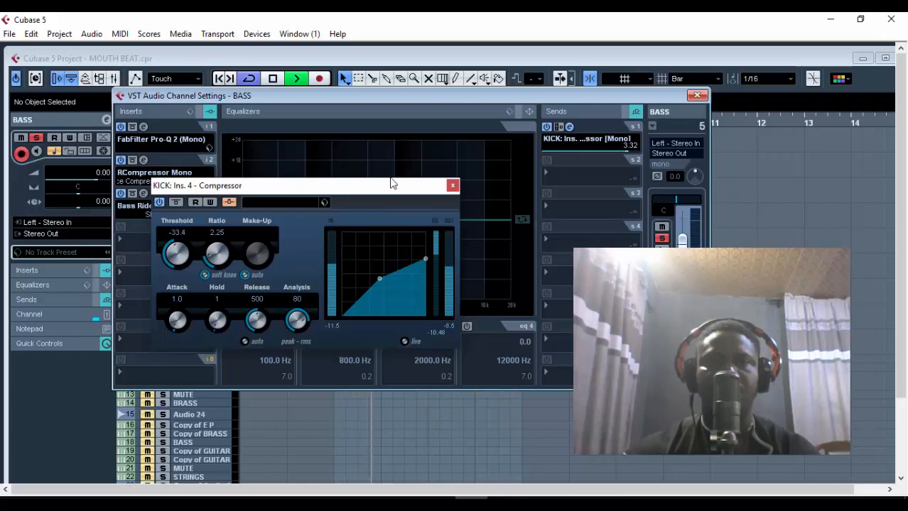
key(space)
click(452, 186)
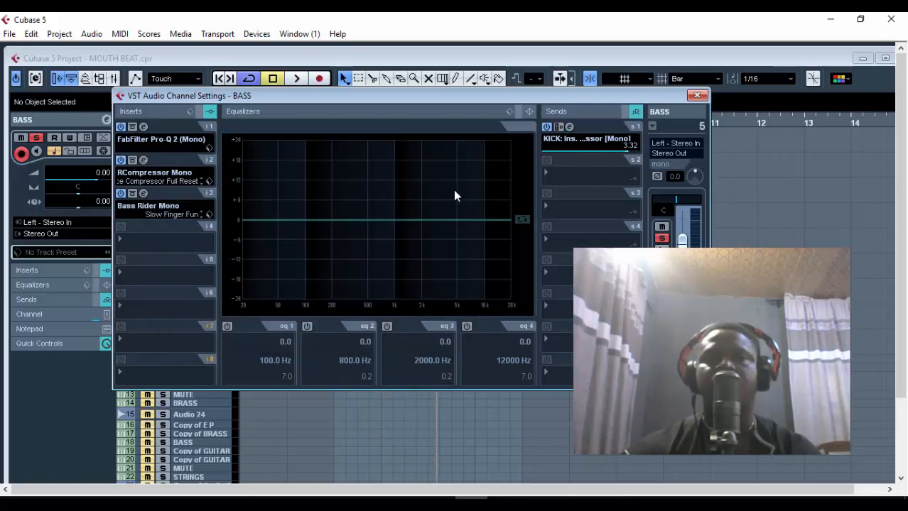
click(696, 95)
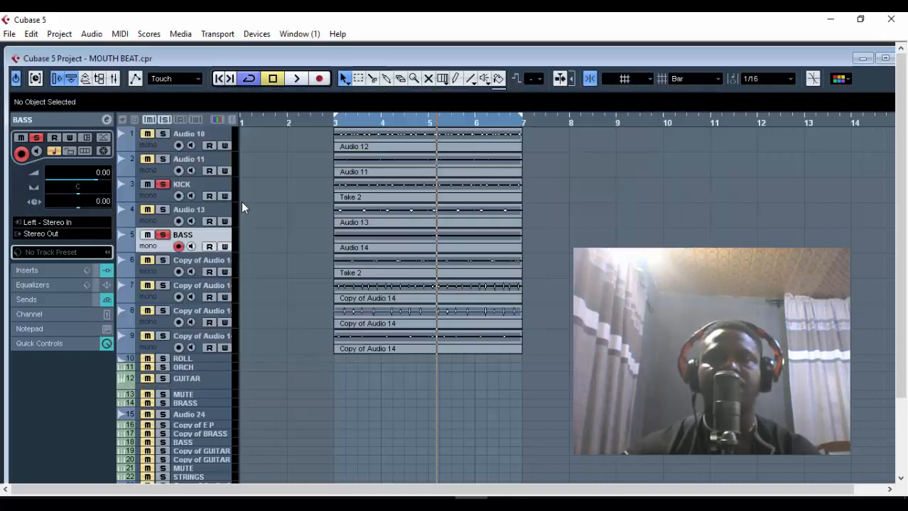
Solo Audio 10, Audio 11, KICK, Audio 13 and BASS together and play the loop from bar 3.
click(192, 195)
click(162, 159)
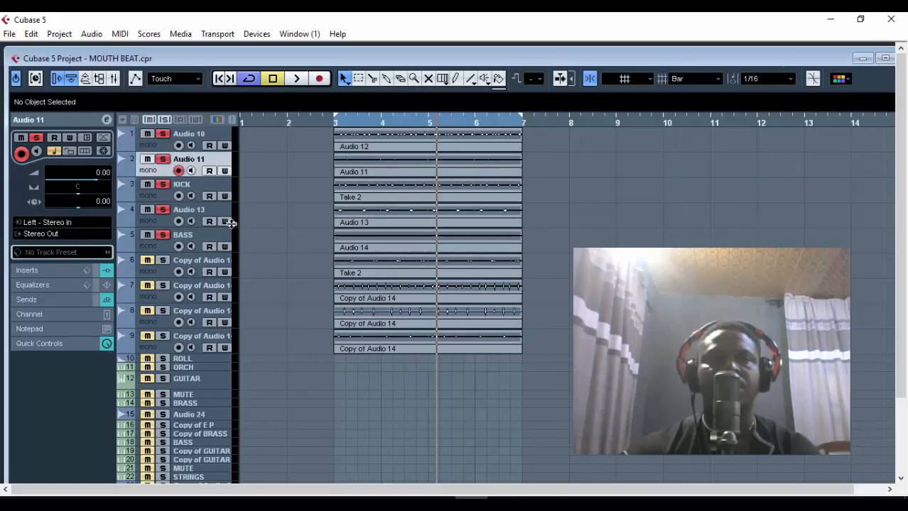
double_click(381, 56)
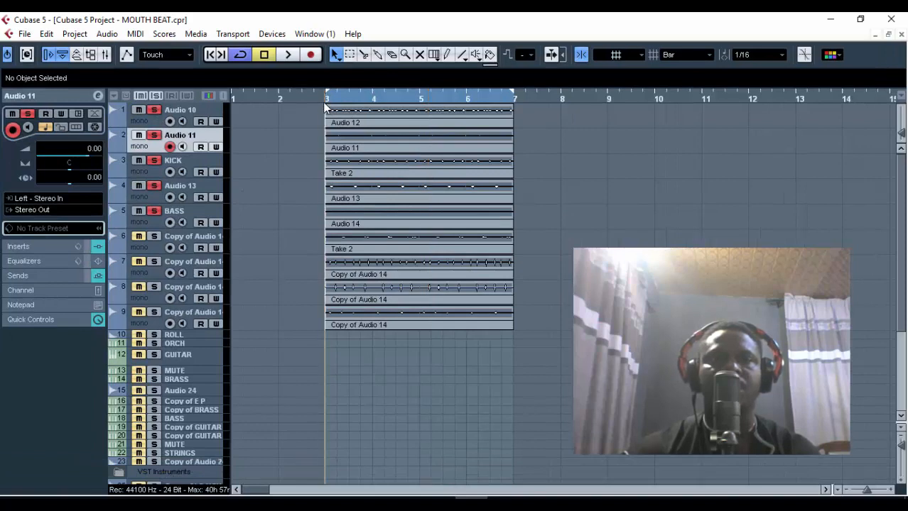
key(space)
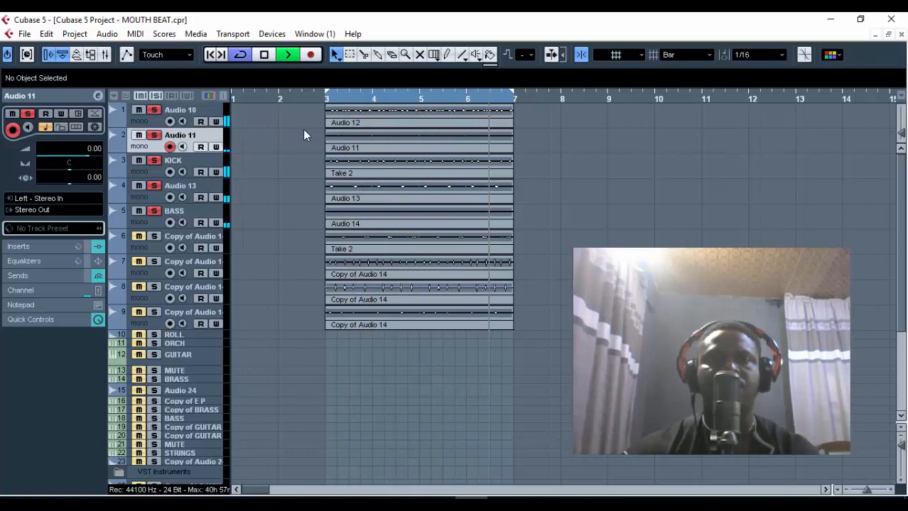
key(space)
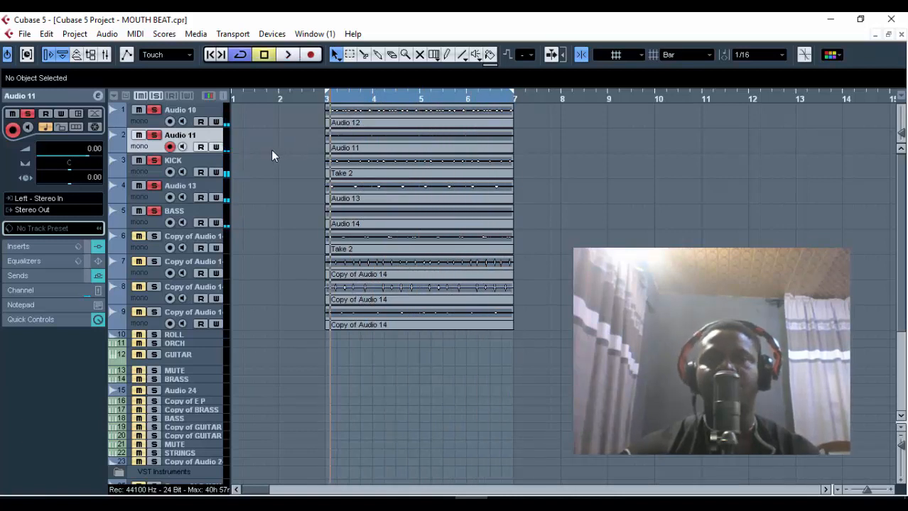
Solo only the Copy of Audio 14 track in row 6 and audition it.
click(156, 97)
click(156, 238)
click(205, 238)
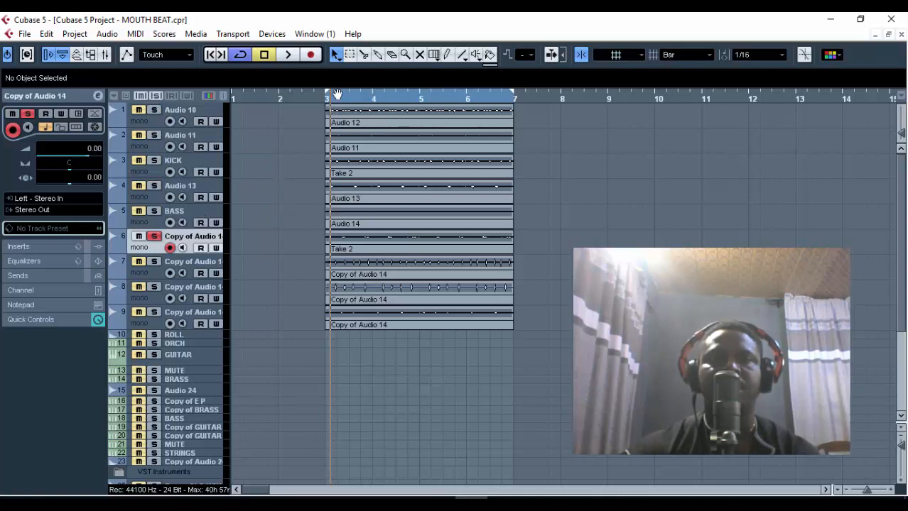
key(space)
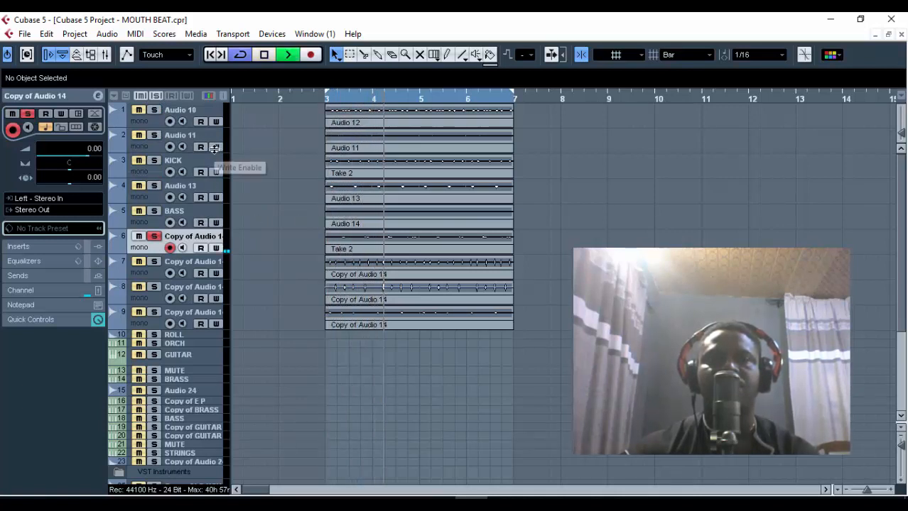
key(space)
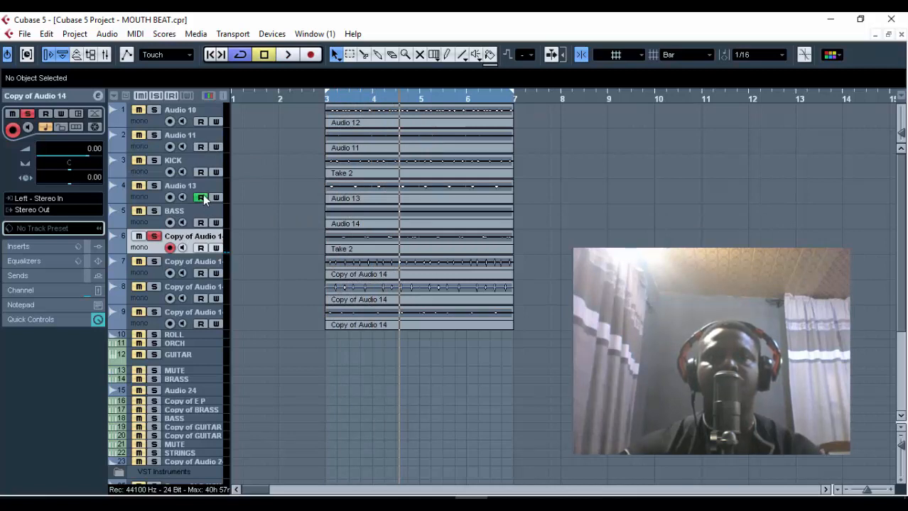
Rename the Audio 13 track to FX and review its inserts and sends in the channel settings.
double_click(185, 186)
text(FX)
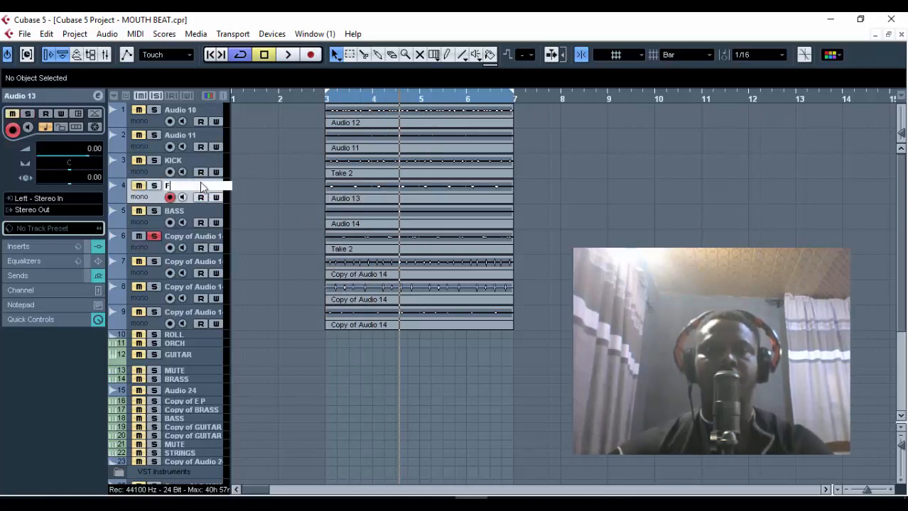
key(Return)
click(99, 96)
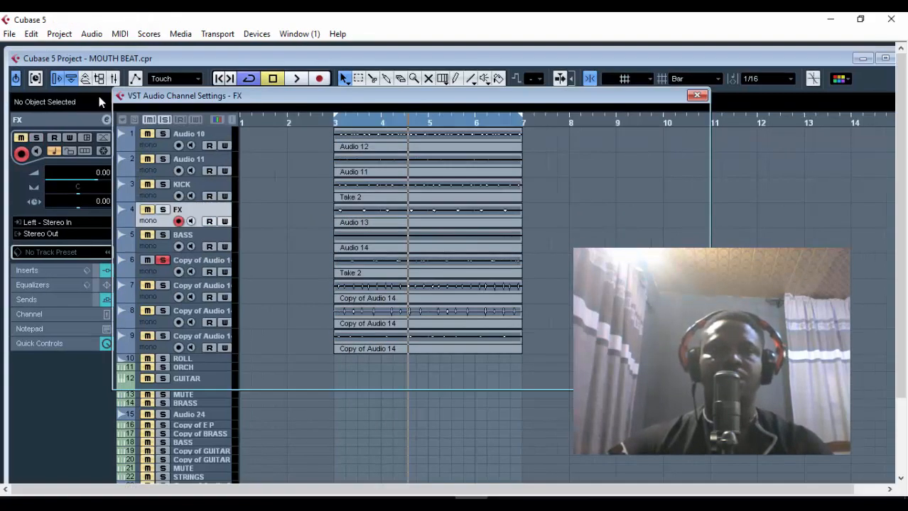
click(696, 95)
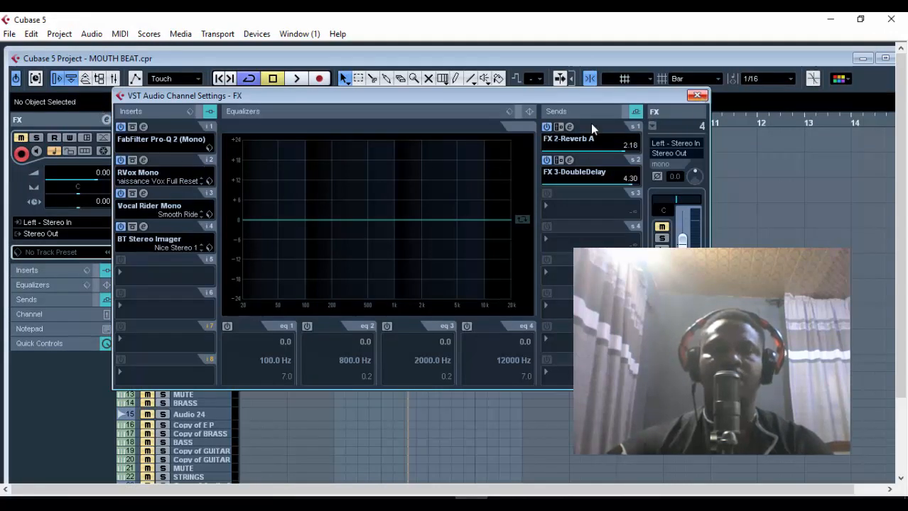
Copy the FX channel's inserts and sends to the Copy of Audio 14 channel in row 6 and close the channel settings.
click(207, 260)
click(106, 120)
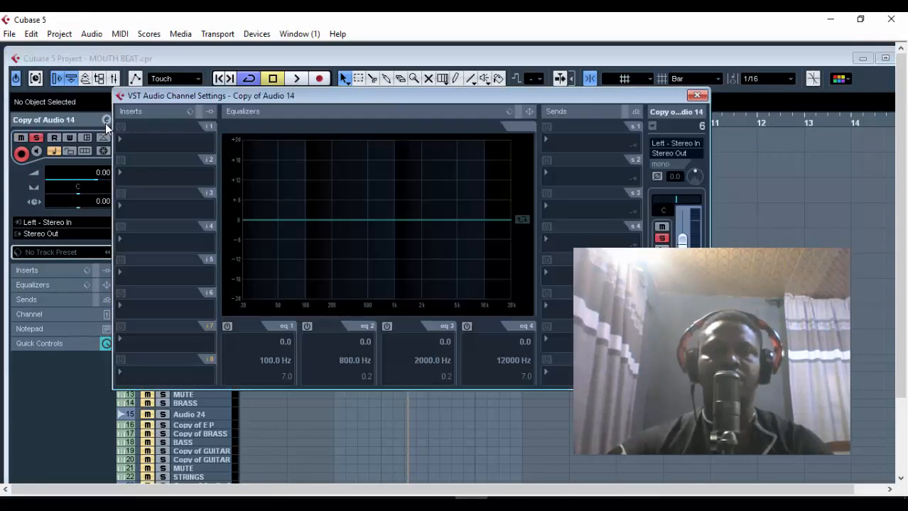
click(696, 95)
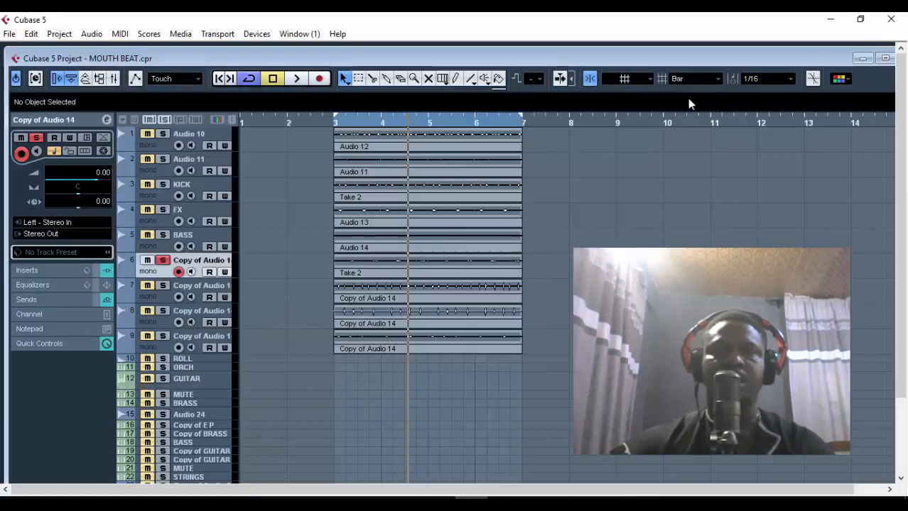
Play the loop from bar 3 and solo the FX 2-Reverb A and FX 3-DoubleDelay channels with the row 6 track.
click(331, 123)
key(space)
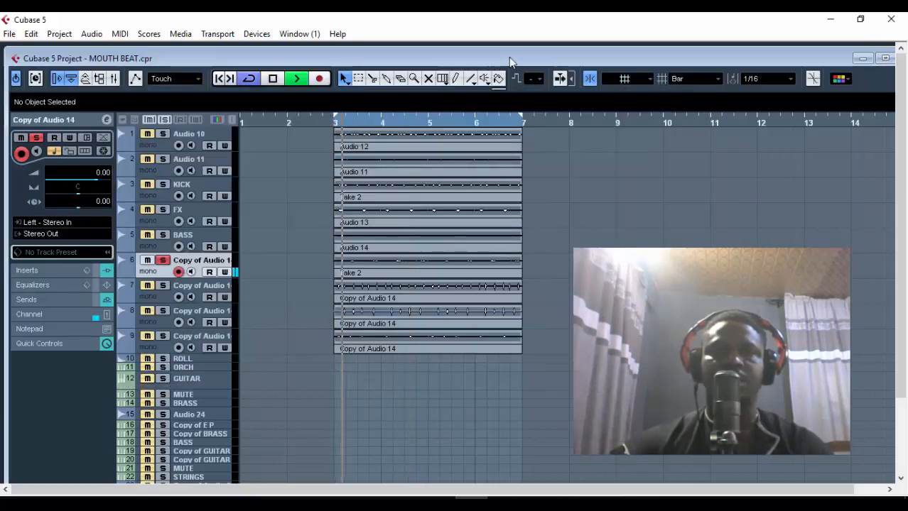
double_click(509, 57)
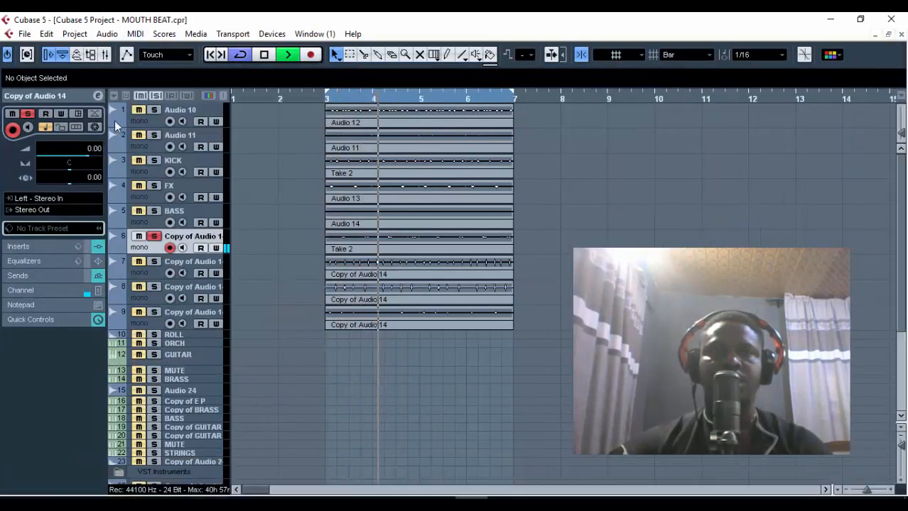
scroll(282, 216, down, 5)
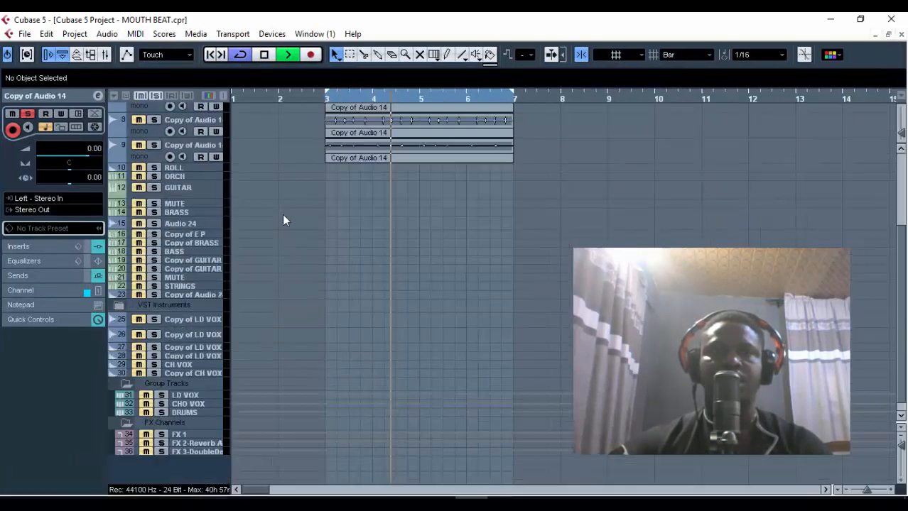
click(162, 444)
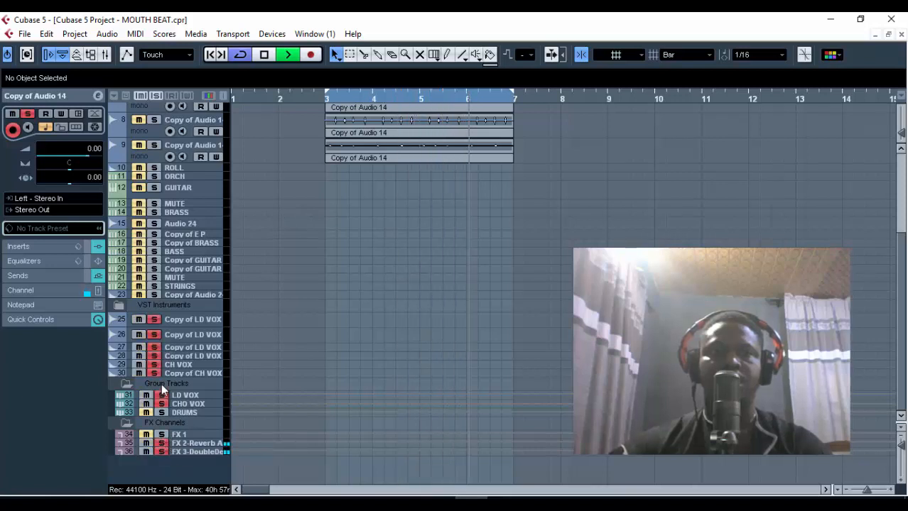
Mute Audio 10 and Audio 11, and audition the row 6 track on its own and together with FX.
scroll(245, 221, up, 5)
click(139, 135)
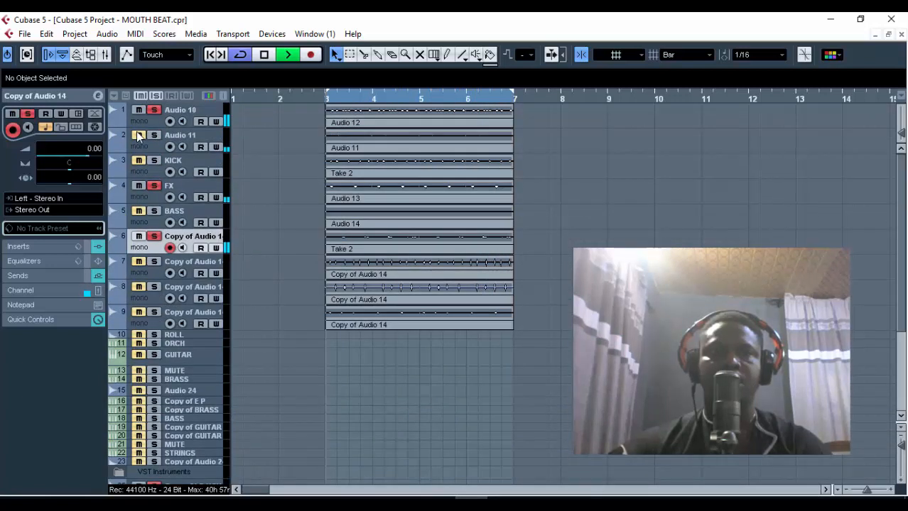
key(space)
click(139, 110)
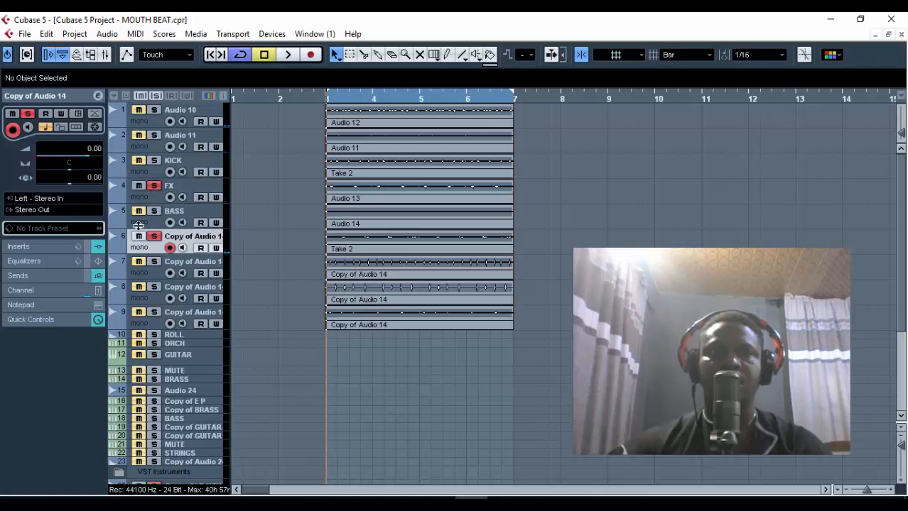
key(space)
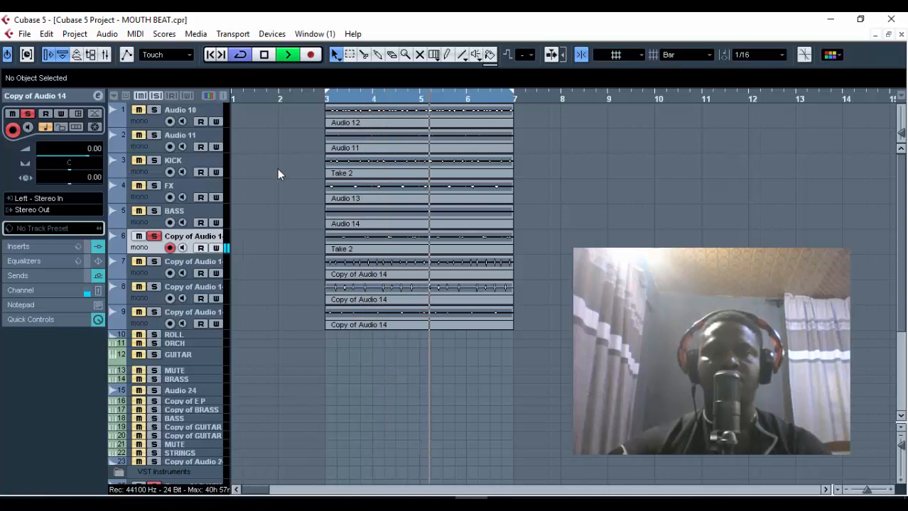
click(156, 186)
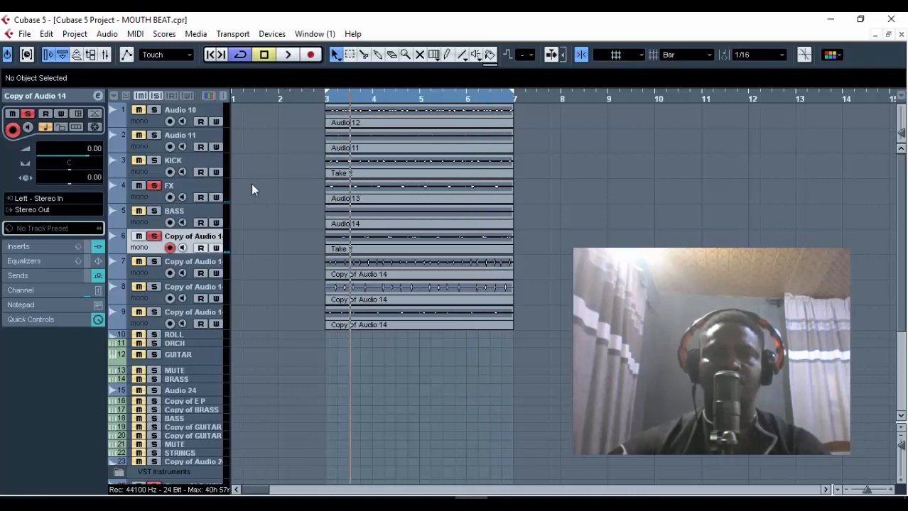
Rename the Copy of Audio 14 track in row 6 to FX 2.
double_click(210, 240)
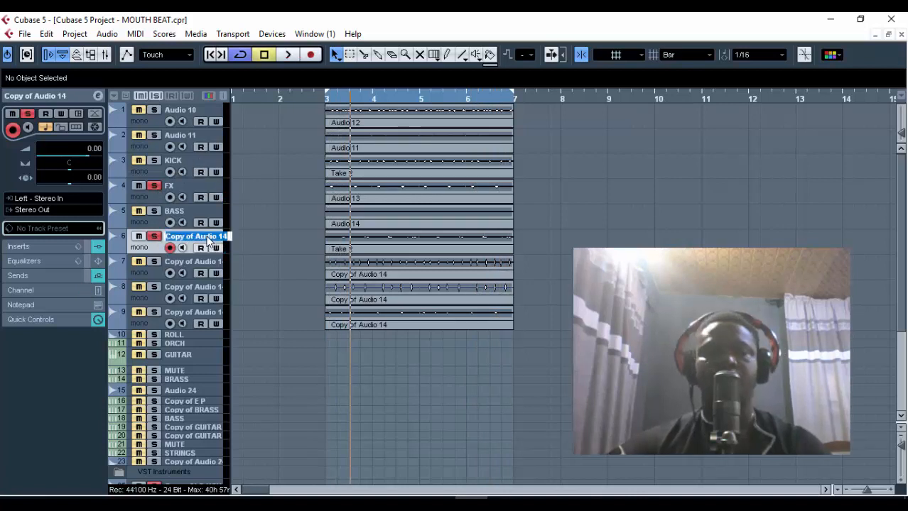
text(FX 2)
key(Return)
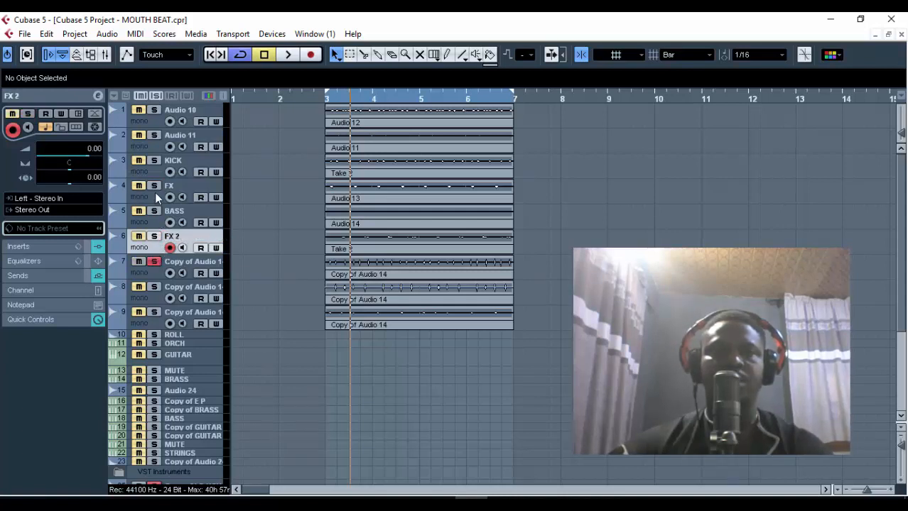
Audition the soloed Copy of Audio 14 track in row 7 and rename it SD.
key(space)
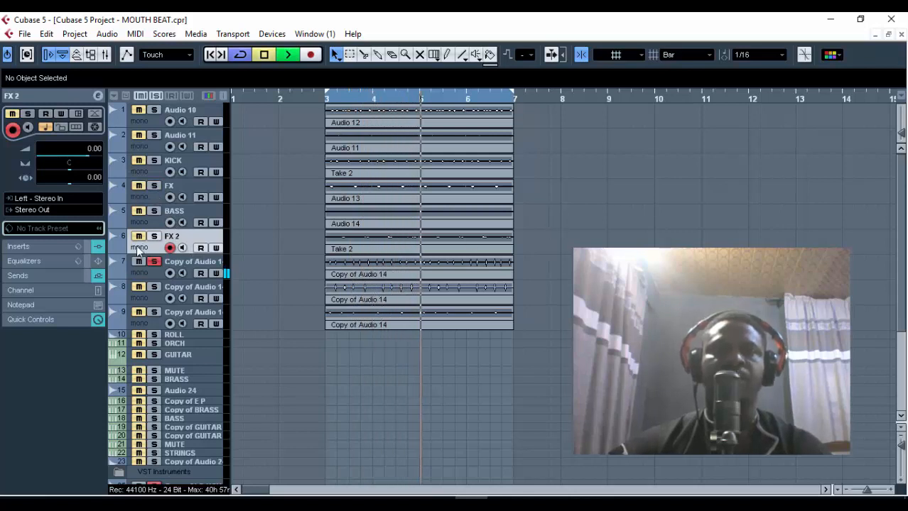
key(space)
click(178, 265)
double_click(189, 264)
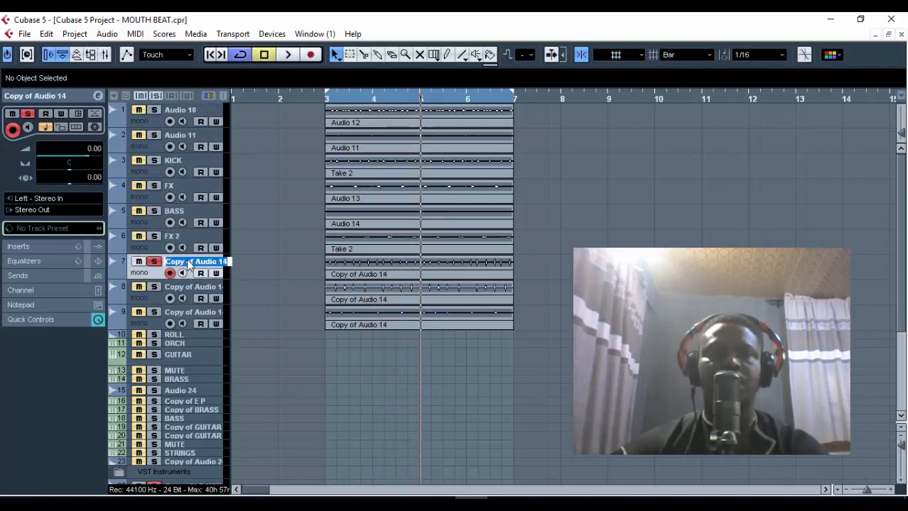
text(SD)
key(Return)
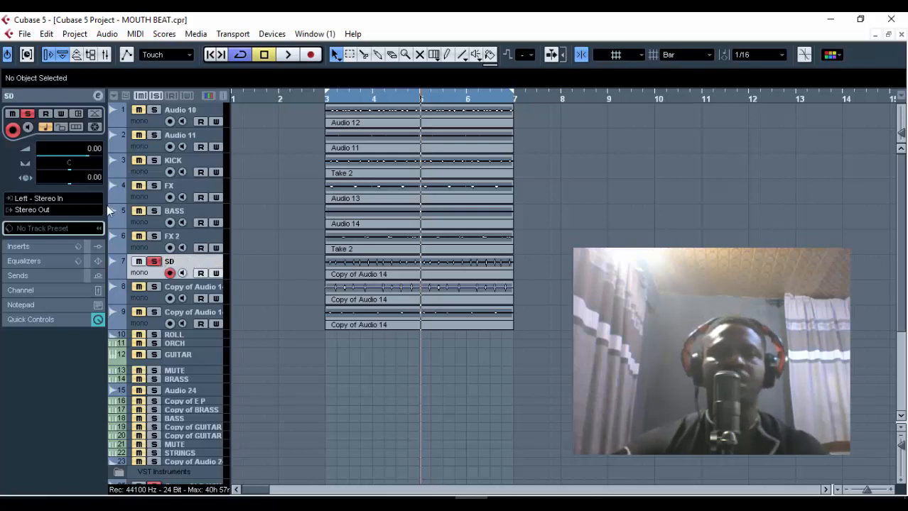
Load FabFilter Pro-Q 2 (Mono) into the first insert slot of the SD channel.
click(99, 95)
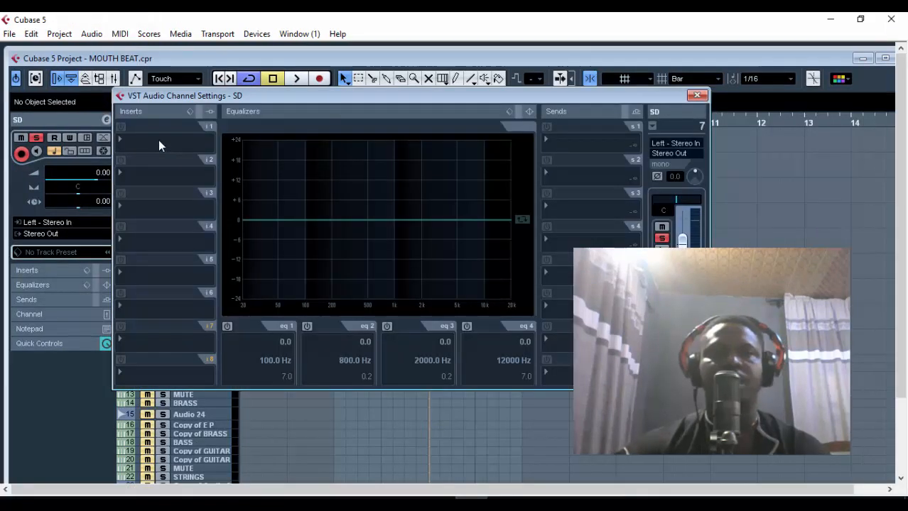
click(160, 142)
mouse_move(213, 162)
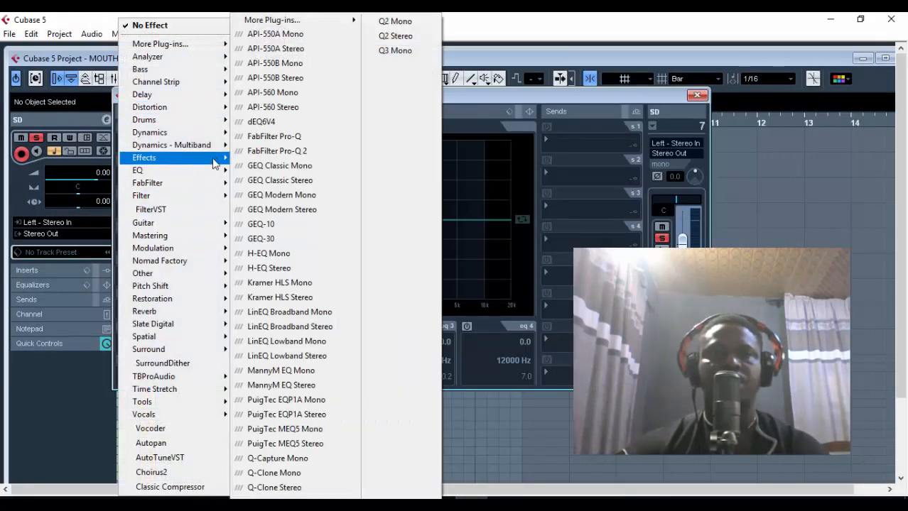
mouse_move(220, 183)
mouse_move(281, 186)
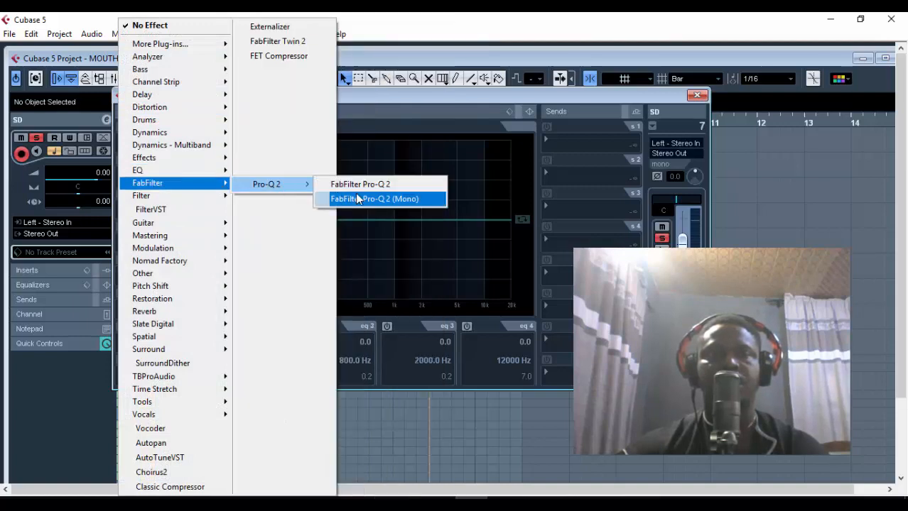
click(378, 199)
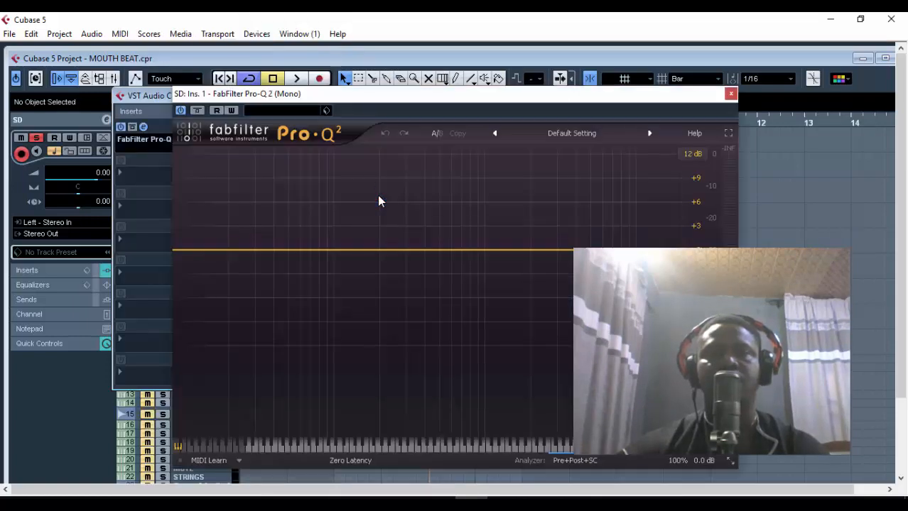
drag(419, 97, 365, 61)
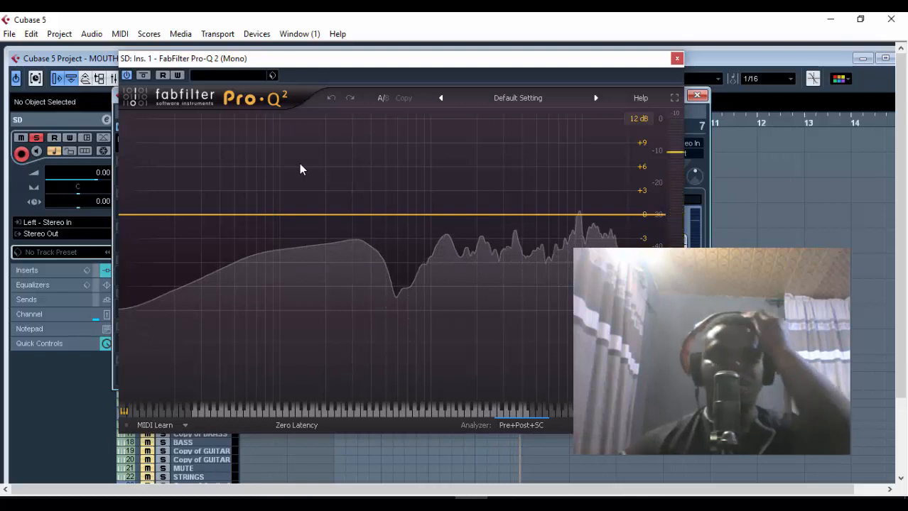
Add a Low Cut band with a 48 dB/oct slope to the SD equalizer and set its frequency to 892.02 Hz.
click(240, 215)
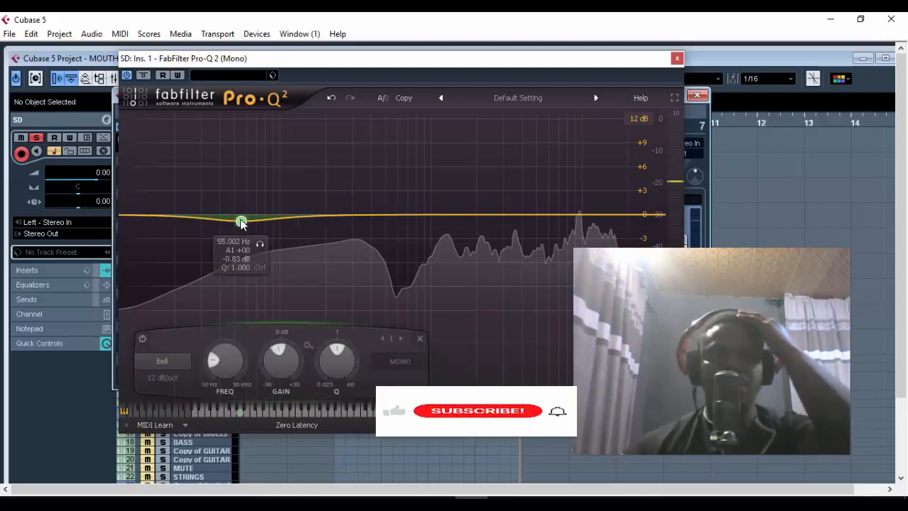
right_click(241, 220)
click(241, 225)
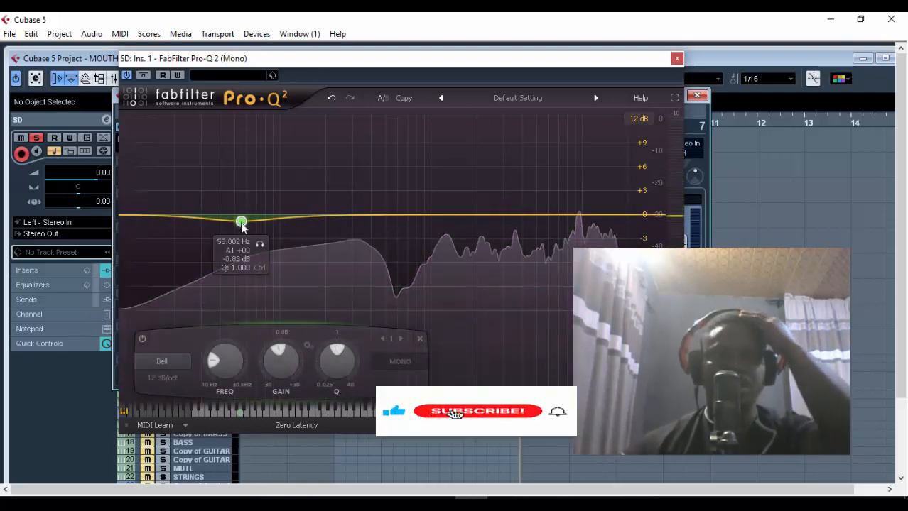
click(181, 363)
click(193, 409)
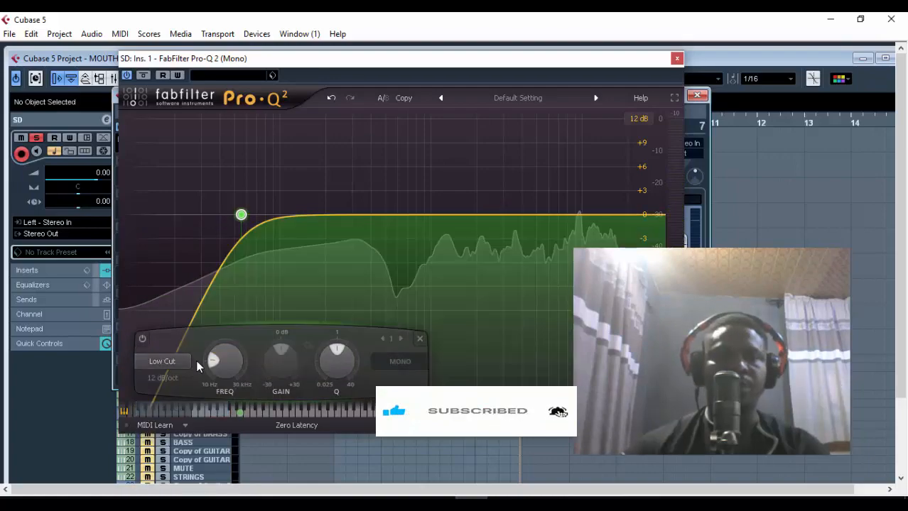
click(171, 377)
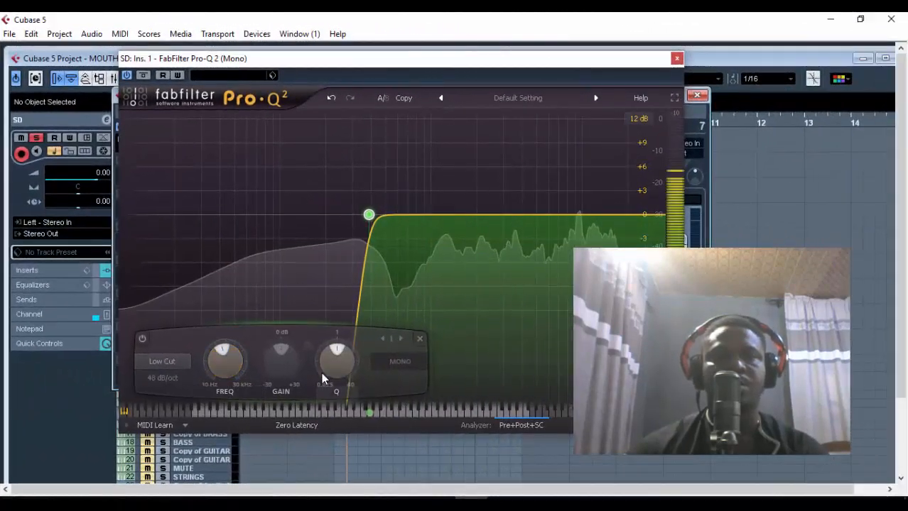
mouse_move(324, 367)
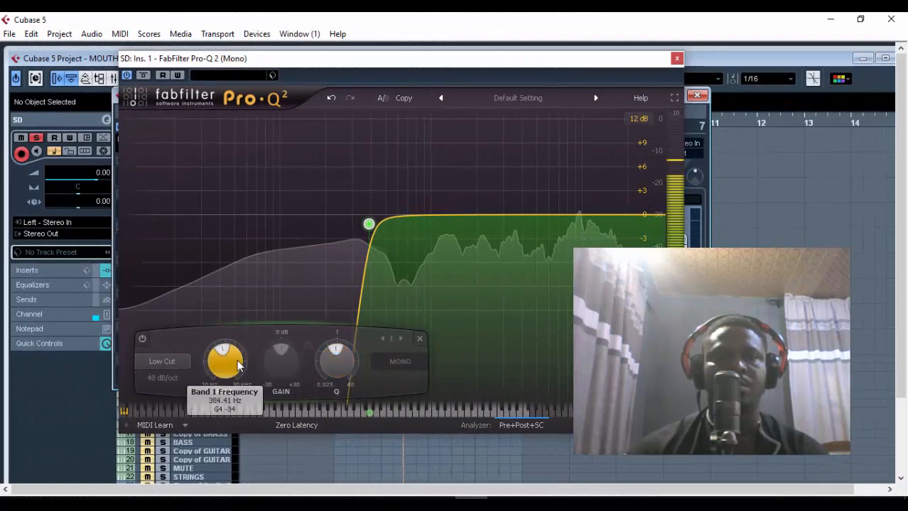
drag(240, 368, 239, 366)
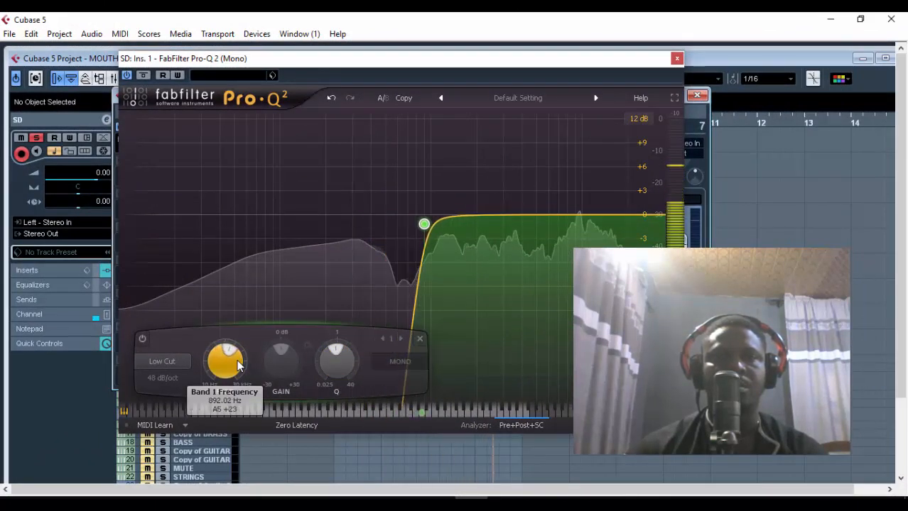
Add a bell band at 4063.9 Hz with Q 2.709, lower its gain to about -2.5 dB, and close the equalizer.
drag(498, 216, 501, 186)
drag(556, 360, 556, 355)
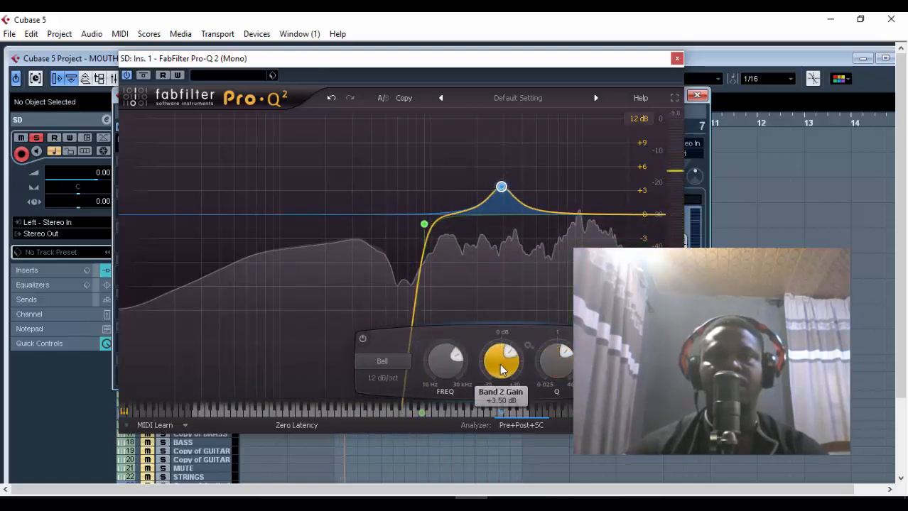
scroll(500, 366, up, 9)
scroll(500, 365, down, 3)
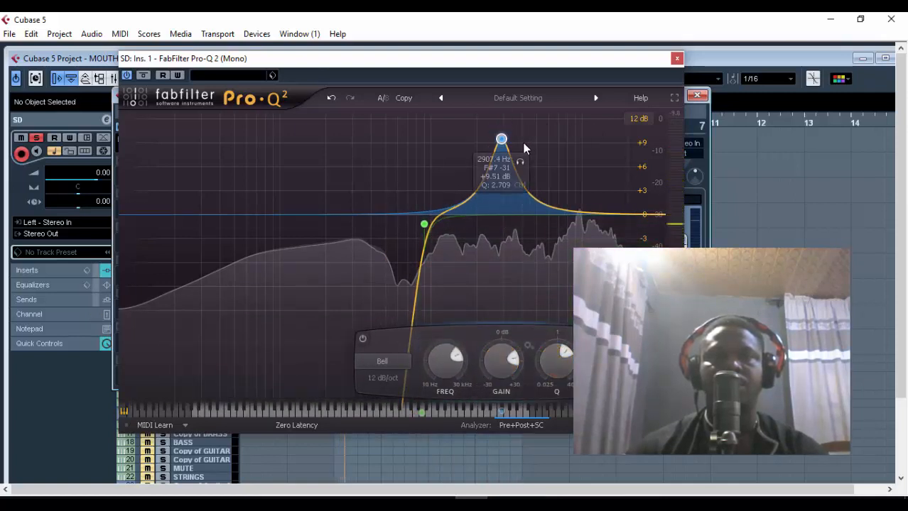
mouse_move(520, 166)
mouse_down()
mouse_move(548, 177)
mouse_move(506, 162)
mouse_move(583, 191)
mouse_move(521, 166)
mouse_move(546, 174)
mouse_up()
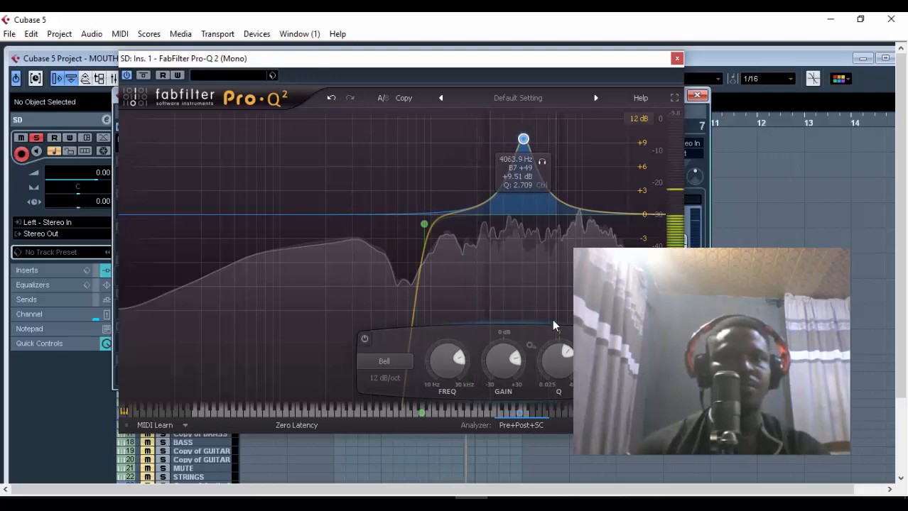
scroll(514, 357, down, 10)
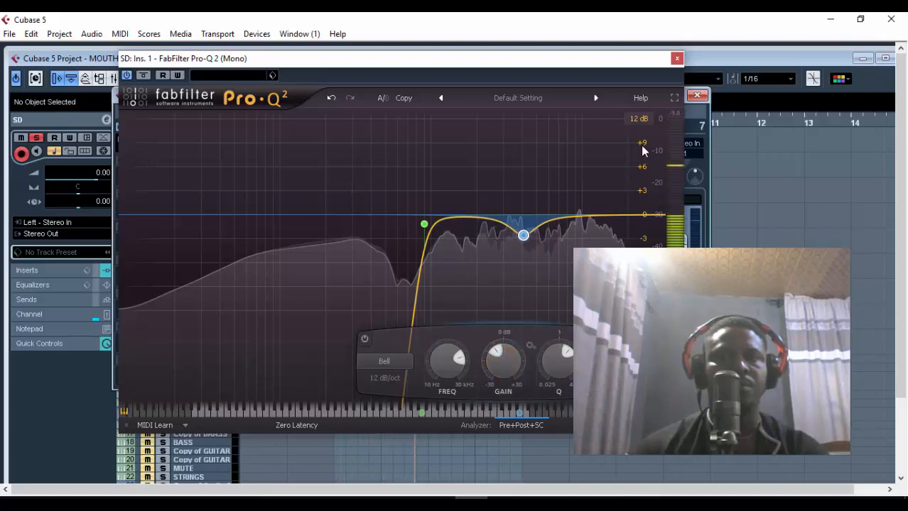
click(676, 59)
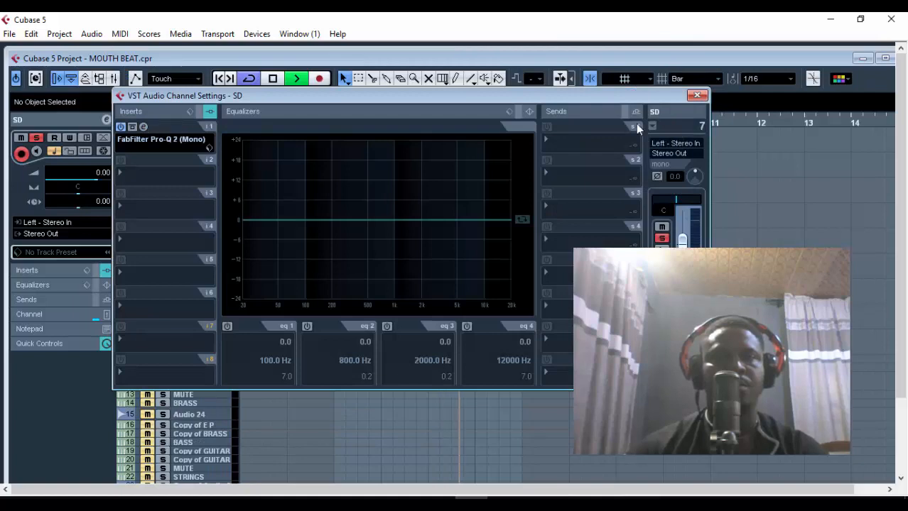
Audition the SD track and load RCompressor Mono into the second insert slot of its channel.
click(144, 175)
click(394, 98)
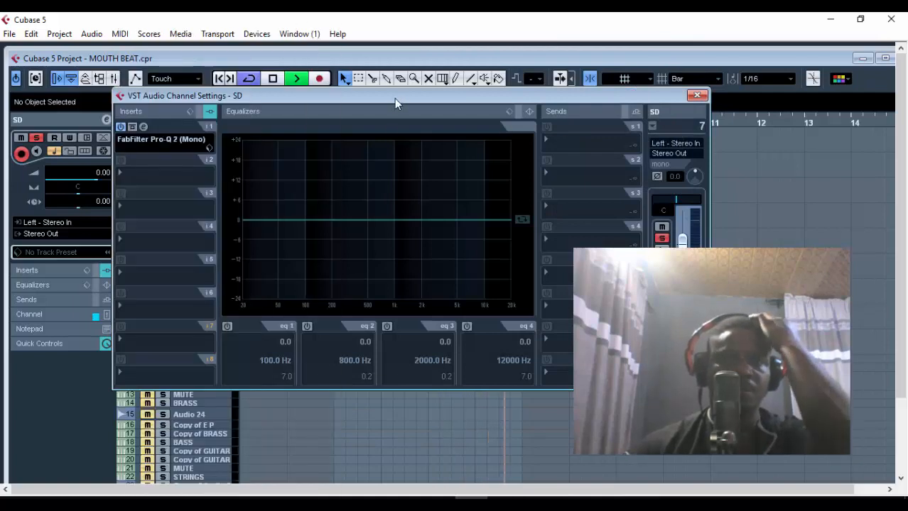
key(space)
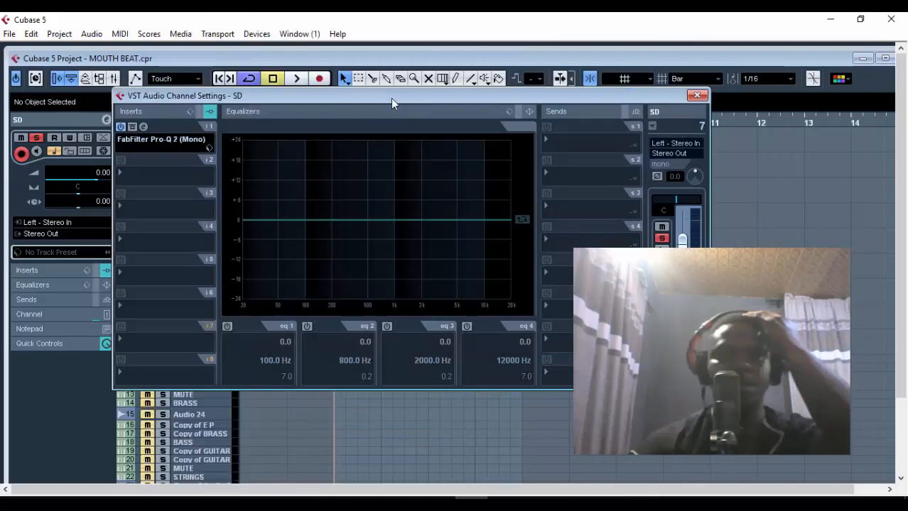
key(space)
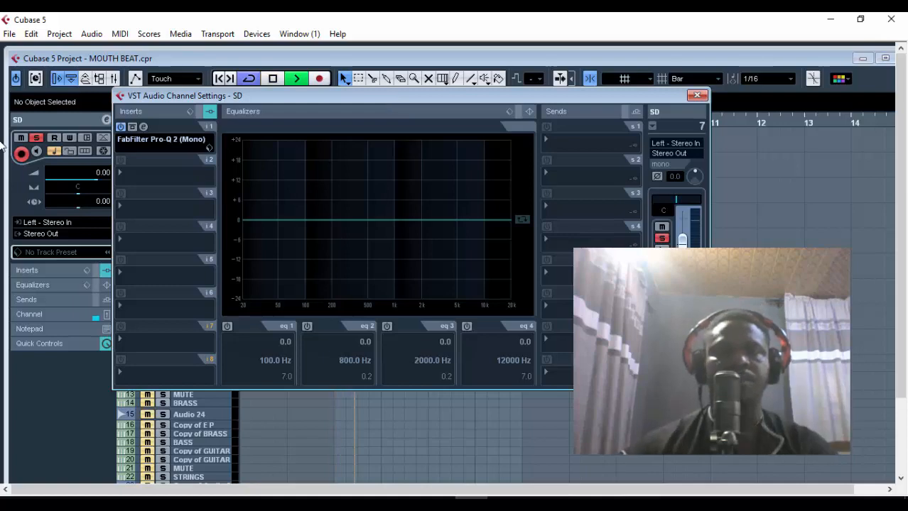
click(178, 176)
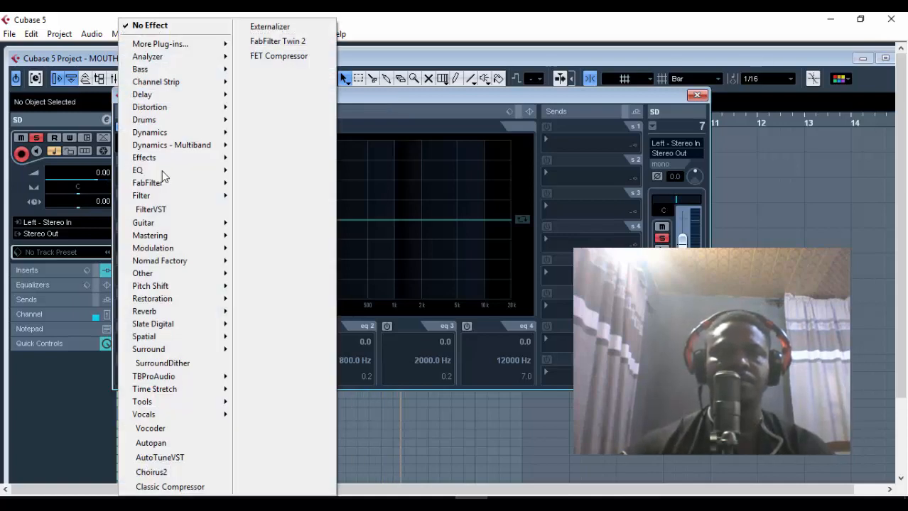
mouse_move(213, 132)
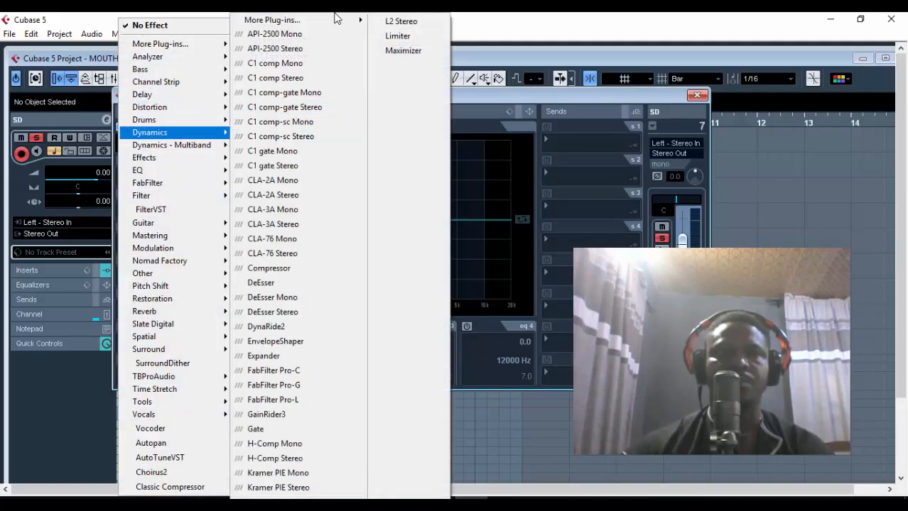
mouse_move(338, 23)
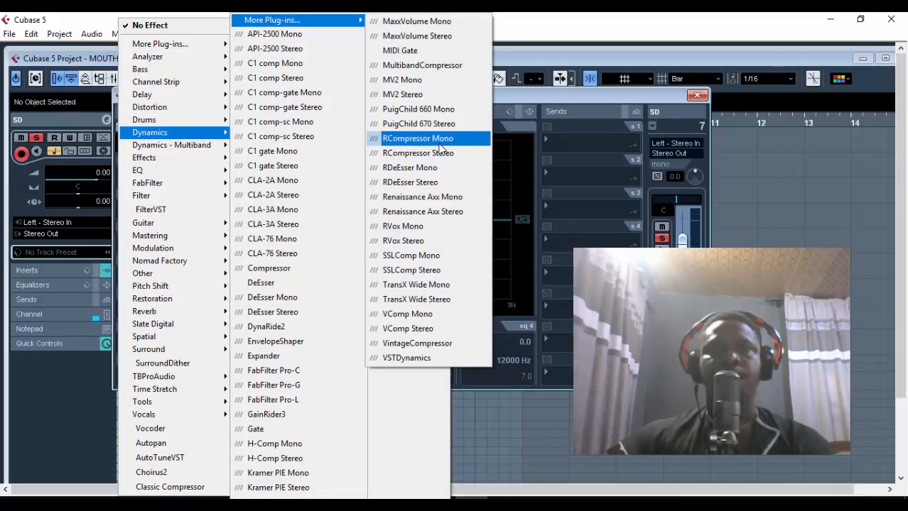
click(439, 142)
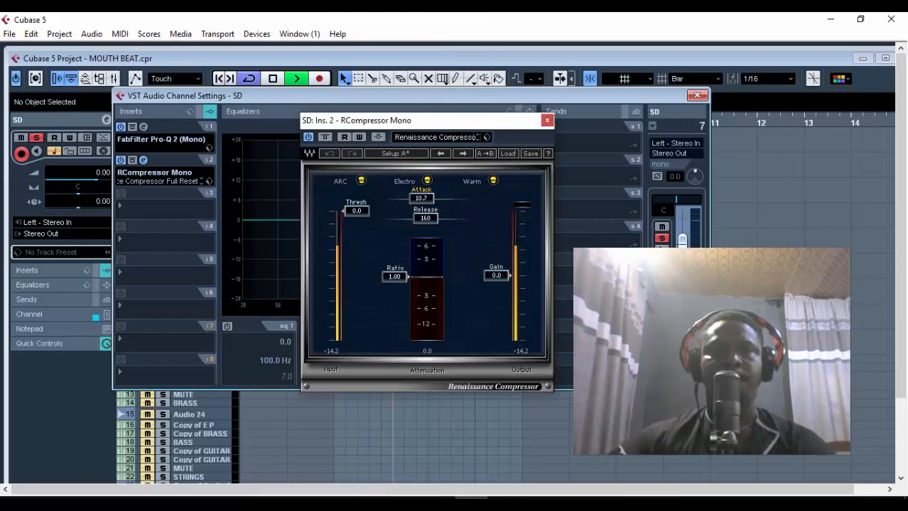
Set the RCompressor's attack to 0.54, release to 50.9, ratio to 2.12 and threshold to -19.5.
drag(421, 198, 423, 223)
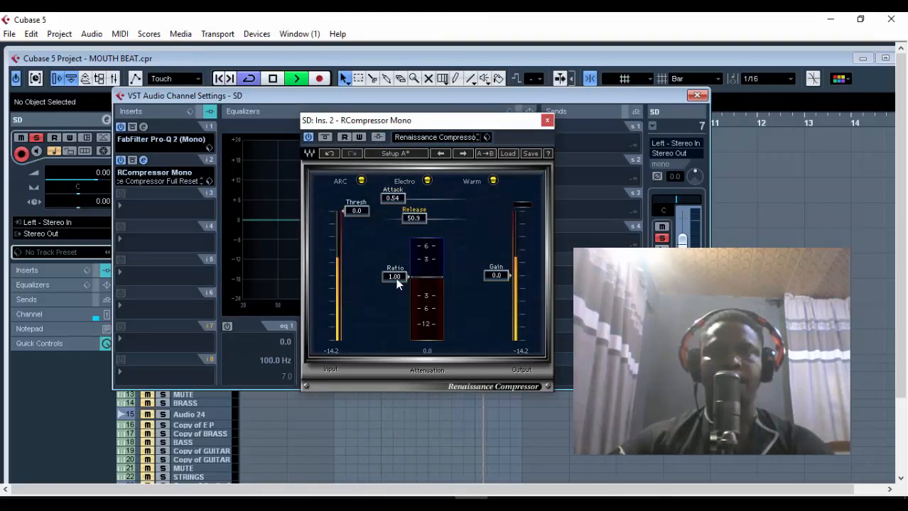
drag(396, 279, 396, 292)
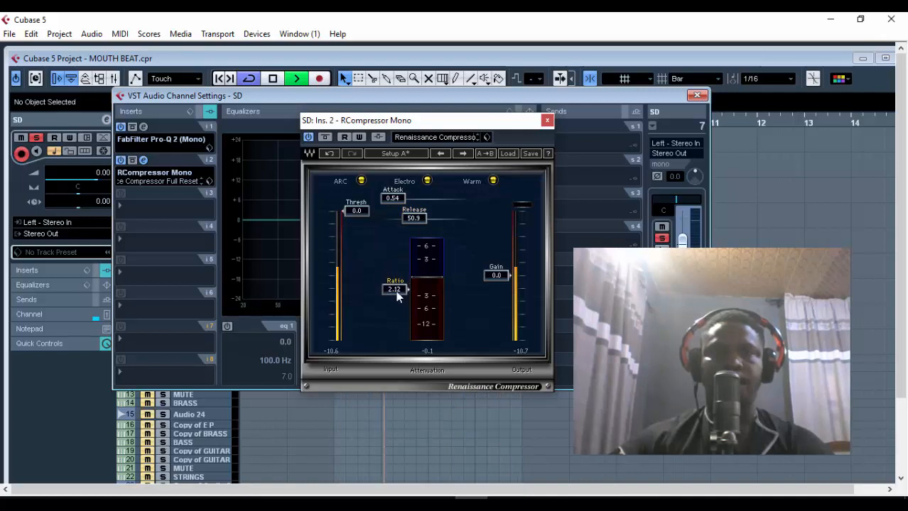
drag(358, 211, 357, 252)
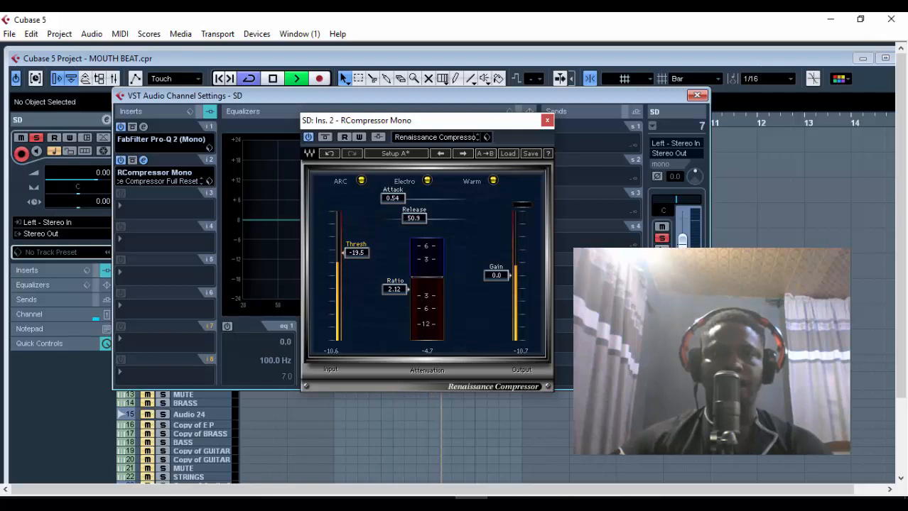
Switch the RCompressor from Electro to Opto mode, raise its threshold to -12.0, and close the plug-in.
click(427, 181)
drag(373, 250, 372, 237)
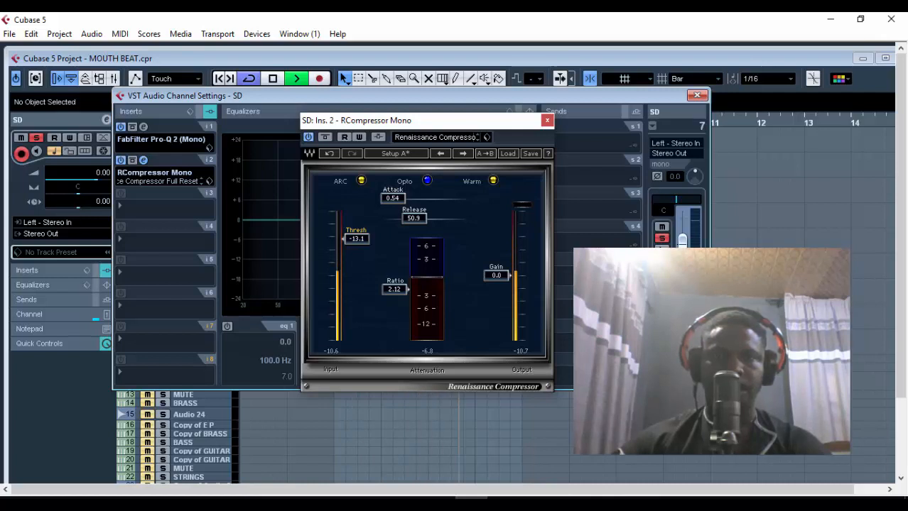
drag(356, 238, 356, 235)
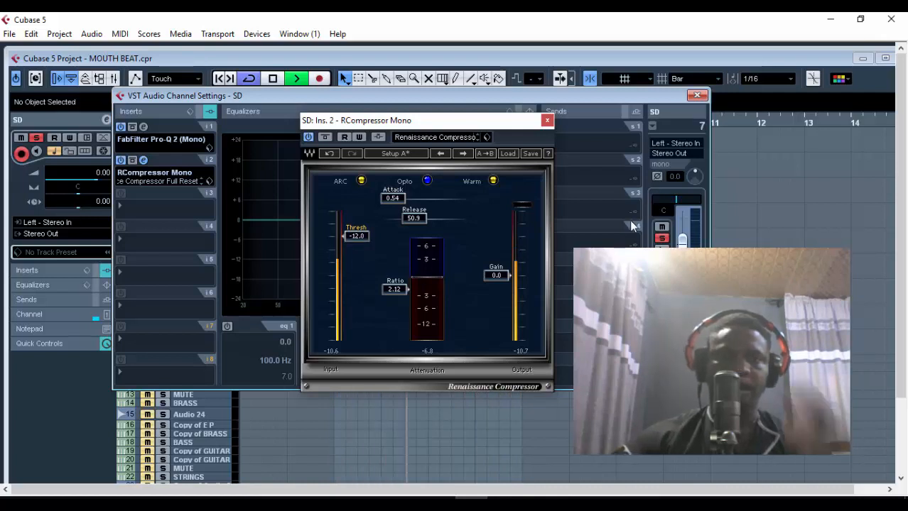
click(547, 120)
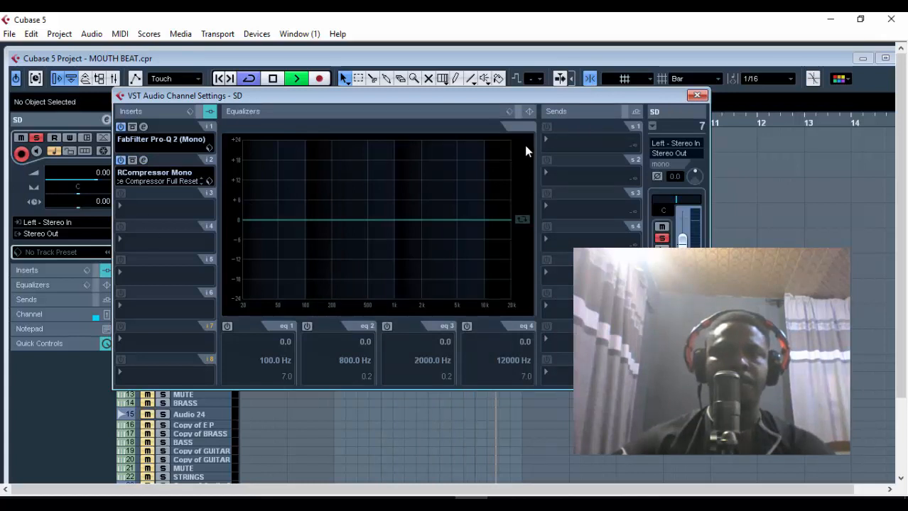
Route the SD channel's first send to FX 2-Reverb A, activate it, and set its level to -4.02 while auditioning.
key(space)
click(549, 141)
click(591, 188)
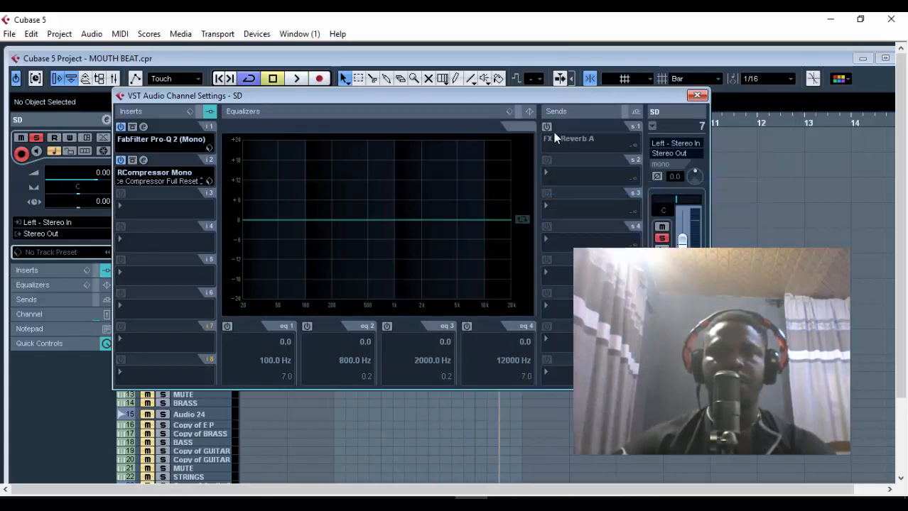
drag(618, 154, 620, 154)
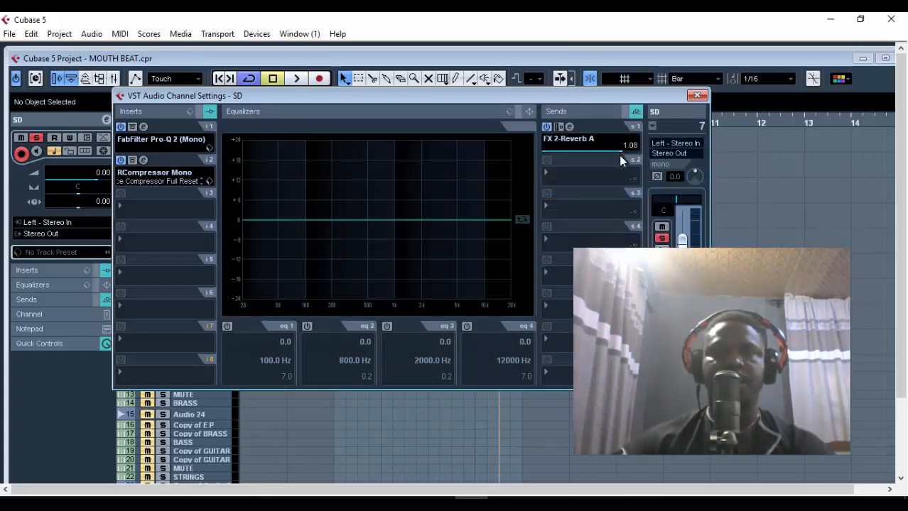
key(space)
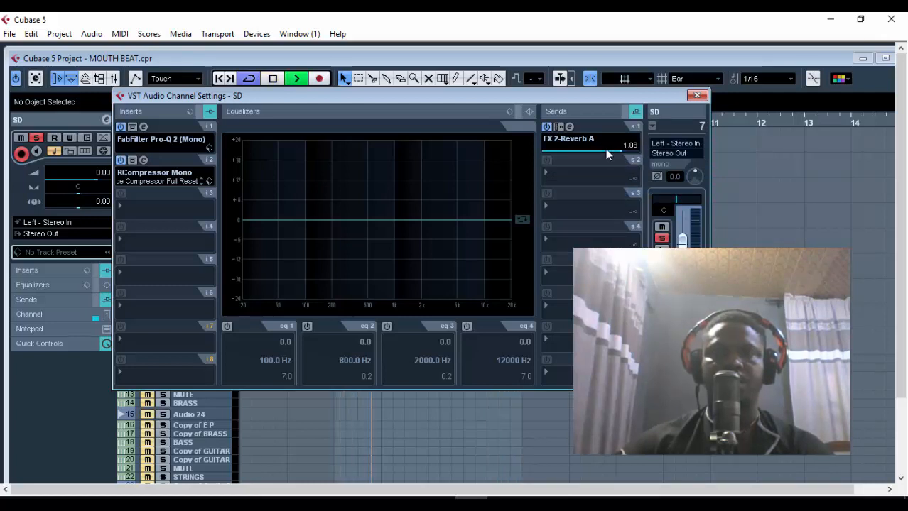
scroll(618, 155, down, 4)
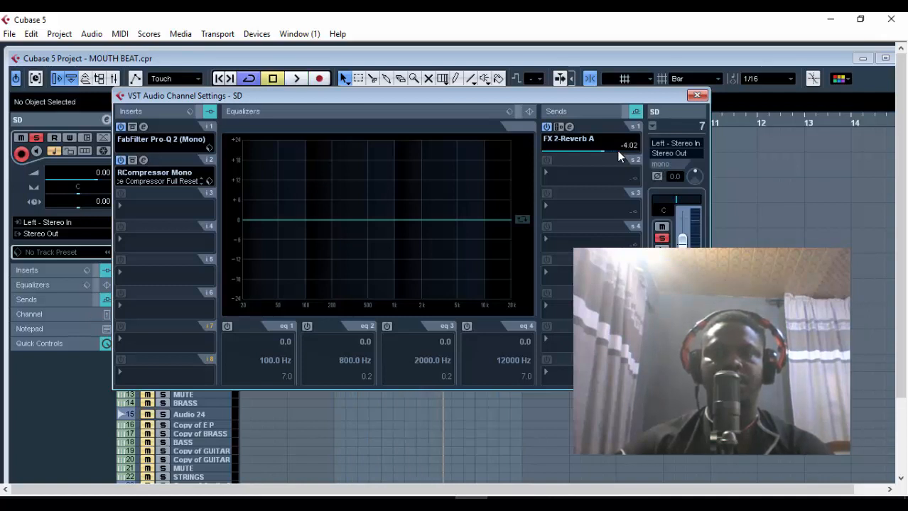
key(space)
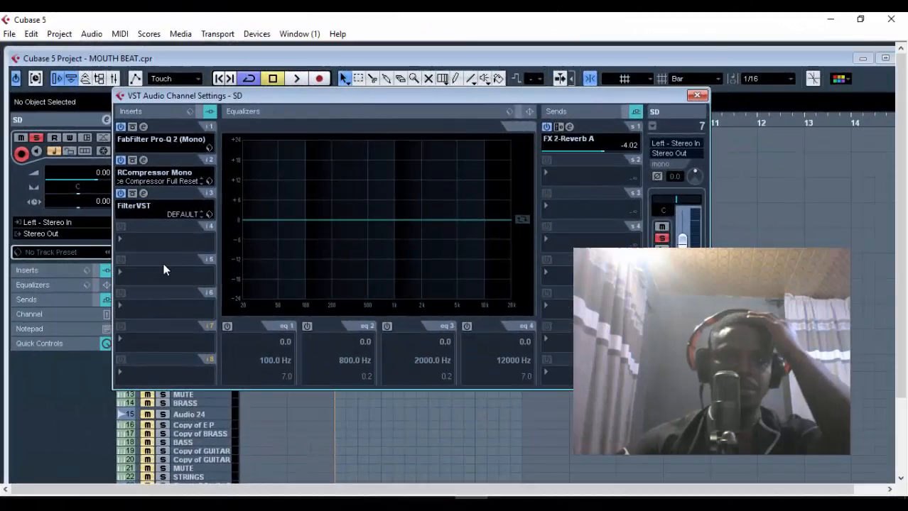
Replace FilterVST in the third insert slot with FET Compressor and load its Snare Ringing preset.
click(131, 205)
click(160, 30)
click(140, 206)
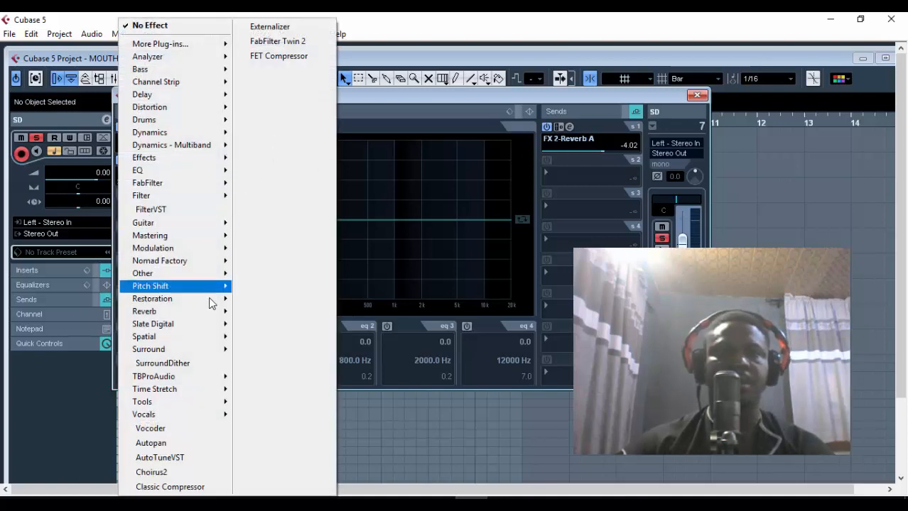
mouse_move(189, 290)
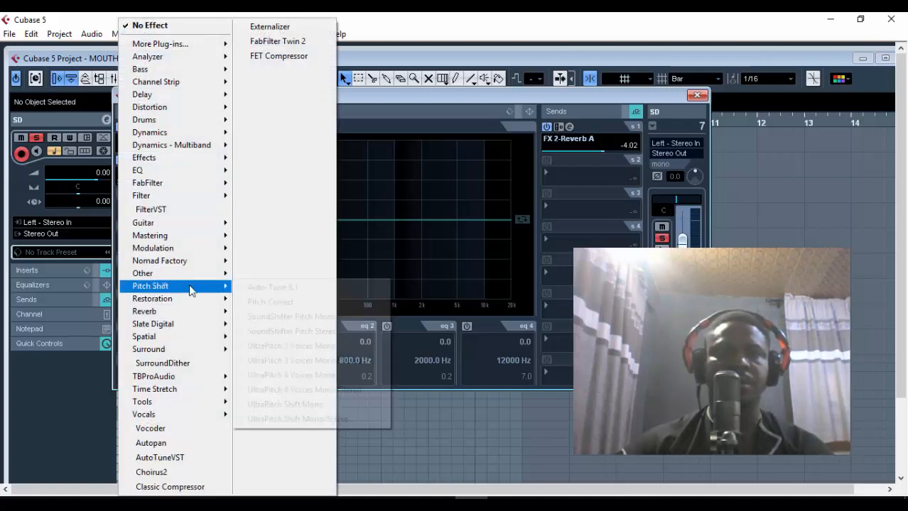
click(284, 57)
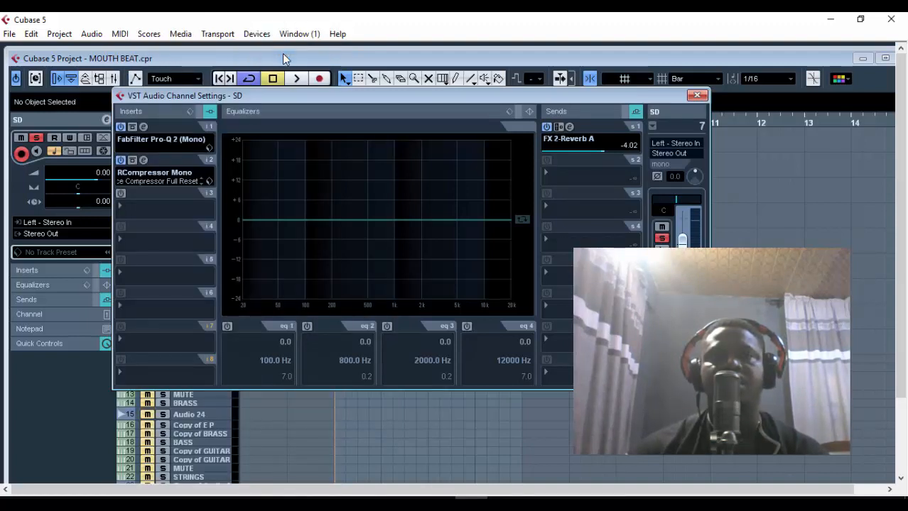
click(330, 190)
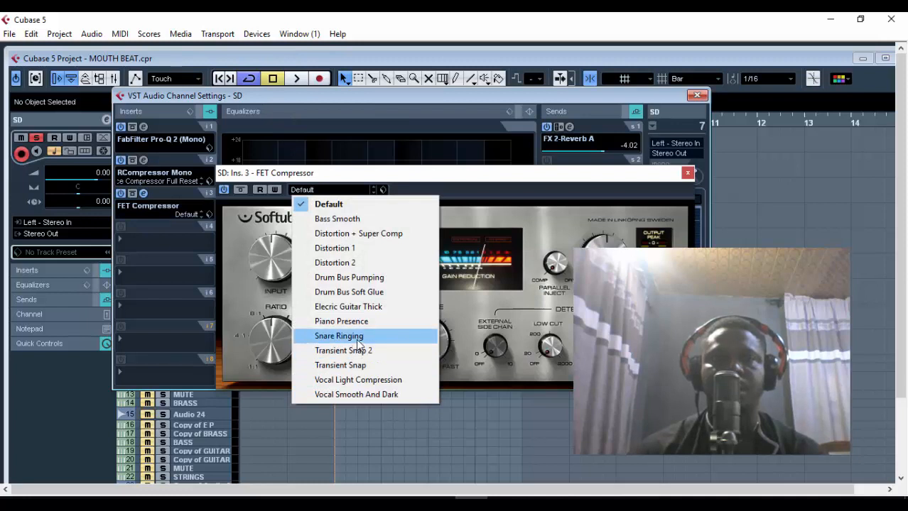
click(356, 339)
Play the SD track while comparing FET Compressor bypassed and active, leave the effect on, and close its window.
drag(411, 180, 394, 109)
key(space)
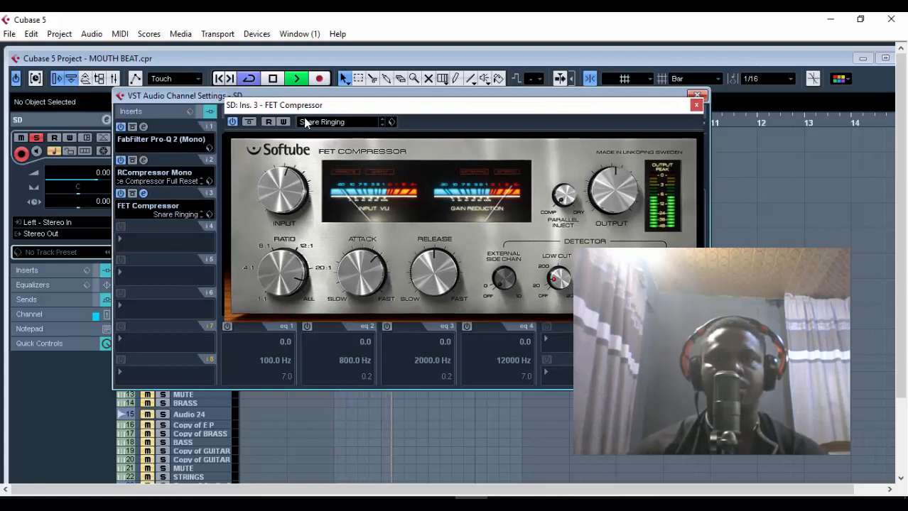
key(space)
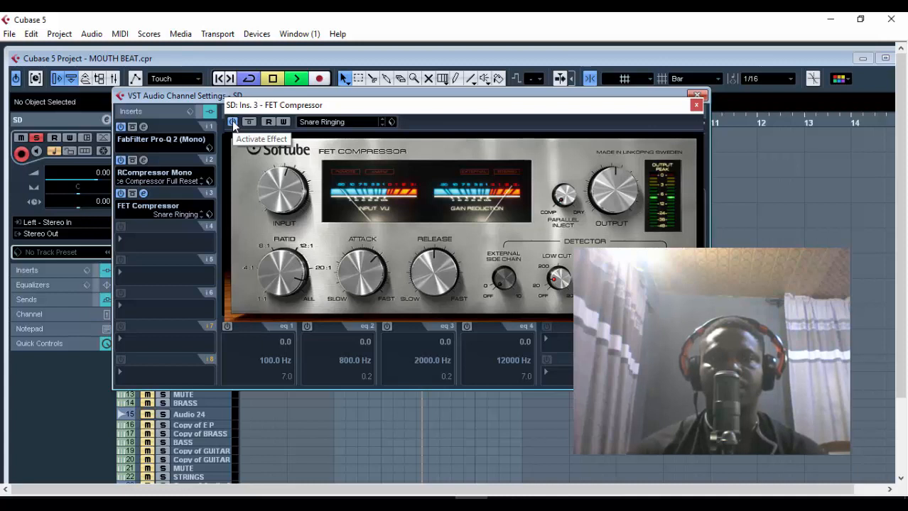
click(233, 123)
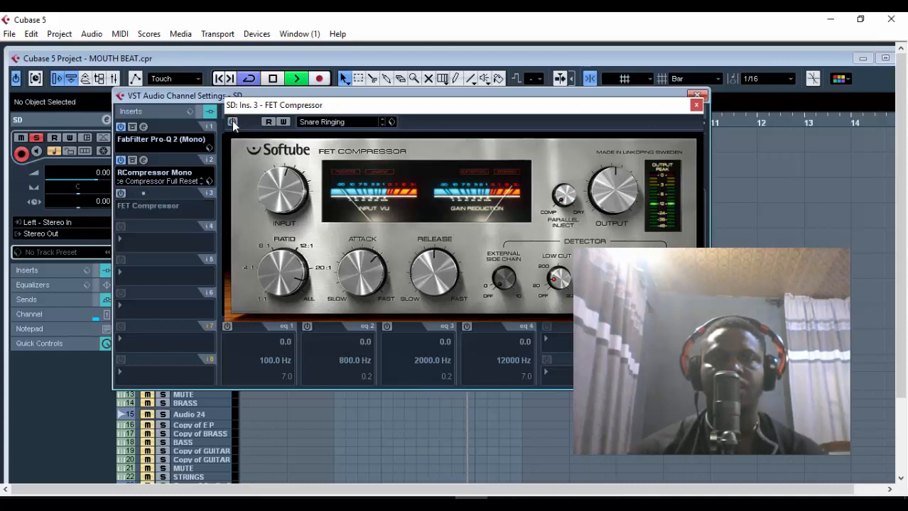
click(233, 123)
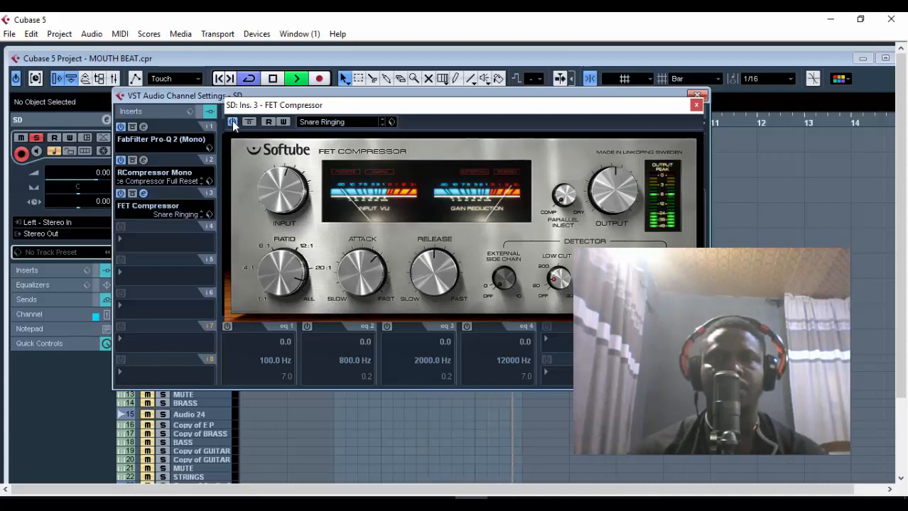
click(233, 122)
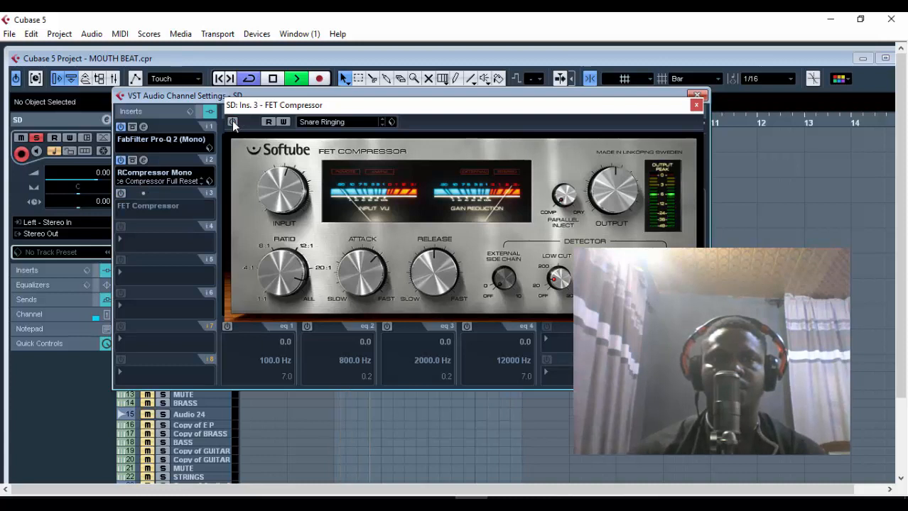
click(233, 123)
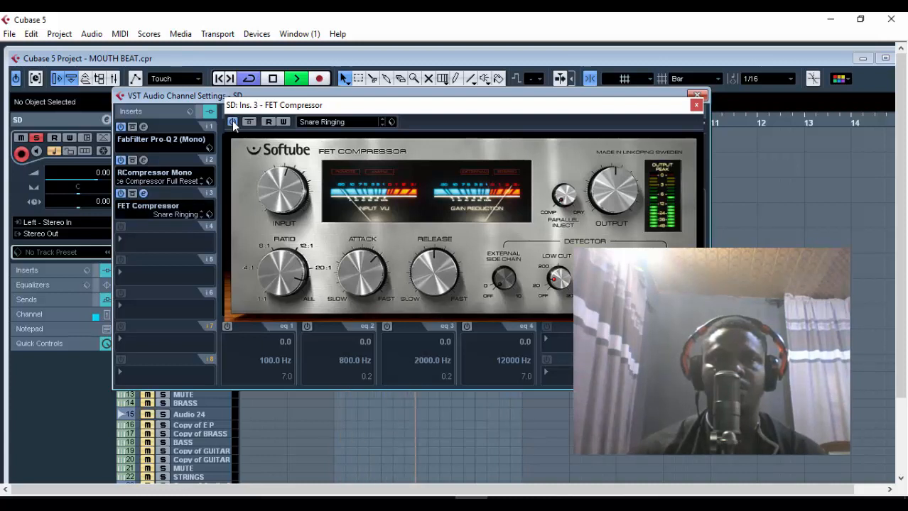
key(space)
click(696, 104)
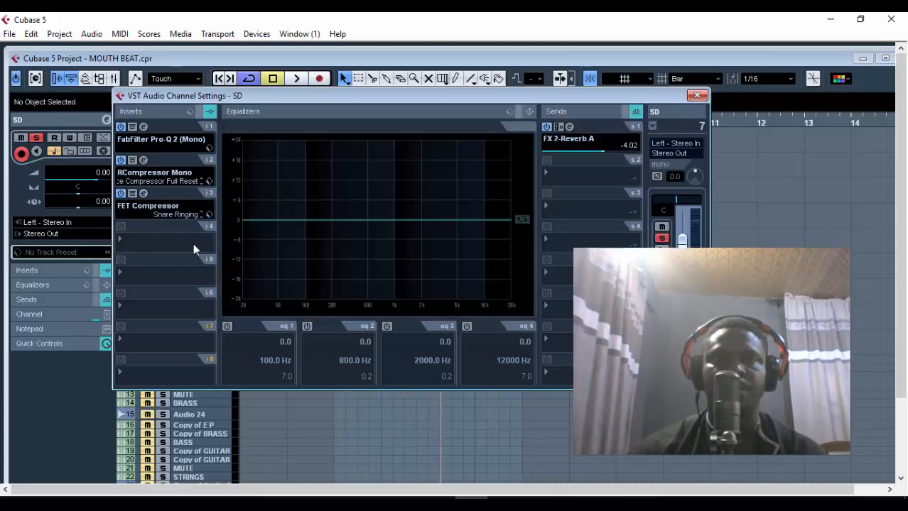
Load BT Stereo Imager into the fourth insert slot and slightly narrow its stereo width while auditioning.
click(169, 242)
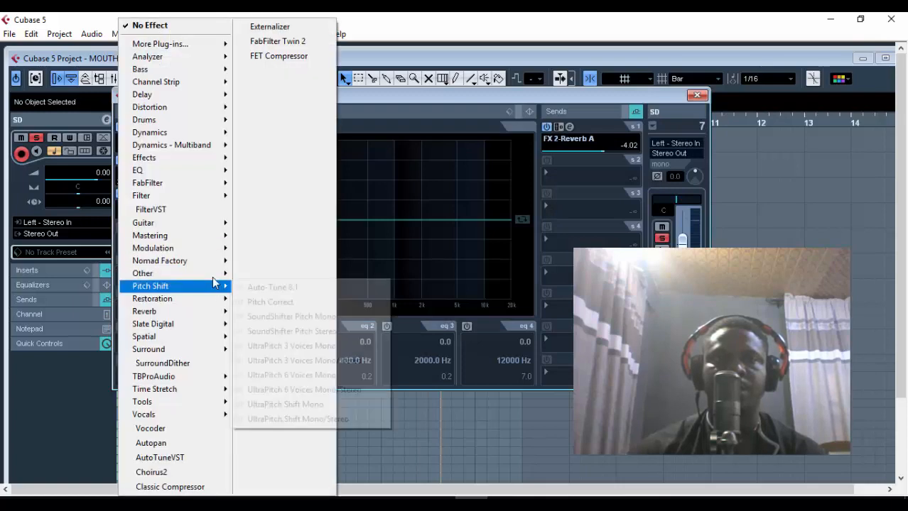
click(264, 248)
key(space)
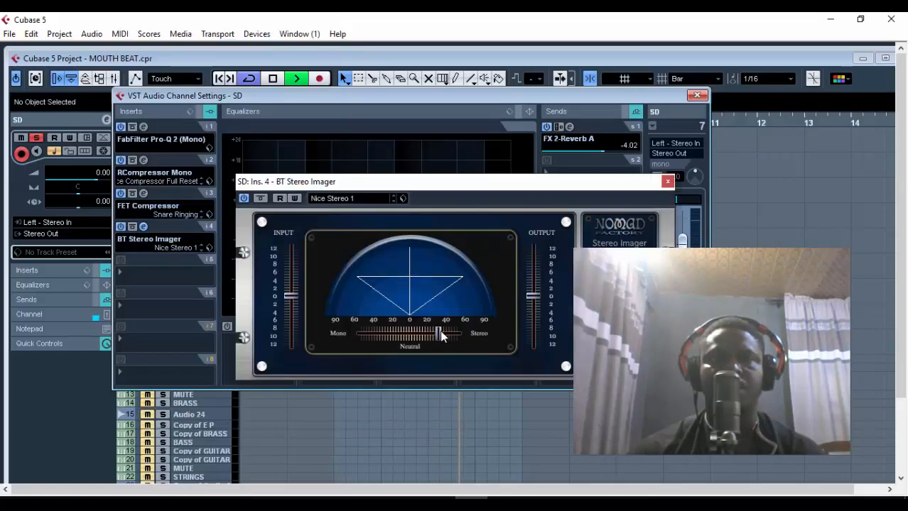
drag(440, 330, 432, 330)
key(space)
Load the Stereo Imager preset in BT Stereo Imager, shift its width slightly toward mono, and start playback.
click(362, 198)
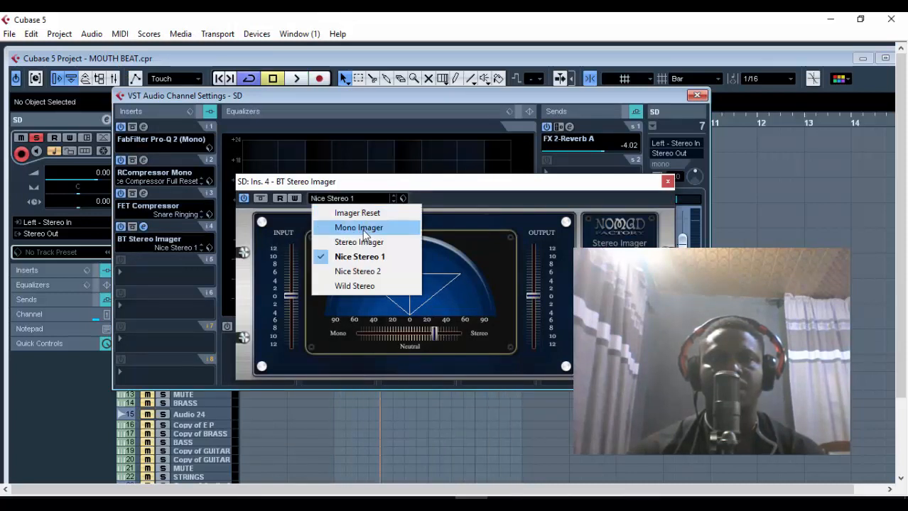
click(364, 242)
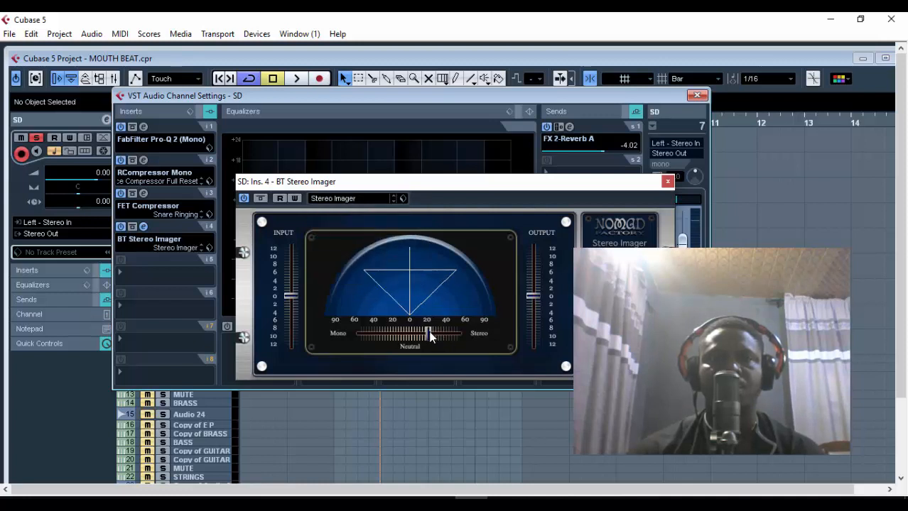
drag(428, 332, 425, 335)
key(space)
Close the stereo imager and the SD channel settings, and maximize the project window.
click(665, 181)
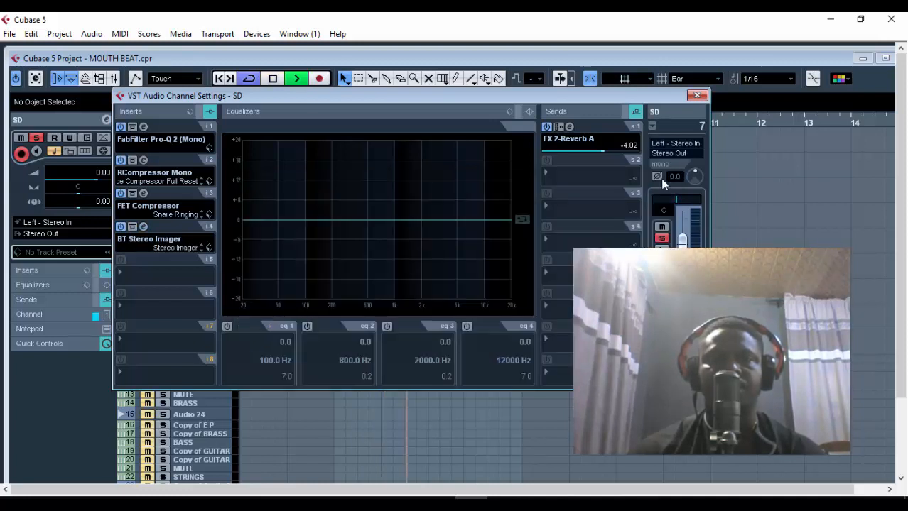
click(696, 95)
double_click(684, 56)
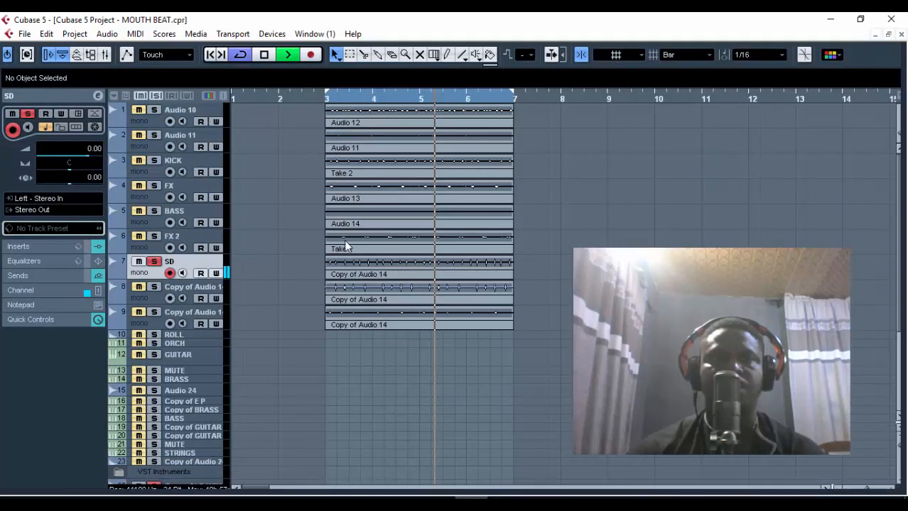
Solo track 8 instead of the SD track and play it back briefly.
click(154, 287)
click(154, 262)
key(space)
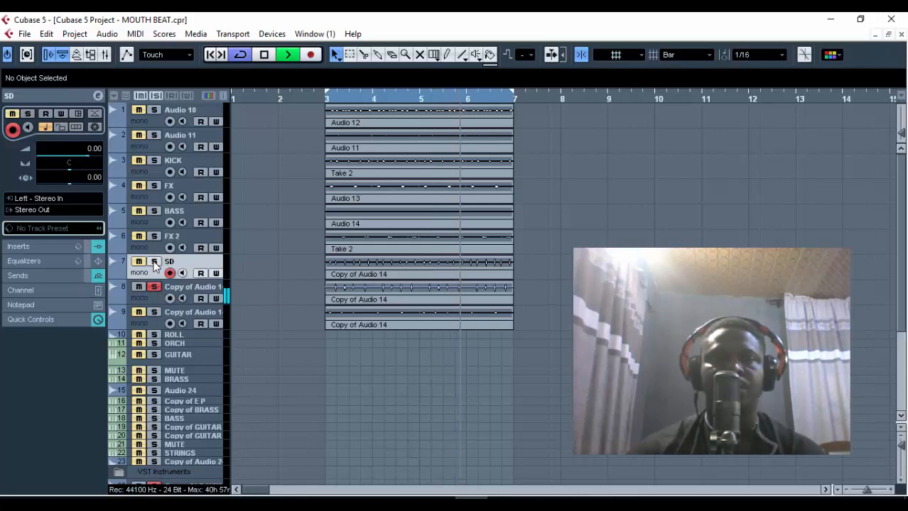
key(space)
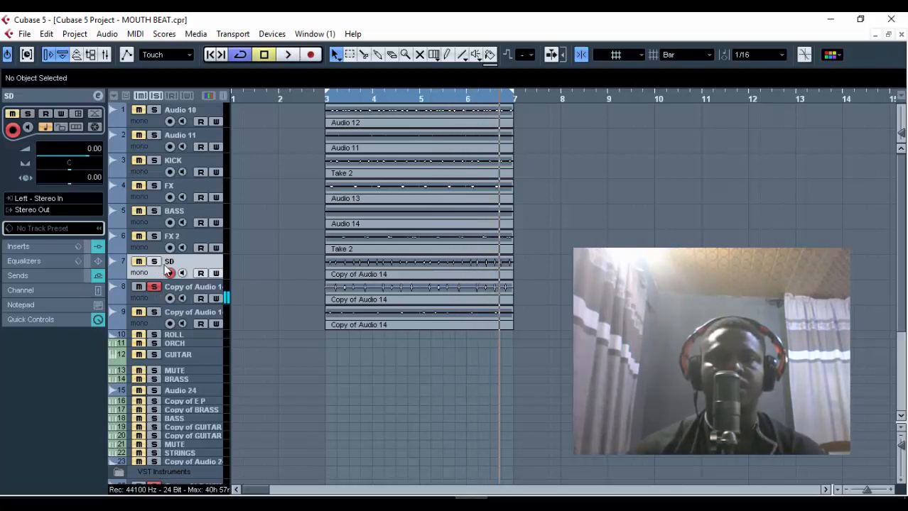
Copy the SD track's channel settings, including its insert chain and reverb send, to track 8 and open that track's channel settings.
click(98, 95)
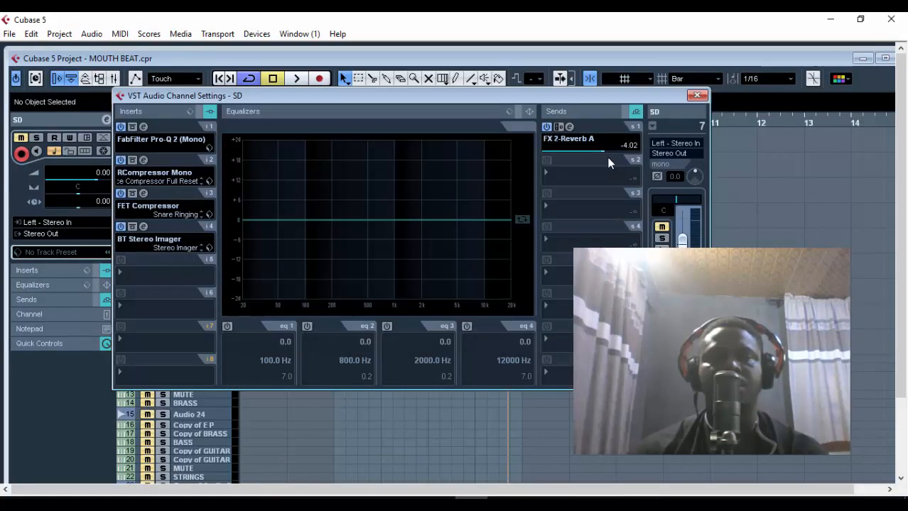
click(696, 95)
click(201, 309)
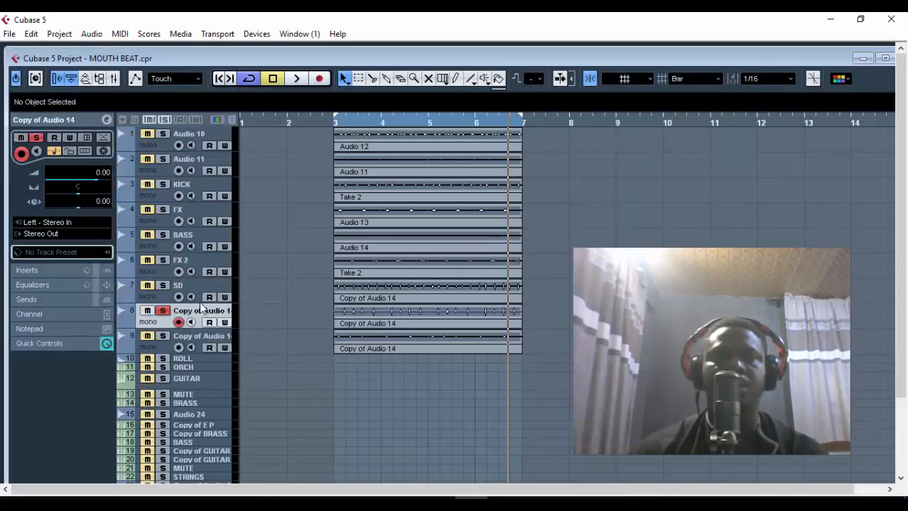
click(106, 119)
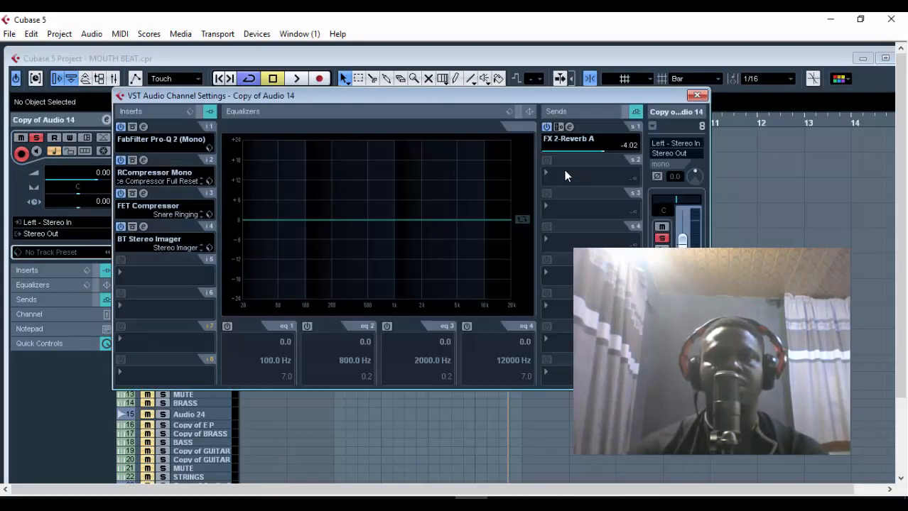
Assign FX 3-DoubleDelay to the second send slot of track 8 and set its level to -1.53.
click(564, 171)
click(608, 236)
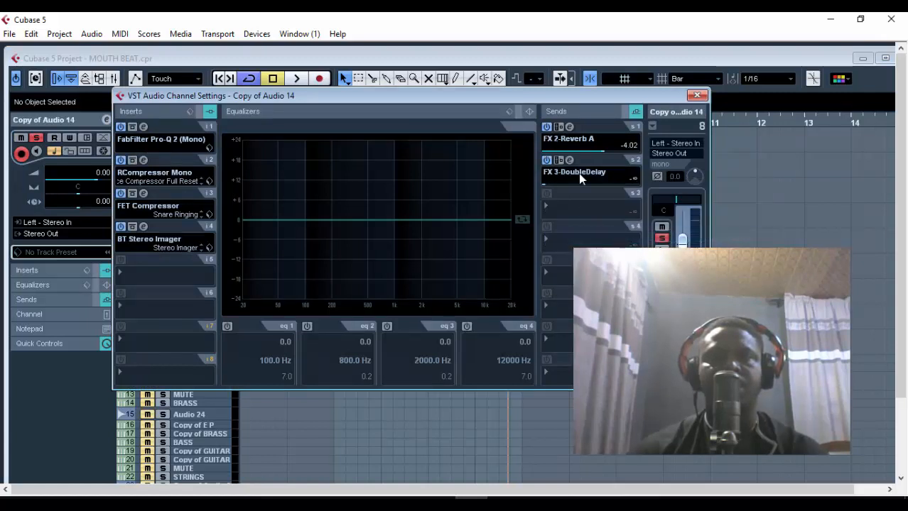
click(605, 185)
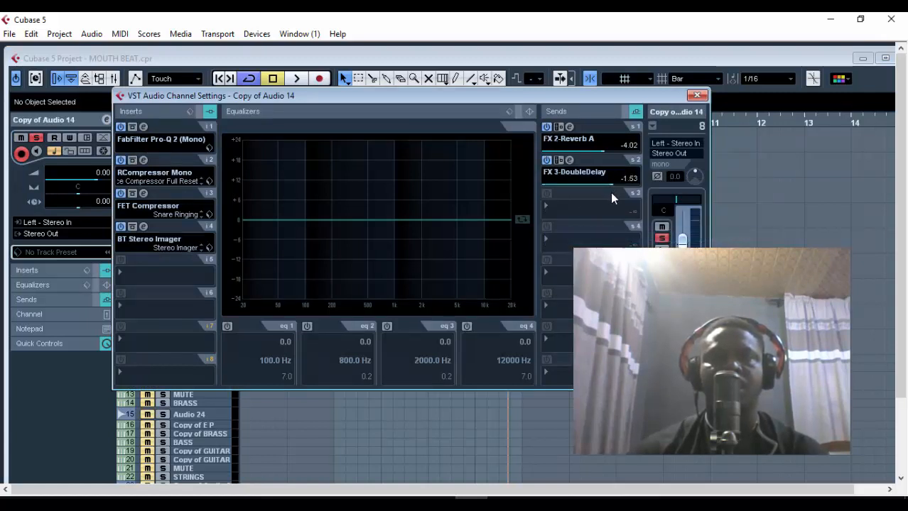
Raise track 8's DoubleDelay send level to 1.29 during playback, close the channel settings, and maximize the project window.
key(space)
click(618, 184)
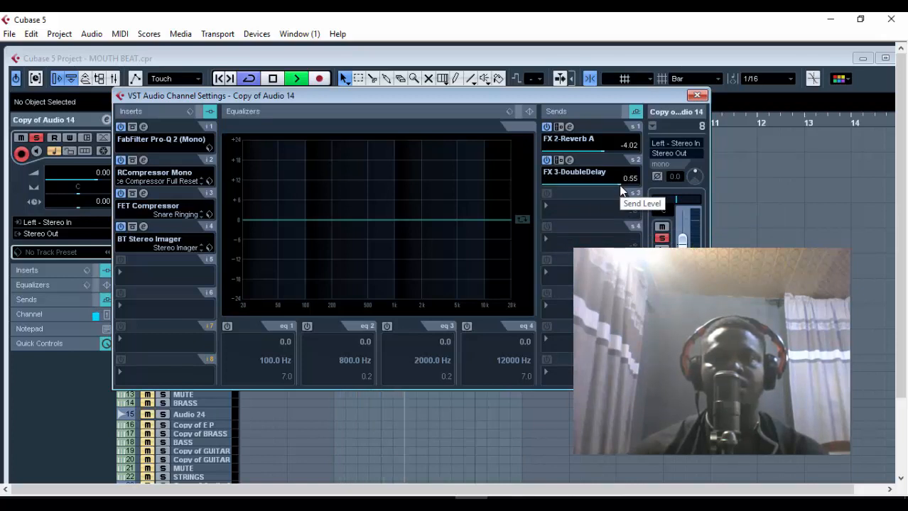
scroll(619, 186, up, 1)
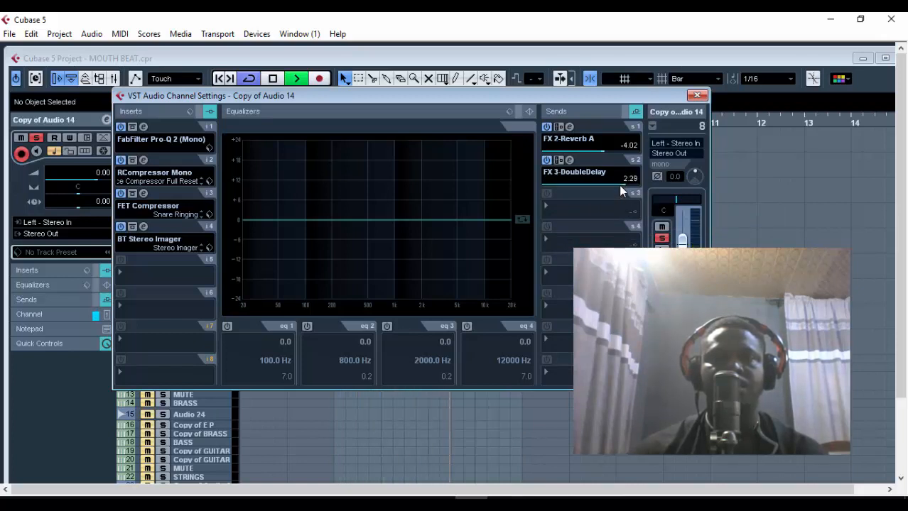
scroll(618, 184, down, 1)
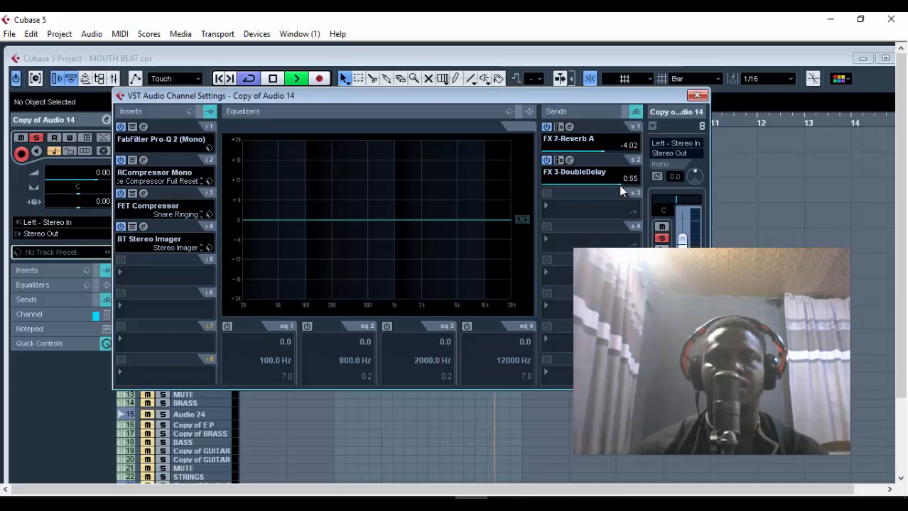
scroll(619, 185, up, 1)
click(696, 96)
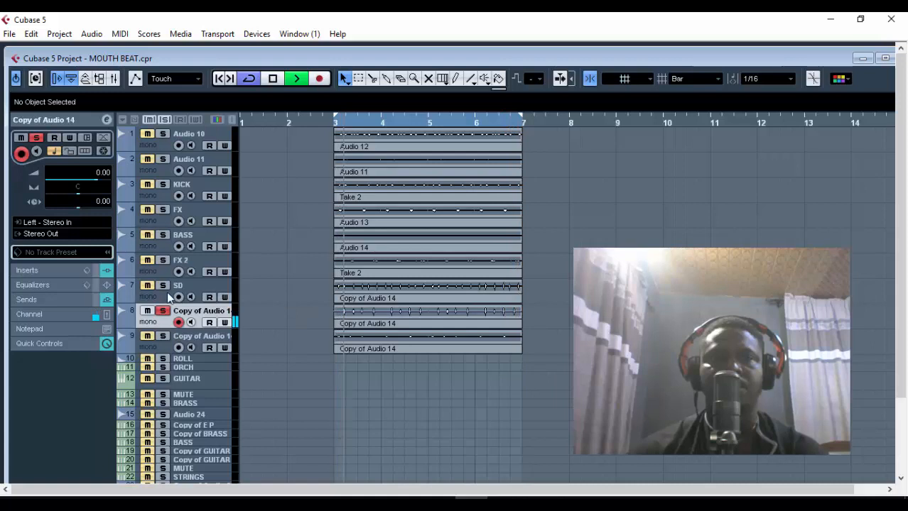
key(space)
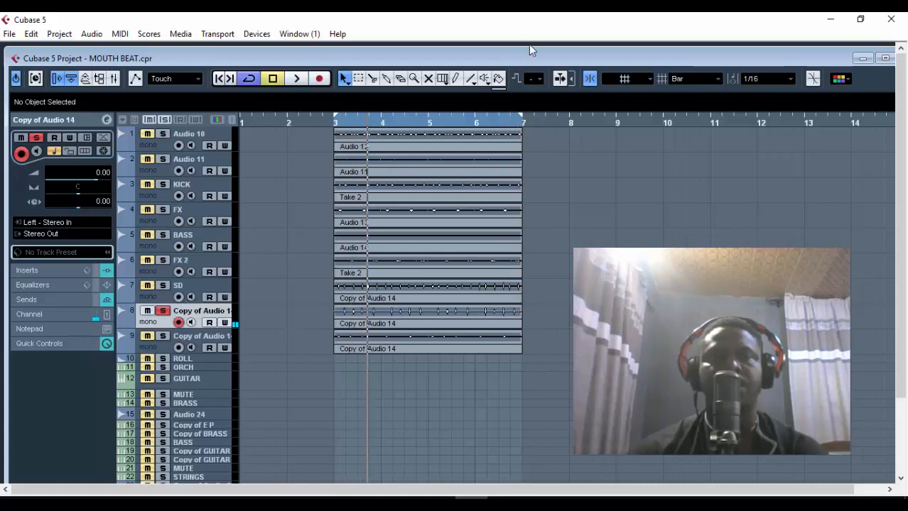
double_click(515, 60)
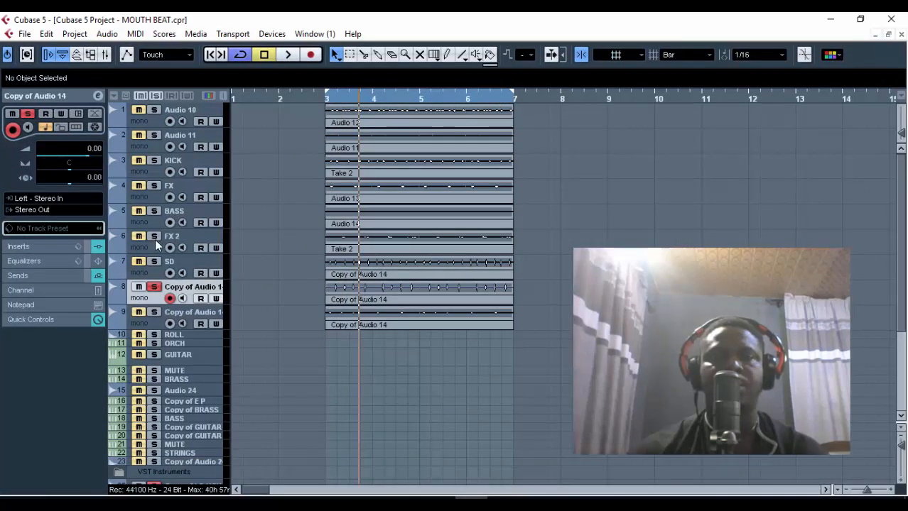
Compare track 8 with its DoubleDelay send off and on, leave the send active, and close the channel settings.
click(98, 95)
click(546, 160)
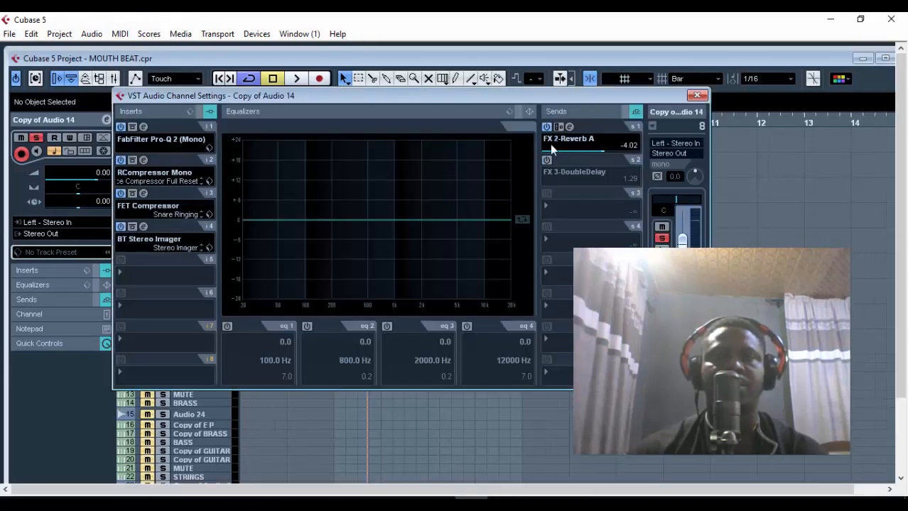
drag(539, 95, 550, 166)
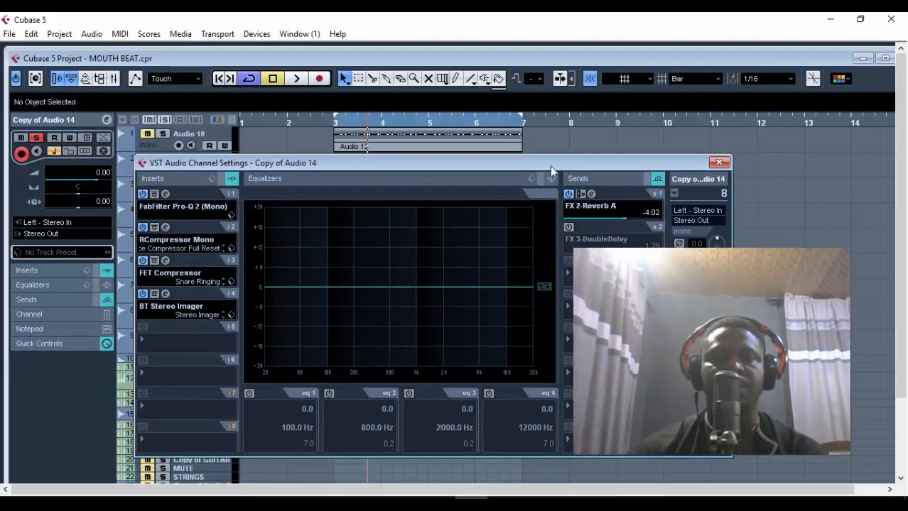
key(space)
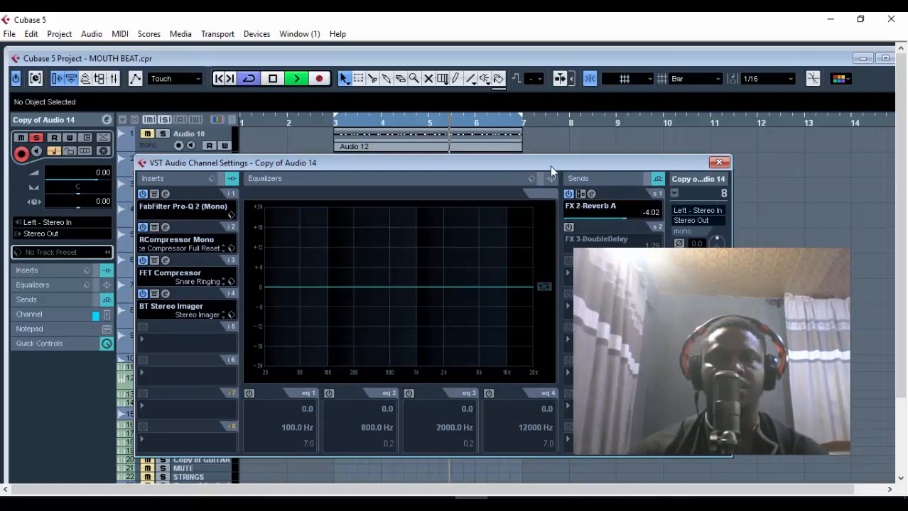
key(space)
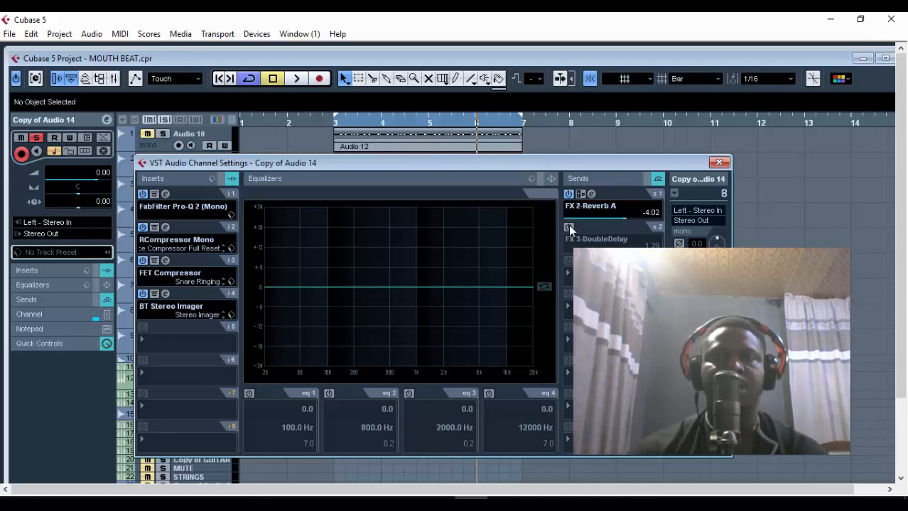
click(568, 227)
drag(579, 169, 589, 155)
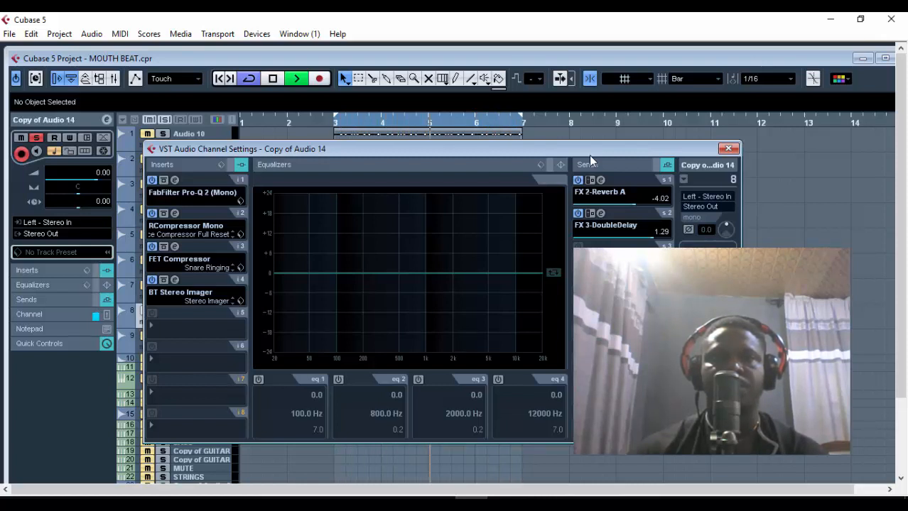
key(space)
click(727, 149)
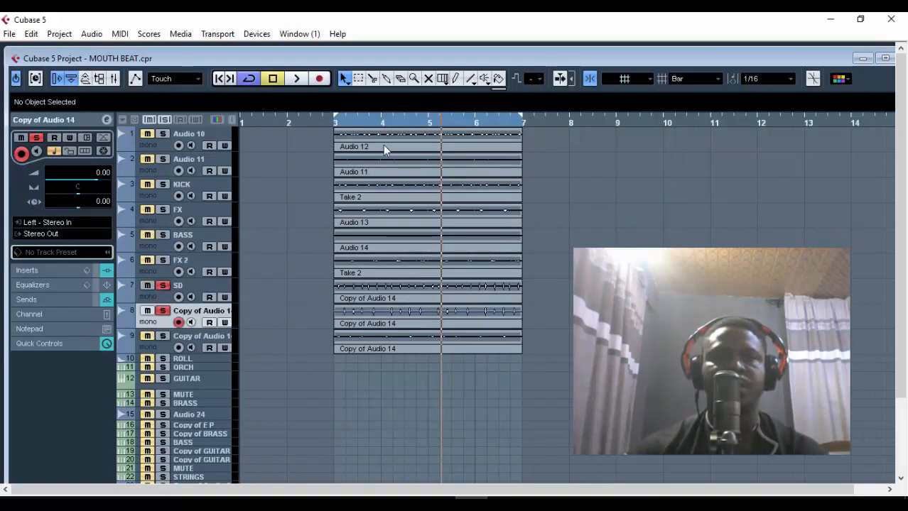
Maximize the project window and play the soloed SD track and track 8 together from bar 3.
click(336, 123)
double_click(440, 57)
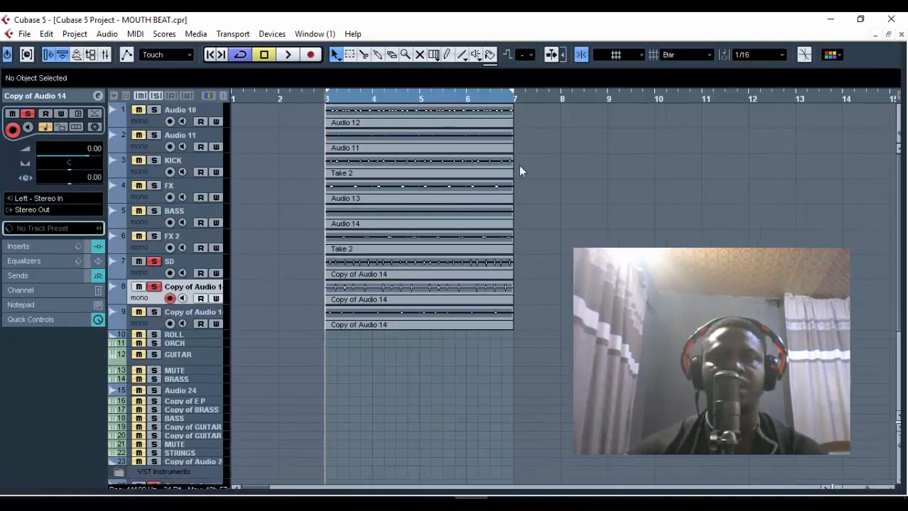
key(space)
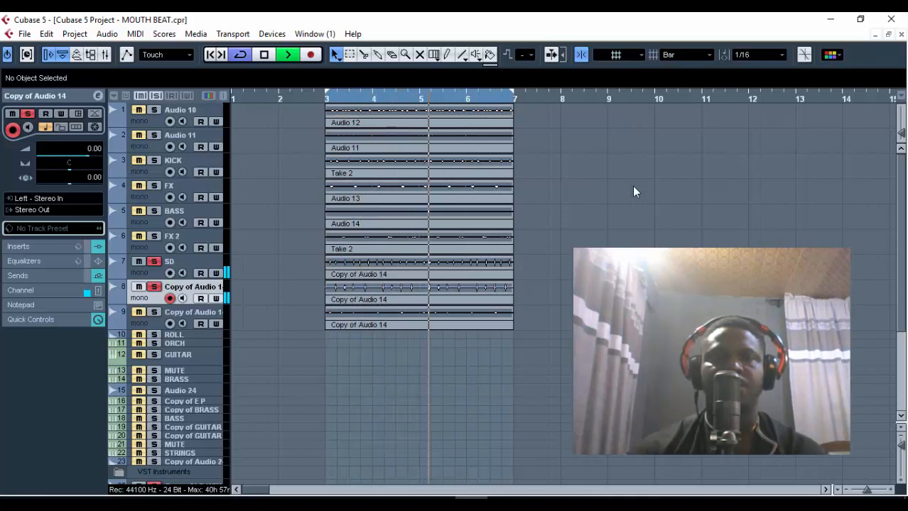
key(space)
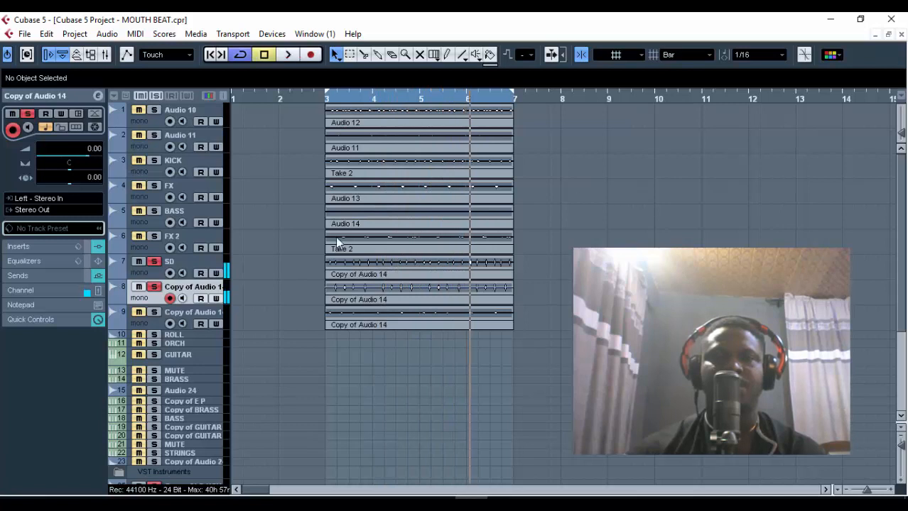
Solo only track 9 and play it back from bar 3.
click(154, 314)
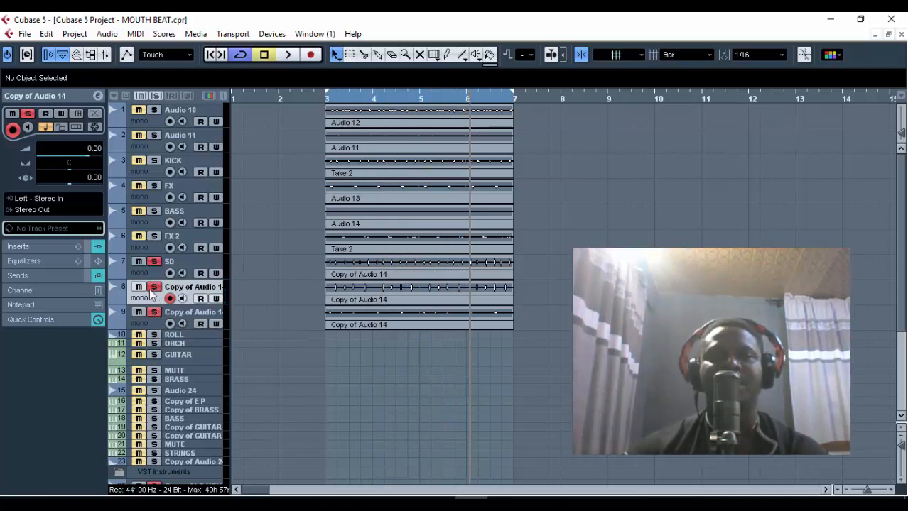
click(153, 288)
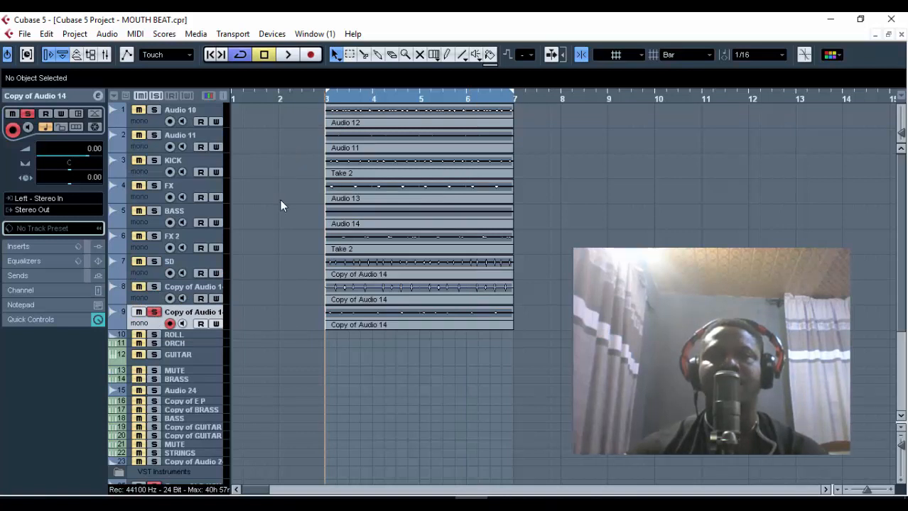
key(space)
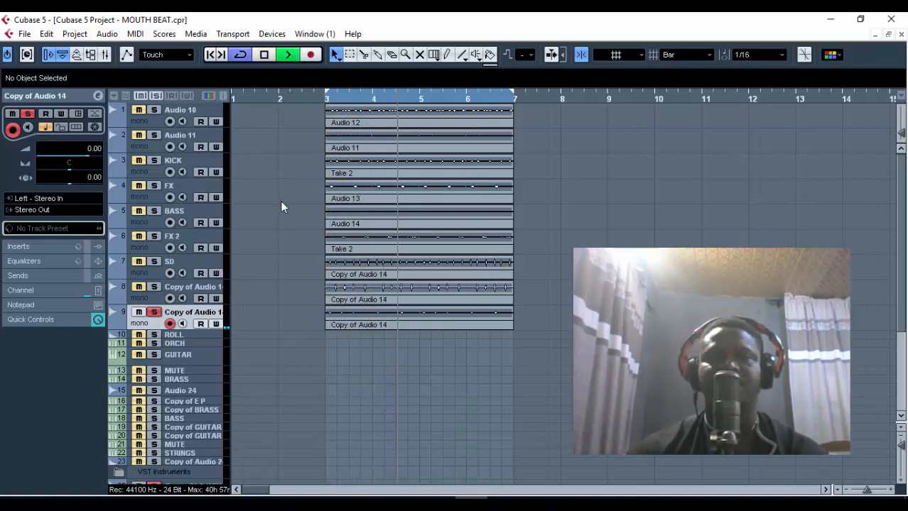
key(space)
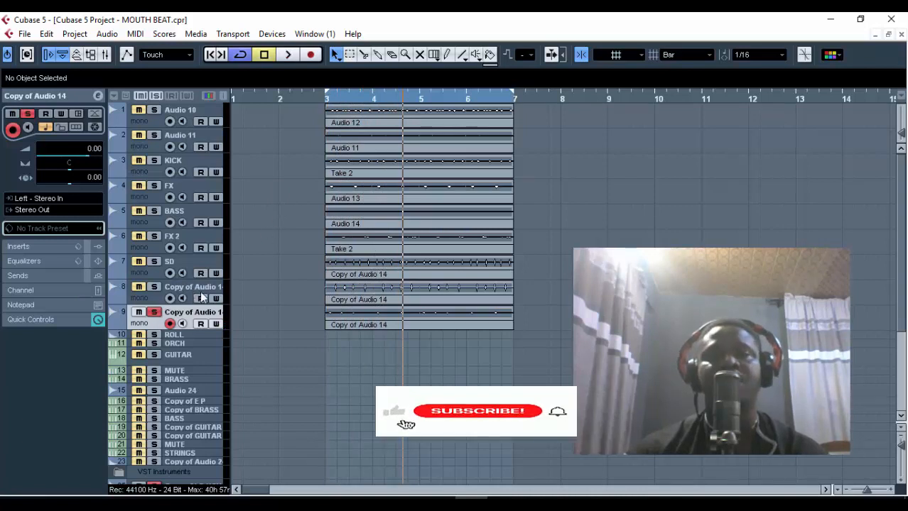
Apply the SD track's channel settings to track 9, open its channel settings, and audition the processed sound.
click(162, 296)
click(168, 321)
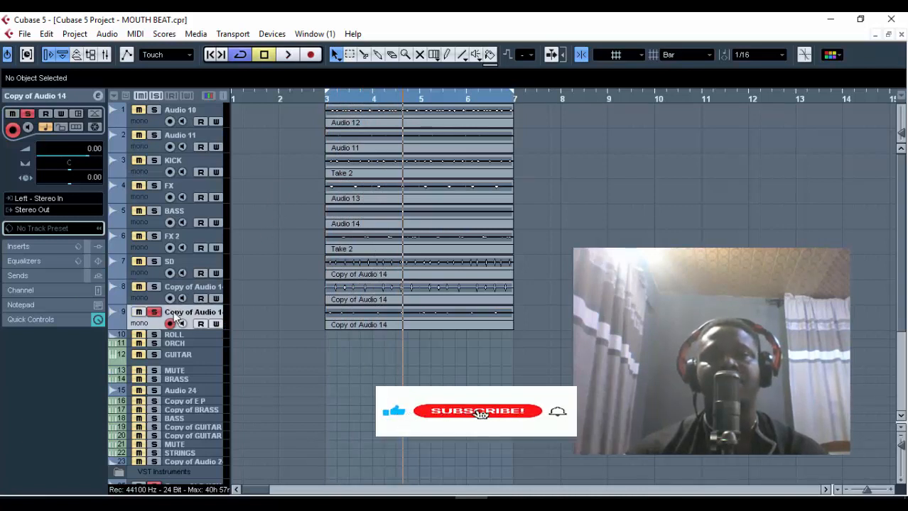
click(99, 95)
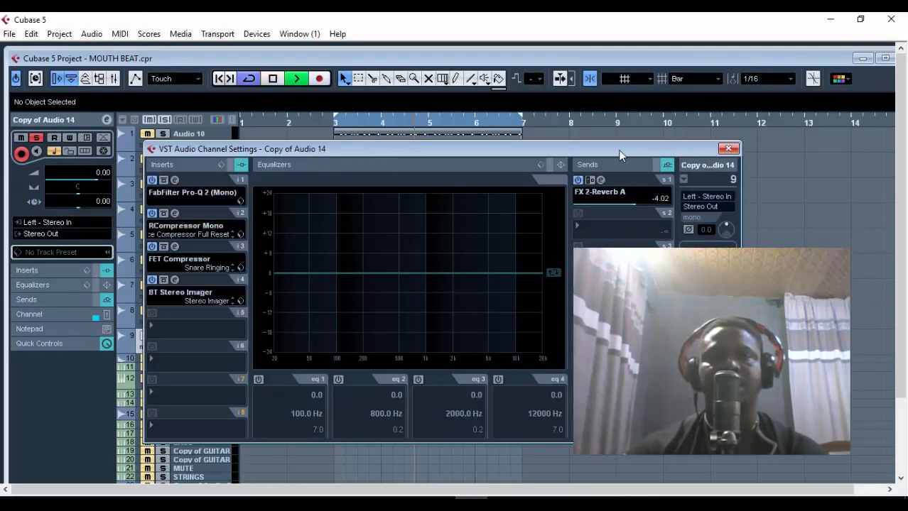
key(space)
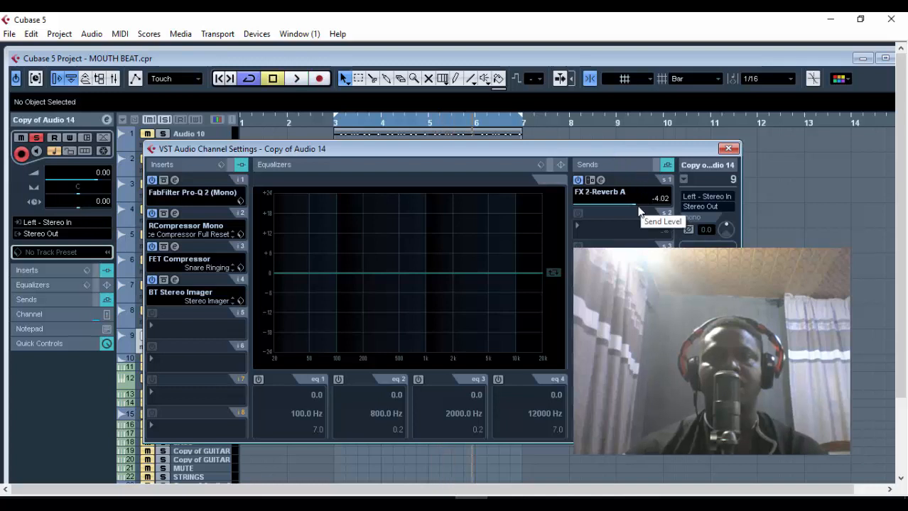
Raise track 9's Reverb A send level to 3.50 while auditioning, and close the channel settings.
drag(639, 209, 652, 220)
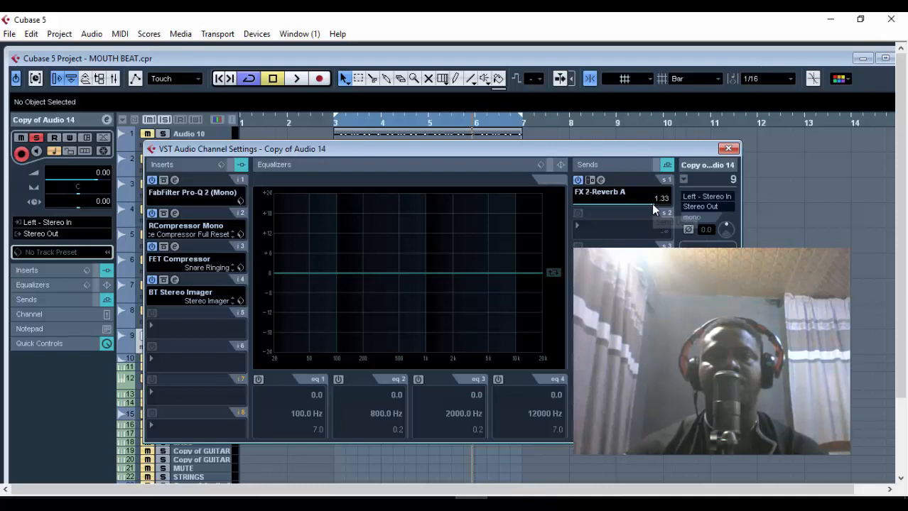
scroll(652, 204, up, 3)
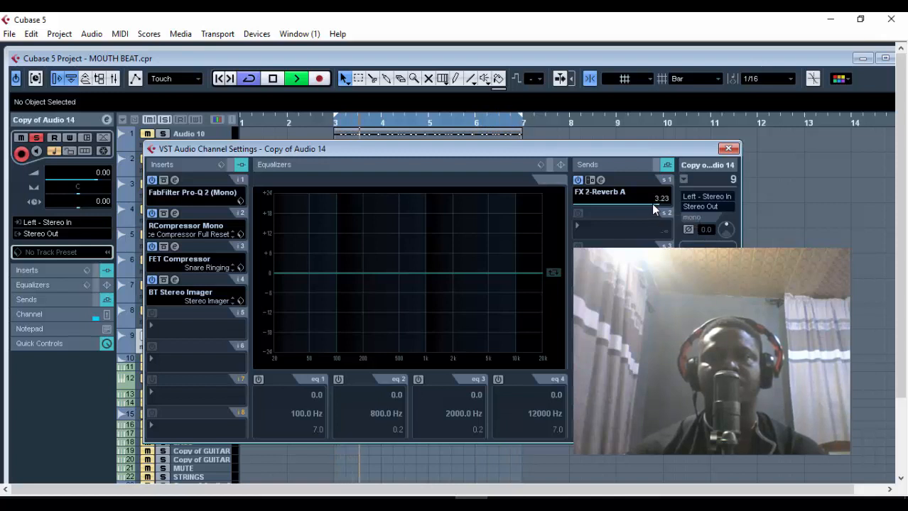
key(space)
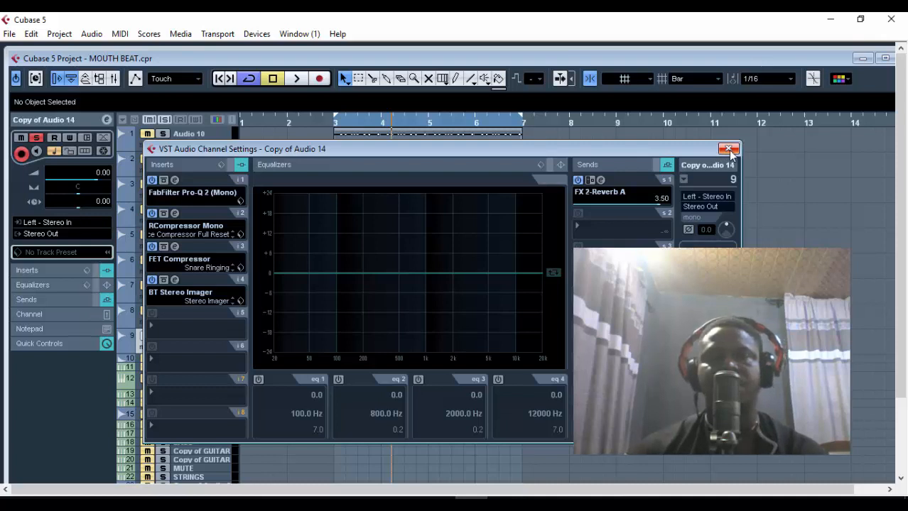
click(728, 149)
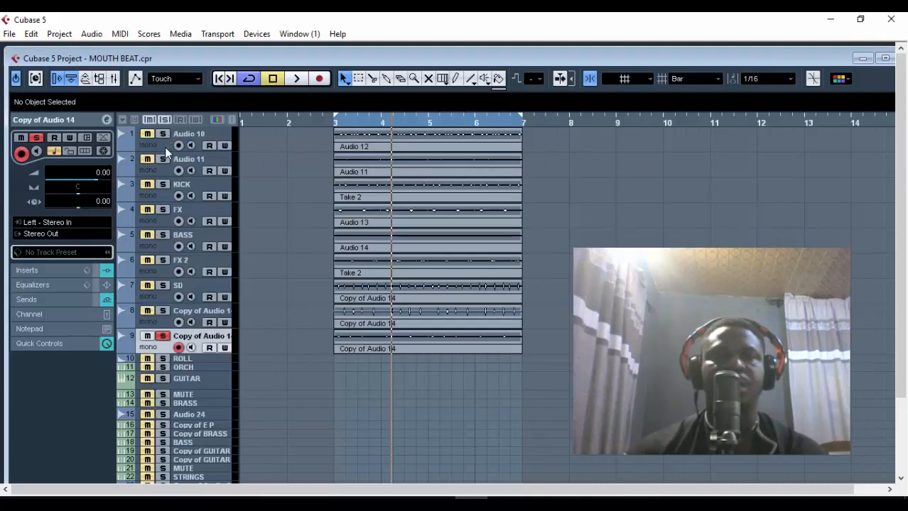
Maximize the project window, solo tracks 7, 8 and 9, and play them together from bar 3.
double_click(532, 58)
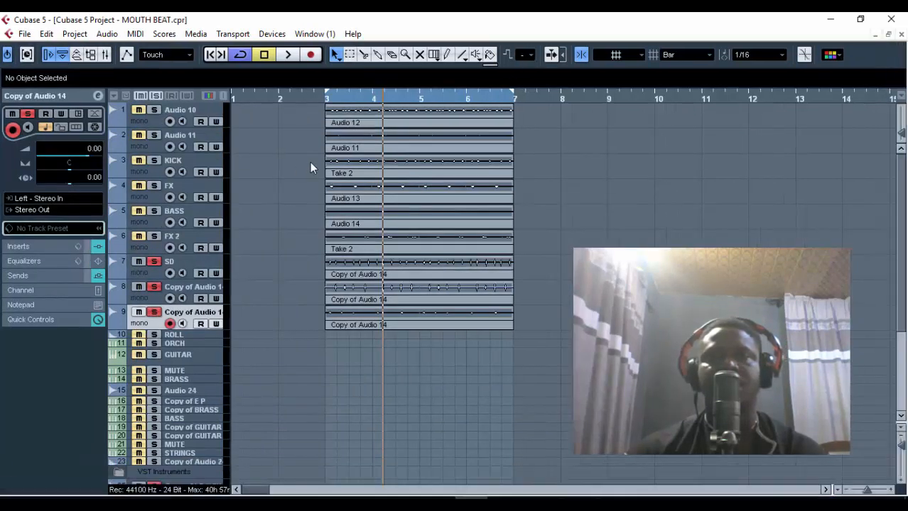
click(324, 105)
key(space)
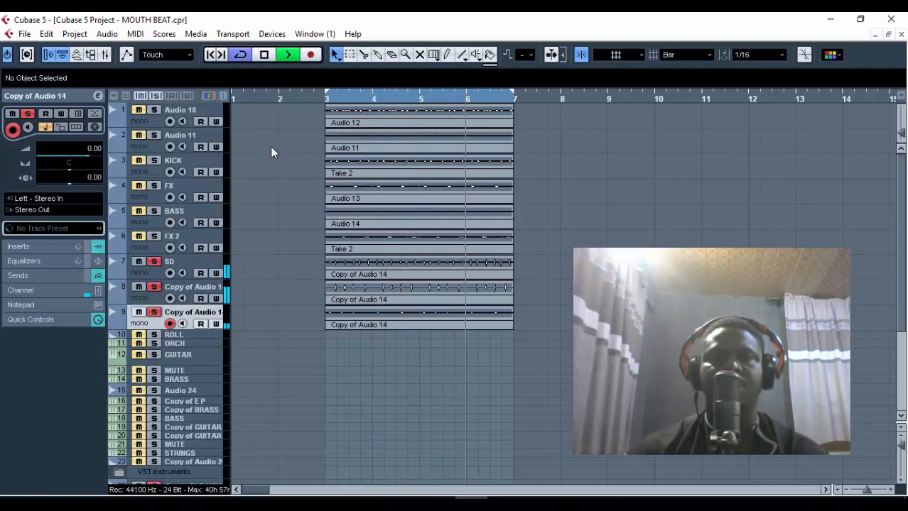
Add the KICK and BASS tracks to the soloed tracks 7 to 9 and audition them together.
key(space)
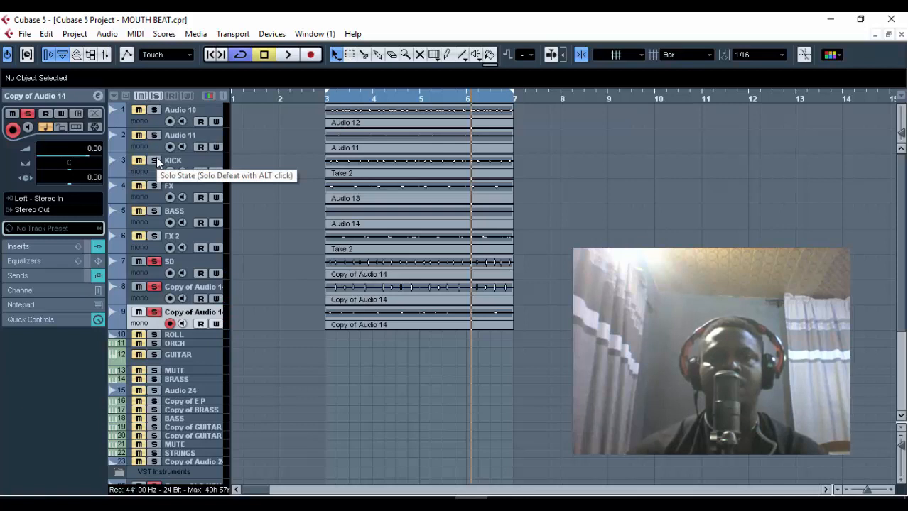
key(space)
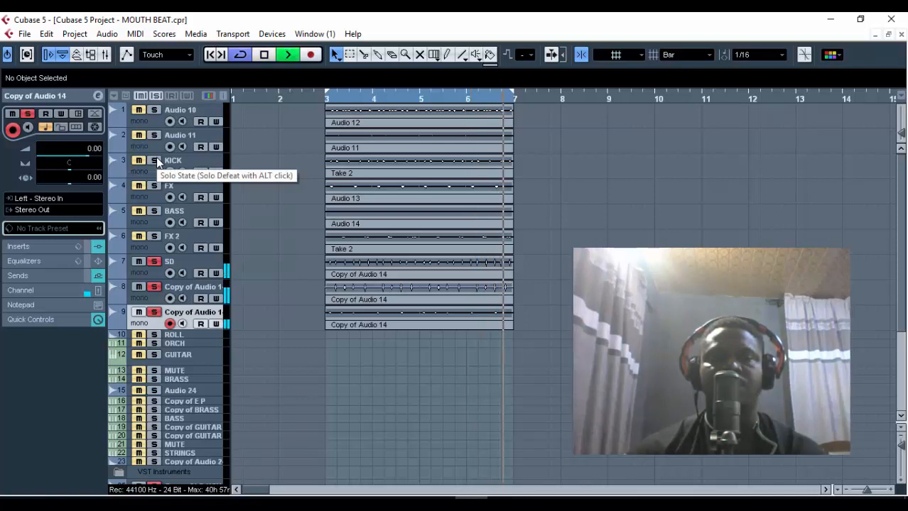
click(155, 161)
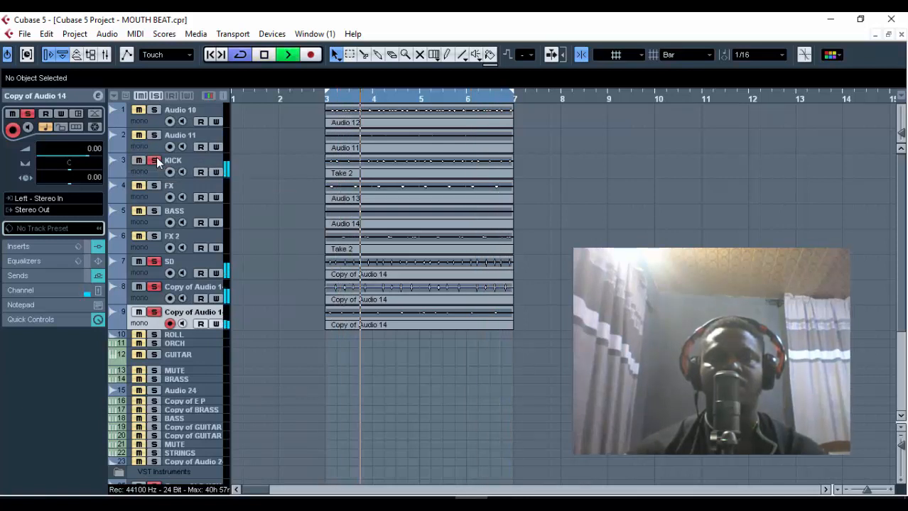
click(155, 212)
click(155, 212)
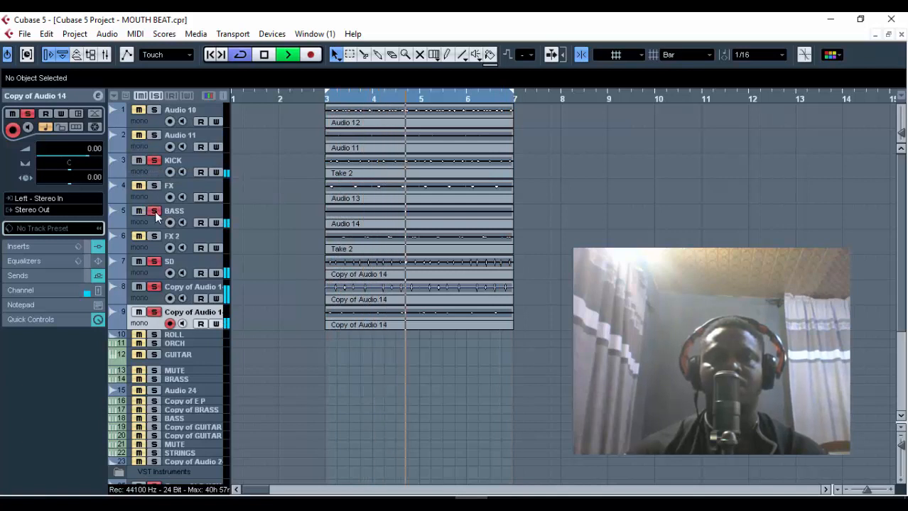
Add Audio 10, Audio 11, FX and FX 2 to the solo during playback, and stop after hearing the full loop.
click(154, 111)
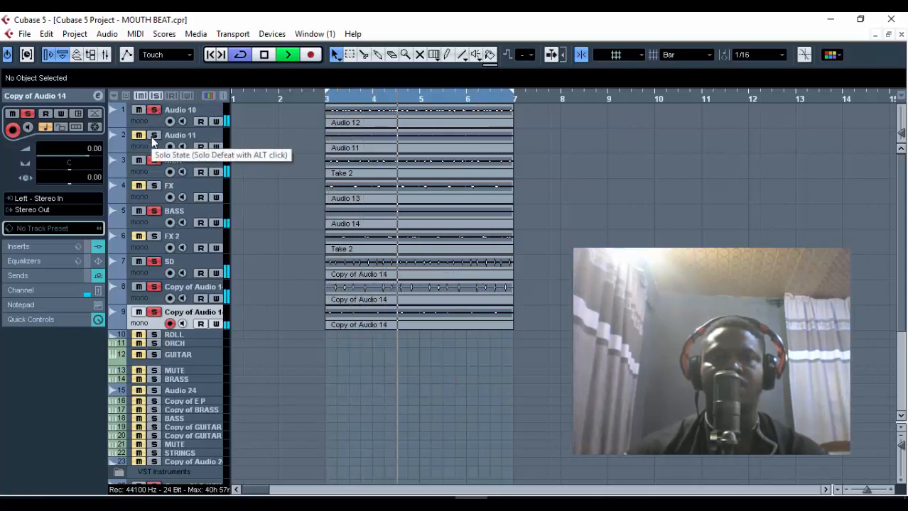
click(152, 140)
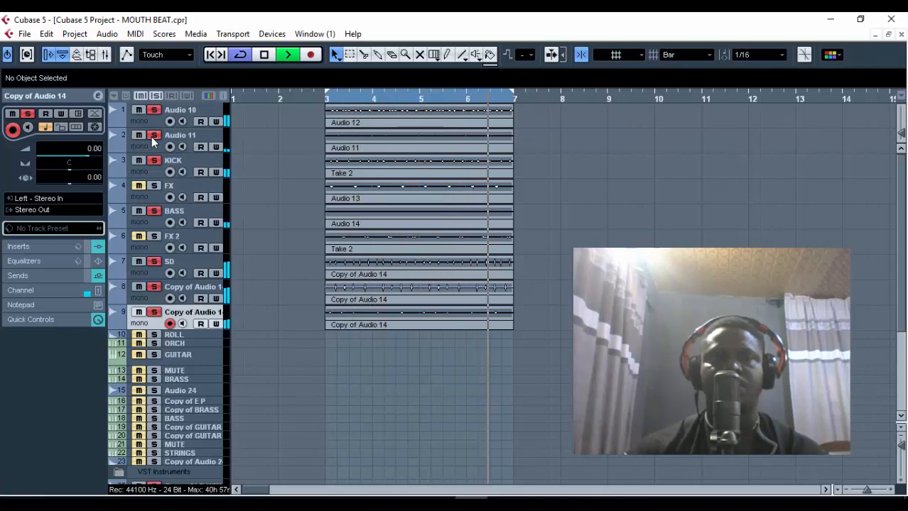
click(150, 188)
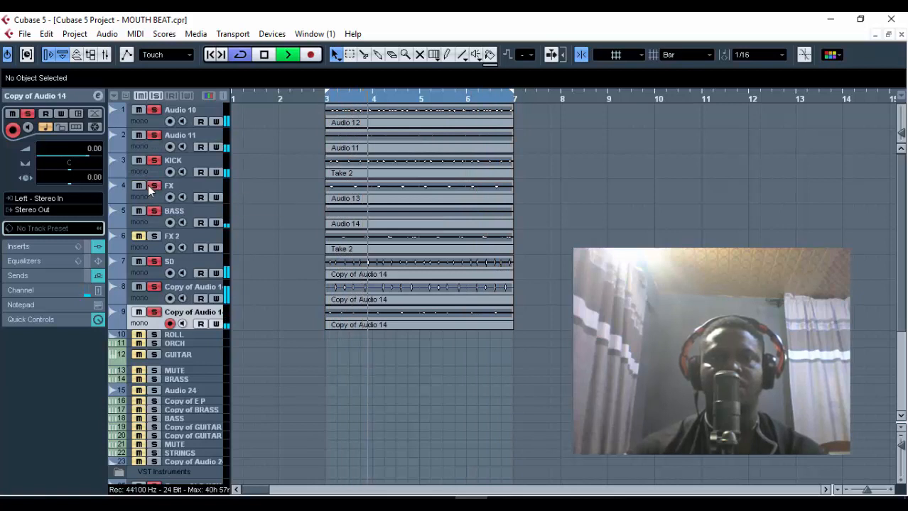
click(154, 238)
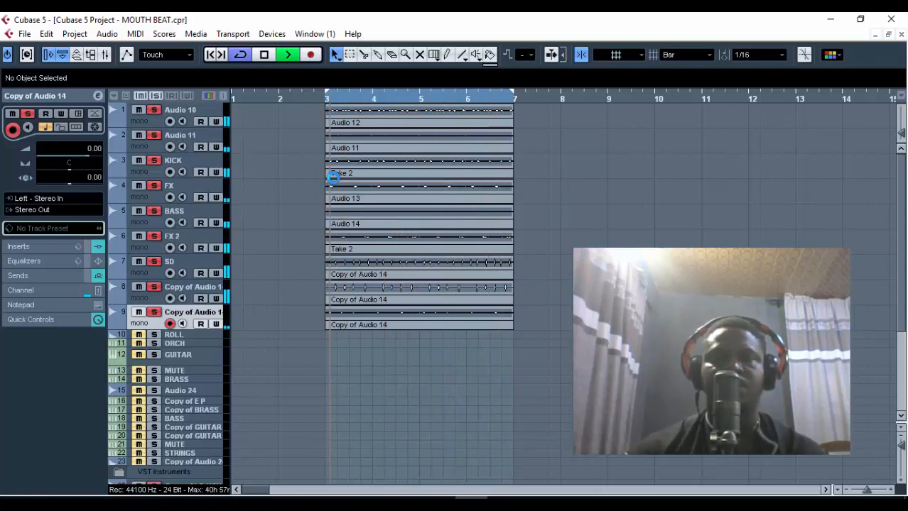
key(space)
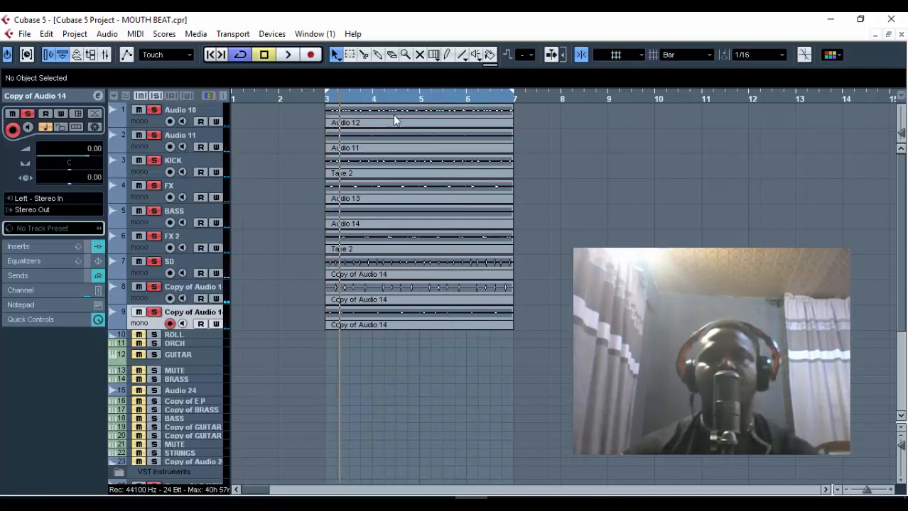
Export the soloed loop from the Stereo Out as a 24-bit Wave file named LOOP FX on the Desktop.
click(327, 100)
click(27, 34)
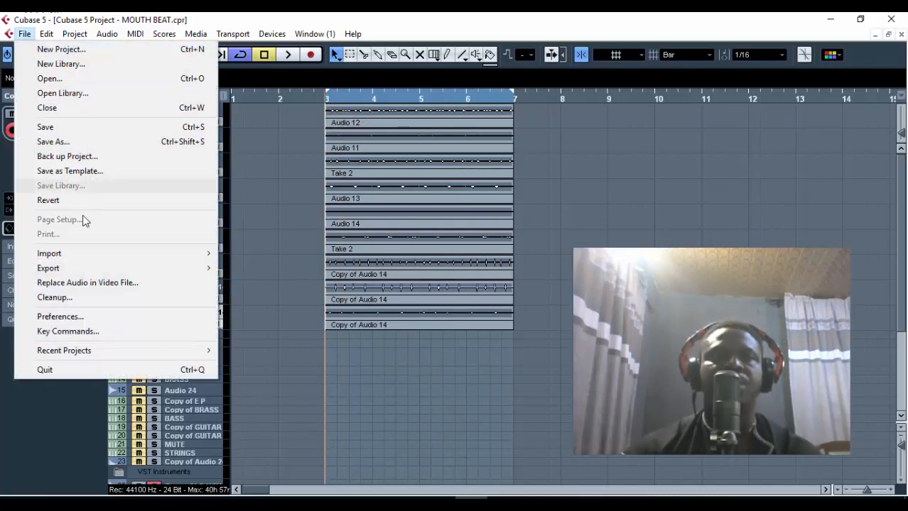
mouse_move(142, 267)
click(281, 298)
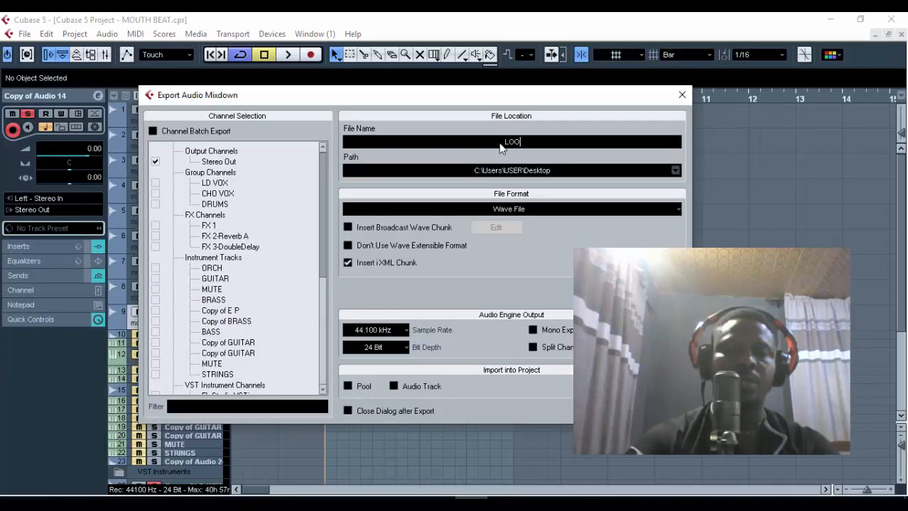
click(500, 143)
text(LOOP )
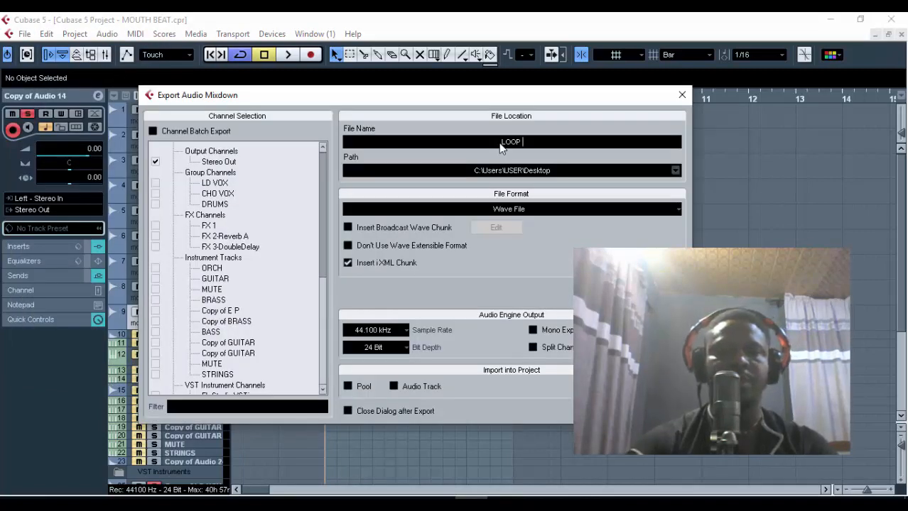
text(FX)
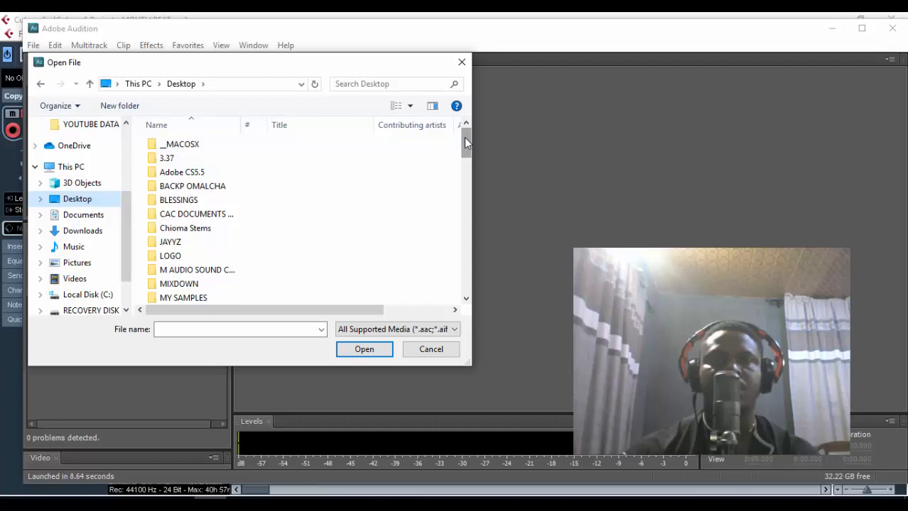
Open LOOP FX.wav from the Desktop in Adobe Audition.
drag(463, 137, 474, 282)
click(183, 171)
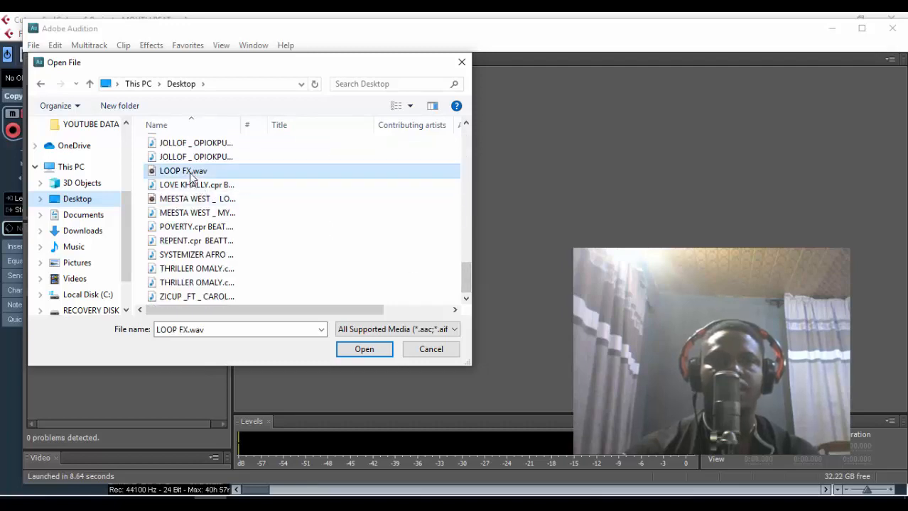
click(364, 350)
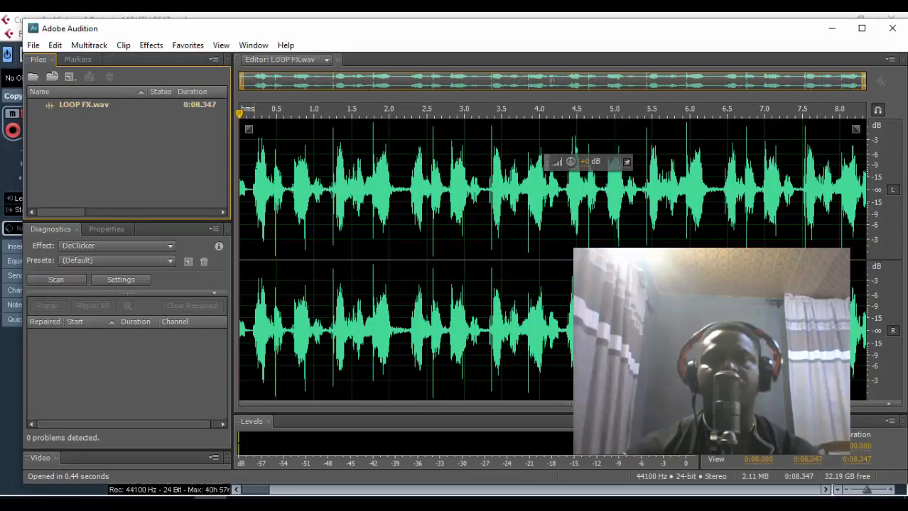
Apply the Tube-modeled Compressor to the loop with the Light Mastering preset.
click(153, 46)
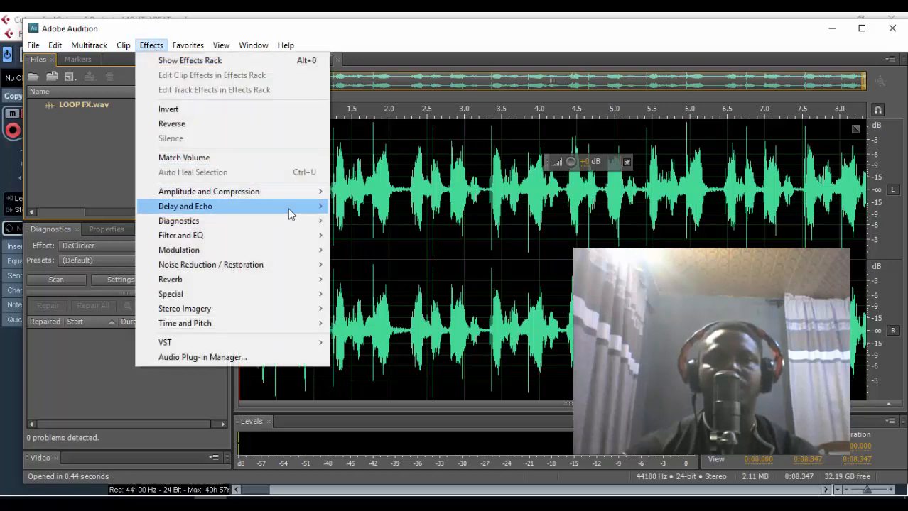
mouse_move(300, 195)
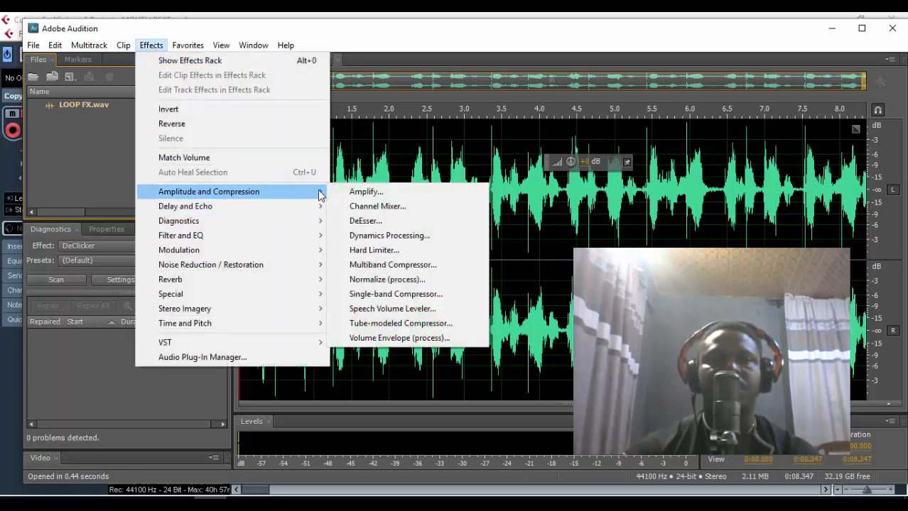
click(407, 327)
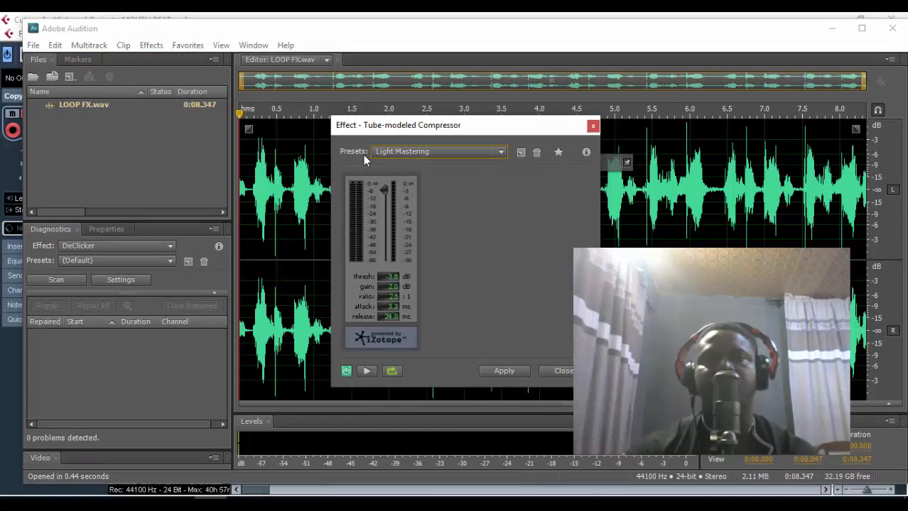
click(502, 372)
Apply the Mastering effect to the loop with 10% reverb, a 10% Retro exciter and a 15% loudness maximizer.
click(151, 45)
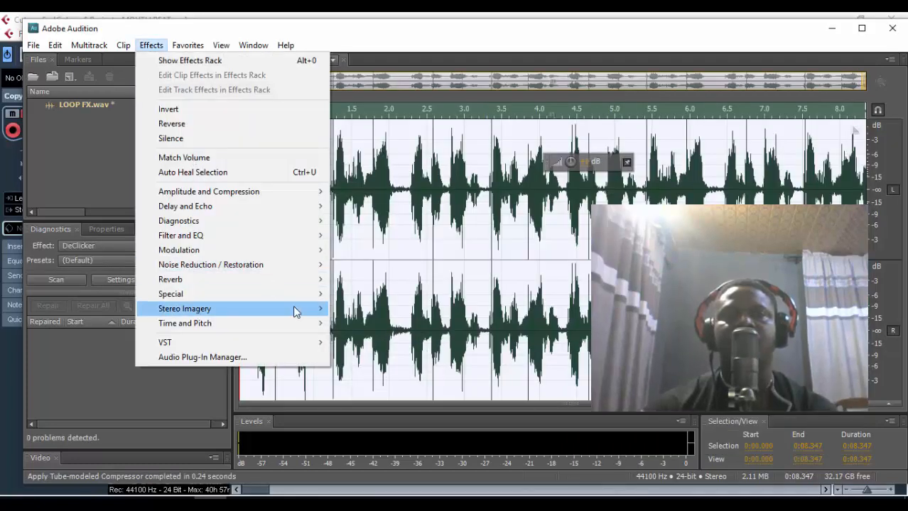
mouse_move(306, 294)
click(365, 324)
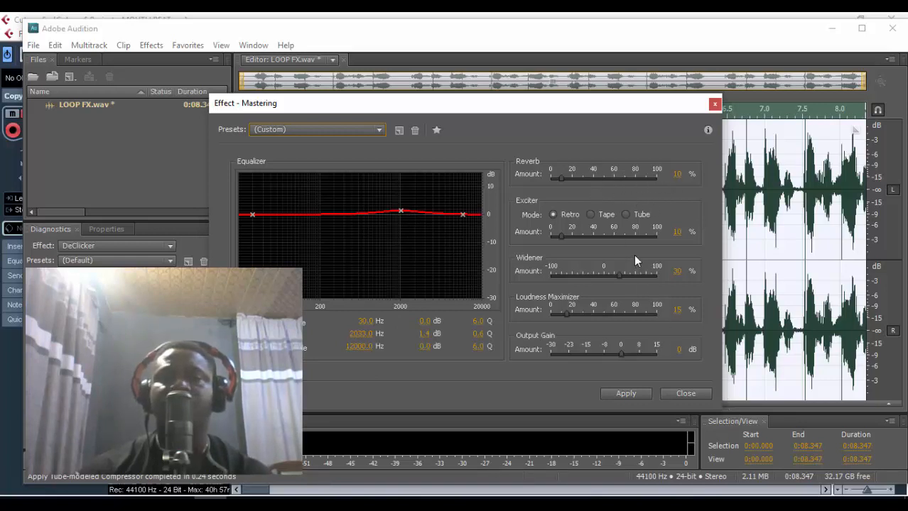
click(625, 393)
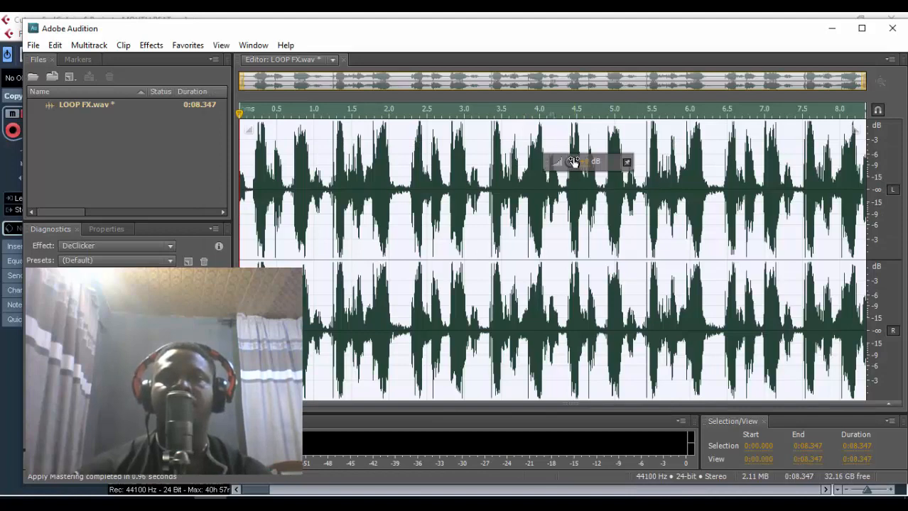
Lower the loop's overall volume and export it to the Desktop as the Wave PCM file LOOP FX_01.wav.
drag(573, 162, 572, 164)
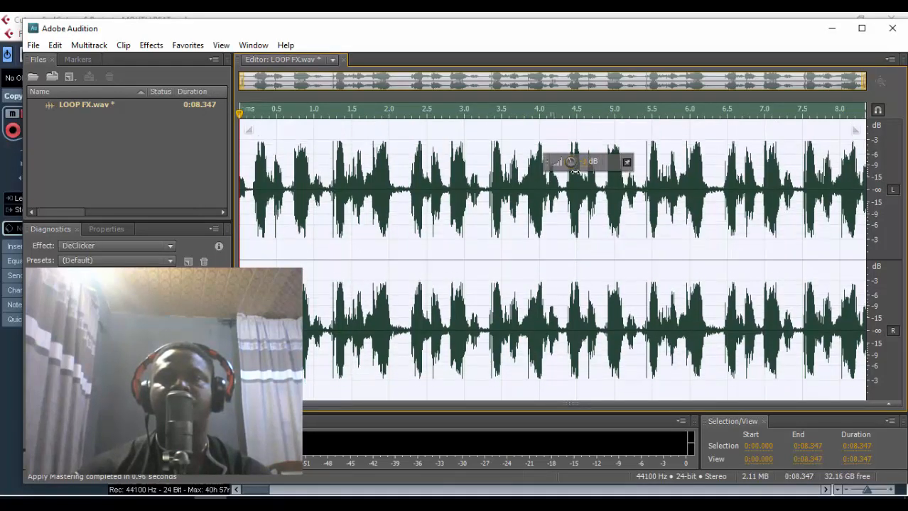
key(ctrl+shift+e)
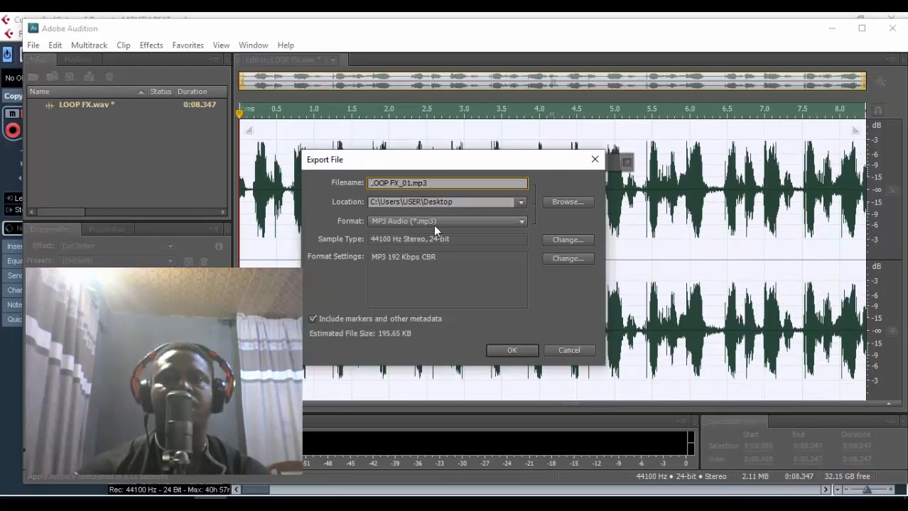
click(435, 225)
click(431, 280)
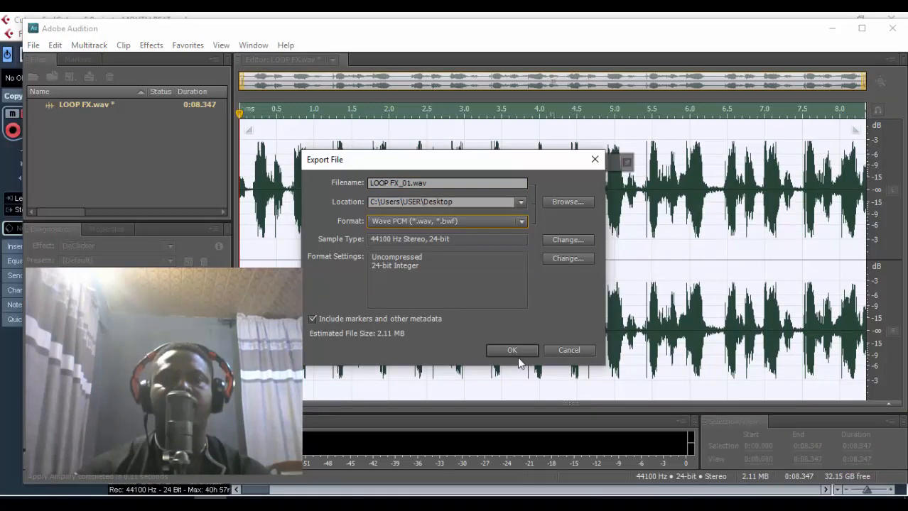
click(512, 350)
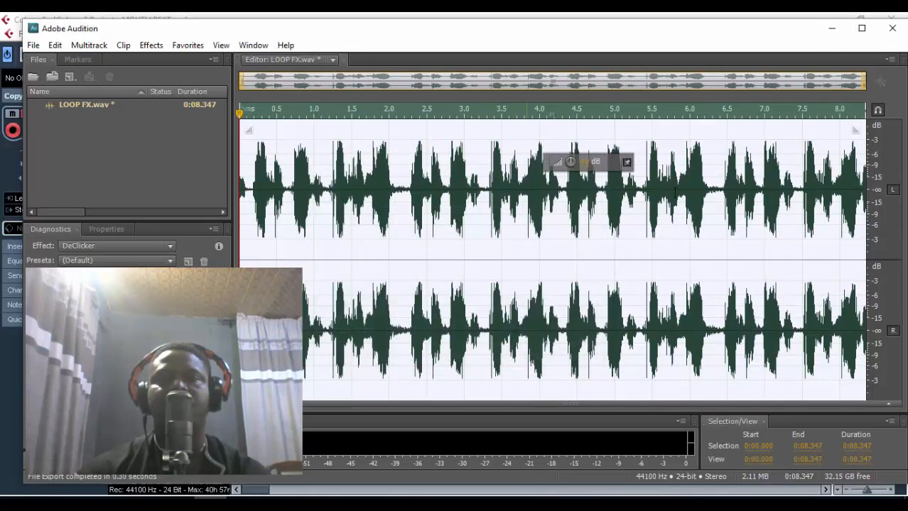
Switch back to Cubase and mute all the recorded audio events between bars 3 and 7.
click(835, 31)
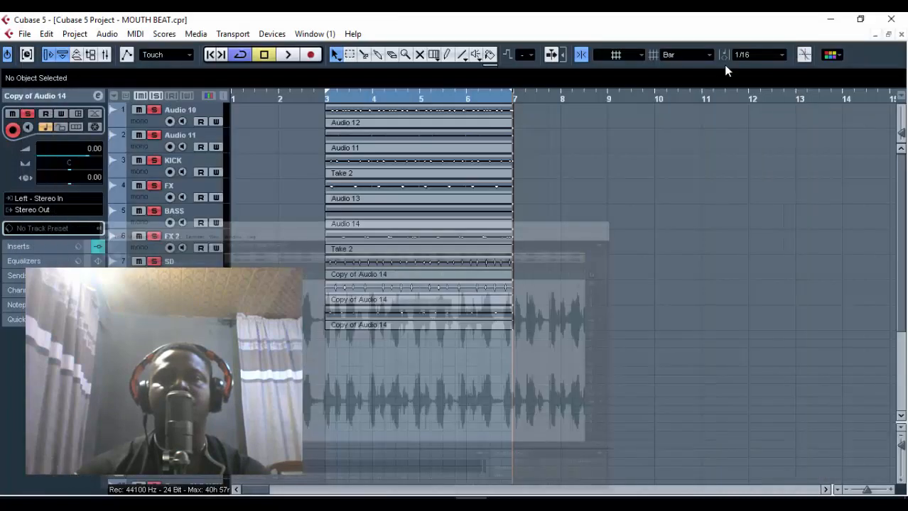
key(ctrl+a)
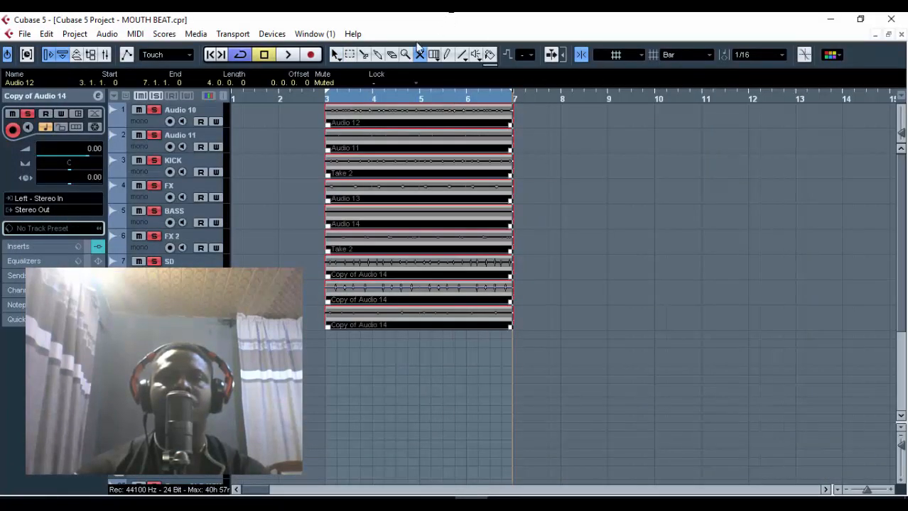
Add one stereo audio track next to the Audio 10 track at the start of the track list.
click(203, 114)
right_click(206, 110)
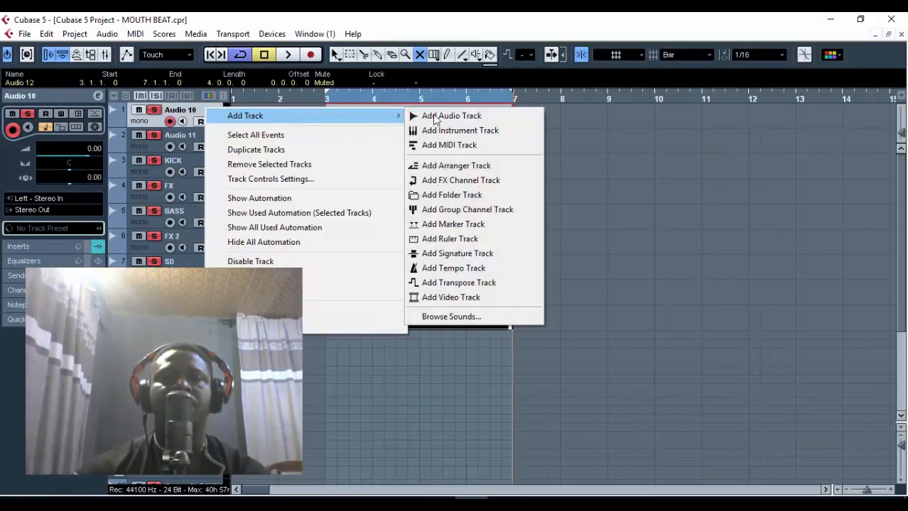
click(465, 116)
click(384, 205)
click(399, 235)
click(425, 255)
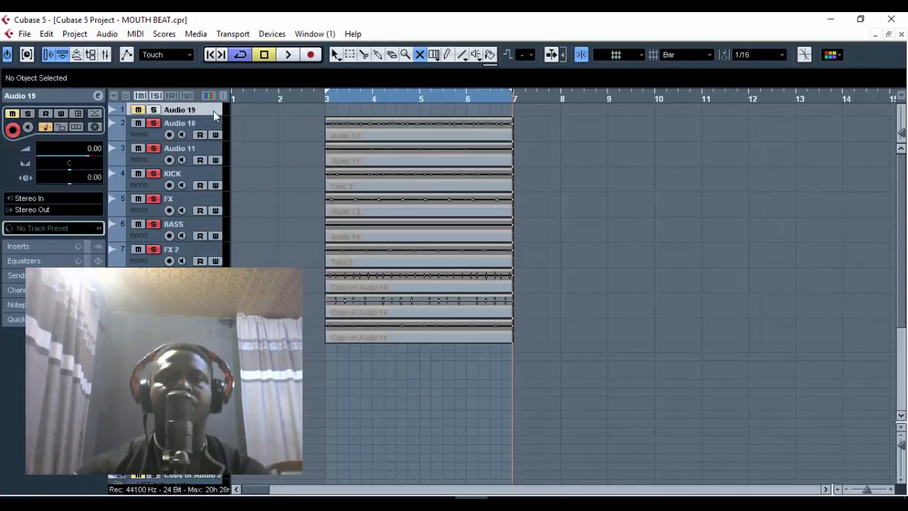
Solo only the new audio track, increase its track height, and rename it LOOP.
click(154, 110)
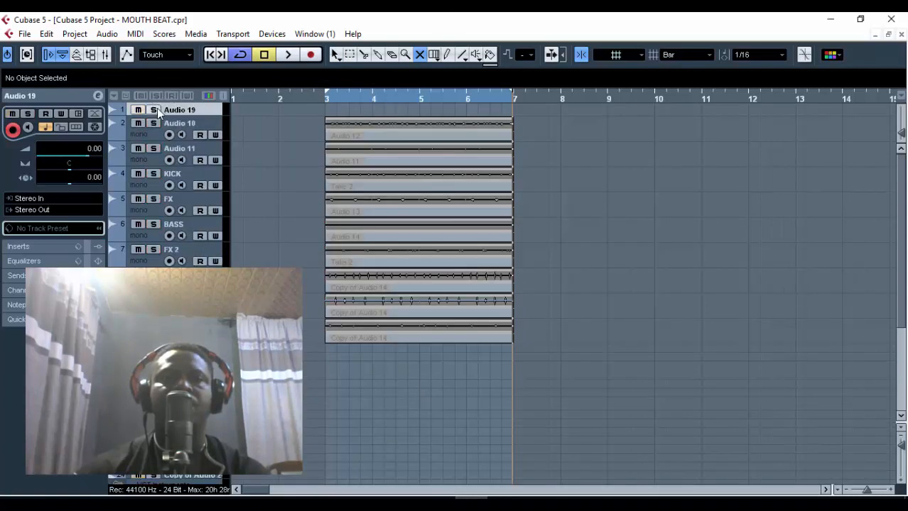
drag(210, 146, 212, 152)
double_click(205, 111)
text(LOOP)
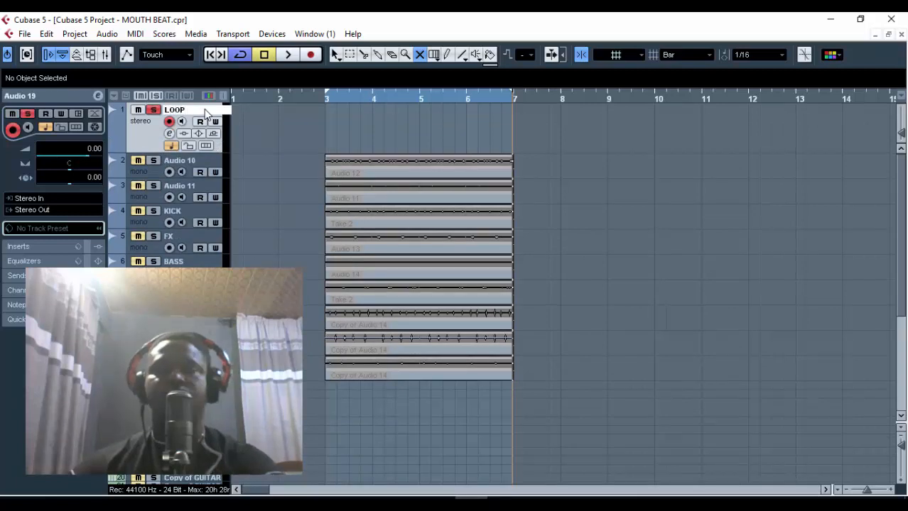
key(Return)
Import LOOP FX_01.wav from the Desktop onto the LOOP track at bar 3.
click(25, 33)
mouse_move(199, 254)
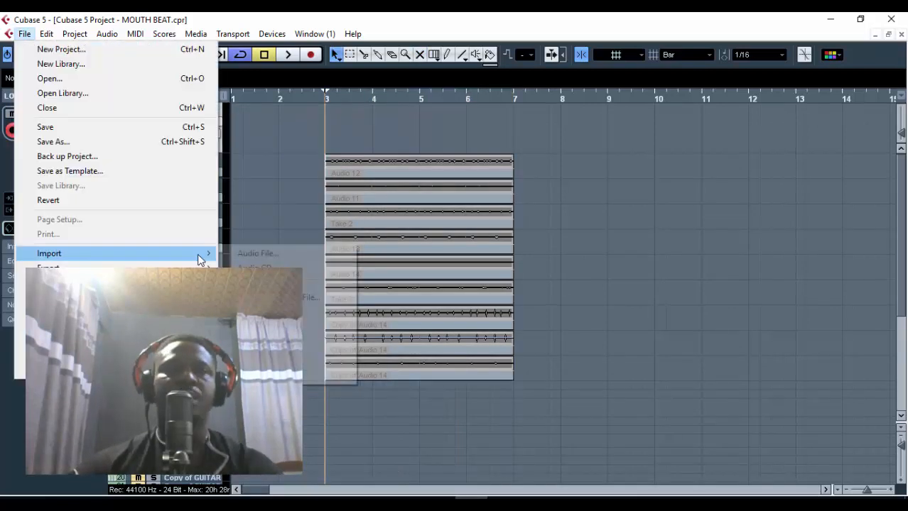
click(238, 254)
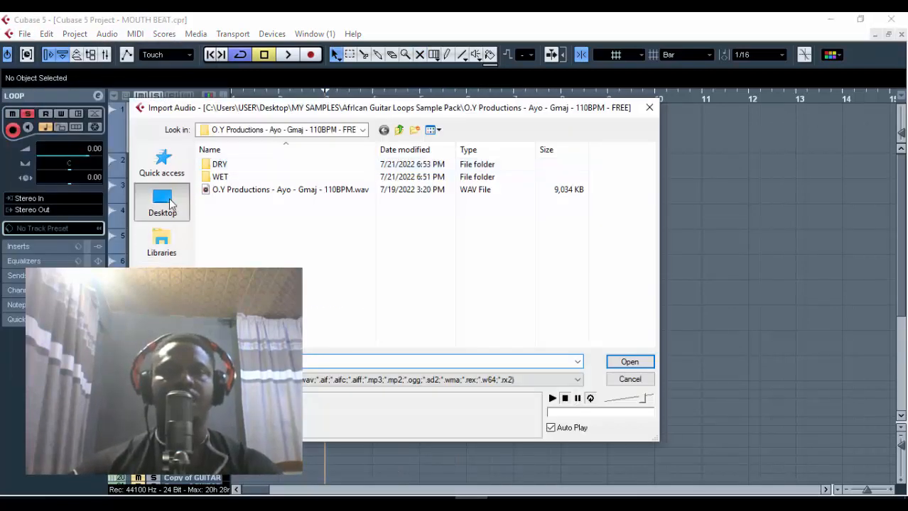
click(162, 203)
click(403, 276)
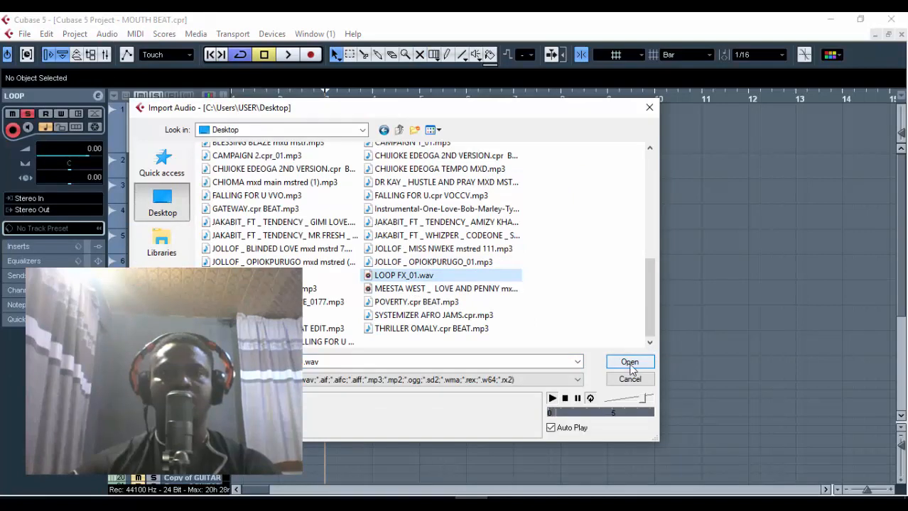
click(629, 363)
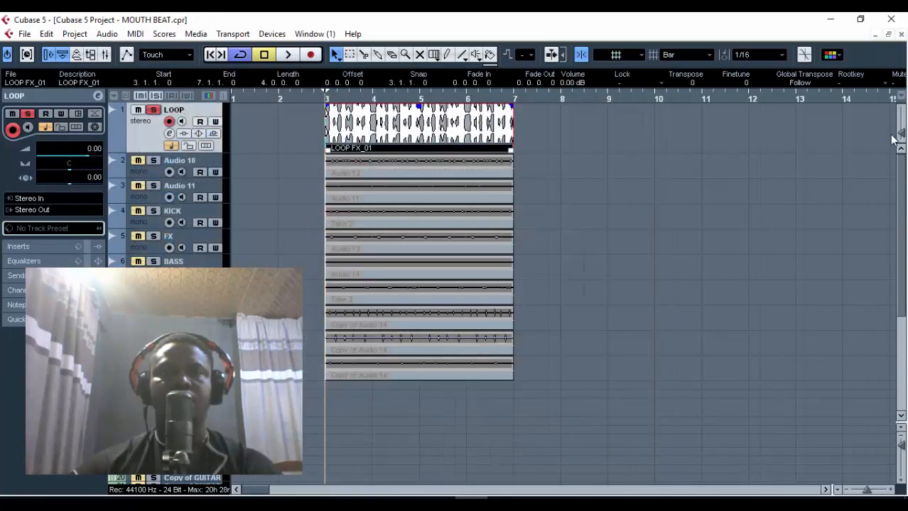
Reduce the waveform display zoom and set the locators around the LOOP FX_01 event, from bar 3 to bar 7.
drag(892, 135, 892, 140)
mouse_move(470, 136)
mouse_down()
mouse_move(443, 135)
mouse_move(471, 137)
mouse_up()
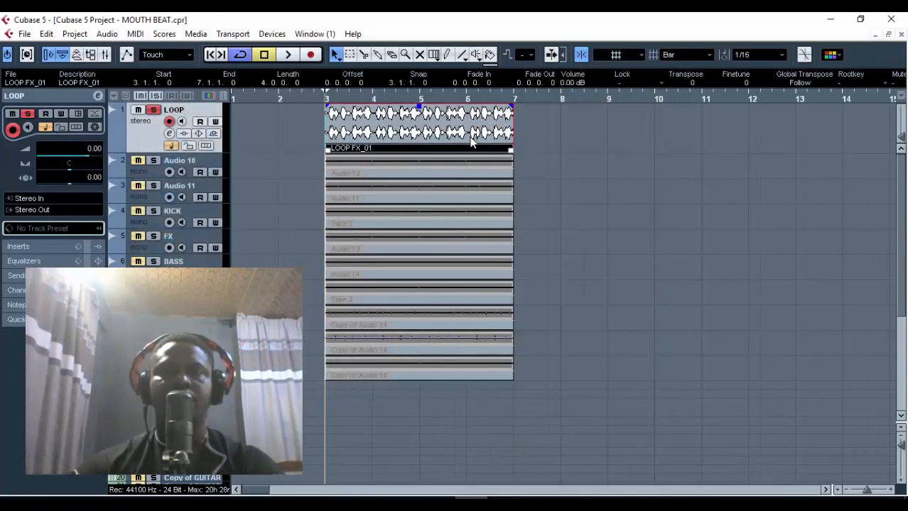
key(p)
click(519, 137)
click(466, 133)
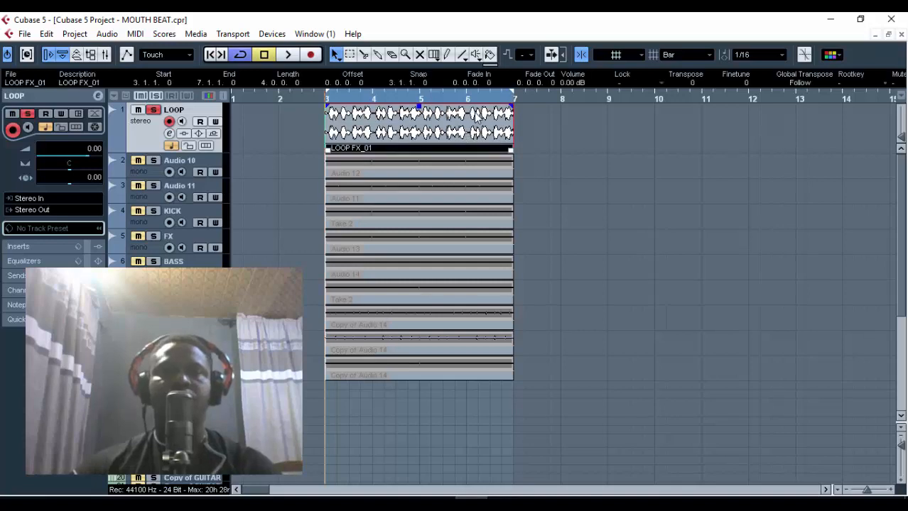
Convert the LOOP FX_01 event into an audio part and lower the volume of the event inside it to -3.00 dB.
key(ctrl+g)
double_click(452, 132)
click(161, 134)
key(h)
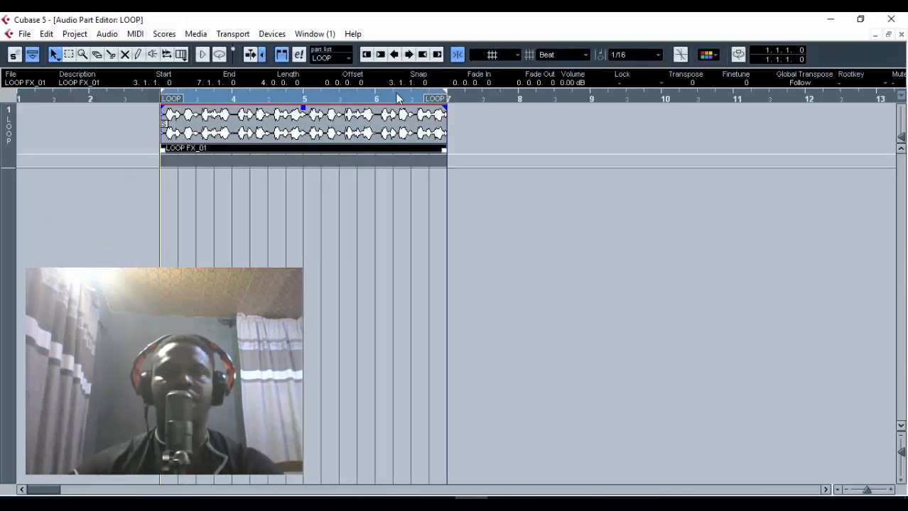
scroll(576, 86, down, 1)
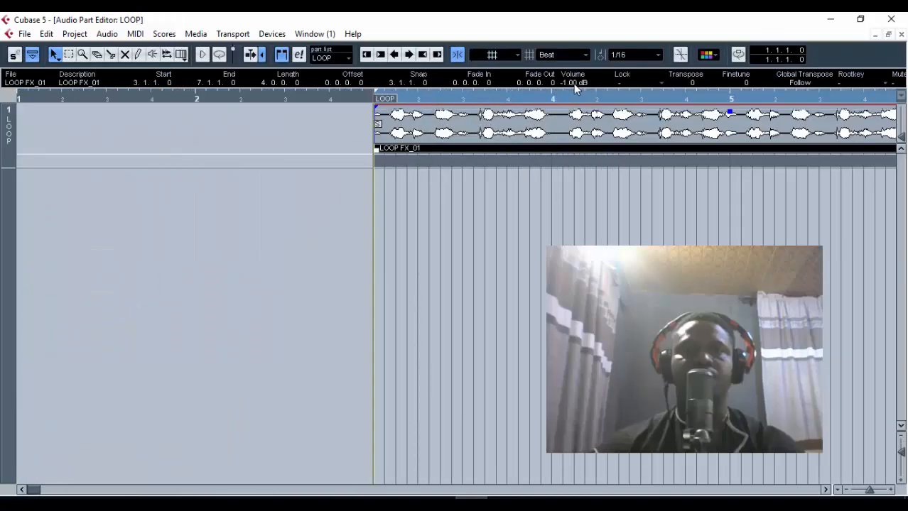
scroll(576, 86, down, 1)
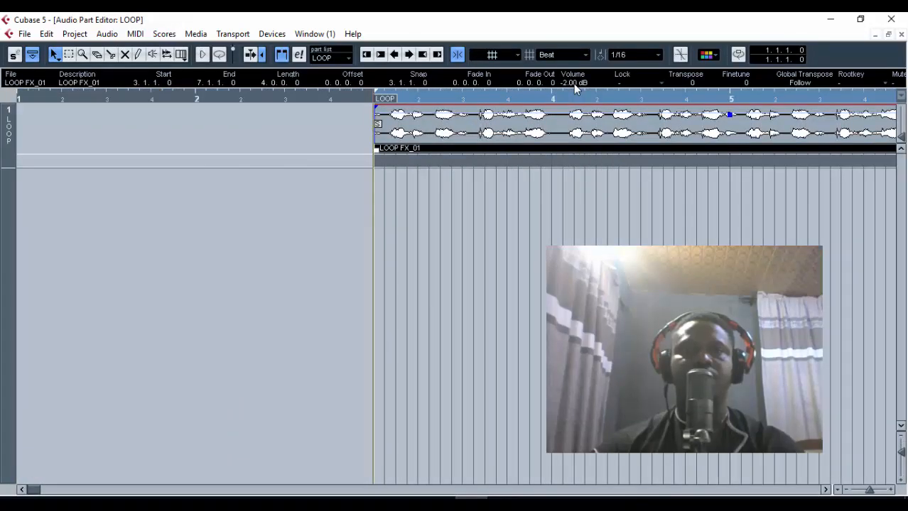
scroll(576, 86, down, 1)
key(g)
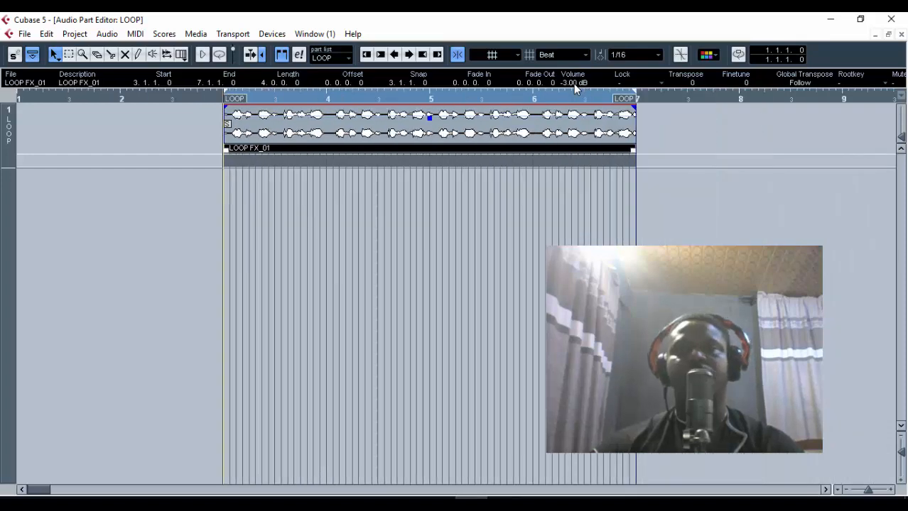
key(Return)
click(562, 151)
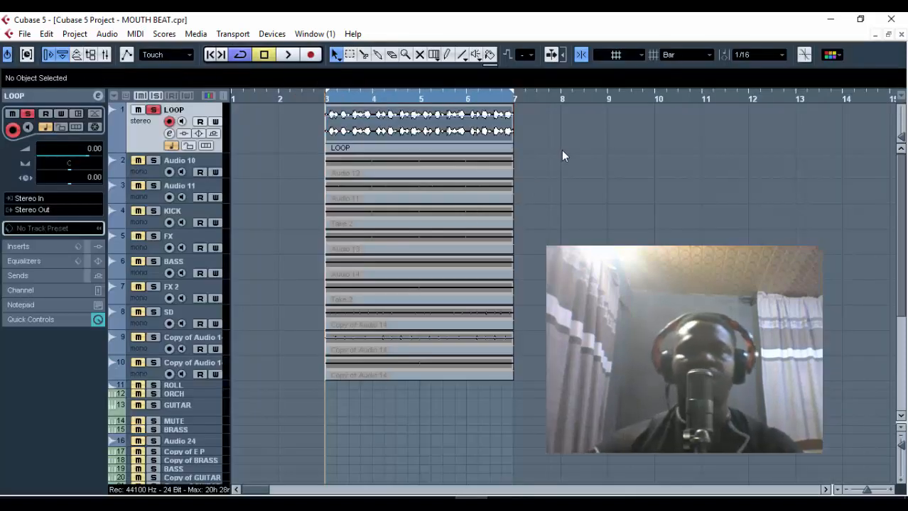
Play back the soloed LOOP track within the cycle range and return the project cursor to bar 3.
key(space)
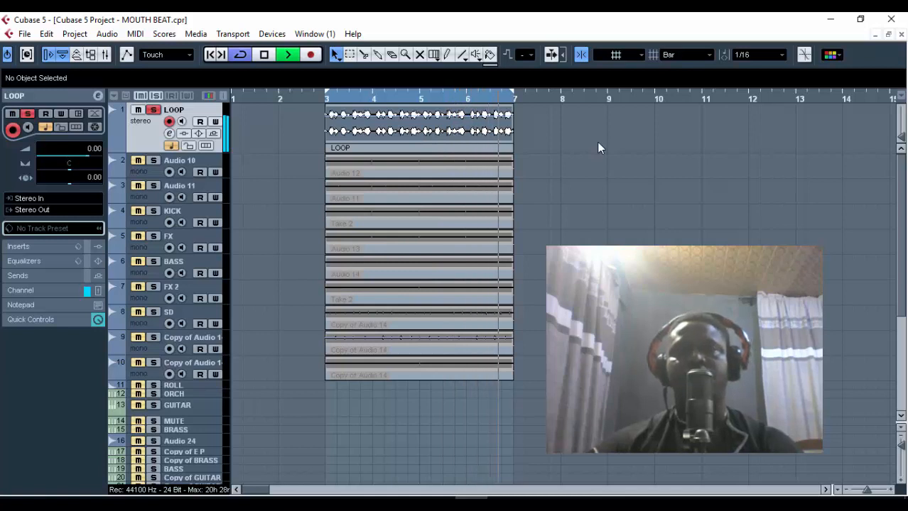
key(space)
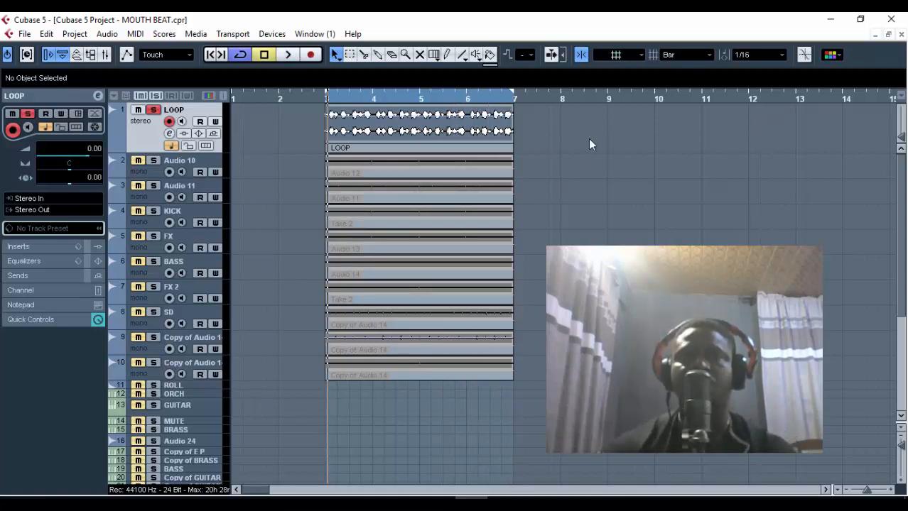
click(321, 98)
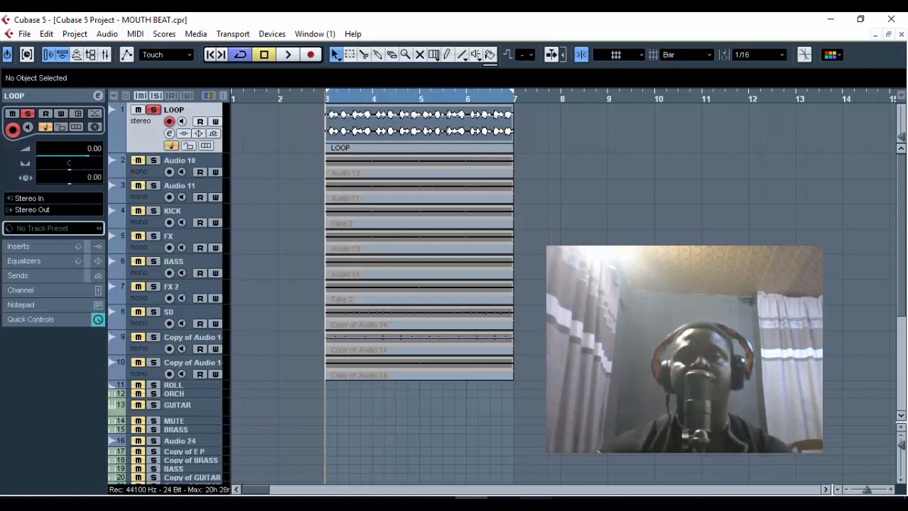
click(536, 504)
click(536, 504)
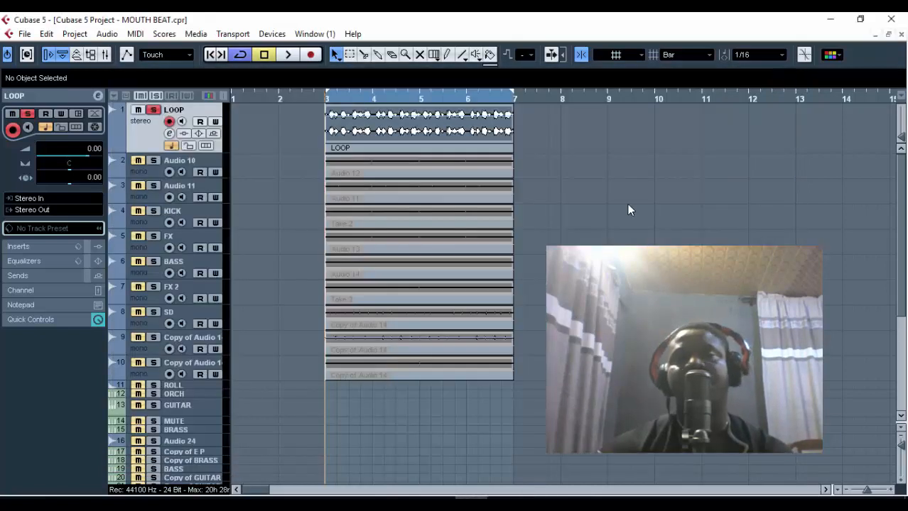